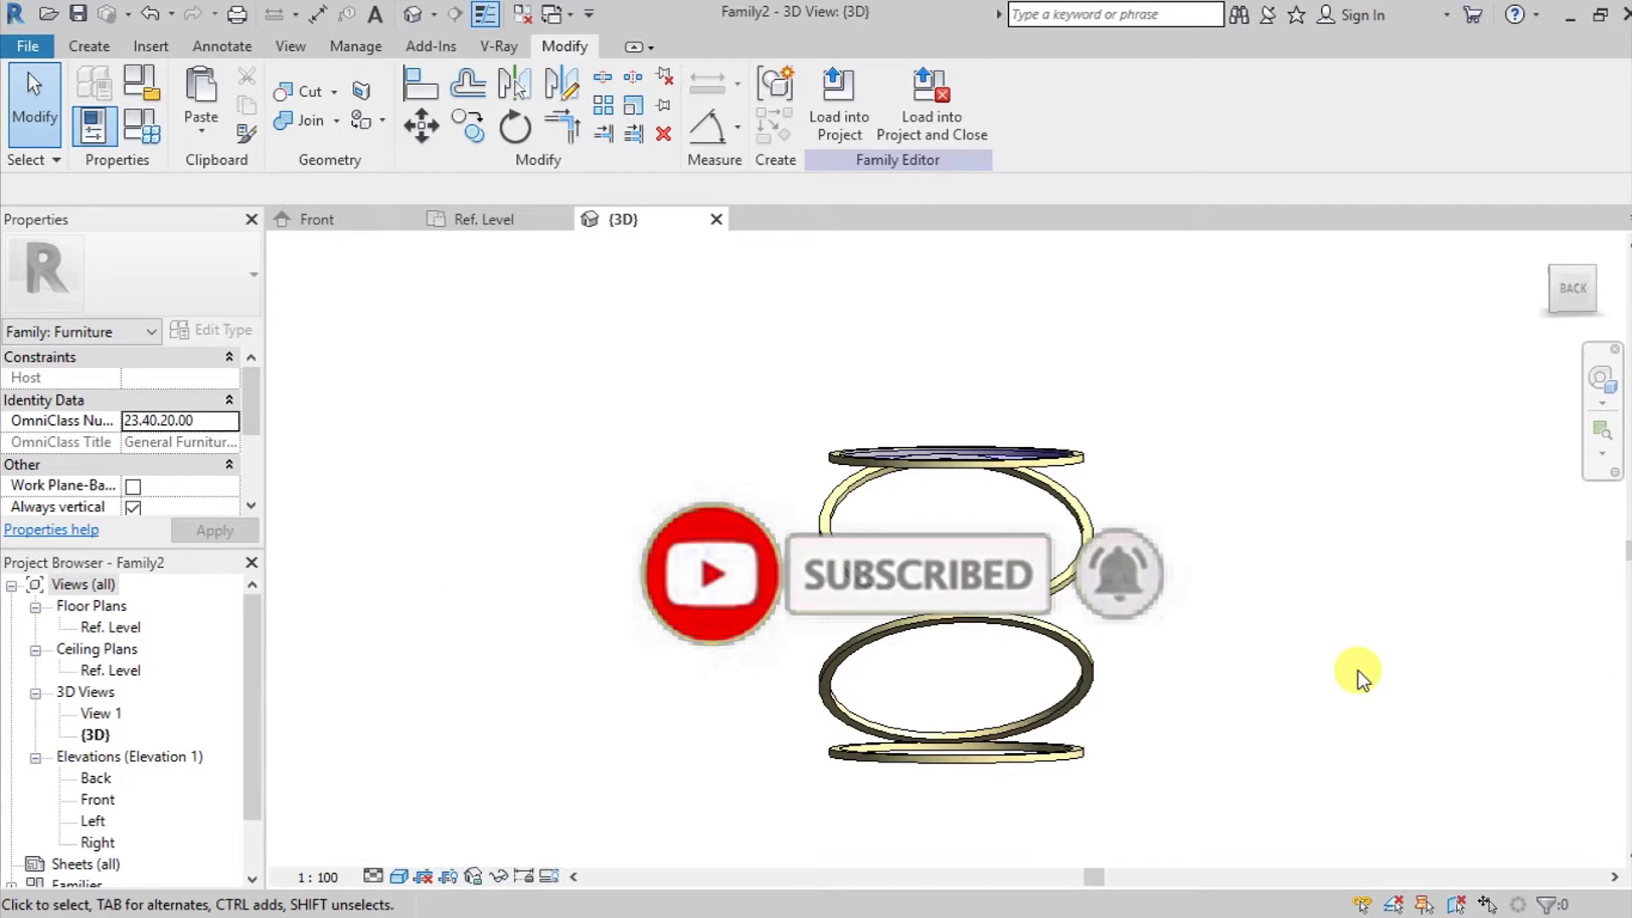
scroll(1358, 676, "up", 3)
middle_click_drag(1252, 666, 1286, 665)
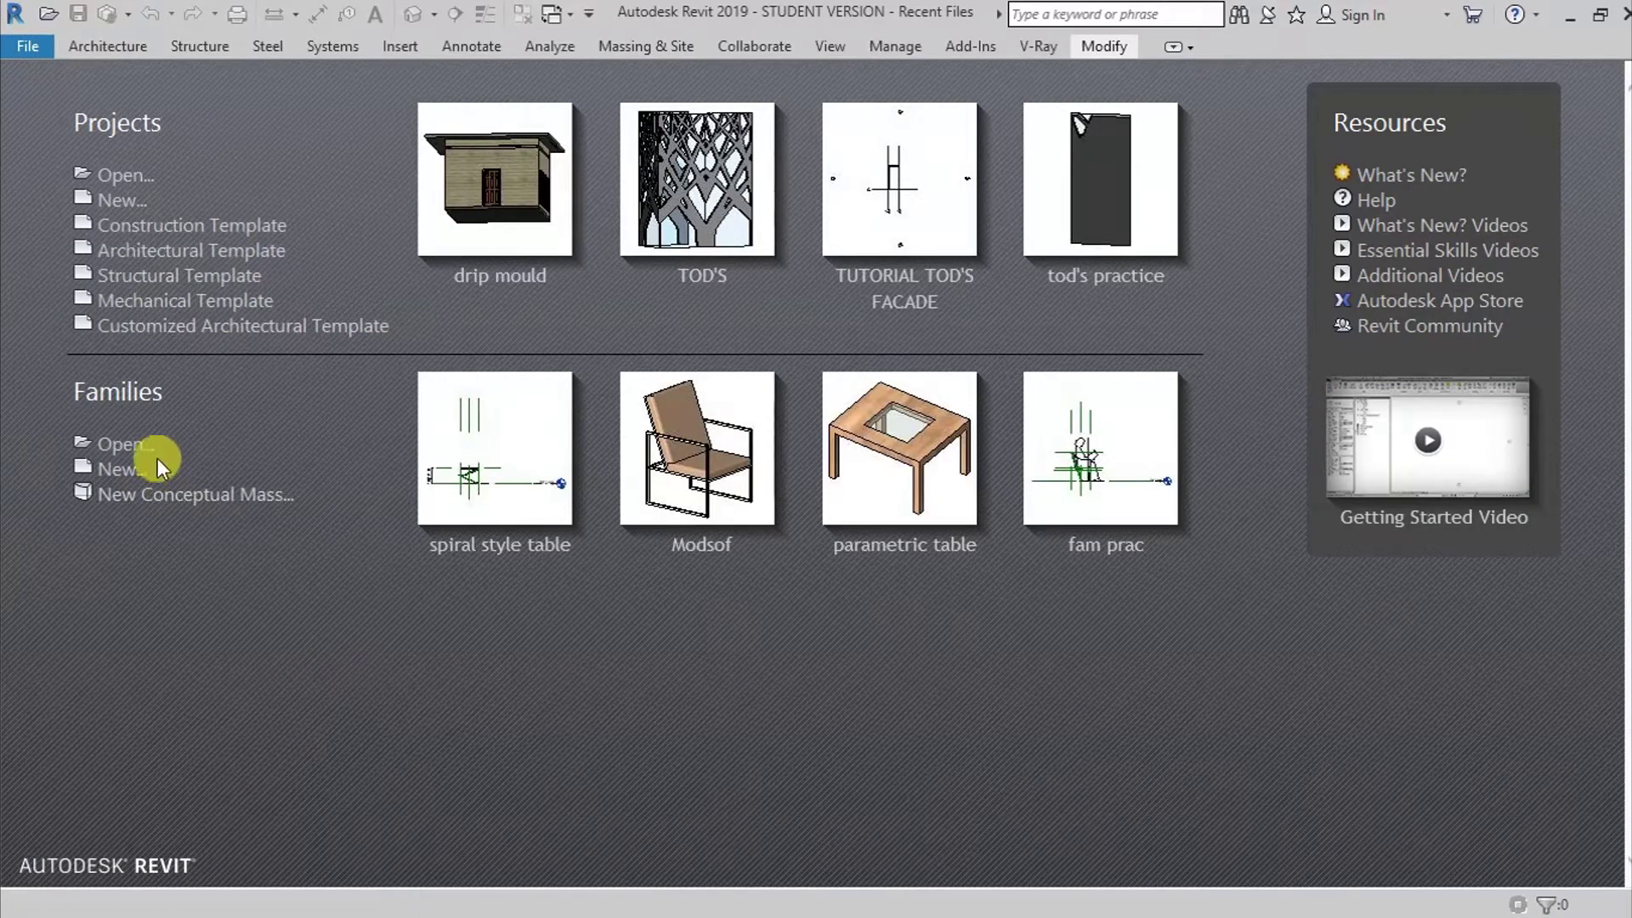
Step: Create a new family from the Metric Furniture template in the English family templates folder
left_click(114, 468)
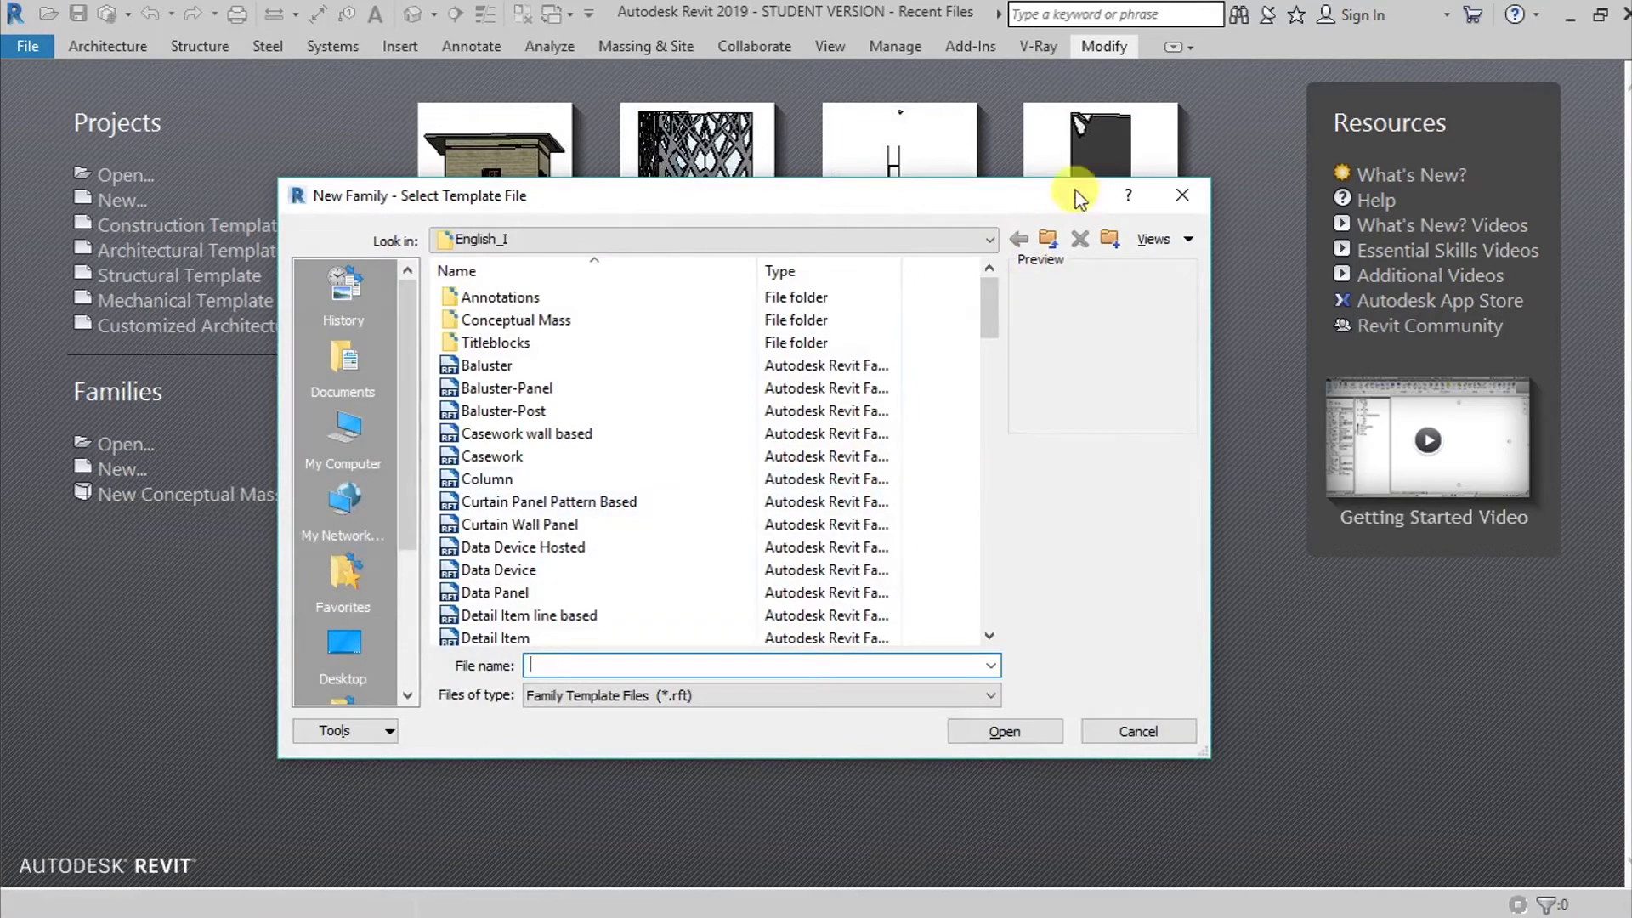
left_click(1050, 245)
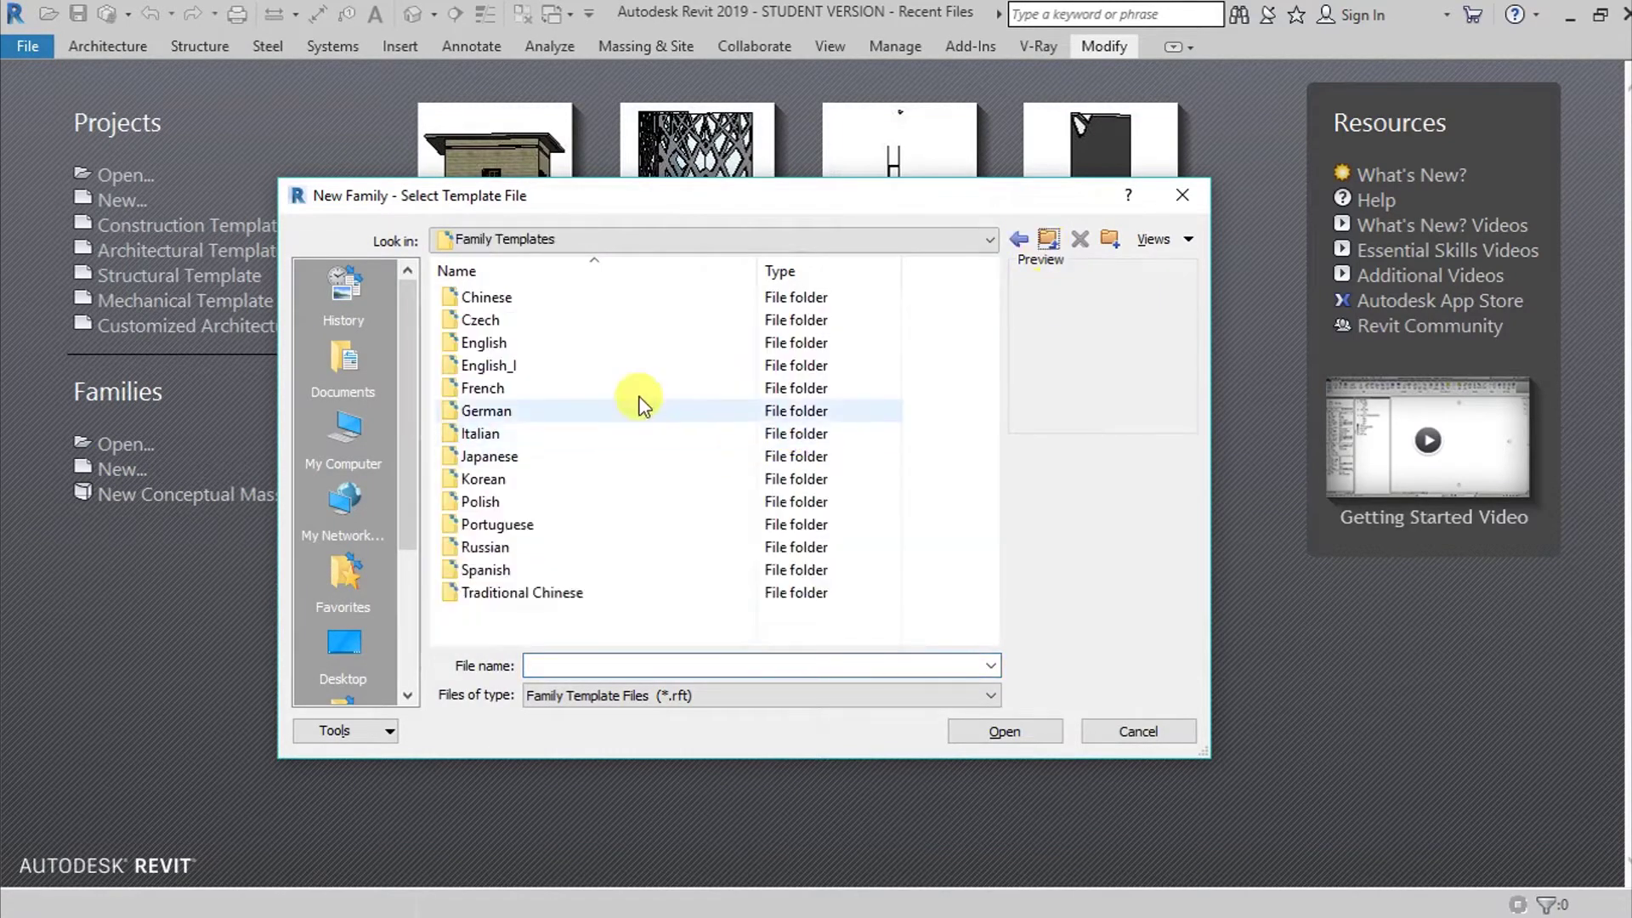
double_click(631, 344)
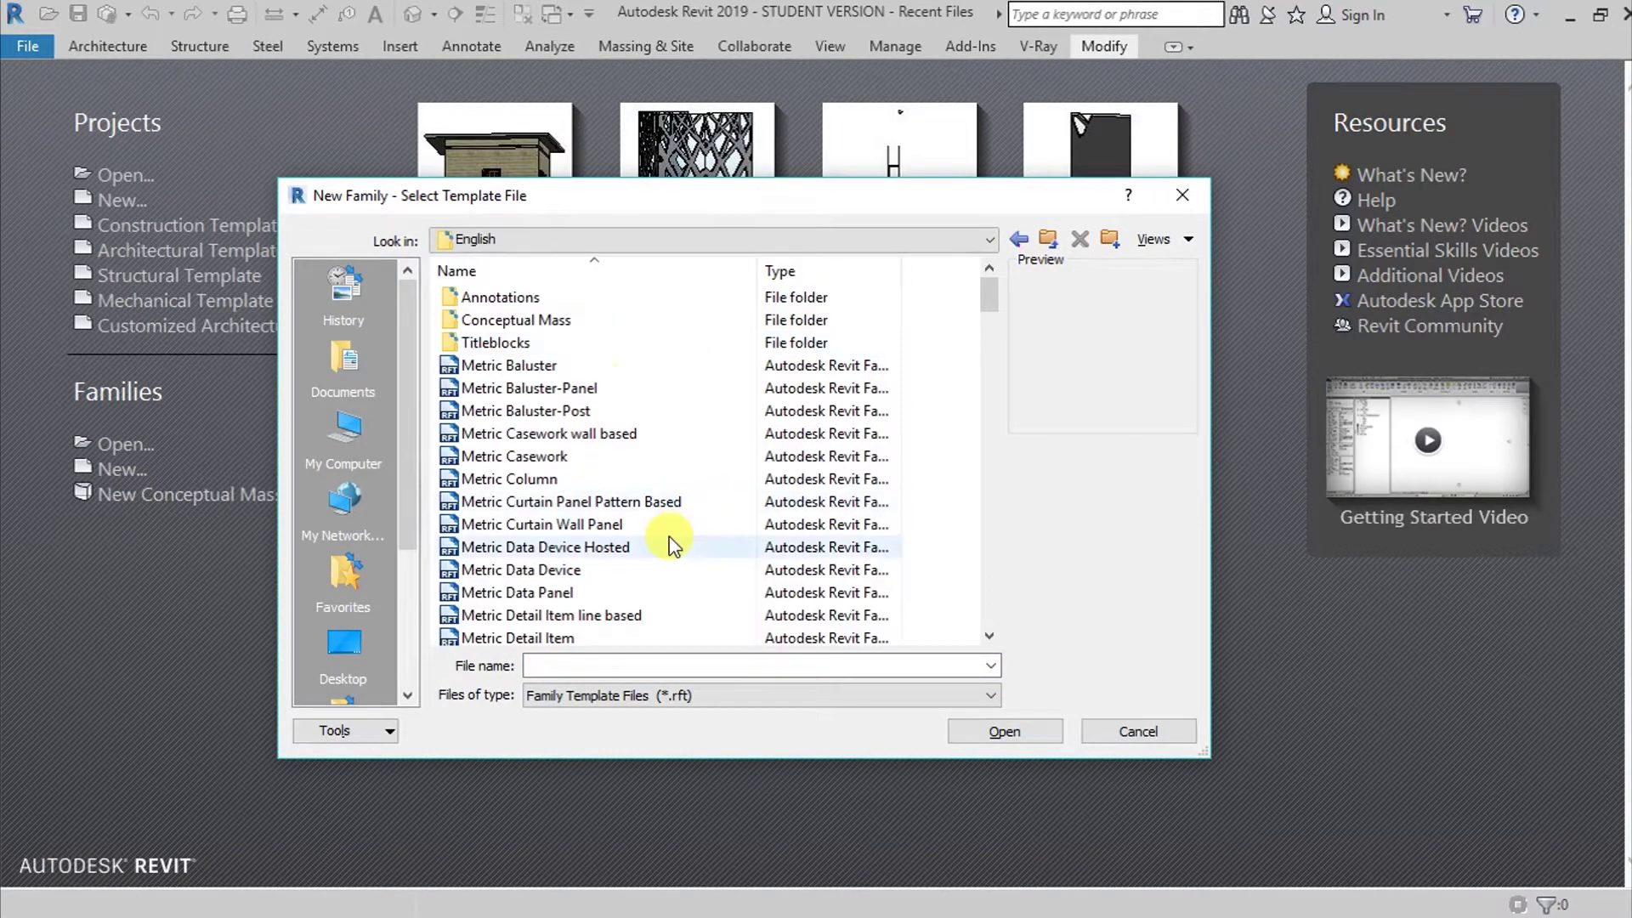
scroll(671, 544, "down", 1)
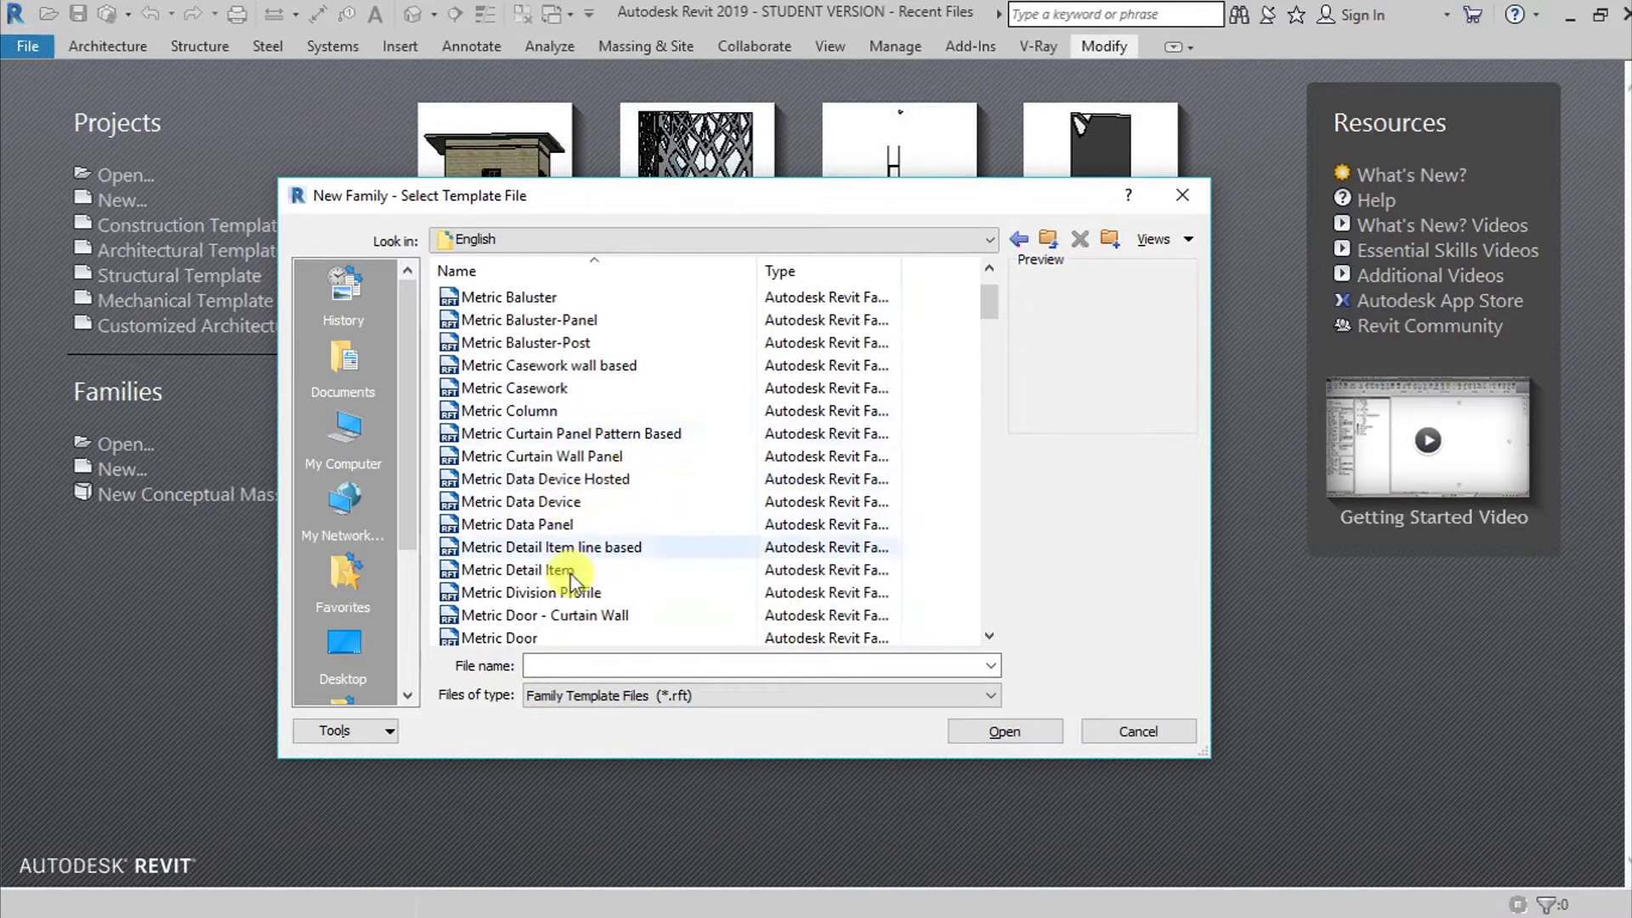
scroll(600, 572, "down", 1)
scroll(601, 570, "down", 1)
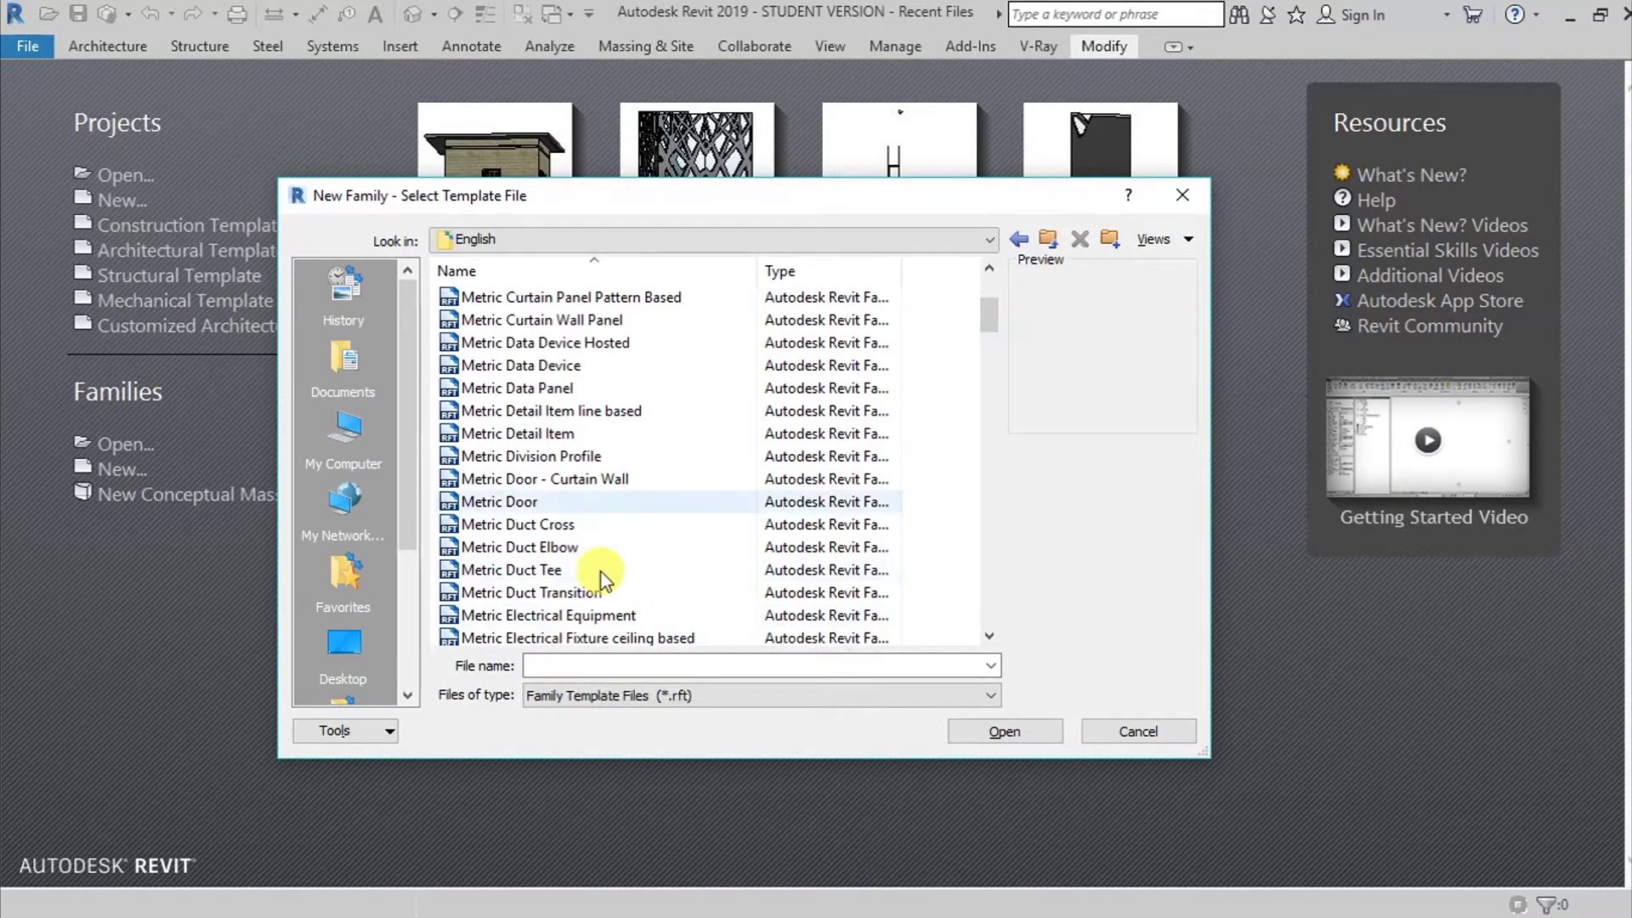
scroll(639, 553, "down", 3)
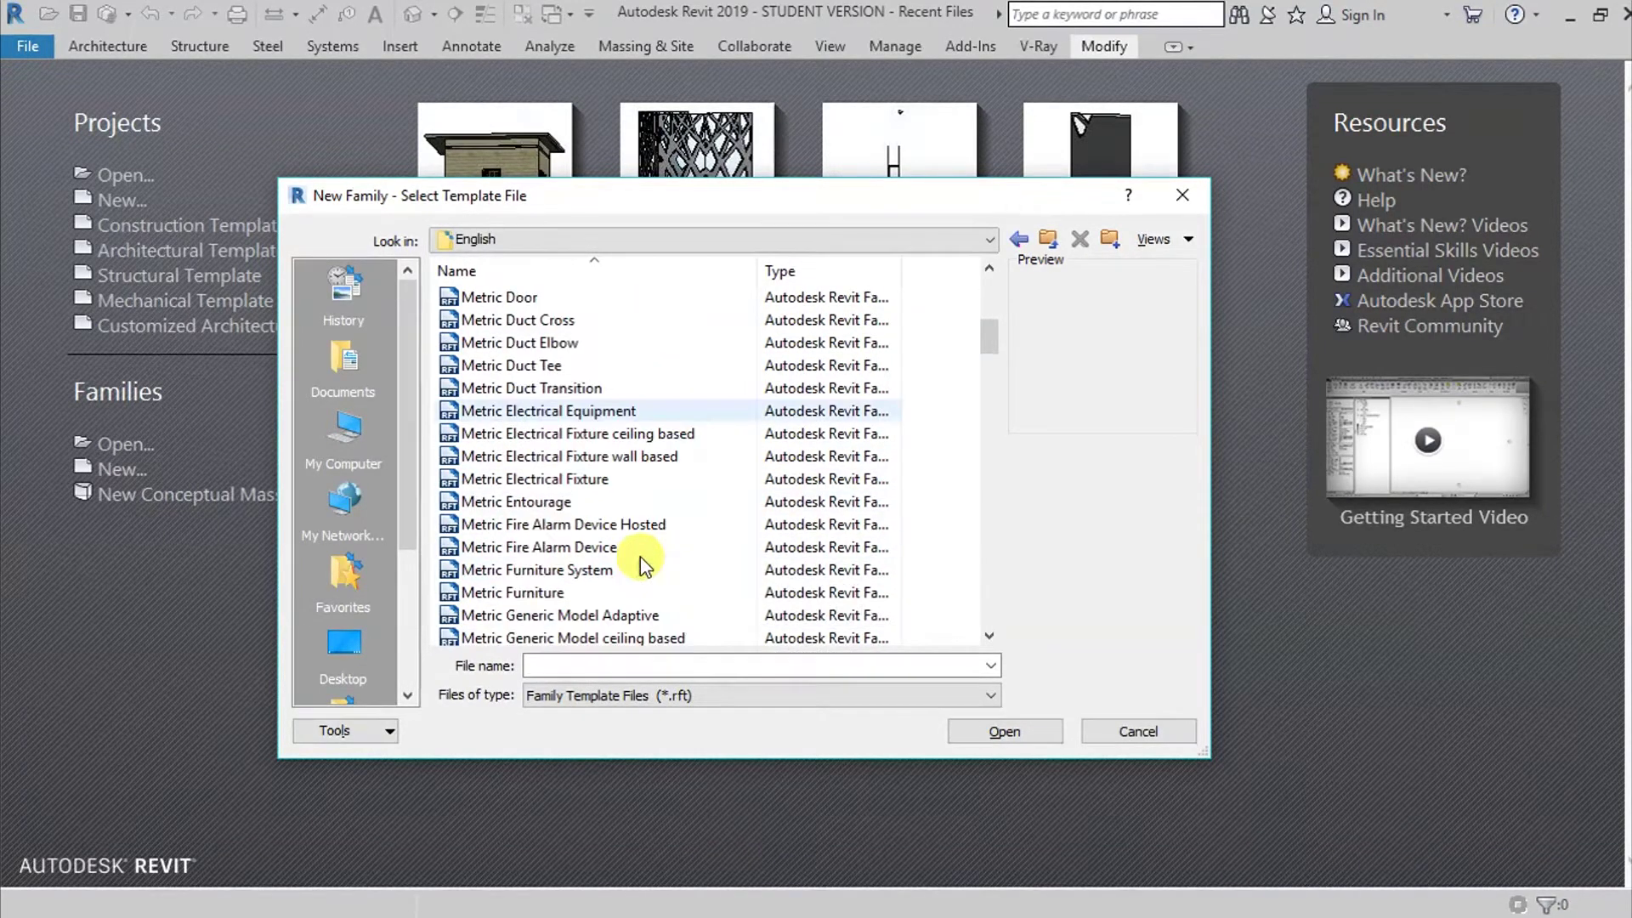
left_click(596, 592)
left_click(1003, 731)
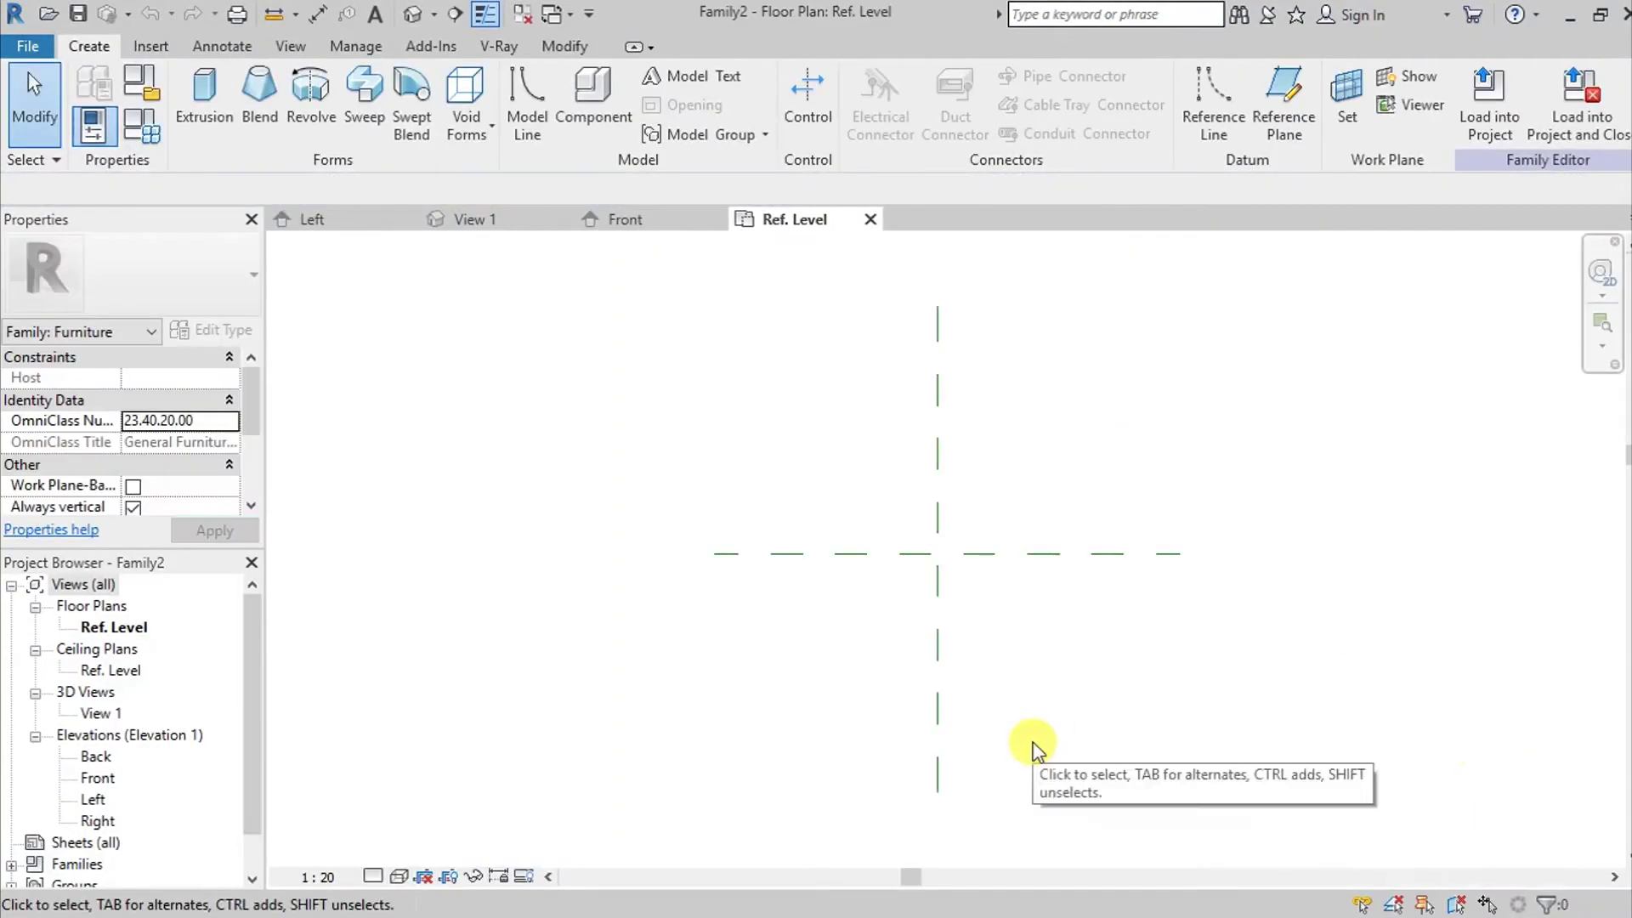
Step: Set the family's length units to millimeters in the project units
middle_click_drag(1031, 754, 1063, 712)
scroll(1129, 675, "down", 1)
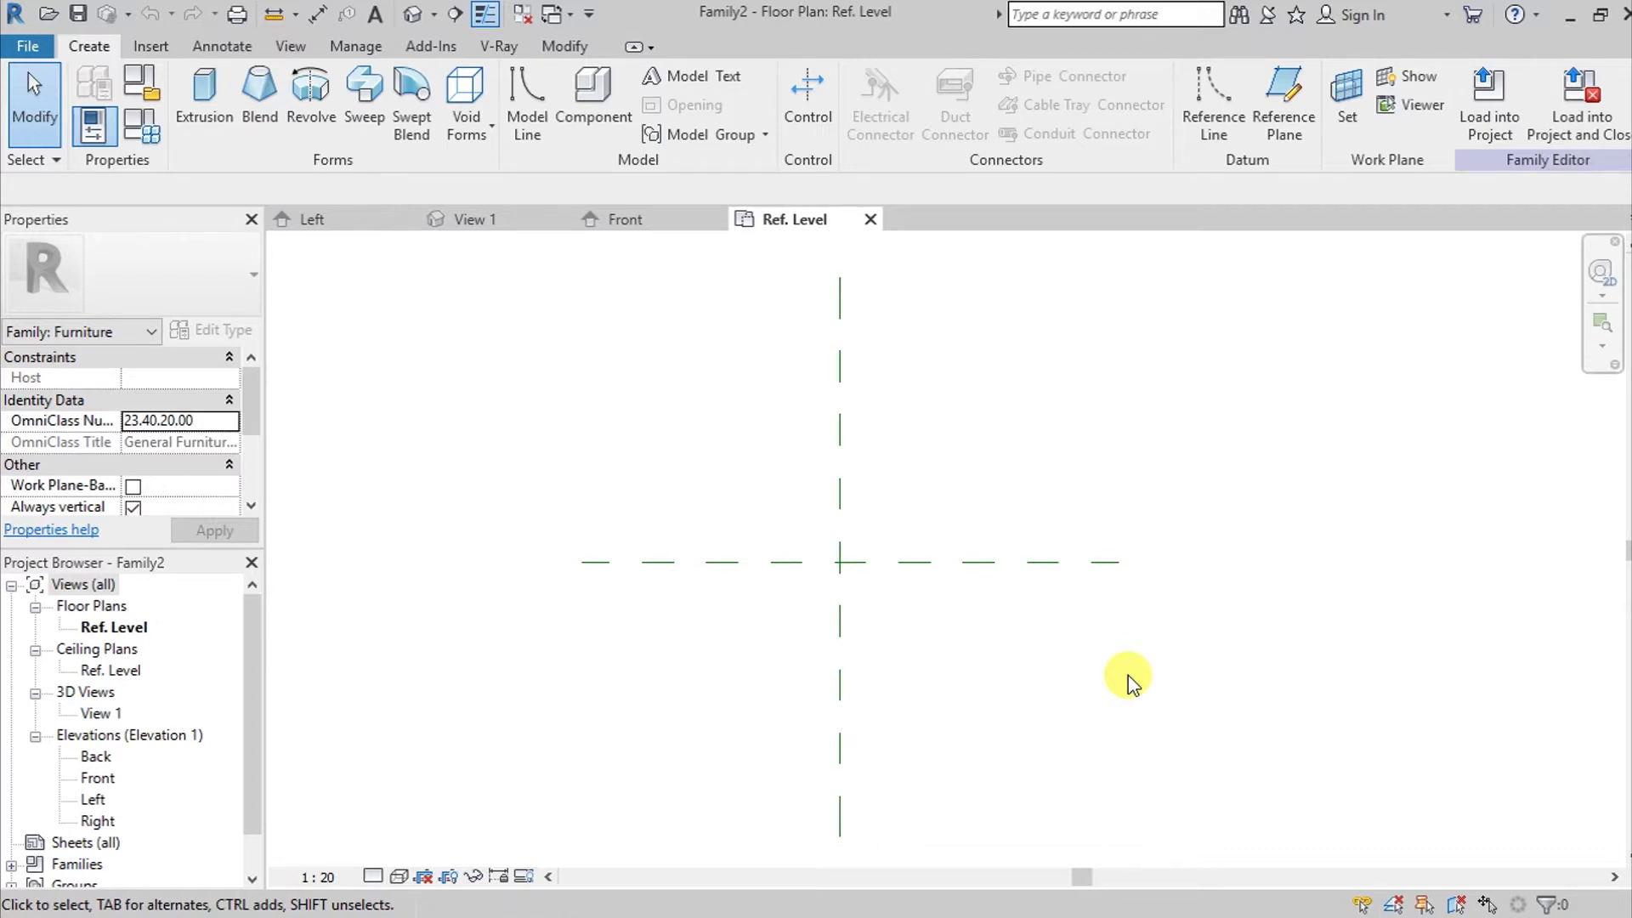
key("n")
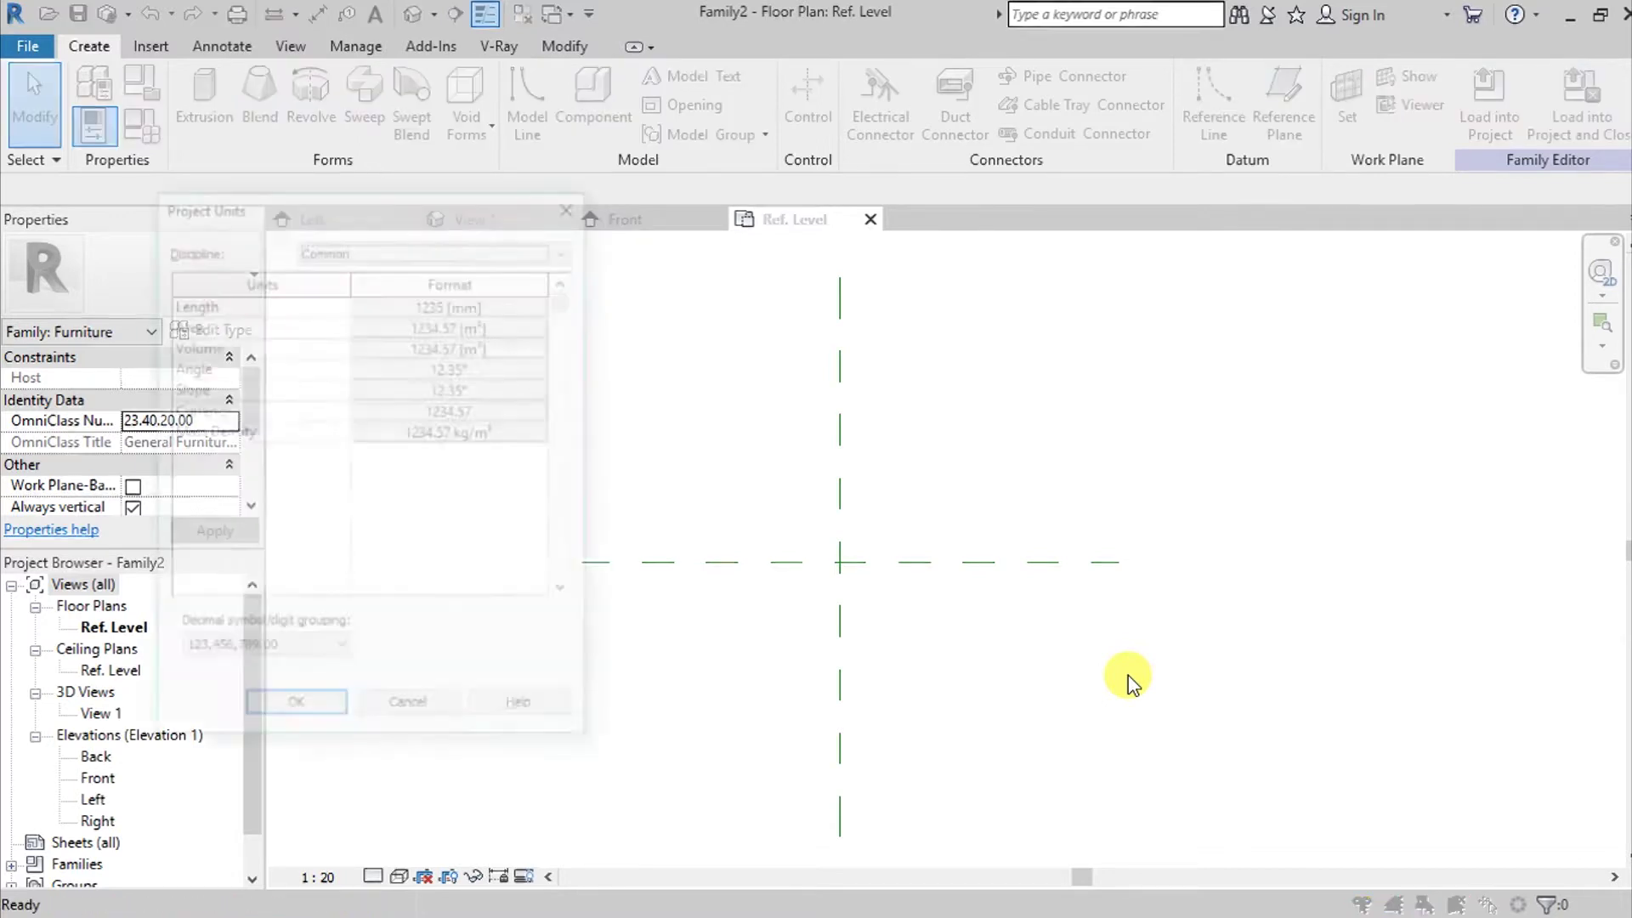
left_click(514, 301)
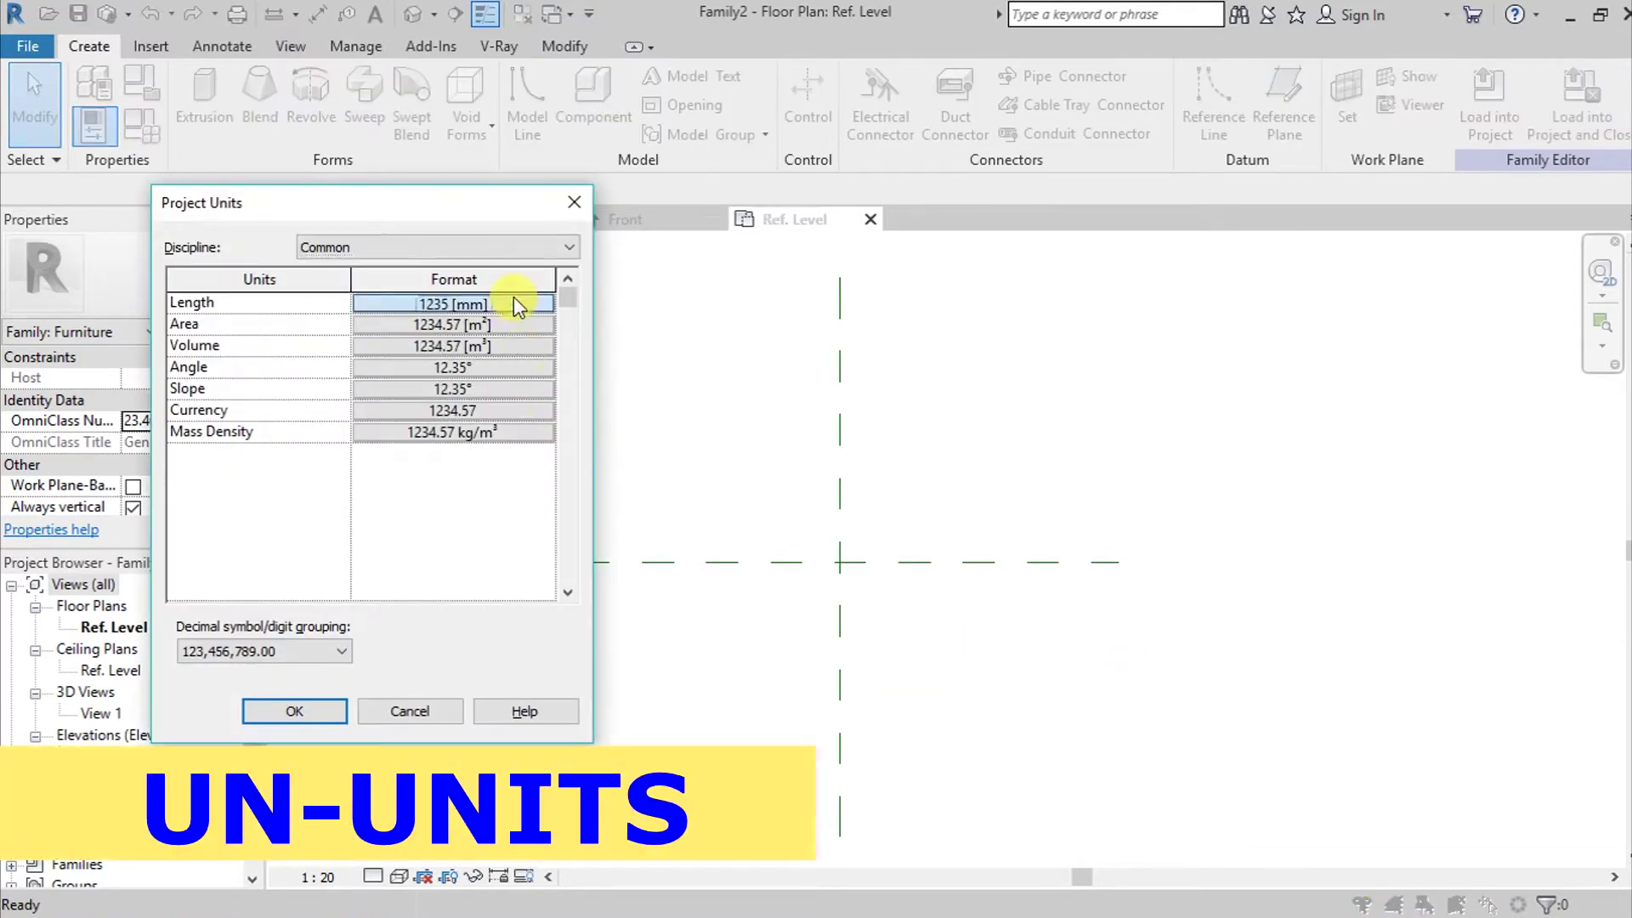
left_click(519, 347)
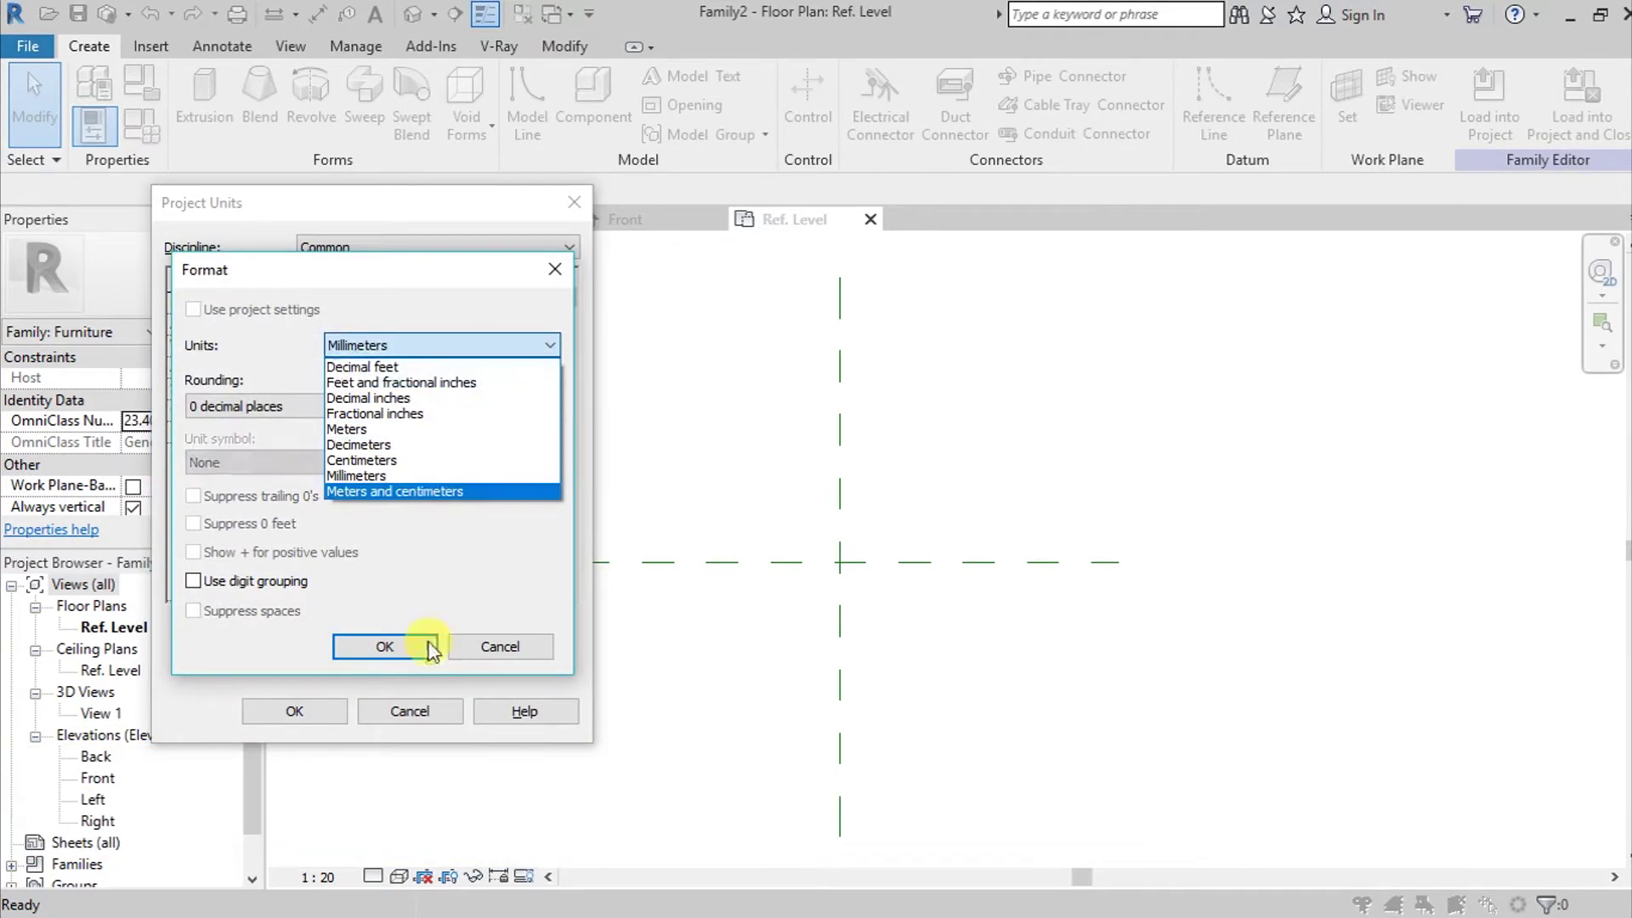
left_click(430, 473)
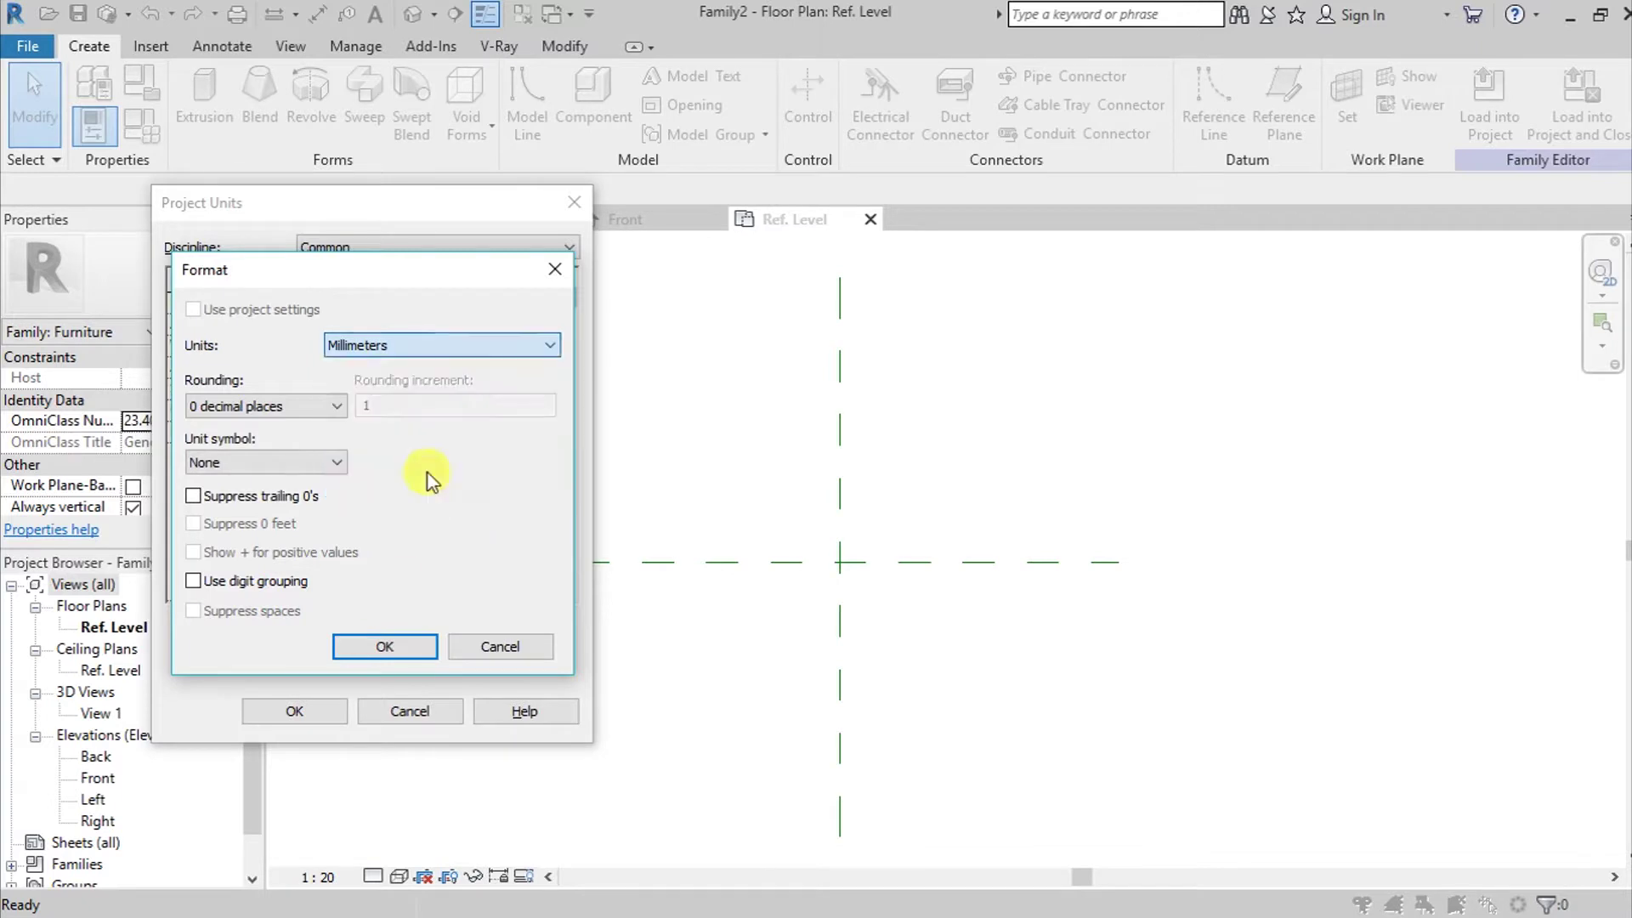
left_click(403, 647)
left_click(294, 712)
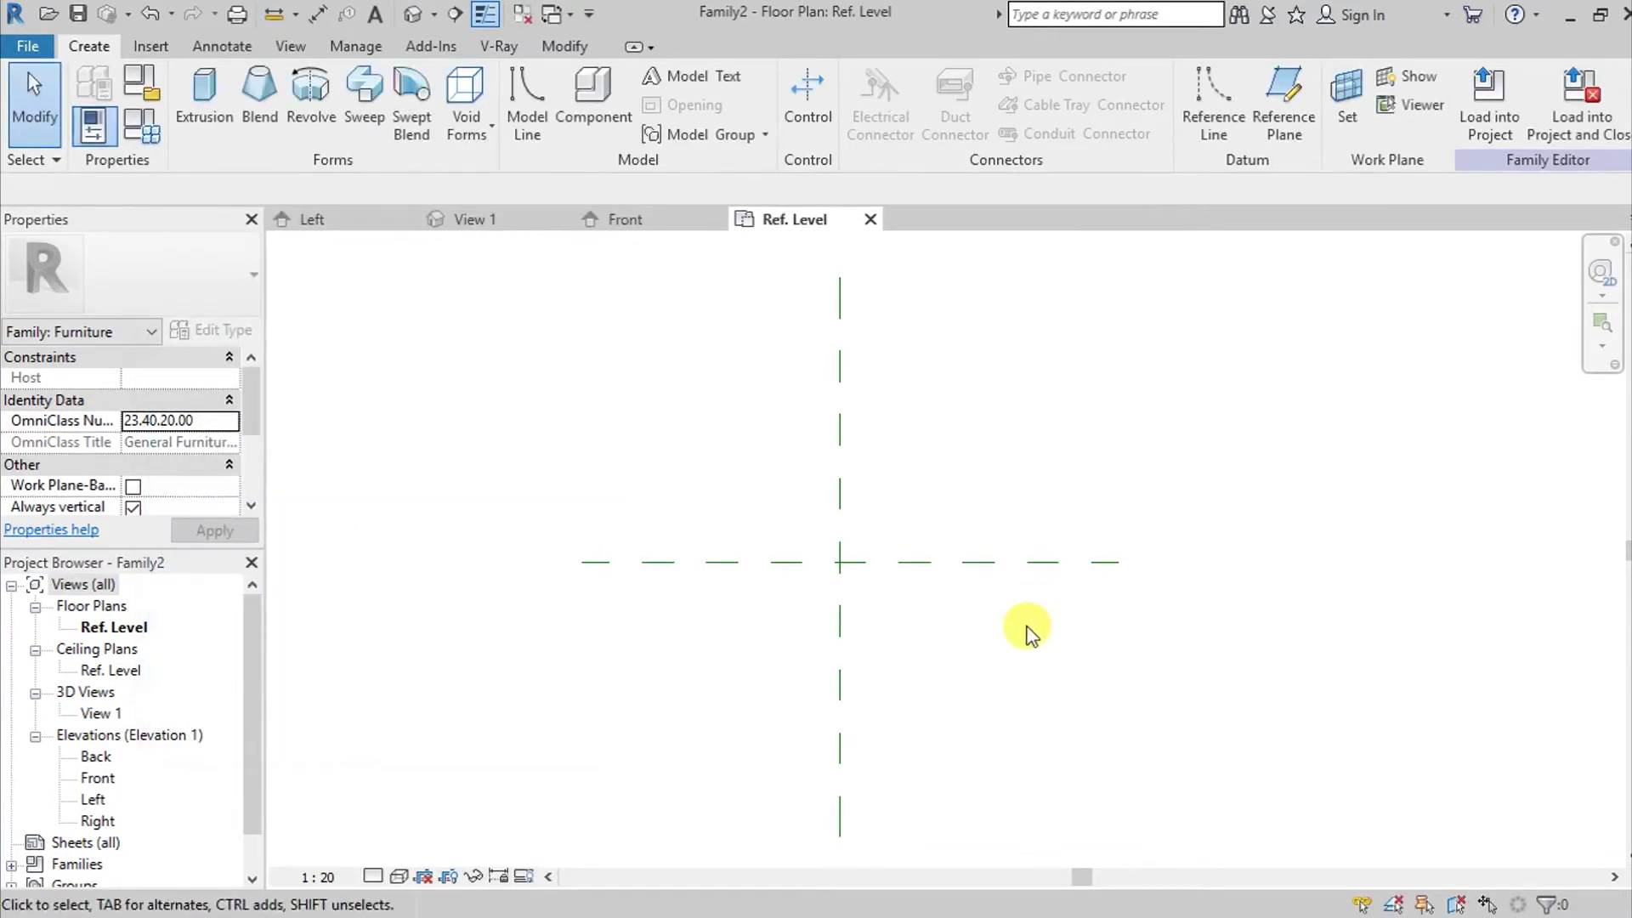
Step: Draw a vertical reference plane left of the vertical center plane in the Ref. Level plan and set it 250 mm from the center
middle_click_drag(1027, 631, 1044, 666)
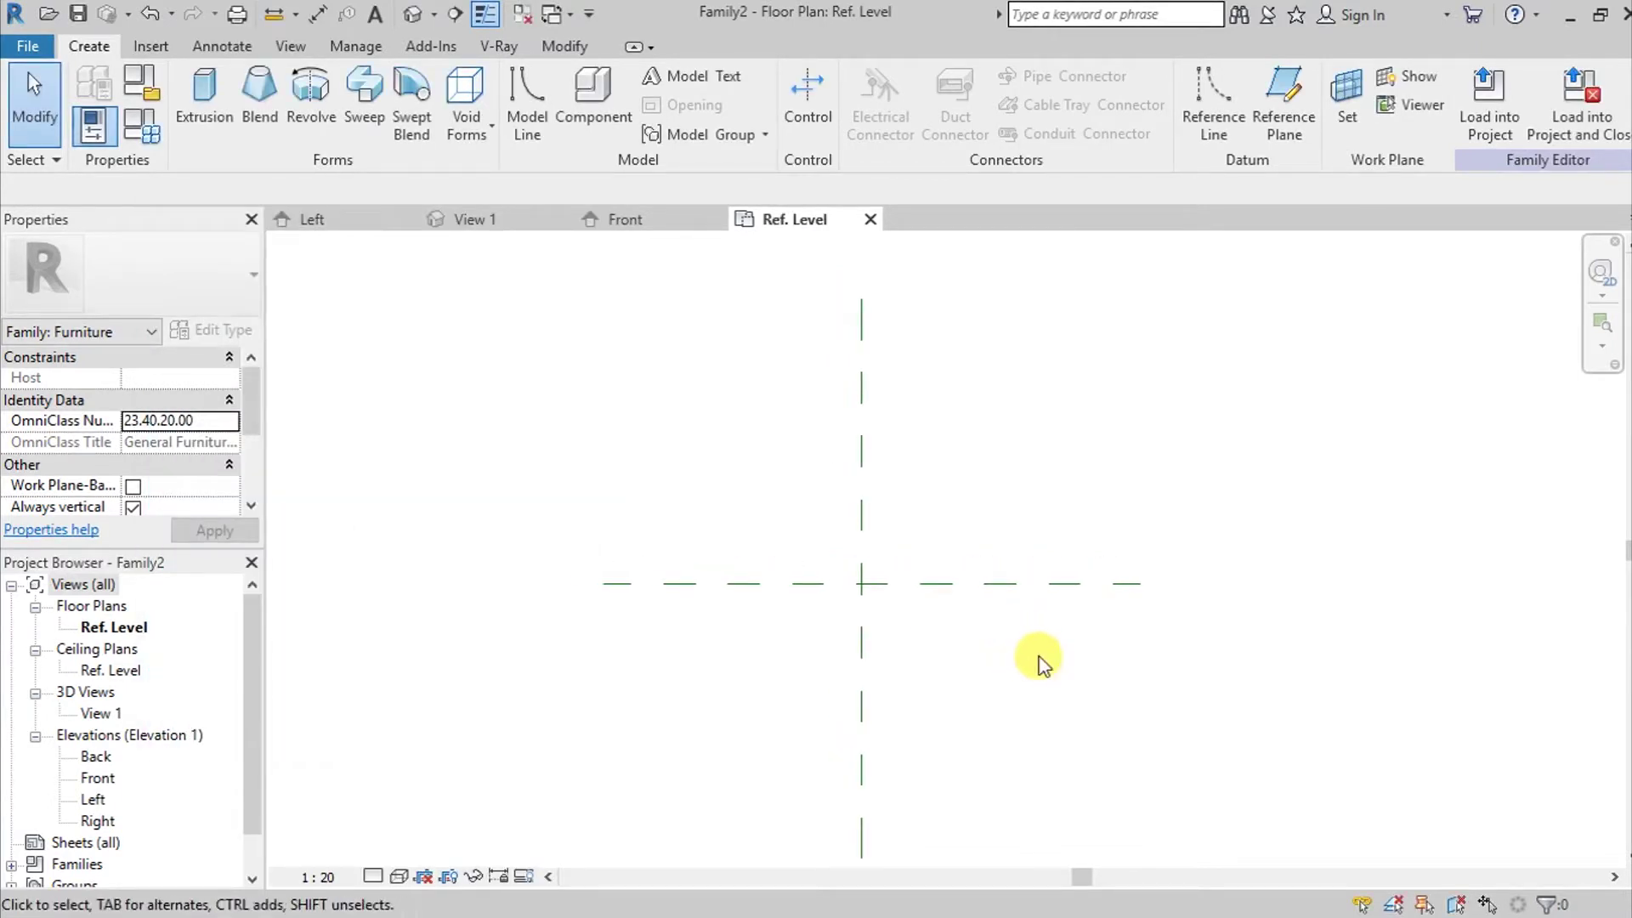
key("r")
key("p")
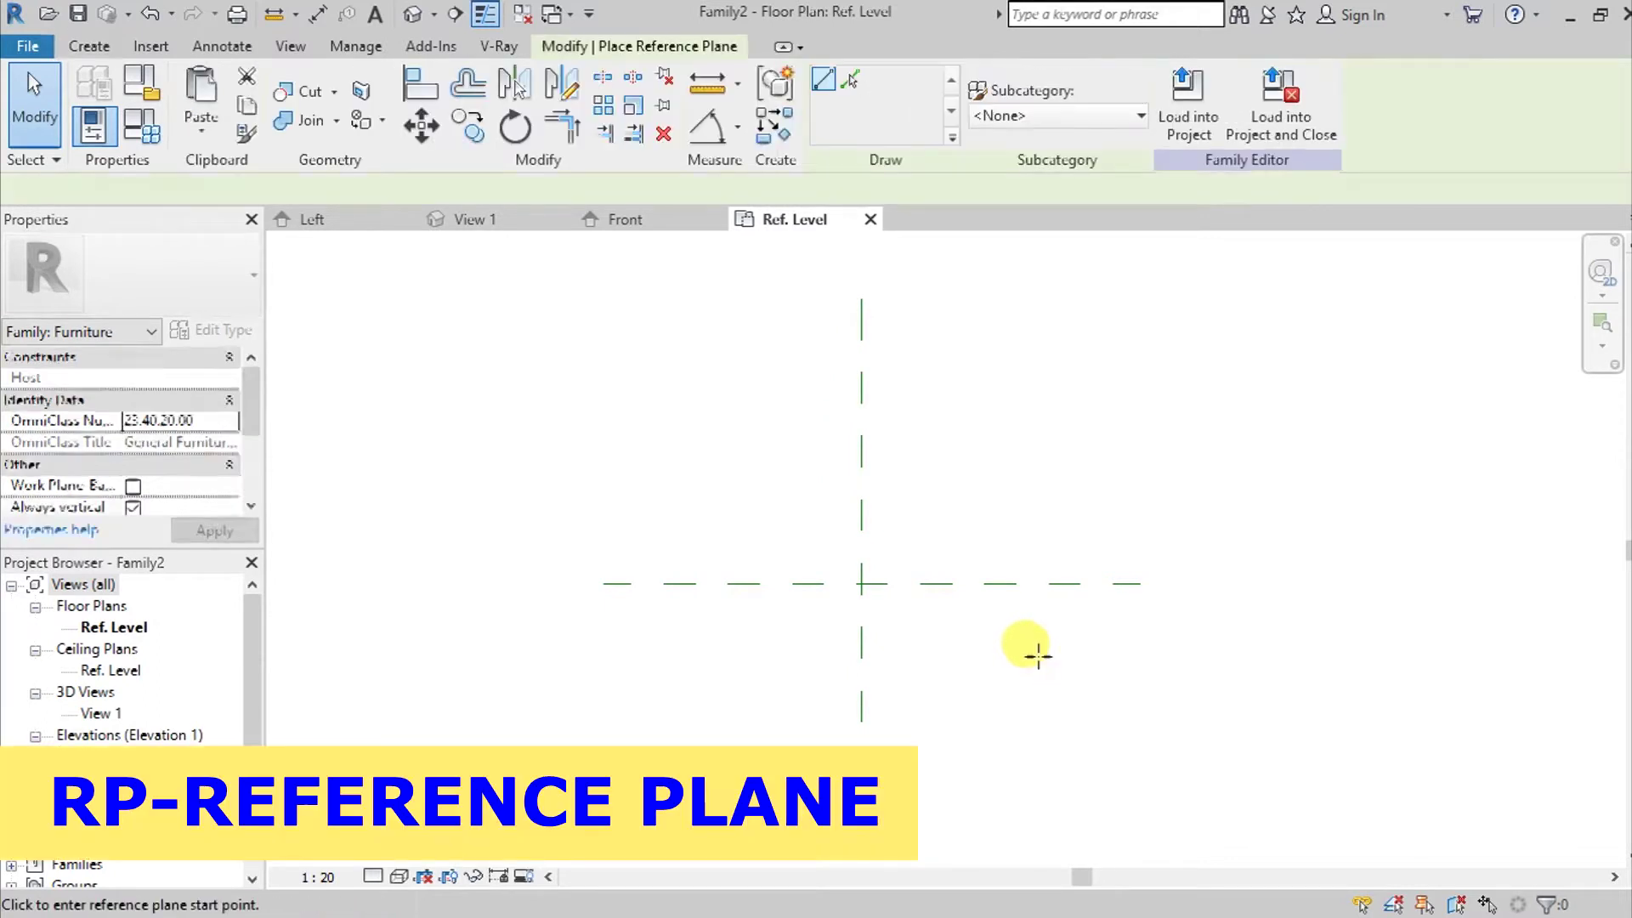
left_click(759, 729)
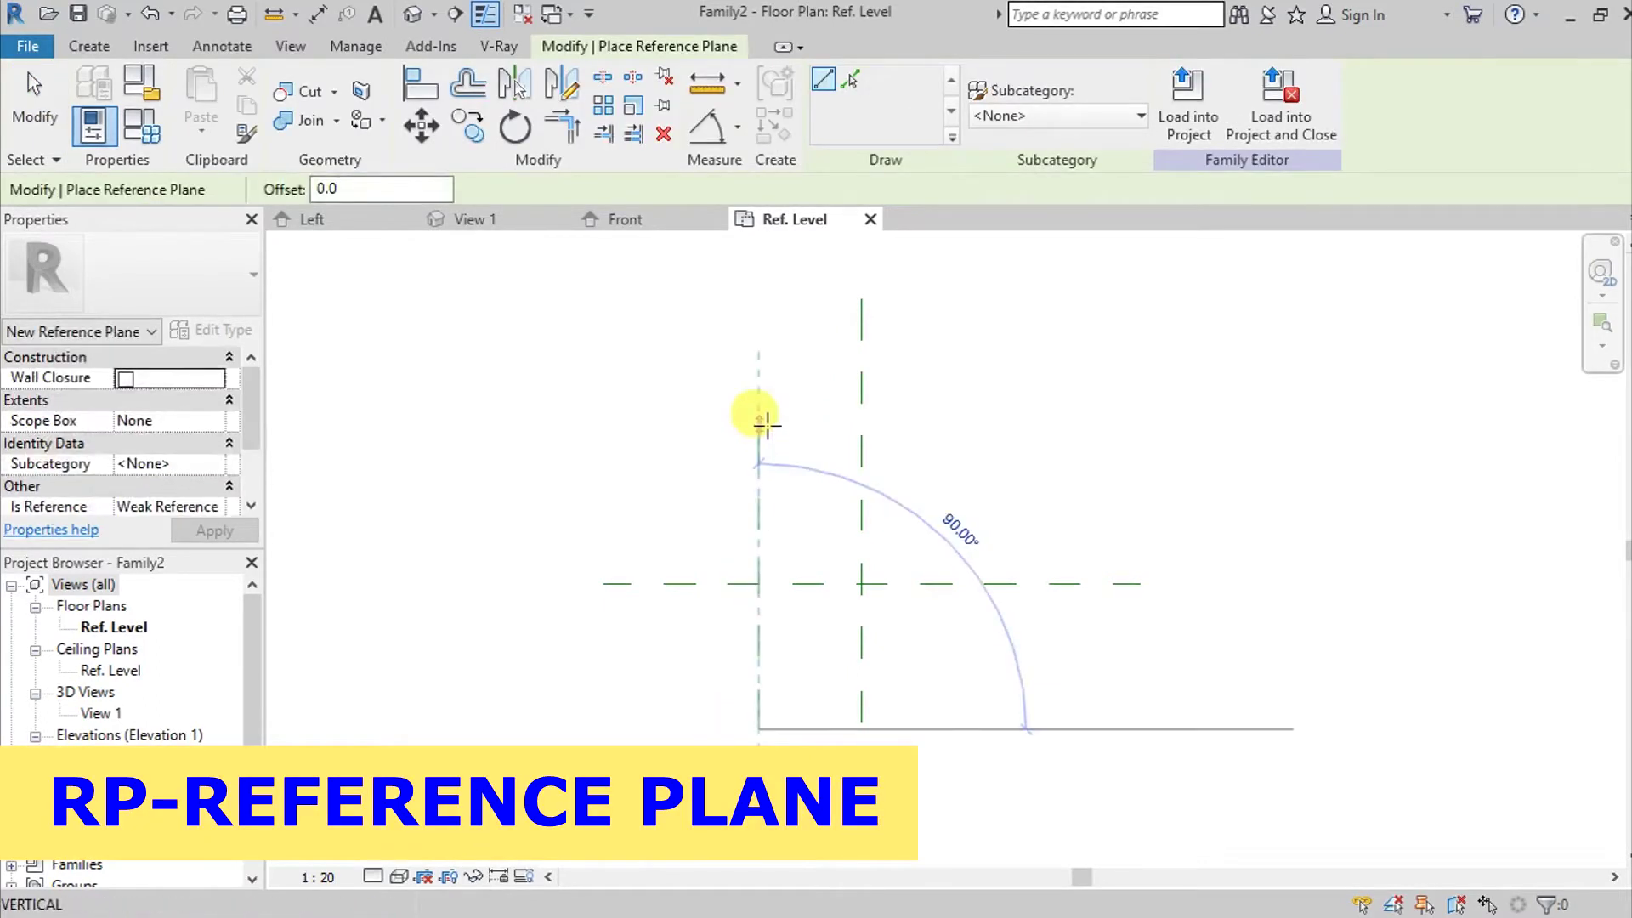
left_click(759, 423)
left_click(791, 653)
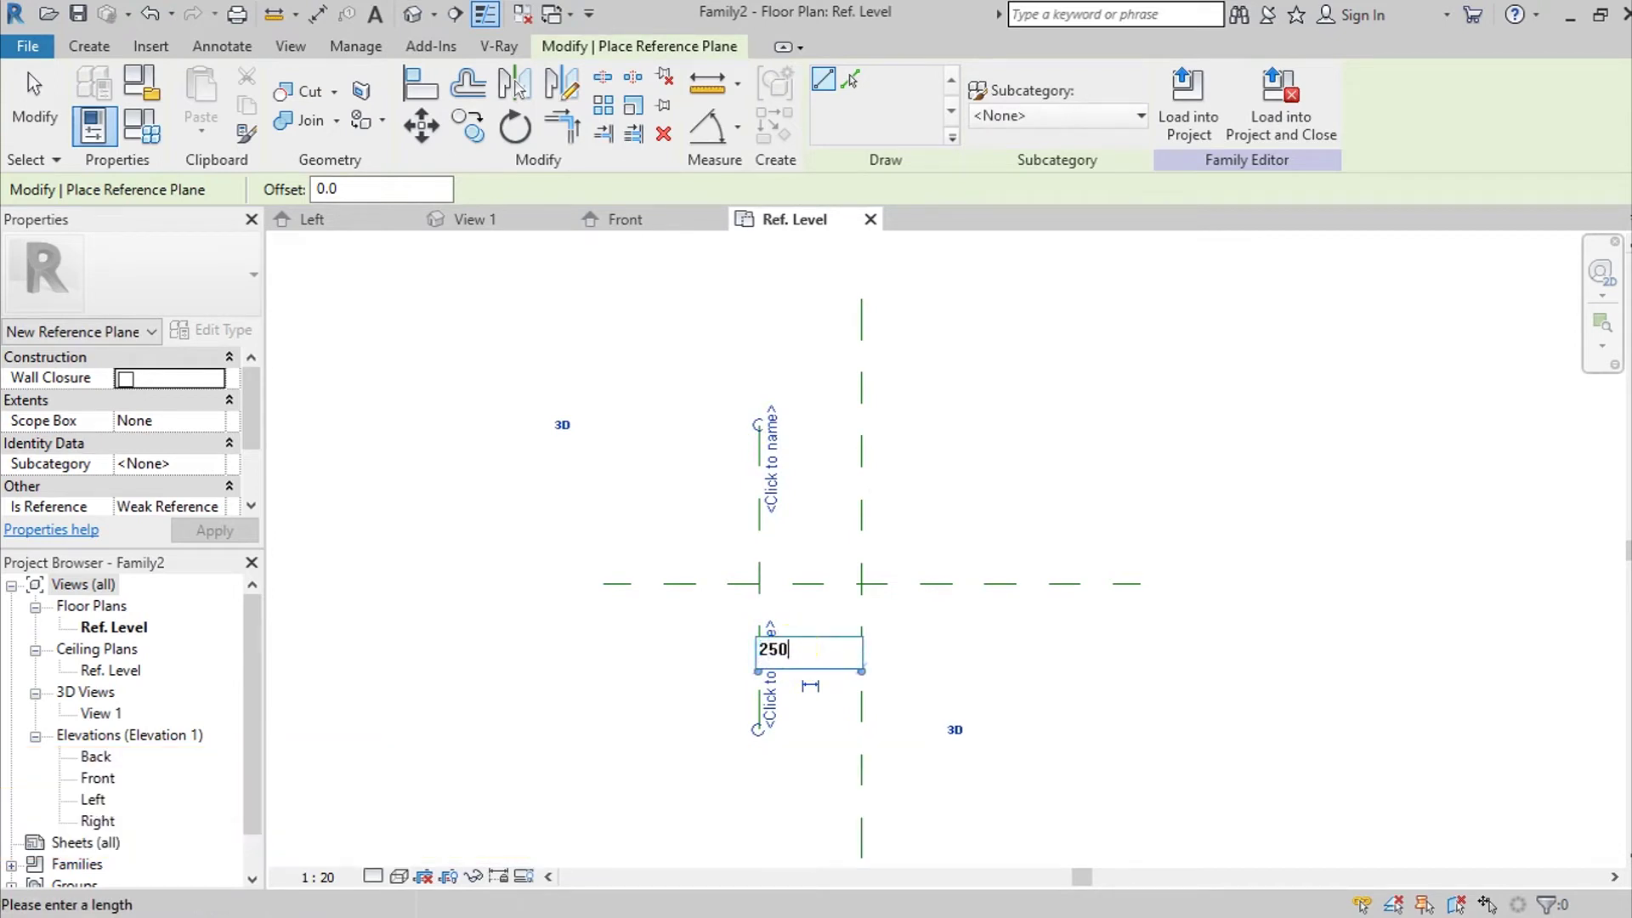
key("Return")
scroll(849, 565, "up", 2)
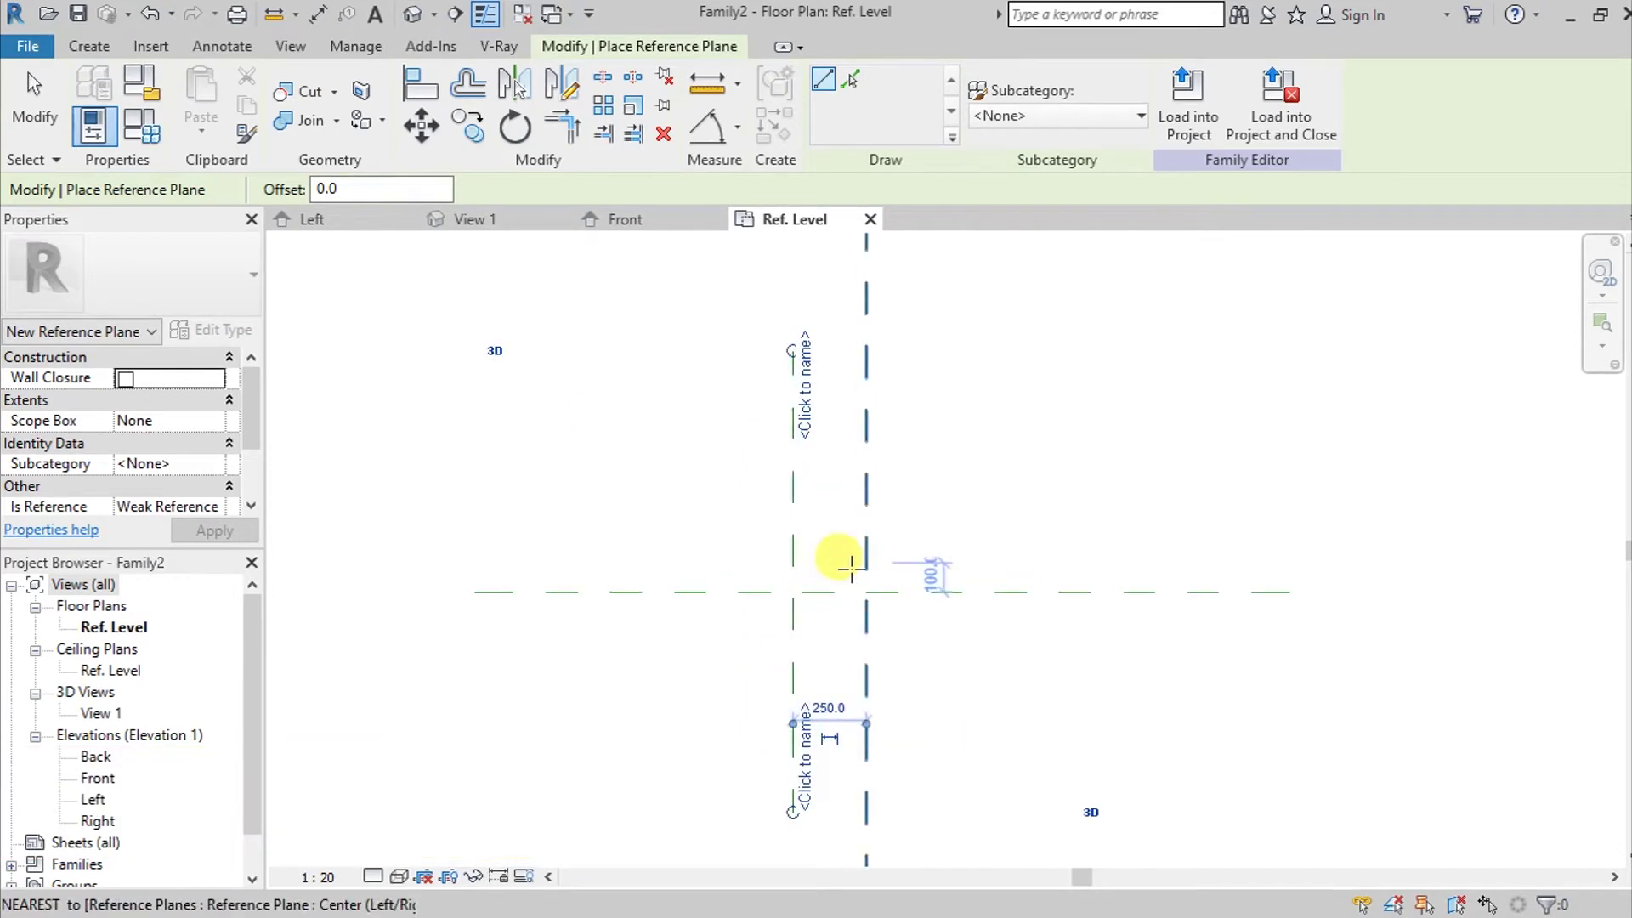
key("Escape")
key("Escape")
Step: Mirror a copy of the offset vertical reference plane about the vertical center plane
left_click(793, 544)
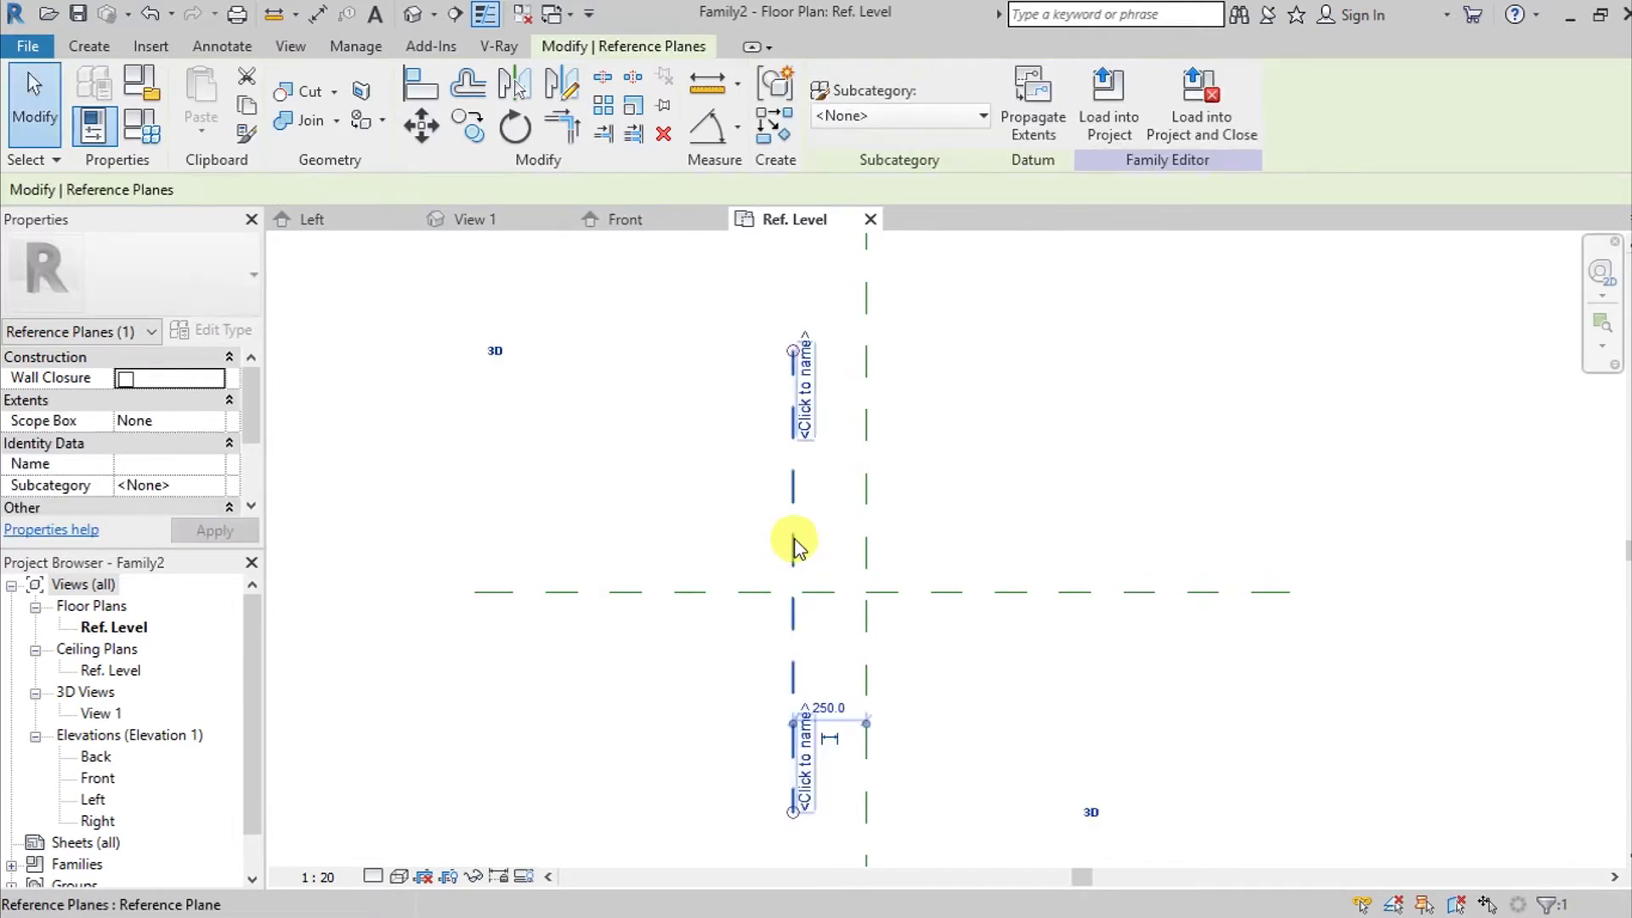
key("m")
key("m")
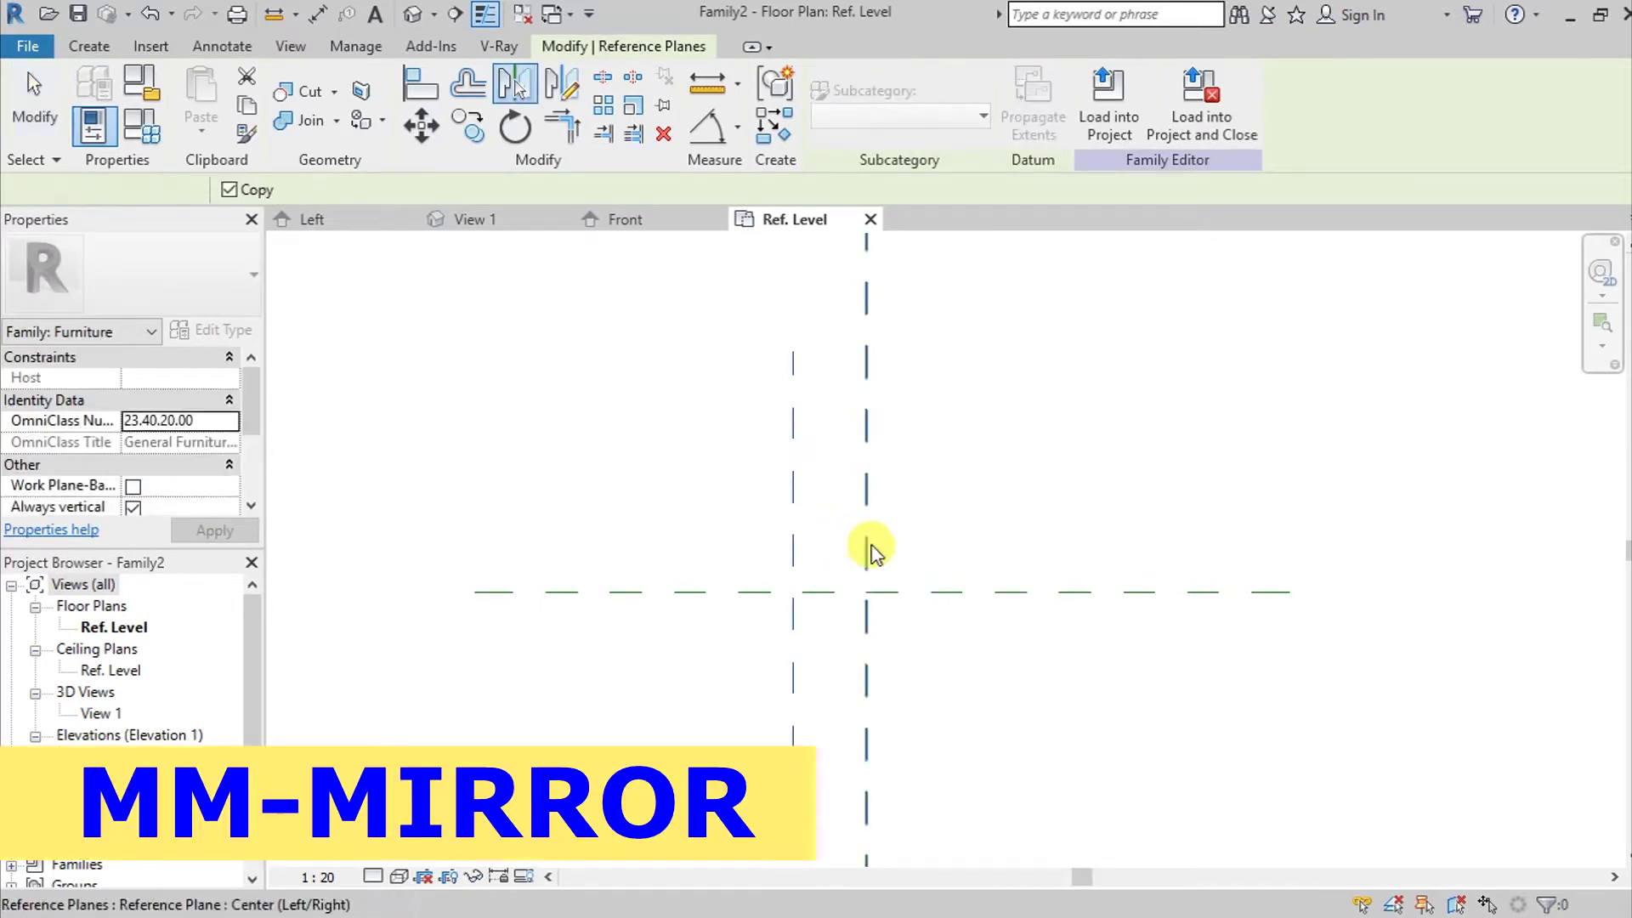
left_click(868, 546)
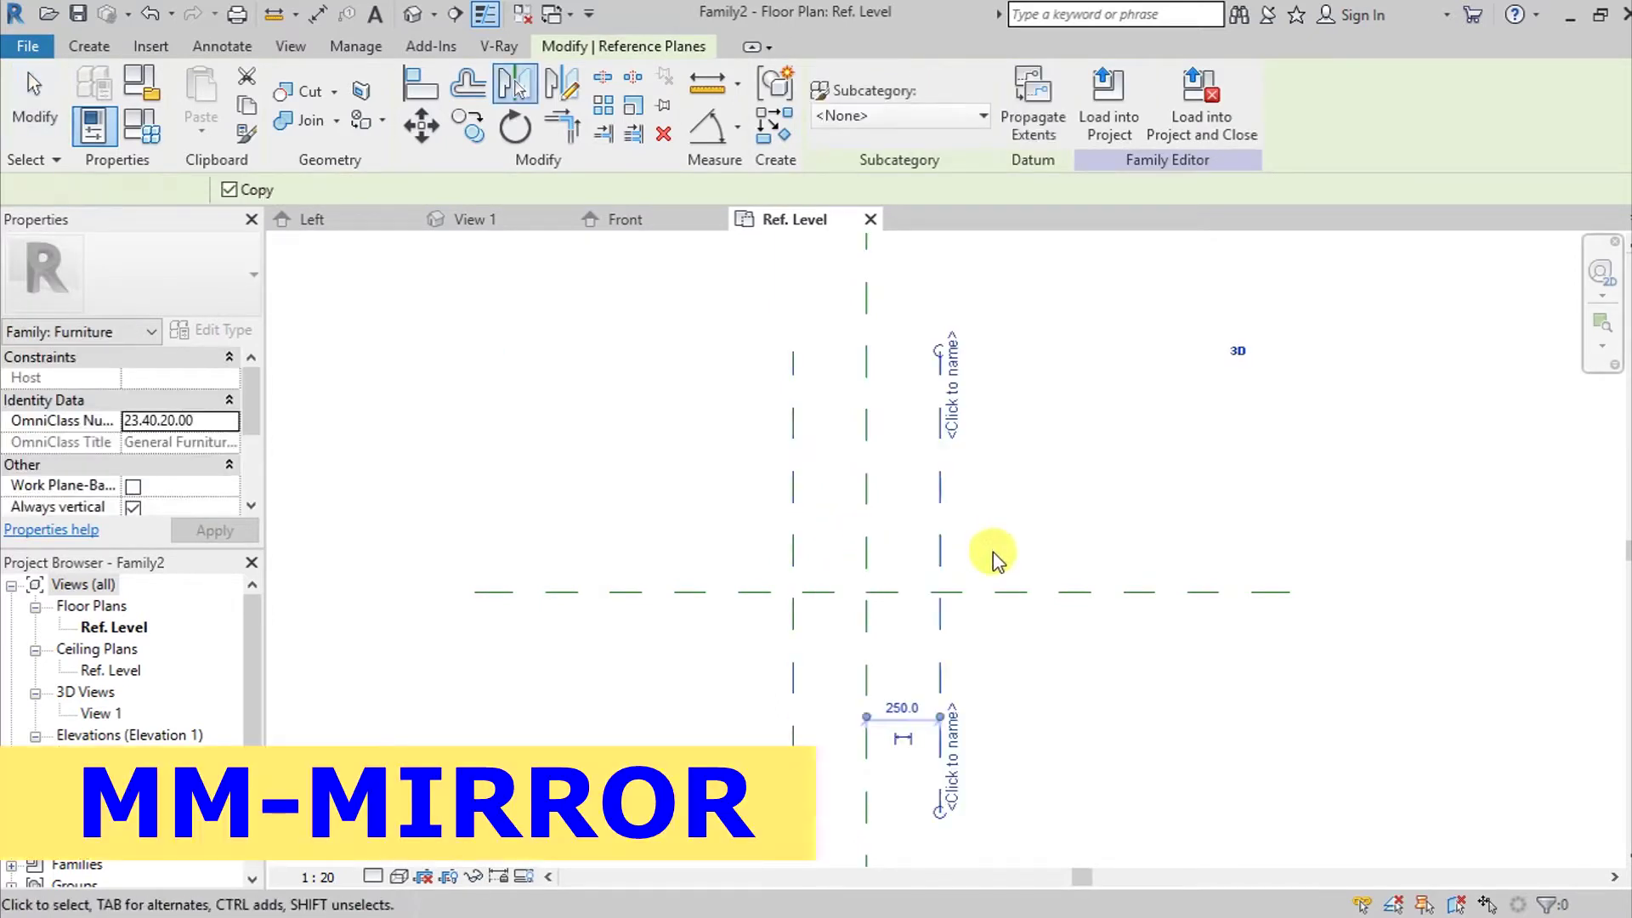
Step: Rotate copies of both offset vertical reference planes by 90° about the intersection of the two center planes
left_click(943, 661)
scroll(1011, 511, "up", 2)
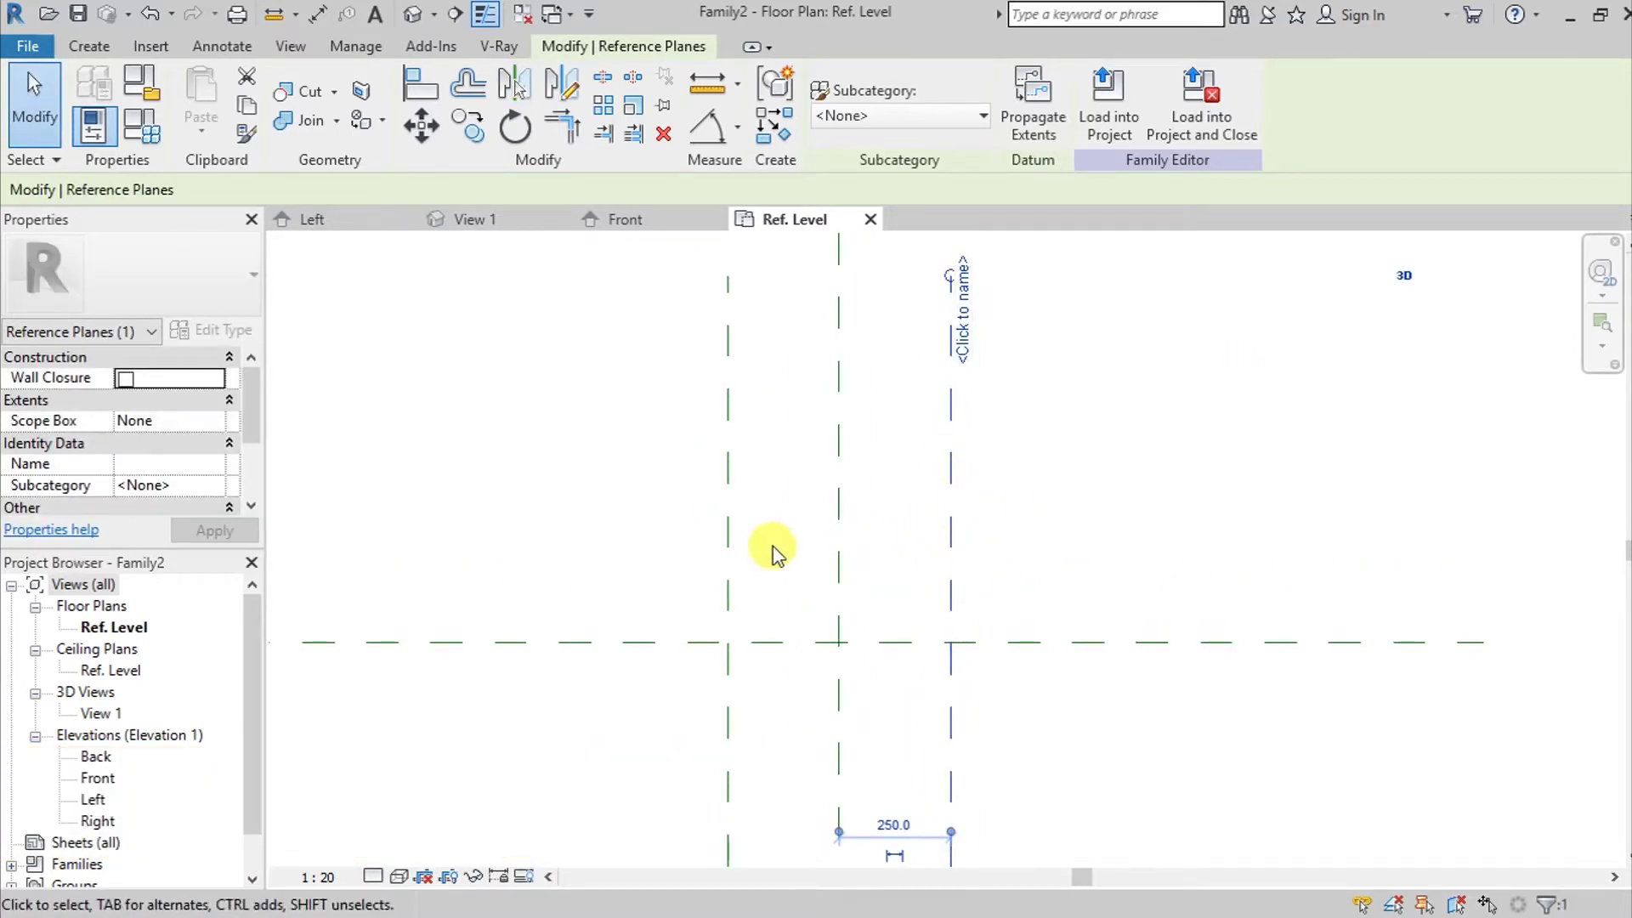
left_click(727, 519, "ctrl")
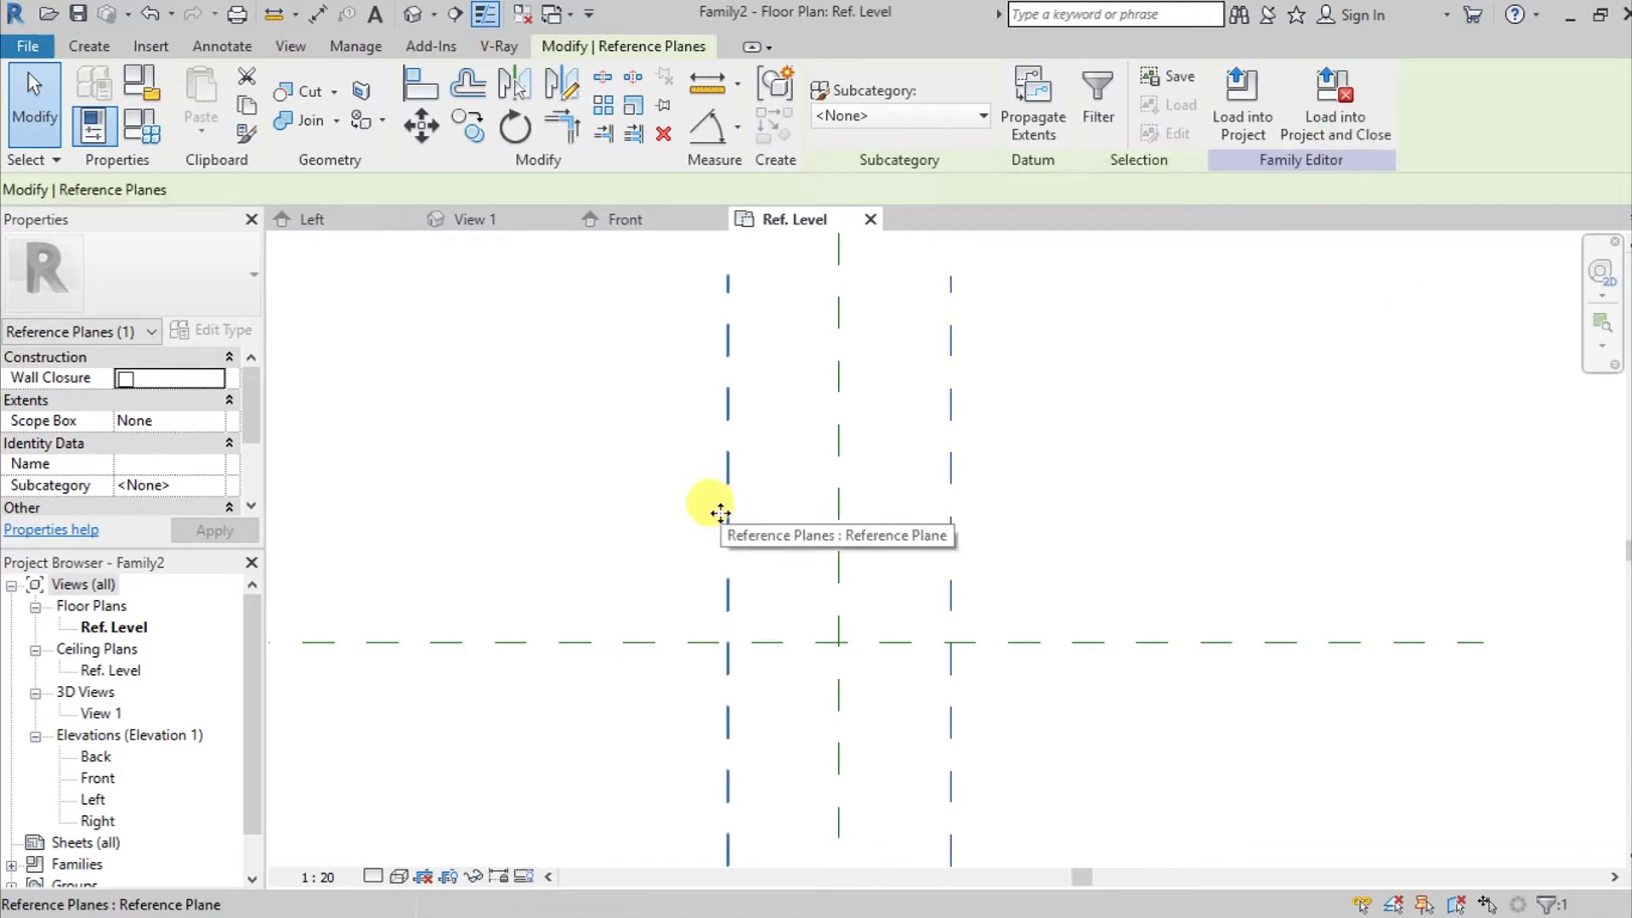
scroll(735, 561, "down", 2)
key("r")
key("o")
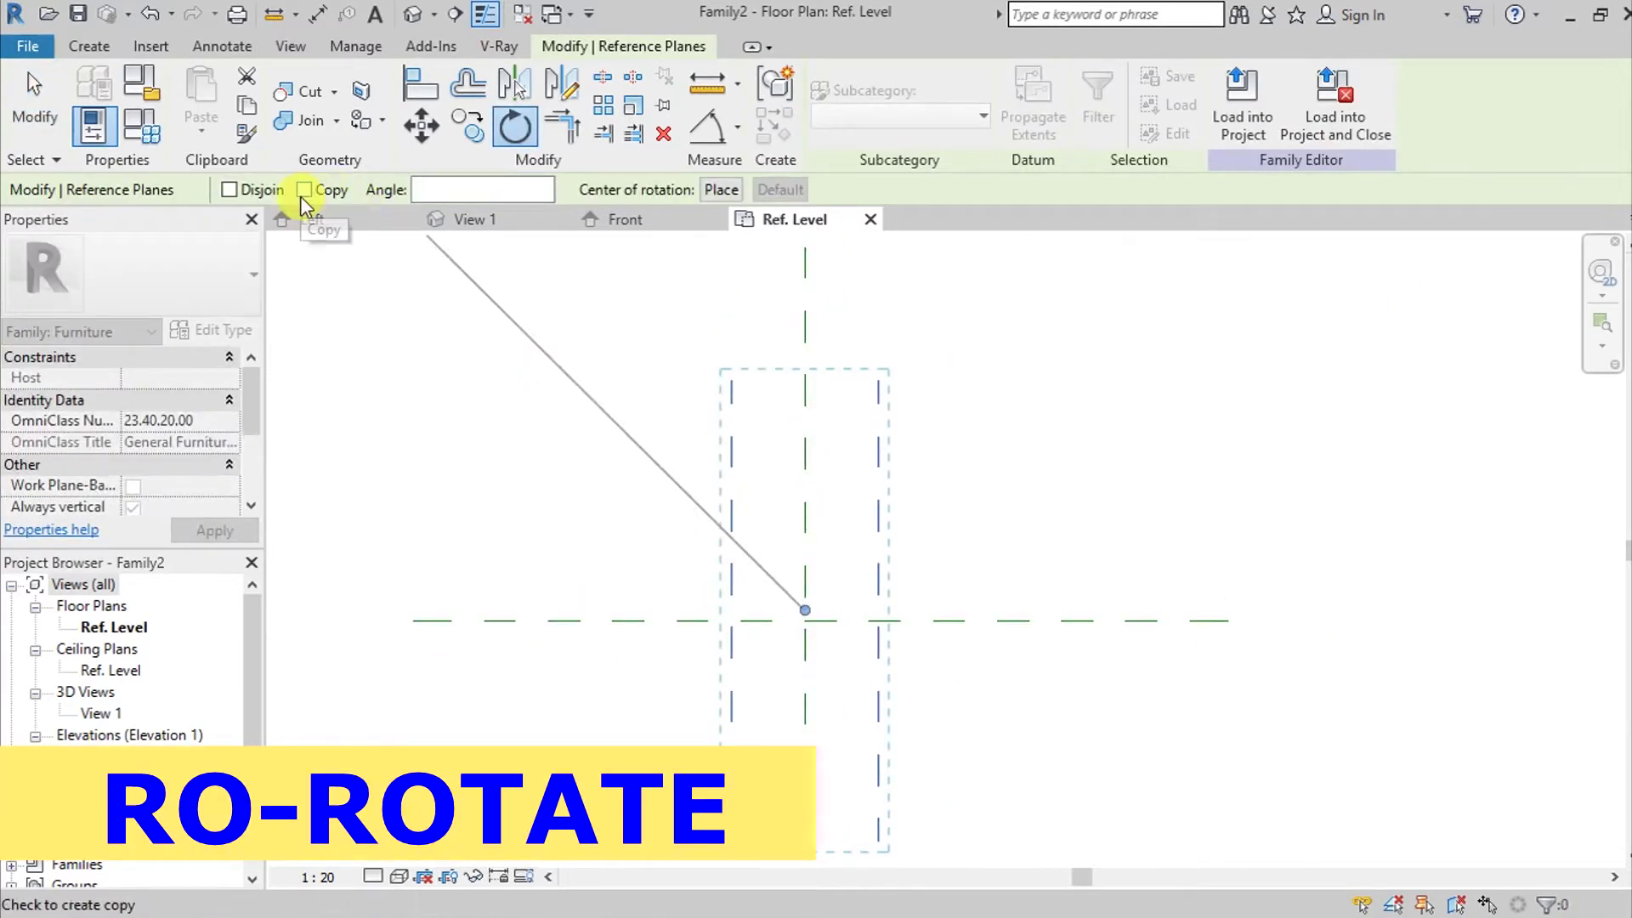
left_click(302, 191)
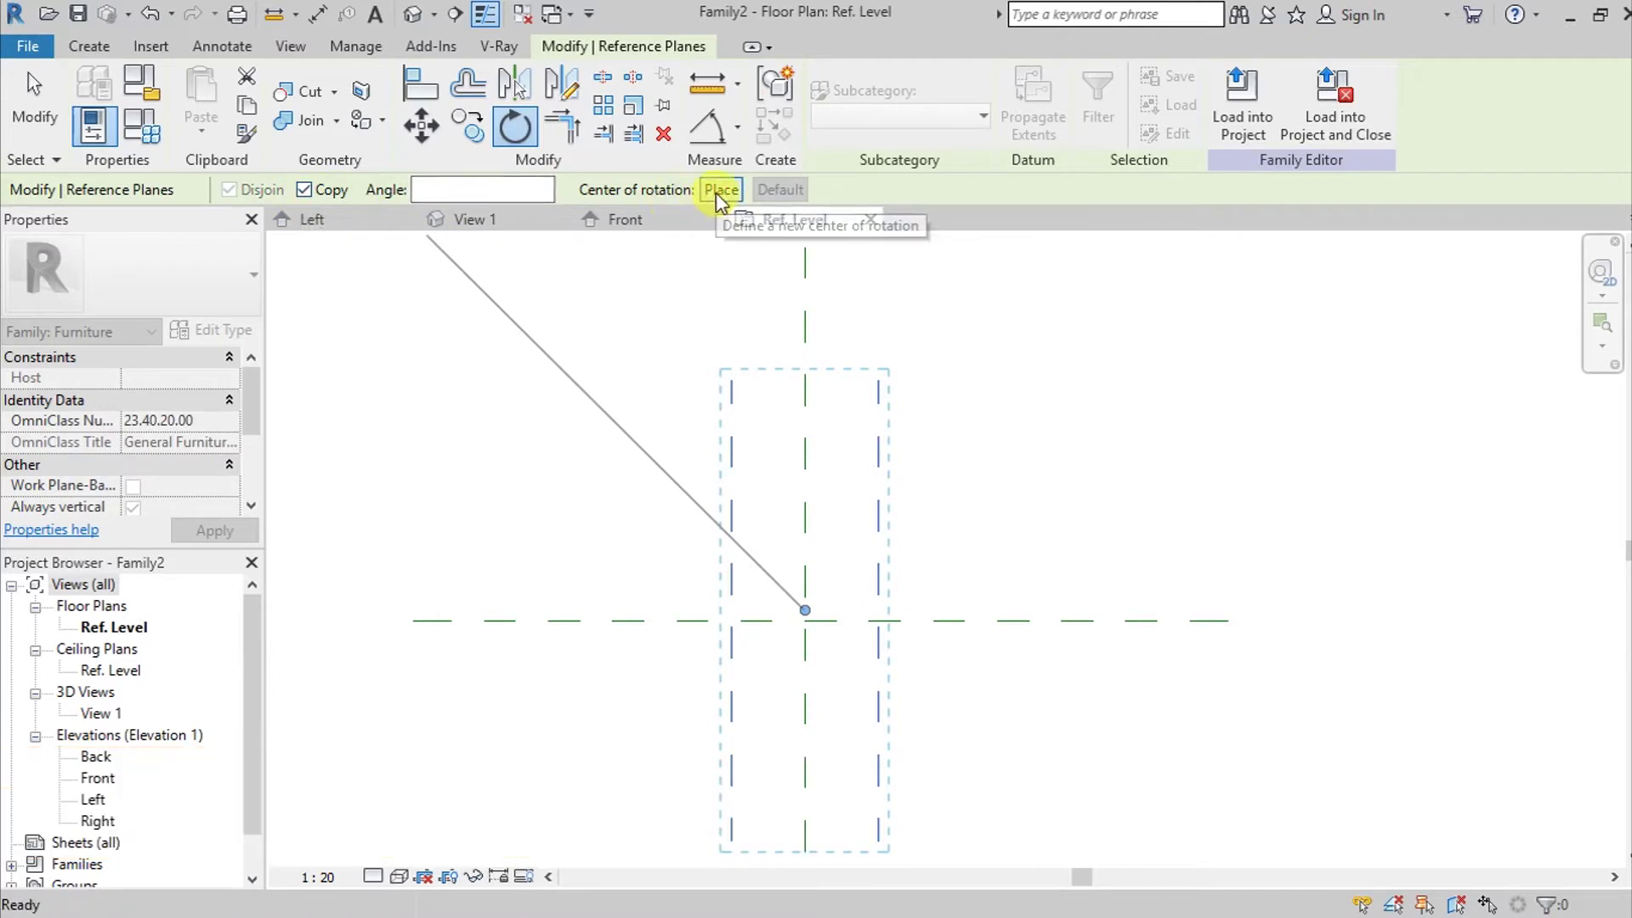
left_click(719, 190)
left_click(805, 621)
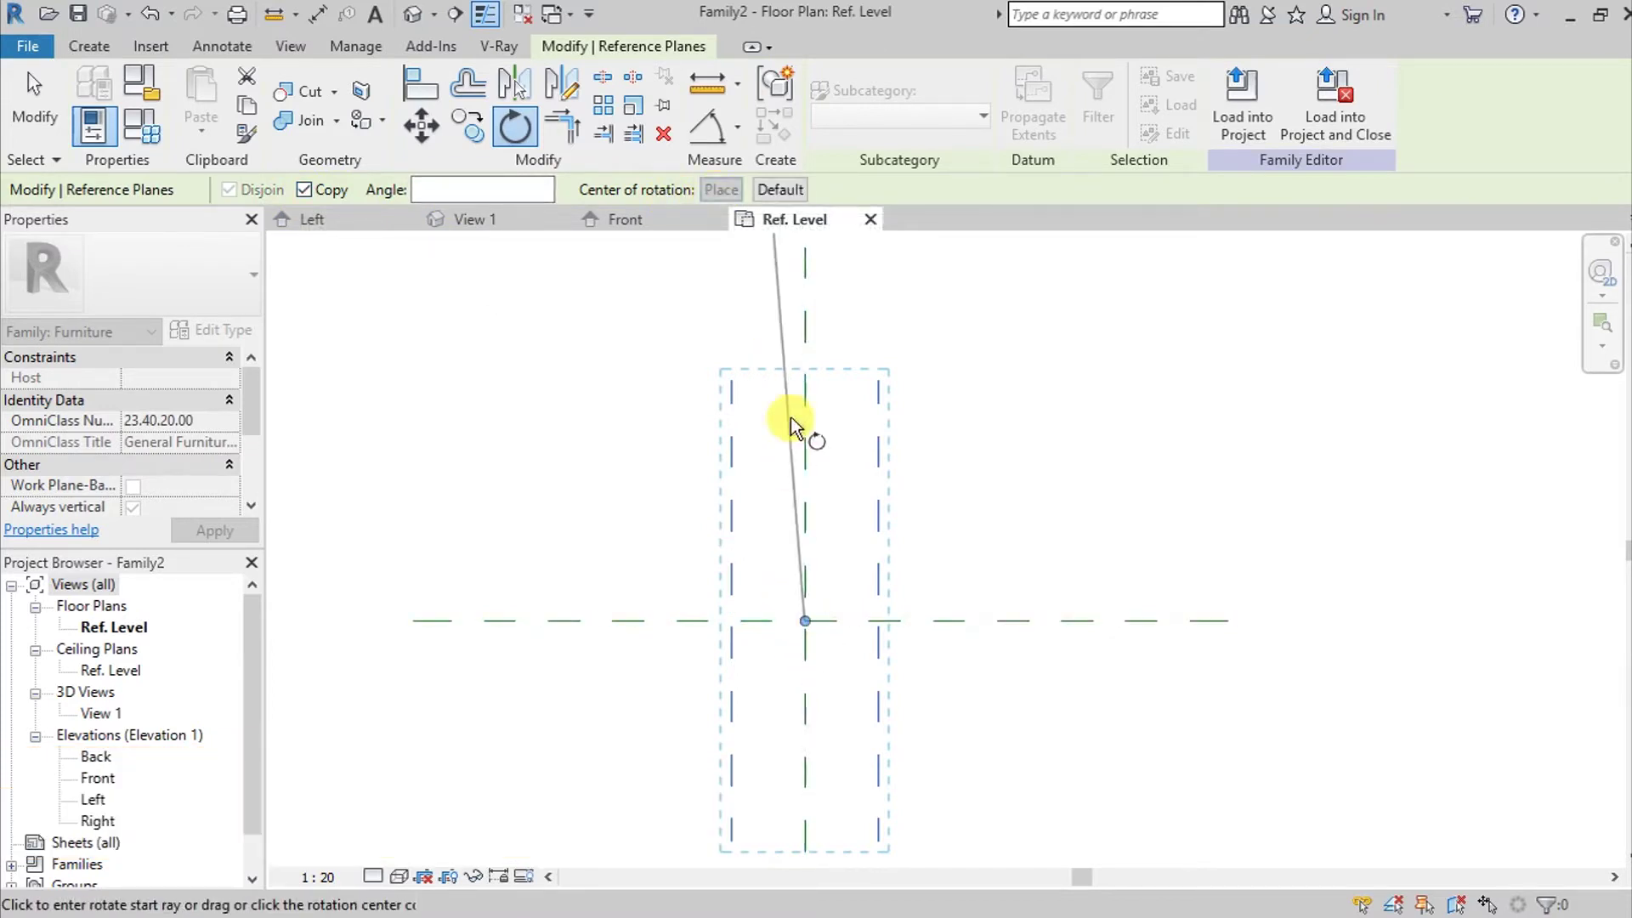
left_click(805, 357)
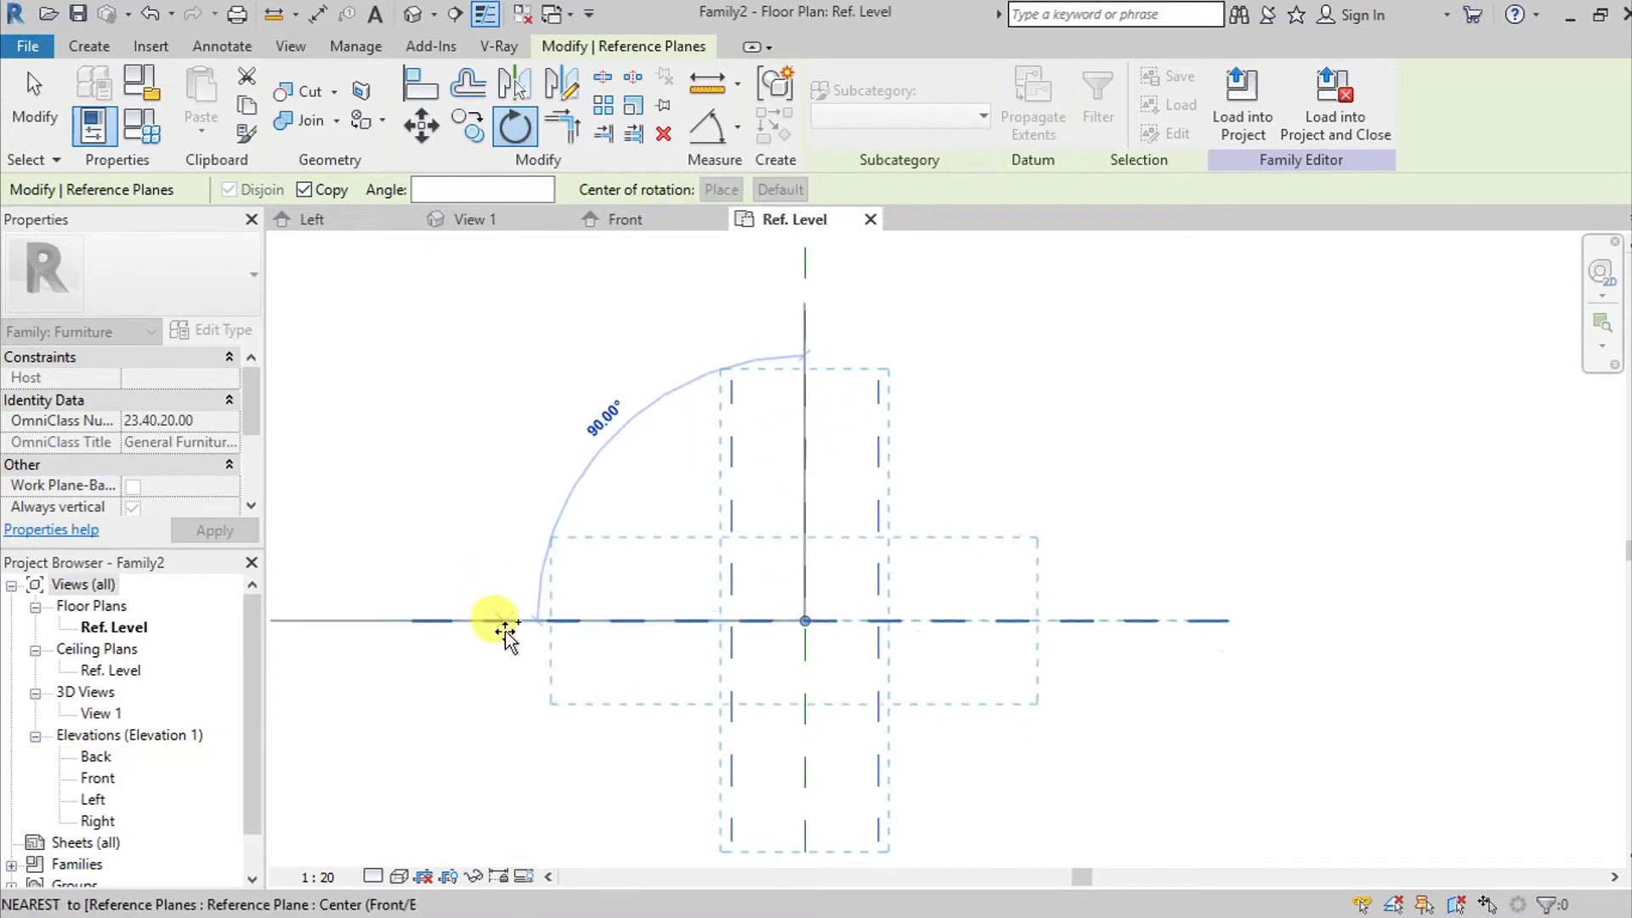
left_click(504, 621)
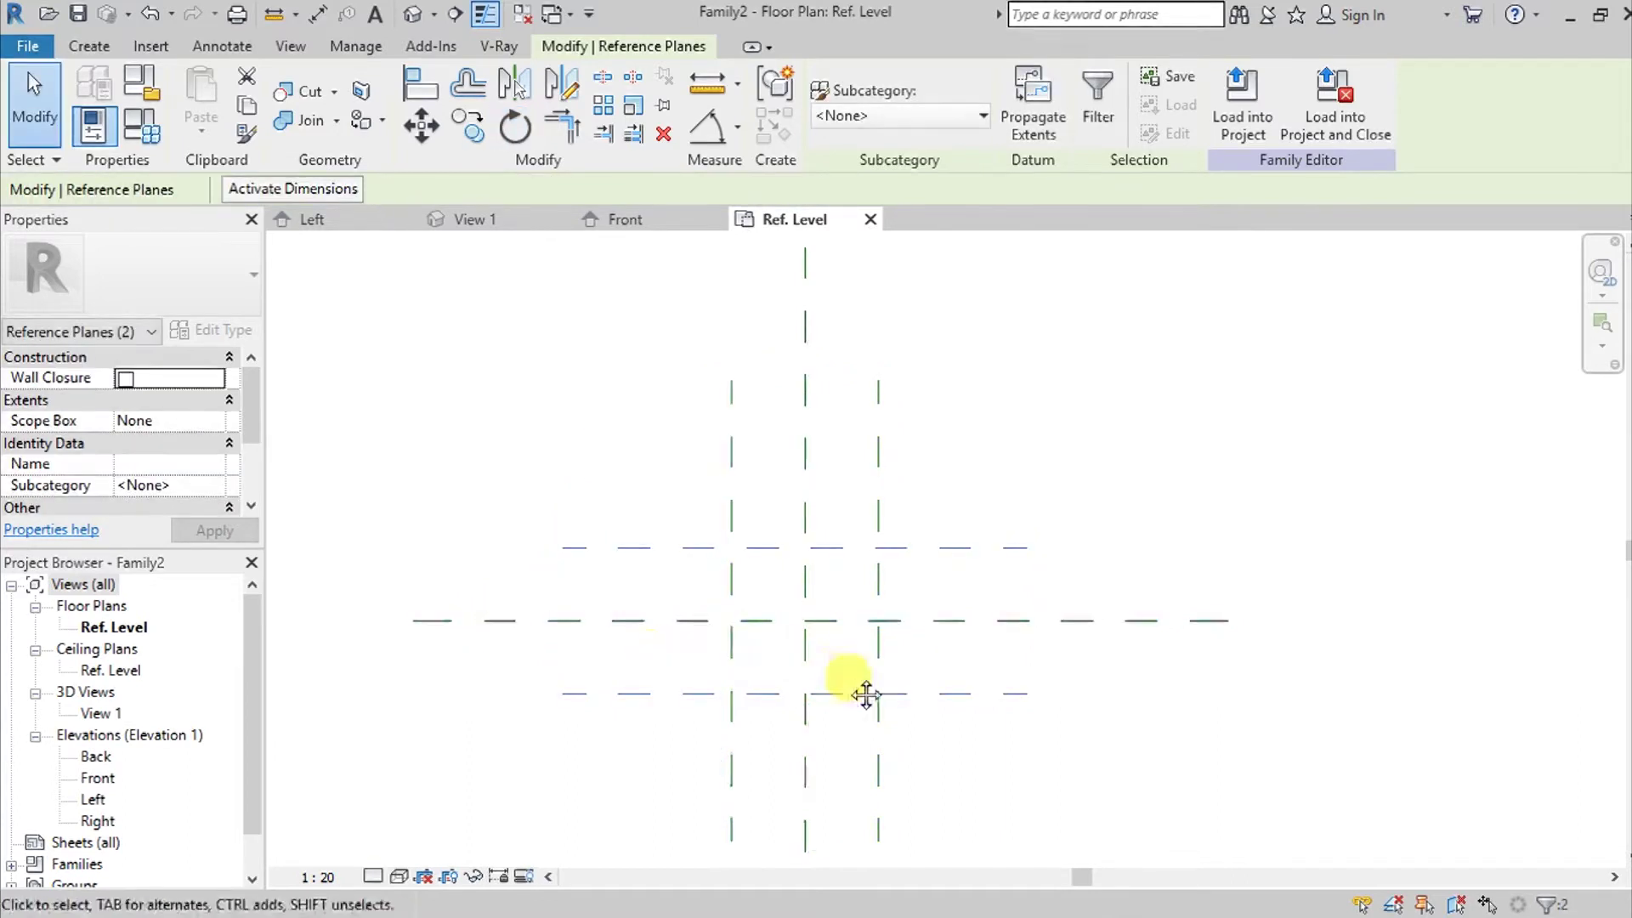
scroll(829, 657, "up", 2)
scroll(910, 688, "up", 2)
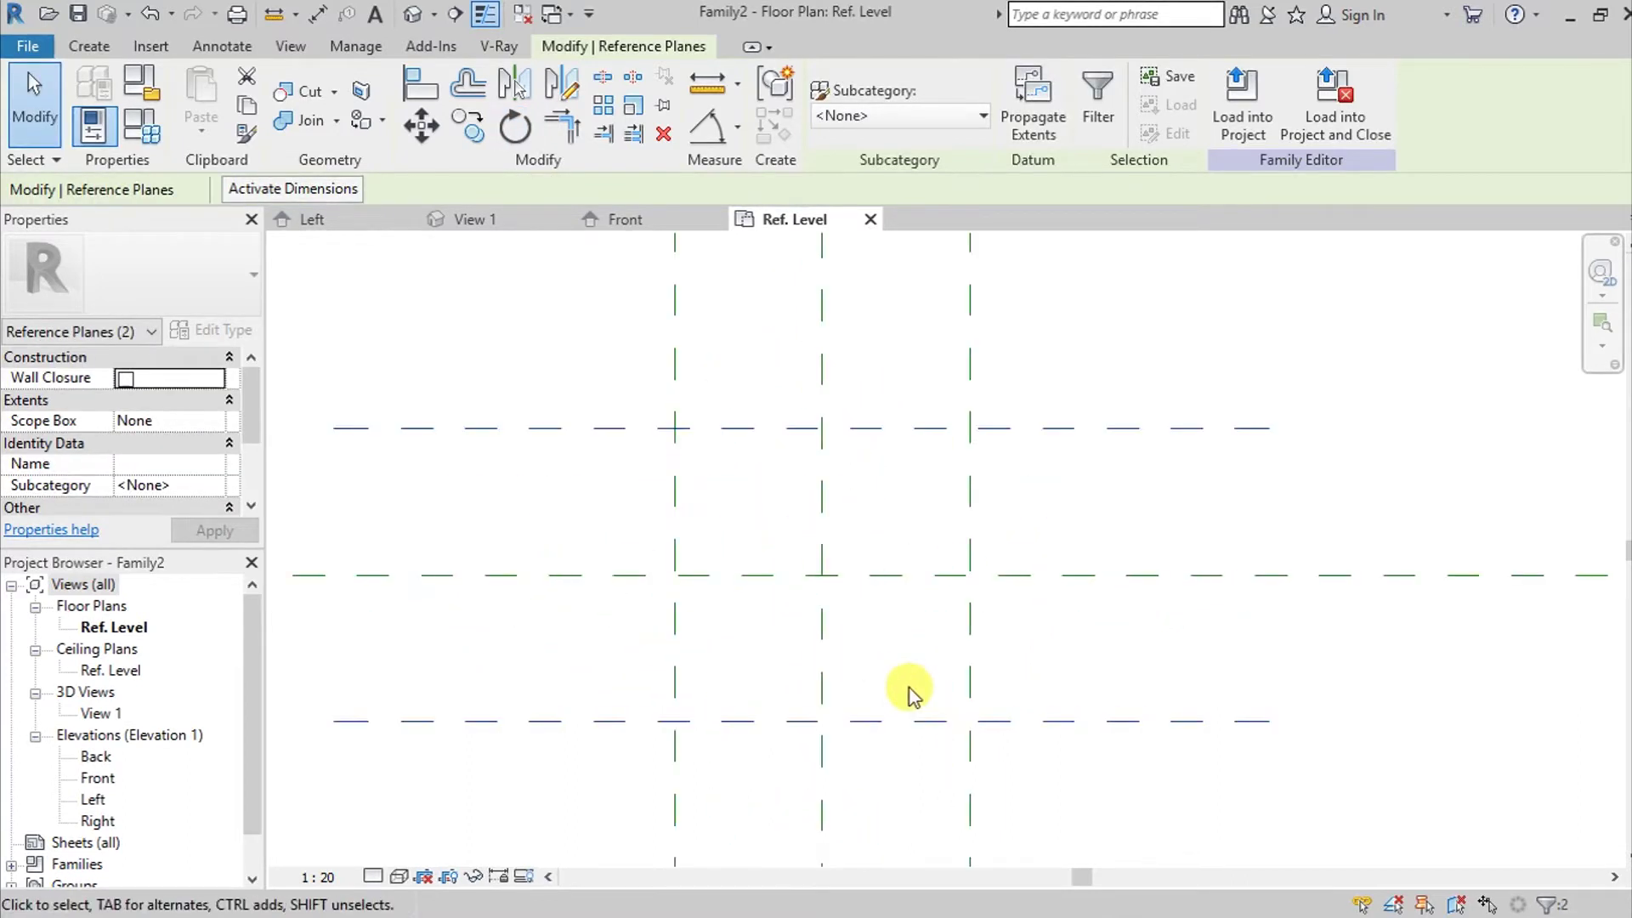
Step: Draw a horizontal reference plane about 392 mm above the Ref. Level in the Left elevation, crossing the three vertical planes
left_click(332, 221)
scroll(882, 626, "up", 2)
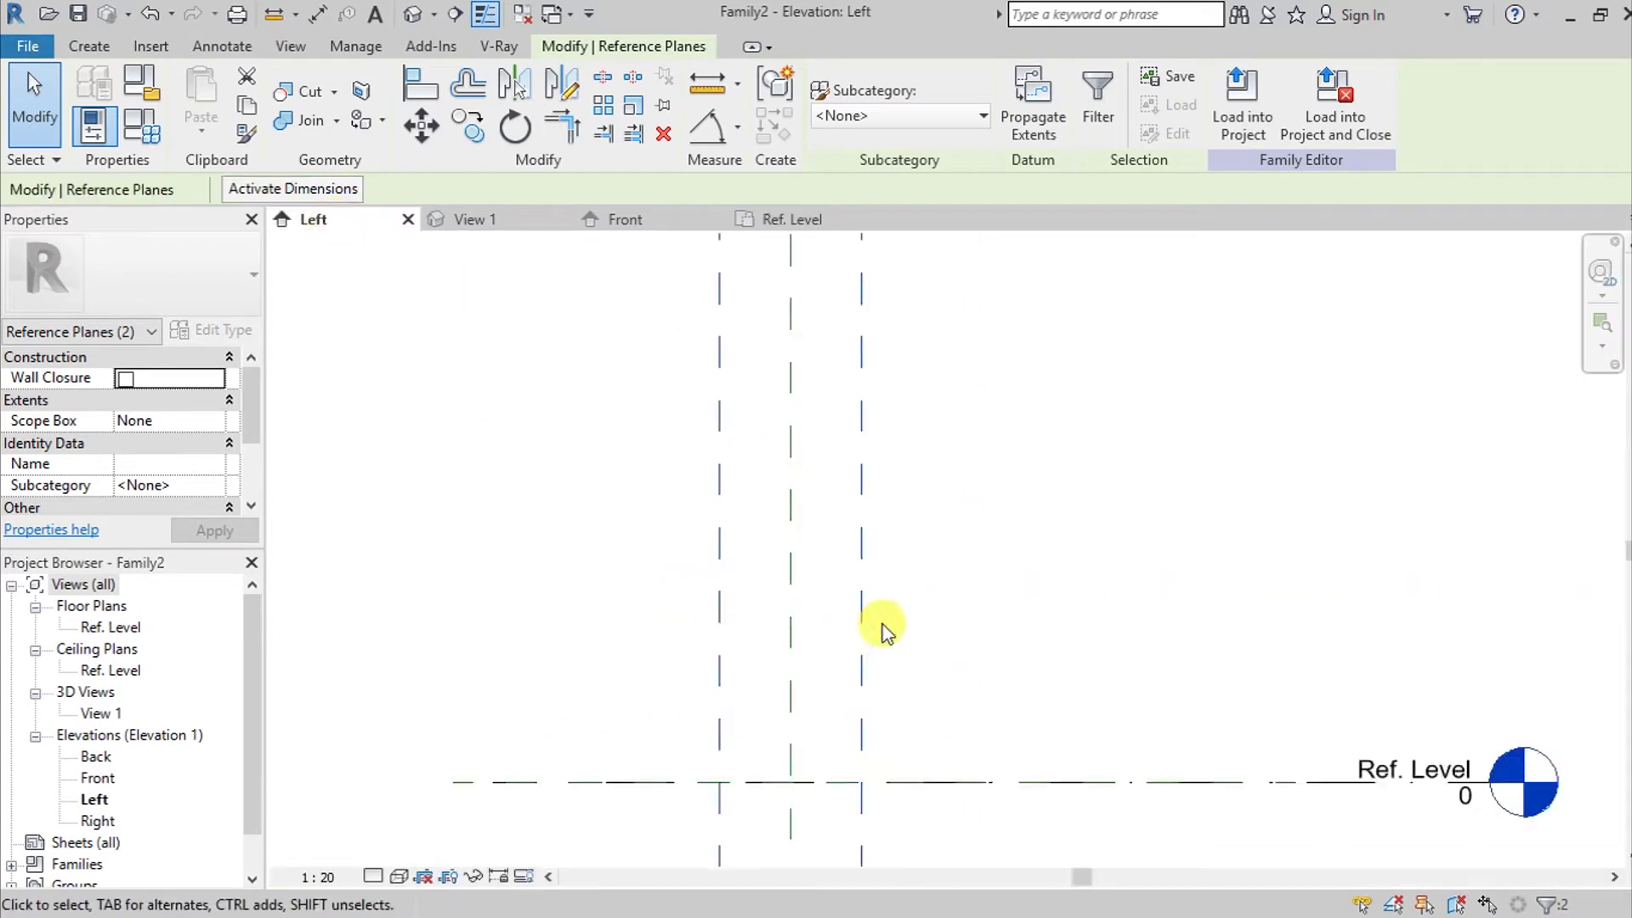
middle_click_drag(882, 626, 903, 638)
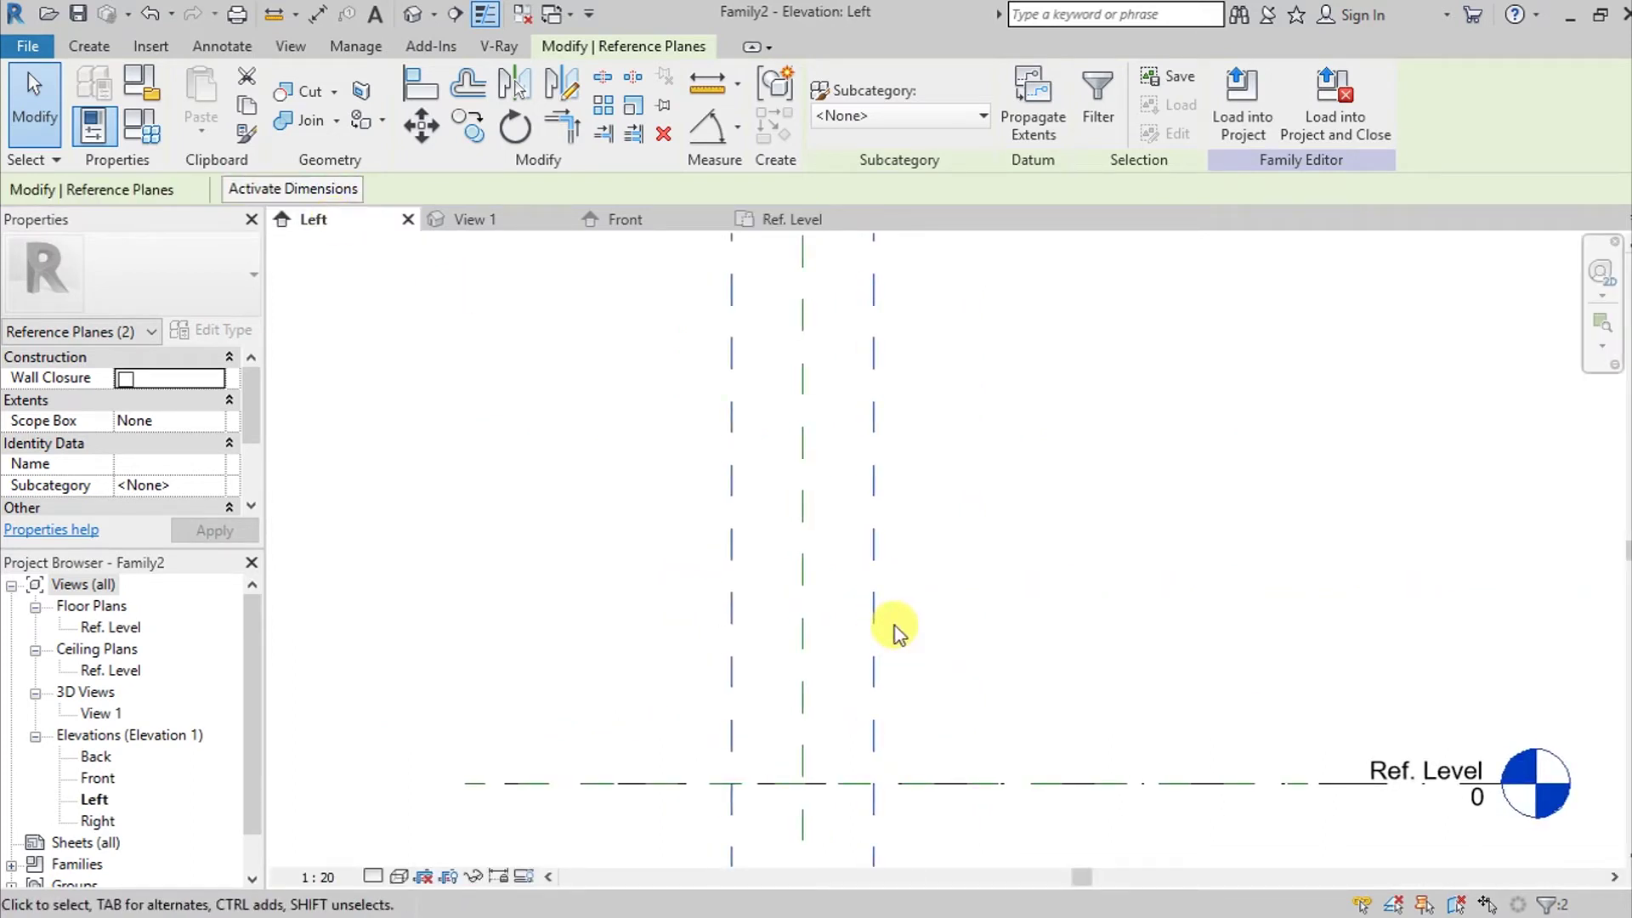
key("p")
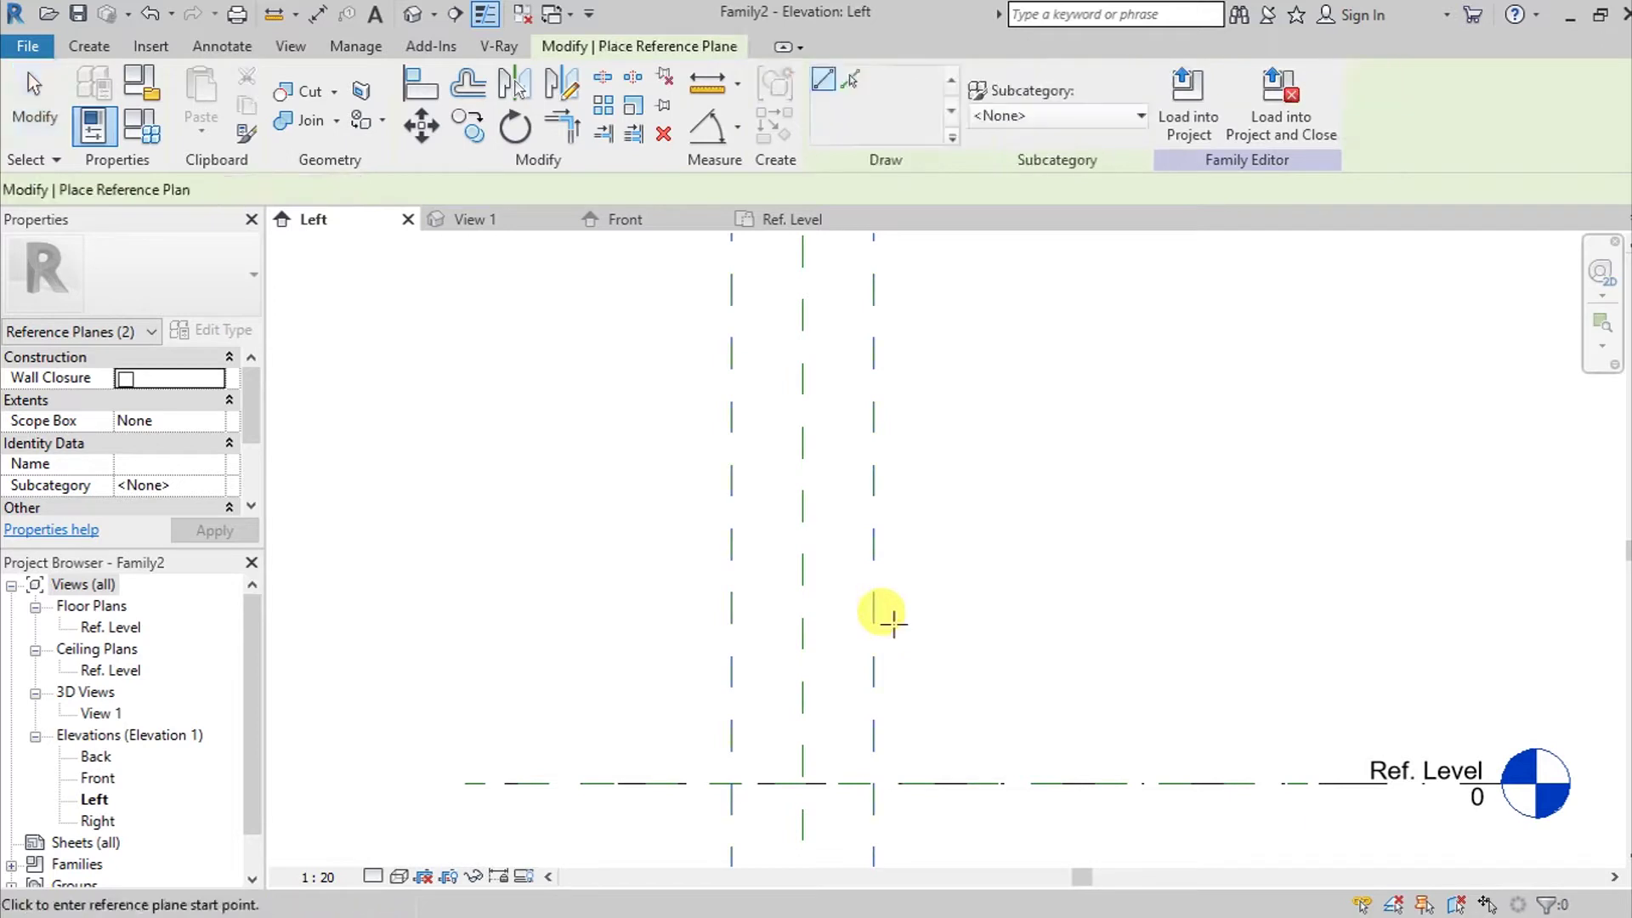
left_click(648, 673)
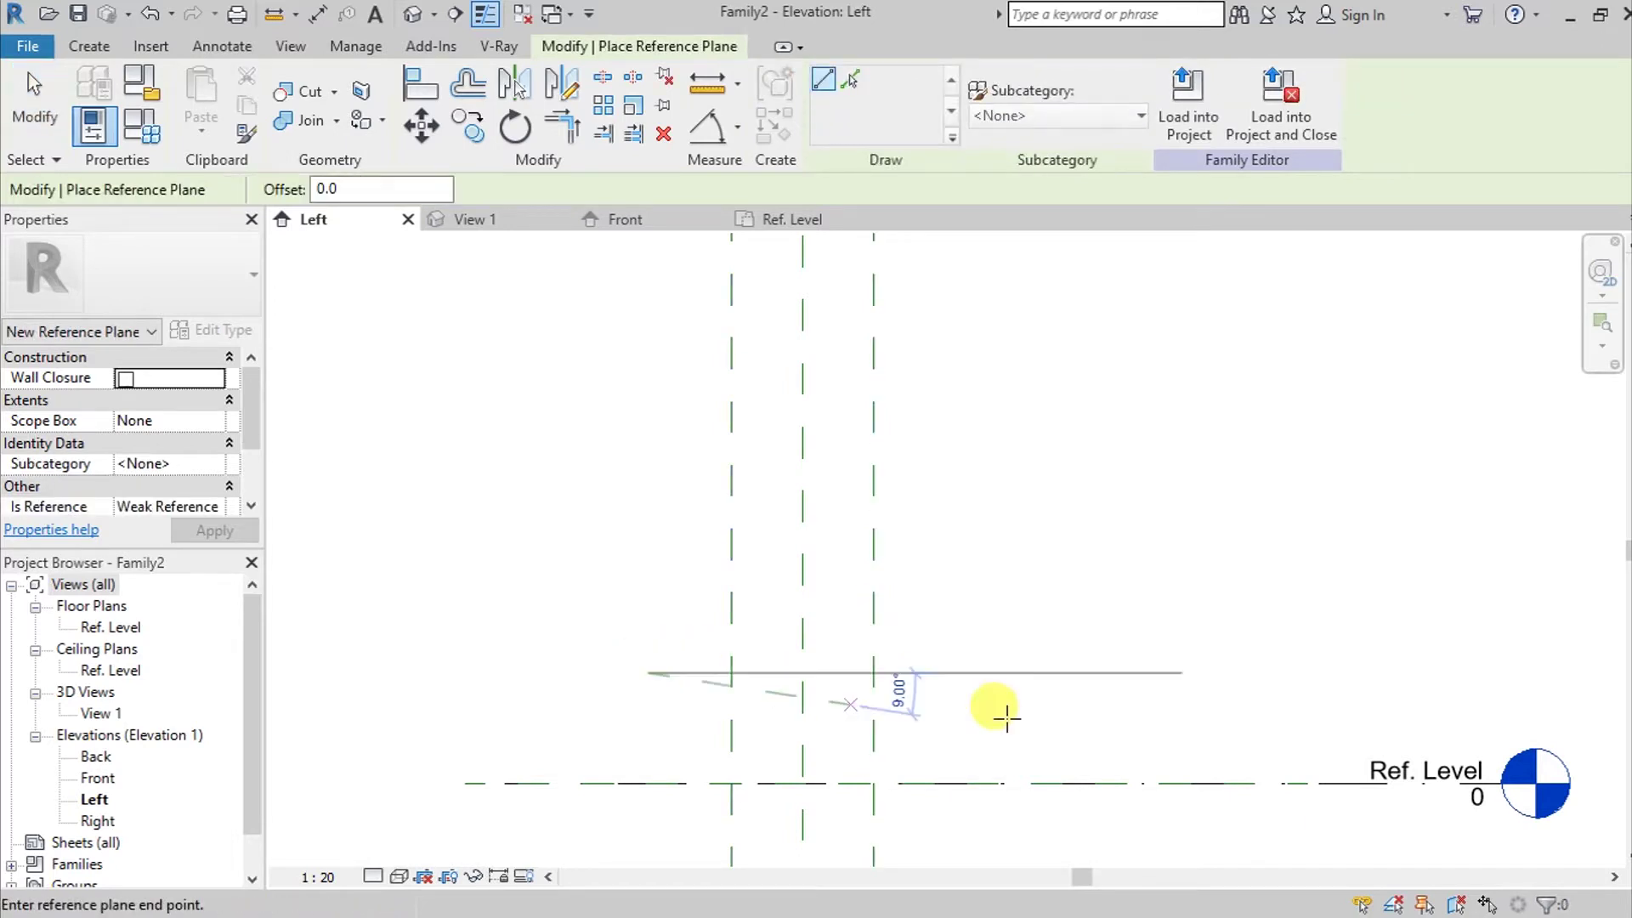
left_click(1007, 671)
scroll(718, 715, "up", 2)
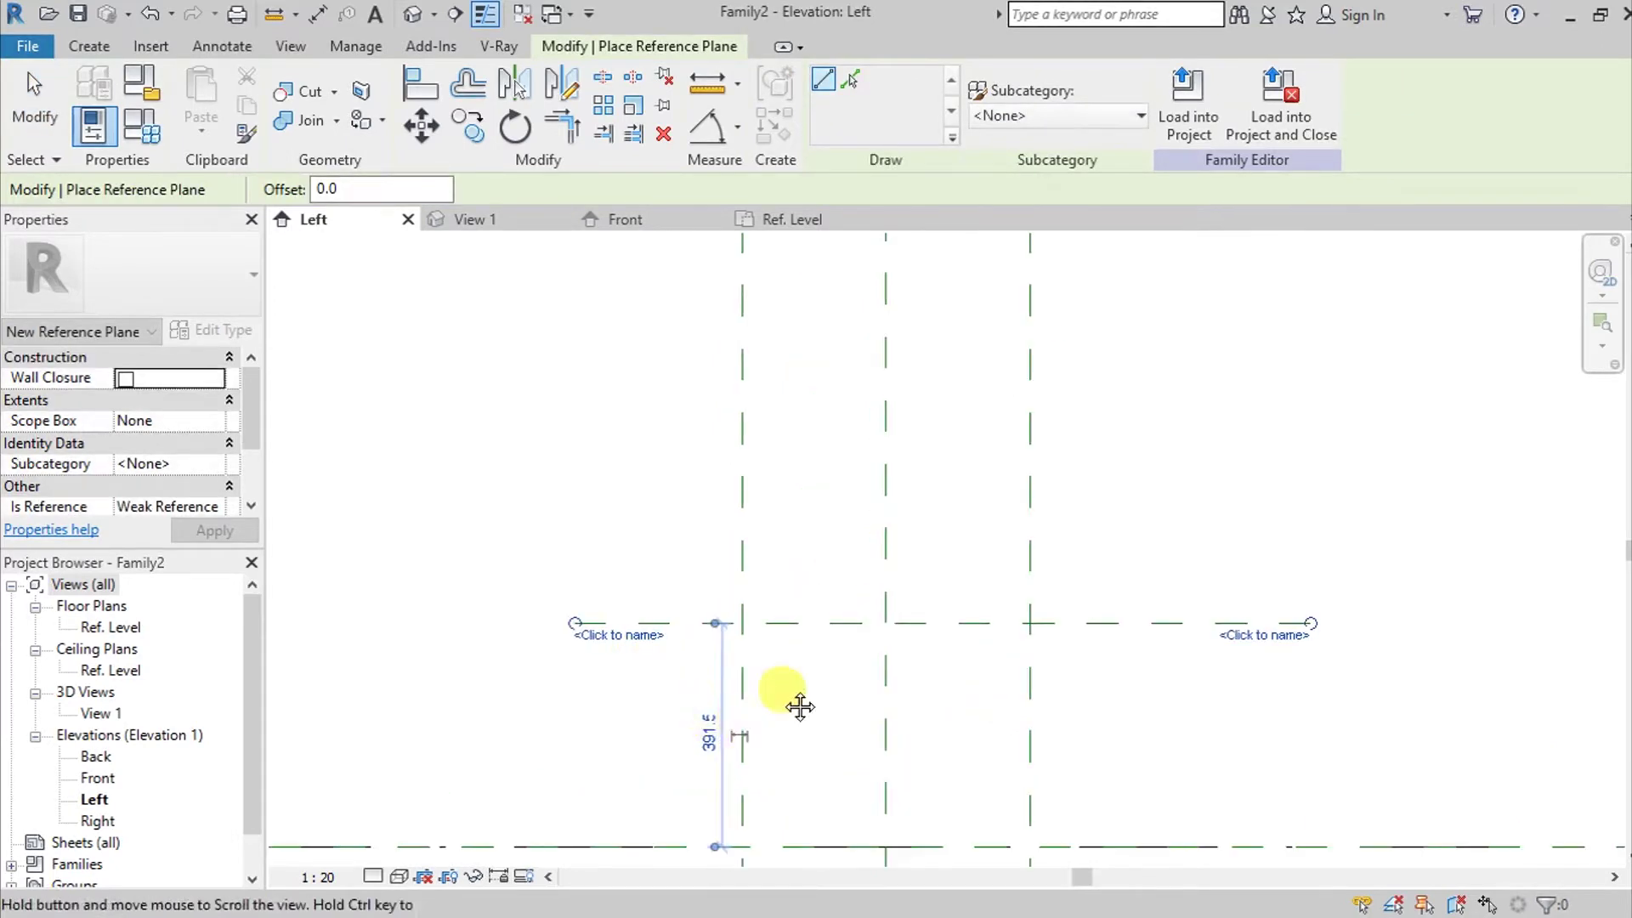
Step: Set the height of the new horizontal reference plane to 600 mm above the Ref. Level
middle_click_drag(800, 706, 864, 646)
left_click(773, 674)
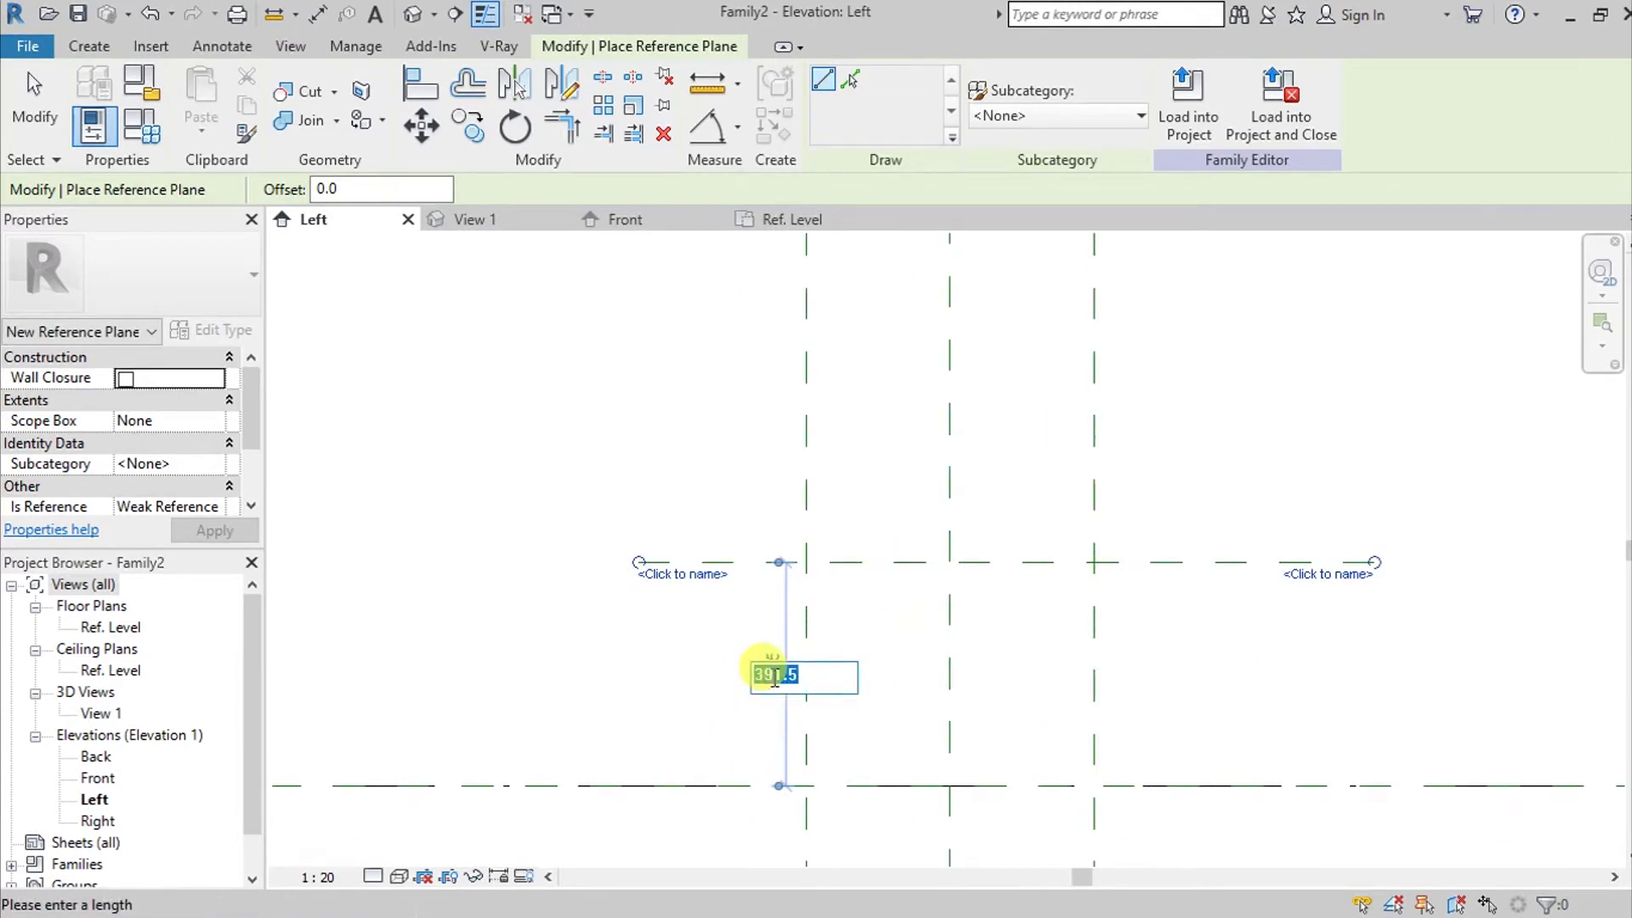
scroll(774, 677, "up", 1)
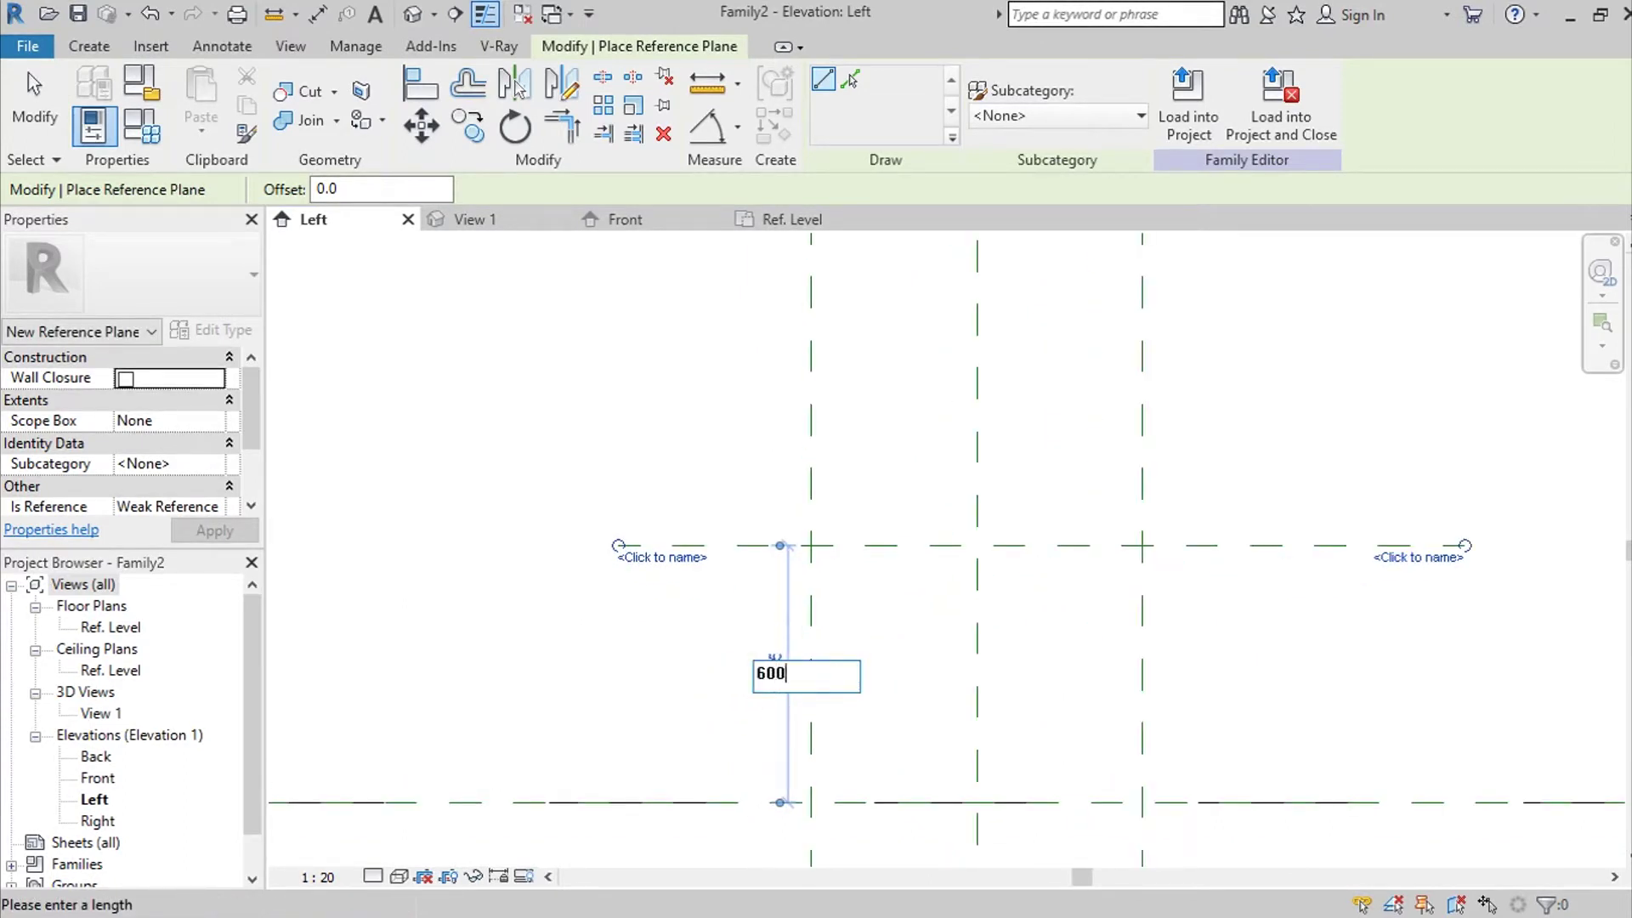
key("Return")
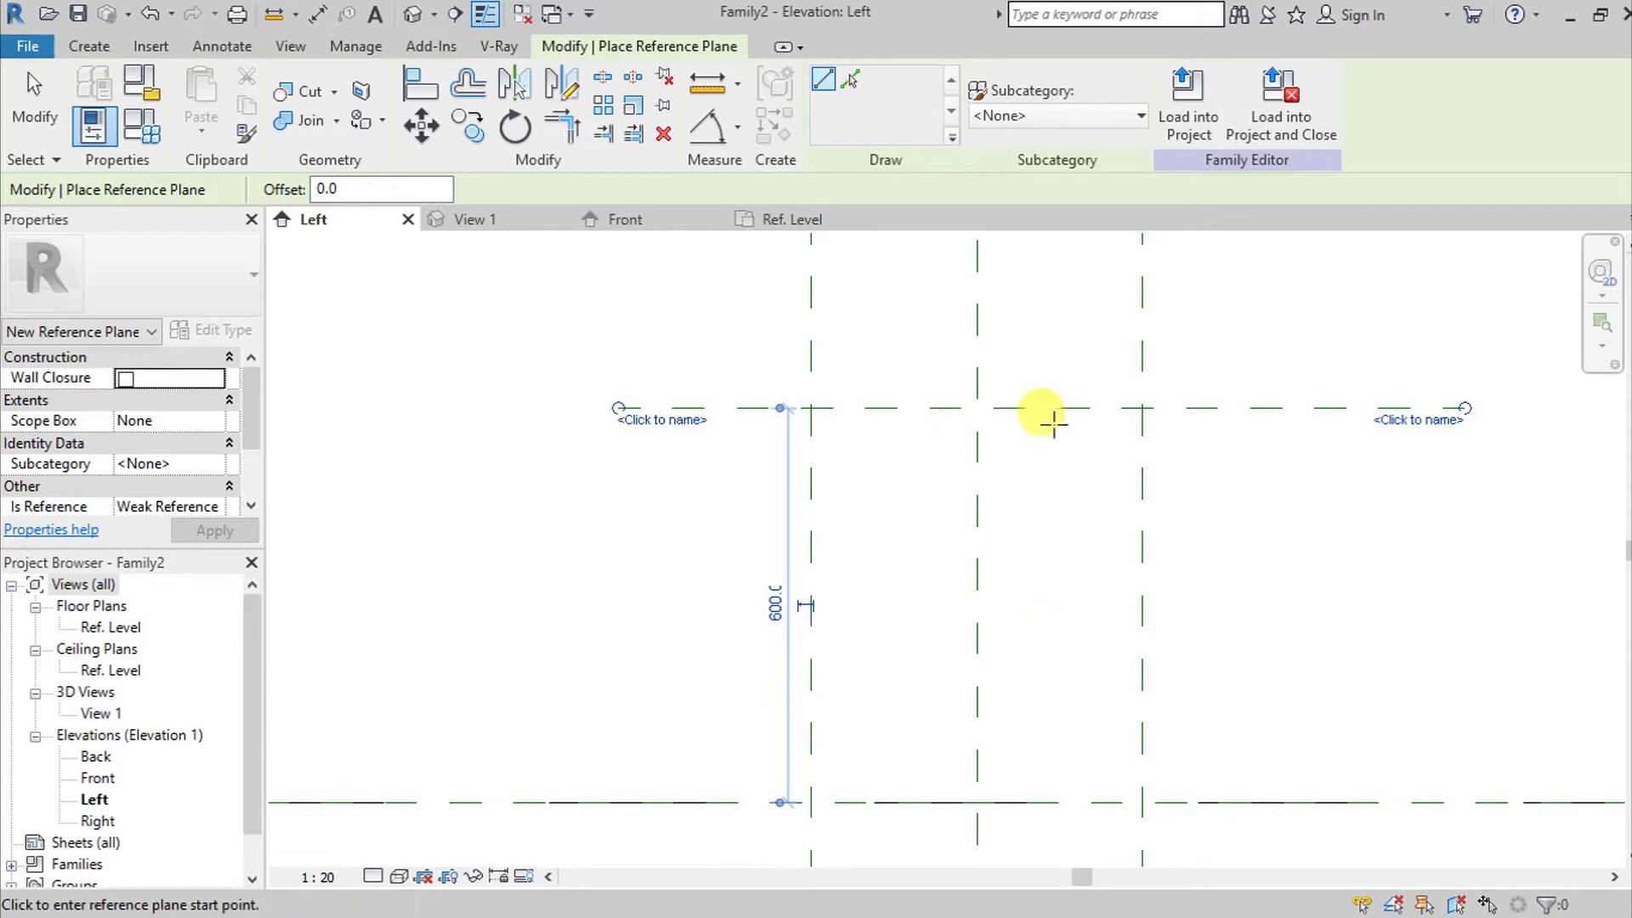
Step: Draw a second horizontal reference plane between the Ref. Level and the upper plane, and set it 300 mm below the upper plane
left_click(678, 614)
left_click(1300, 614)
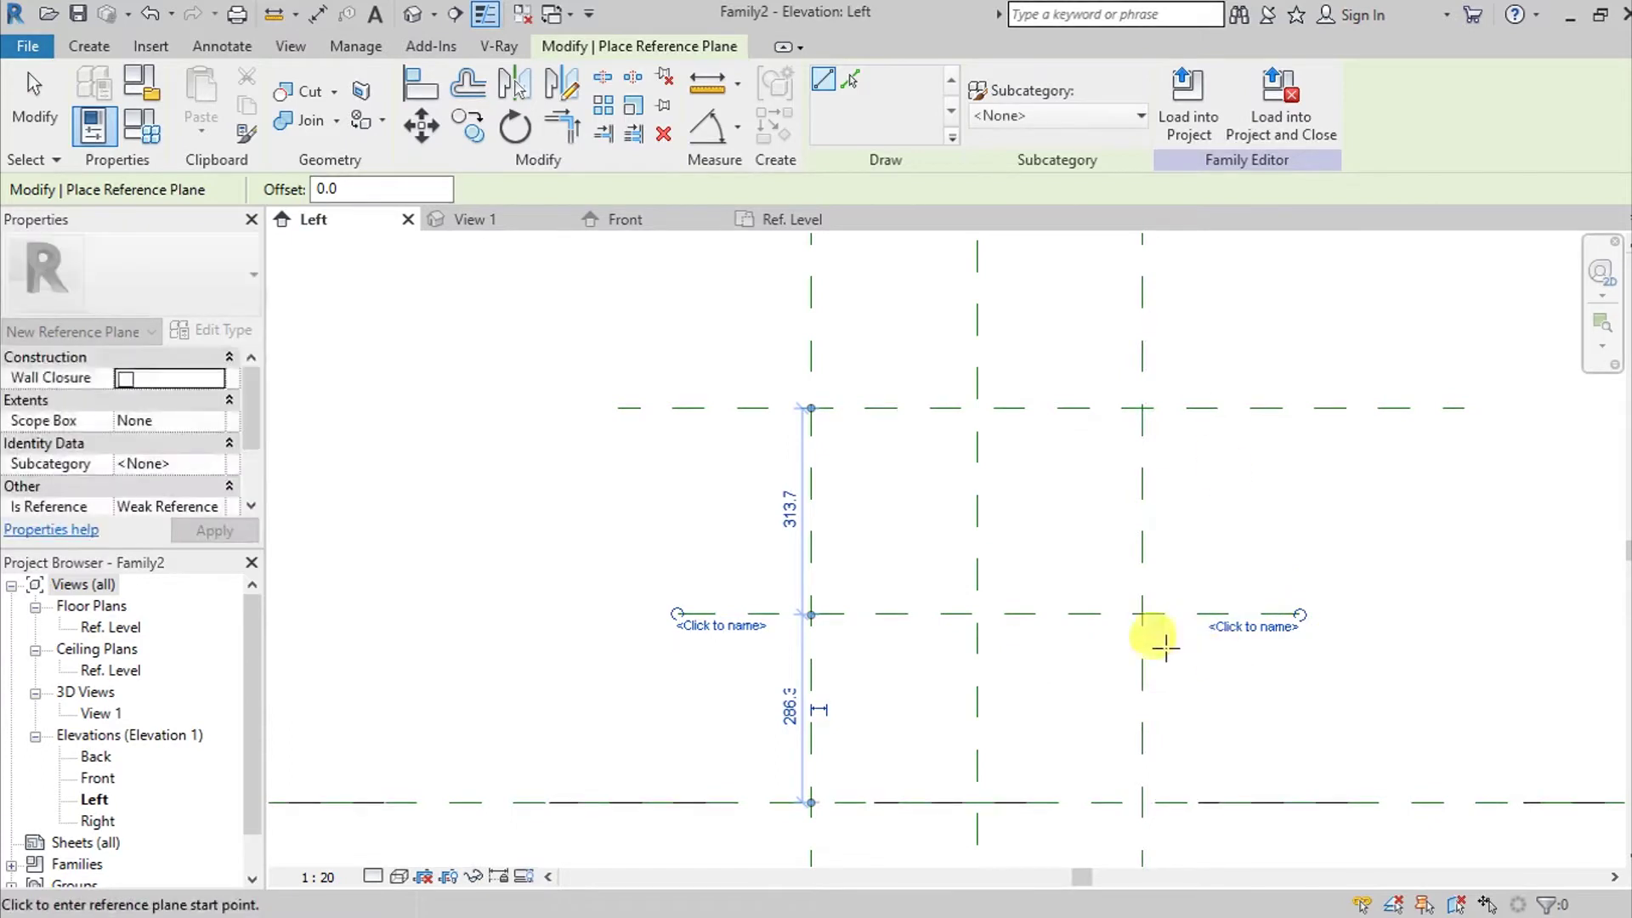
scroll(1161, 642, "up", 2)
middle_click_drag(1080, 678, 1135, 700)
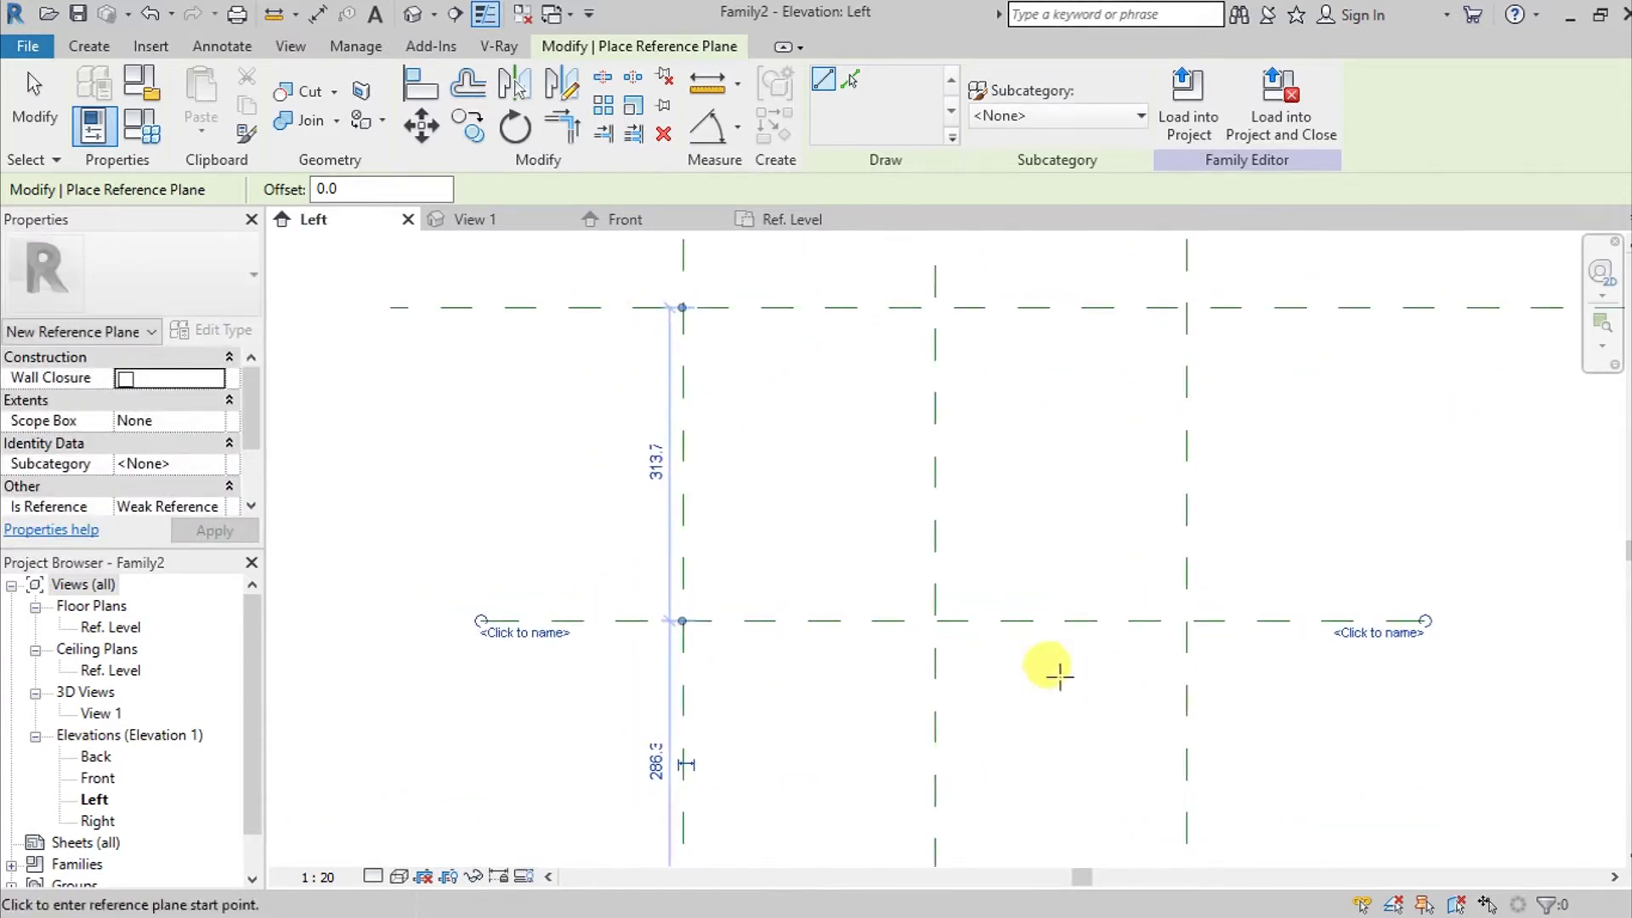
left_click(656, 463)
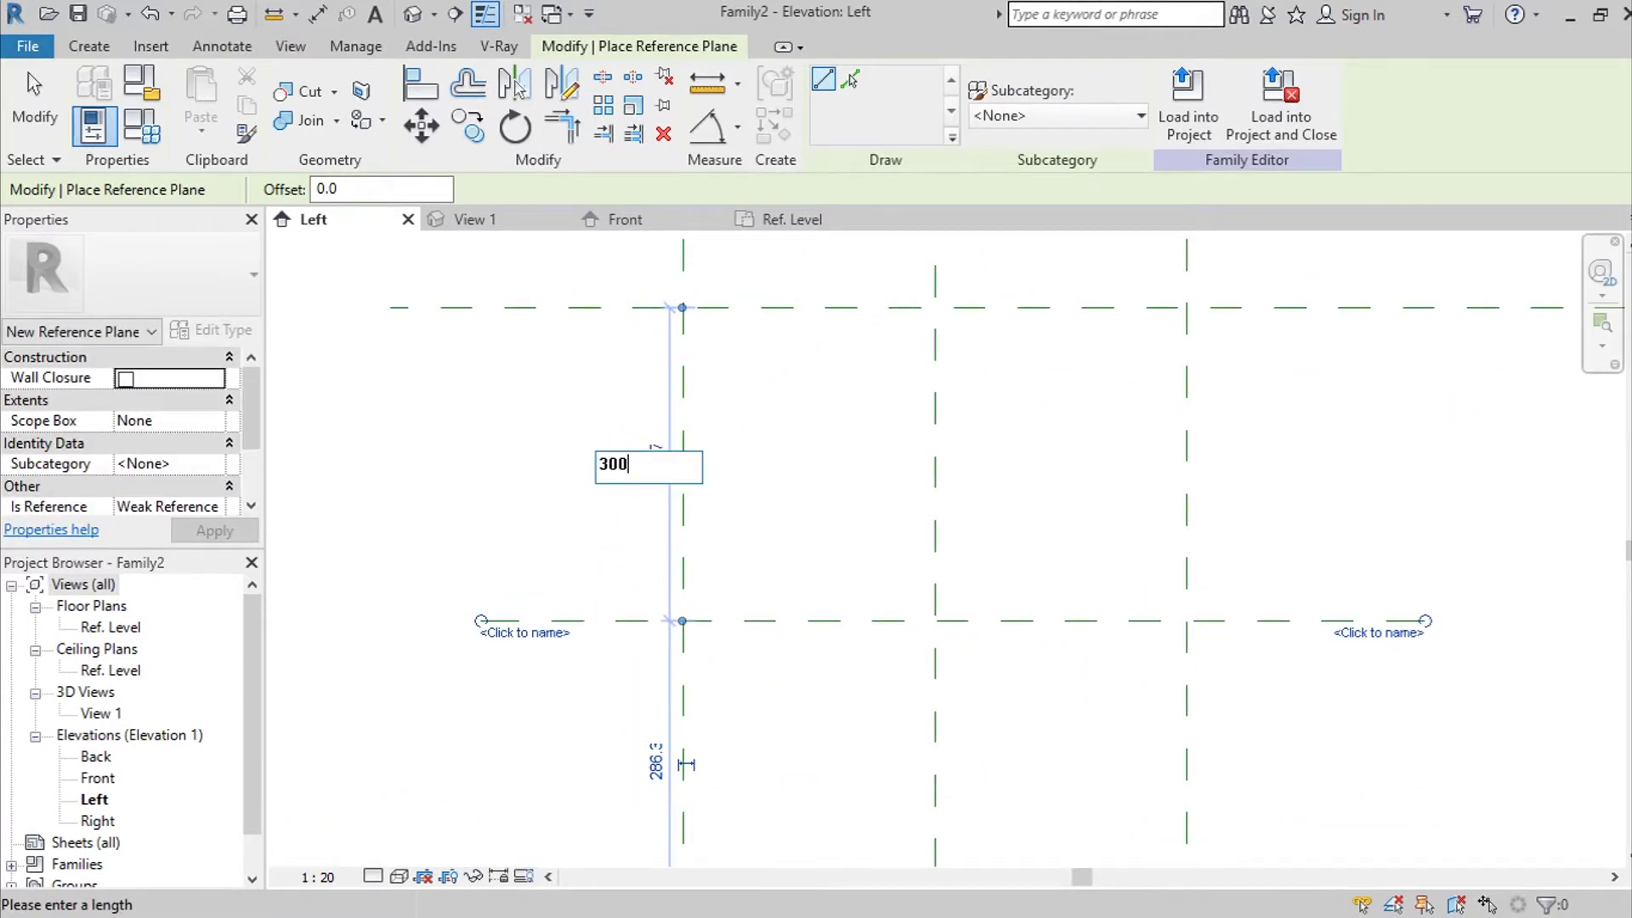
key("Return")
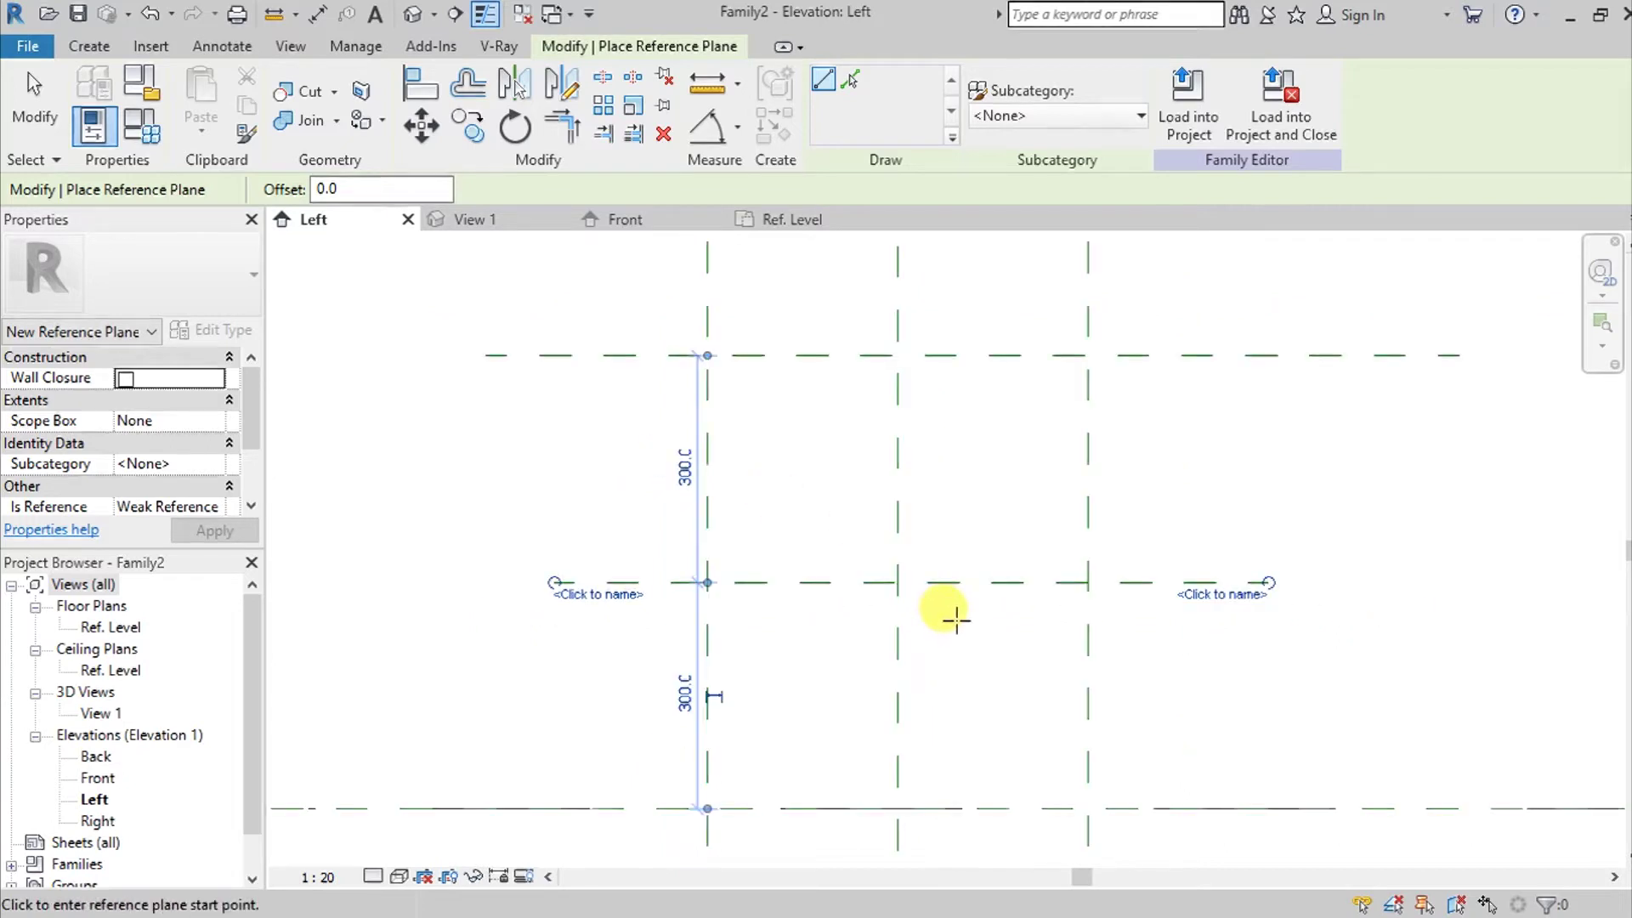
scroll(956, 629, "down", 2)
key("Escape")
key("Escape")
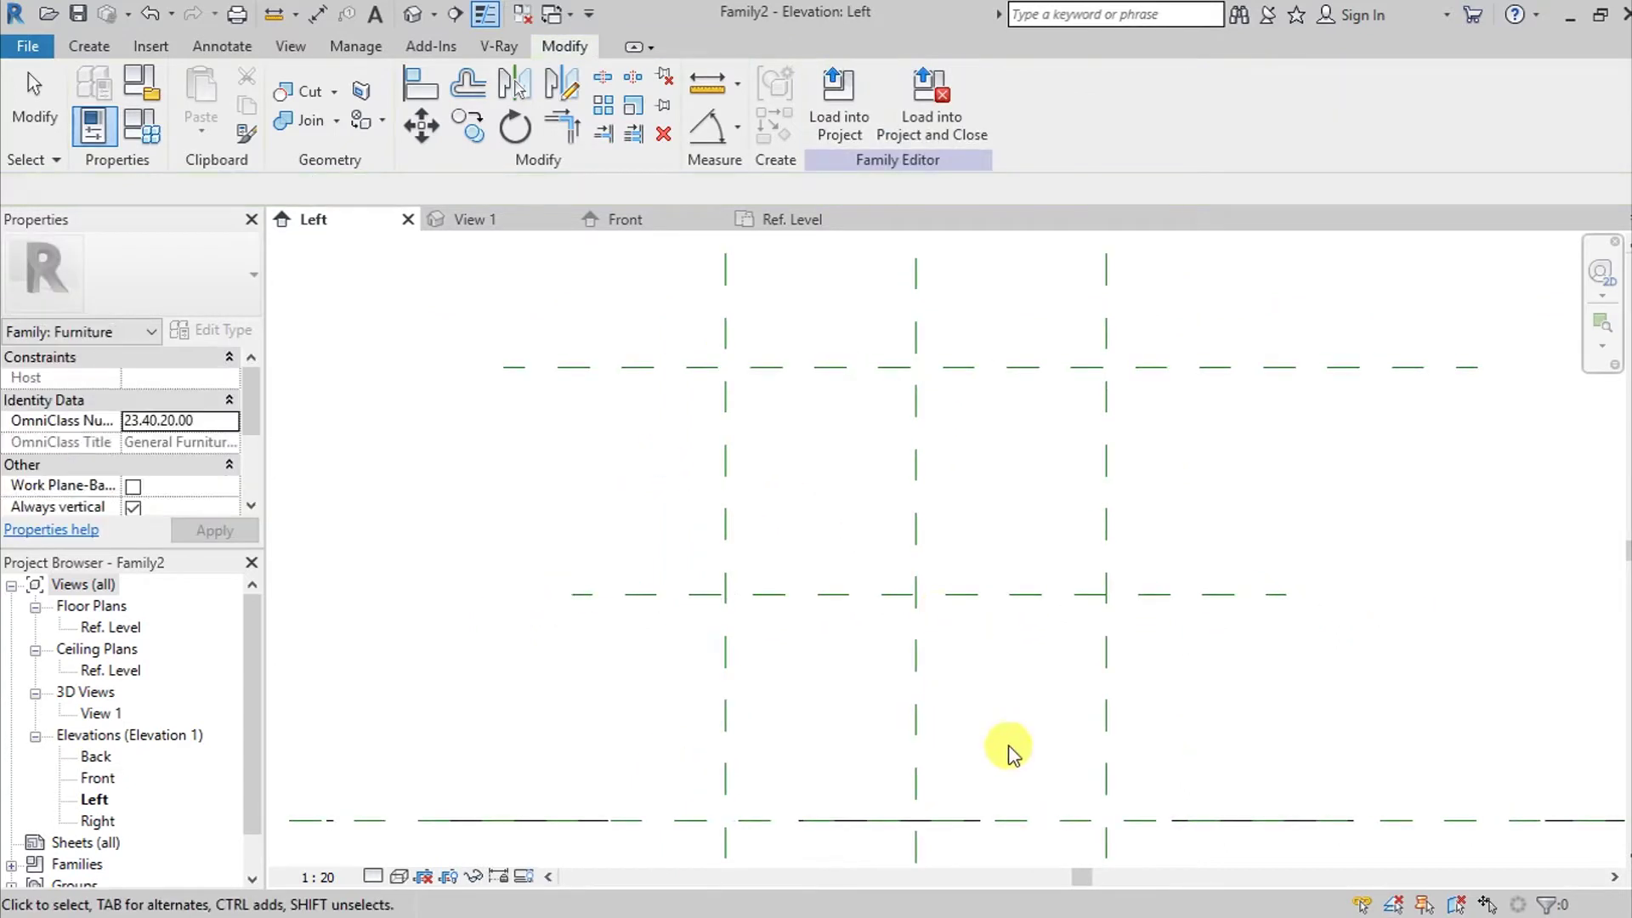
Step: Draw a sloping reference plane from the middle horizontal plane at the left vertical plane down to the Ref. Level at the right vertical plane
scroll(1010, 723, "up", 1)
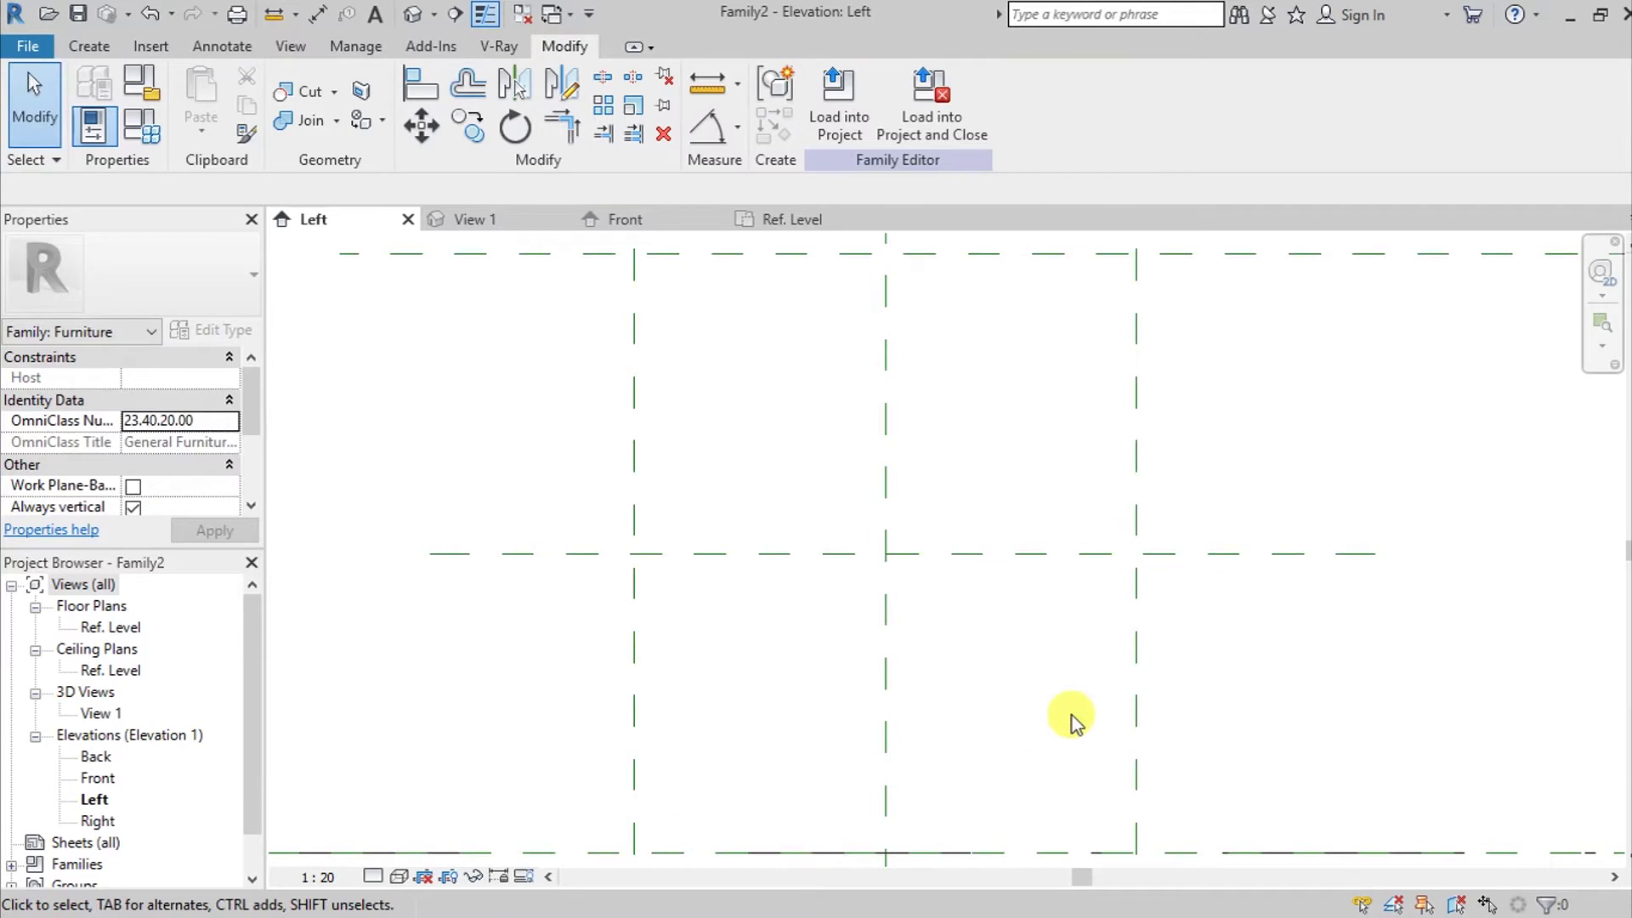
scroll(1067, 720, "down", 1)
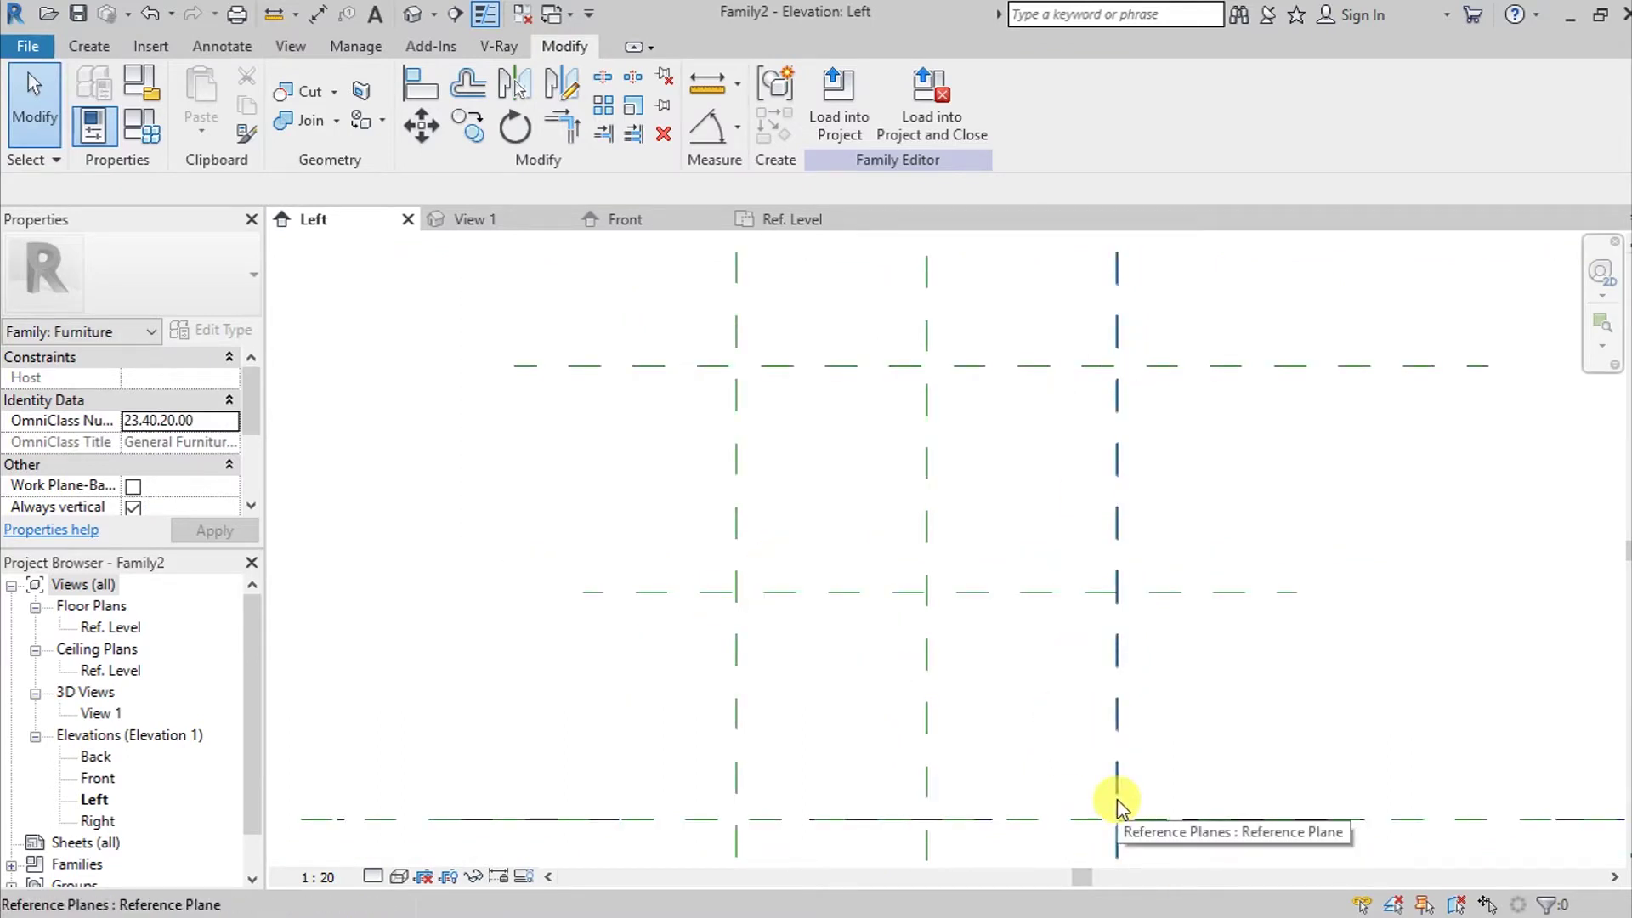
key("d")
key("i")
key("r")
key("p")
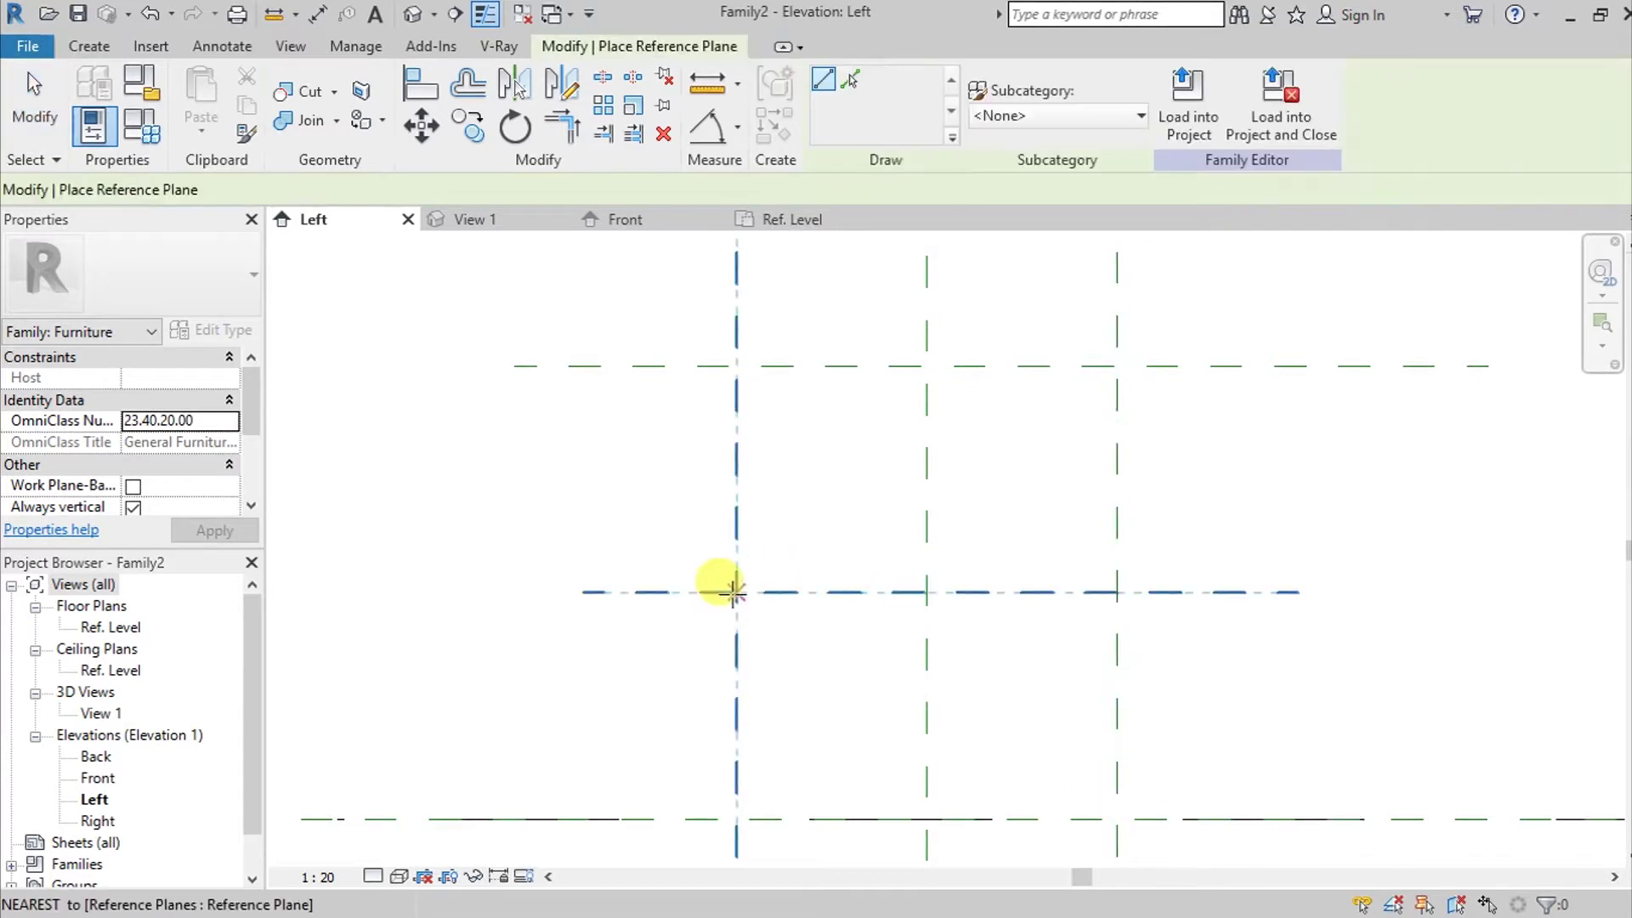
left_click(736, 592)
left_click(1112, 818)
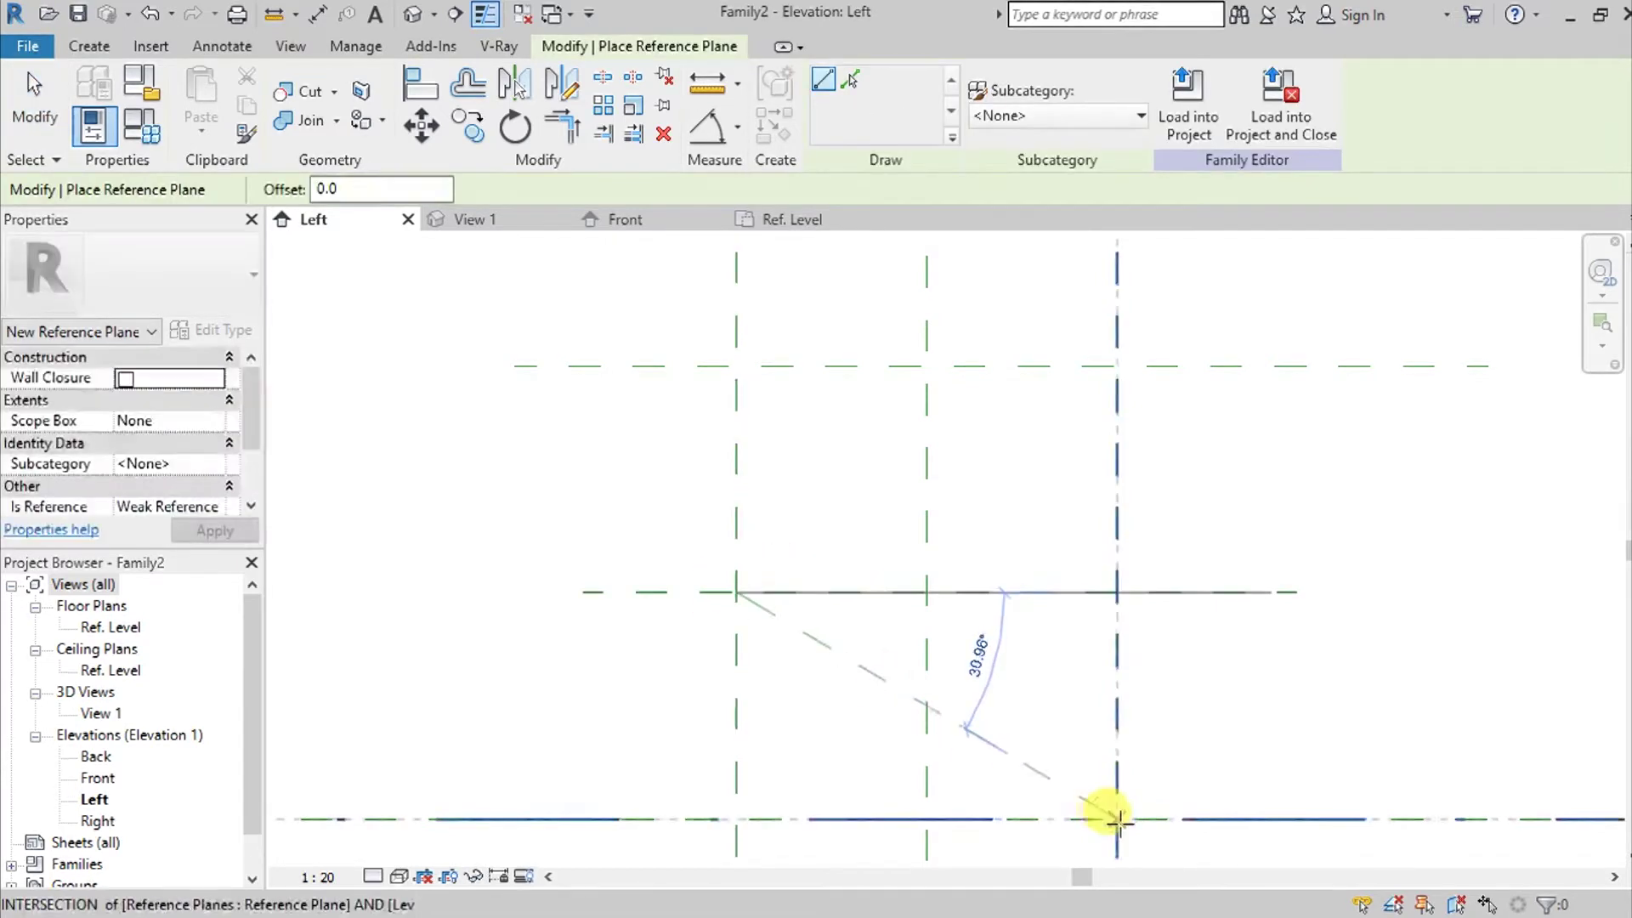
Step: Draw a second sloping reference plane from the upper plane at the right vertical plane down to the middle plane at the left vertical plane
left_click(1114, 365)
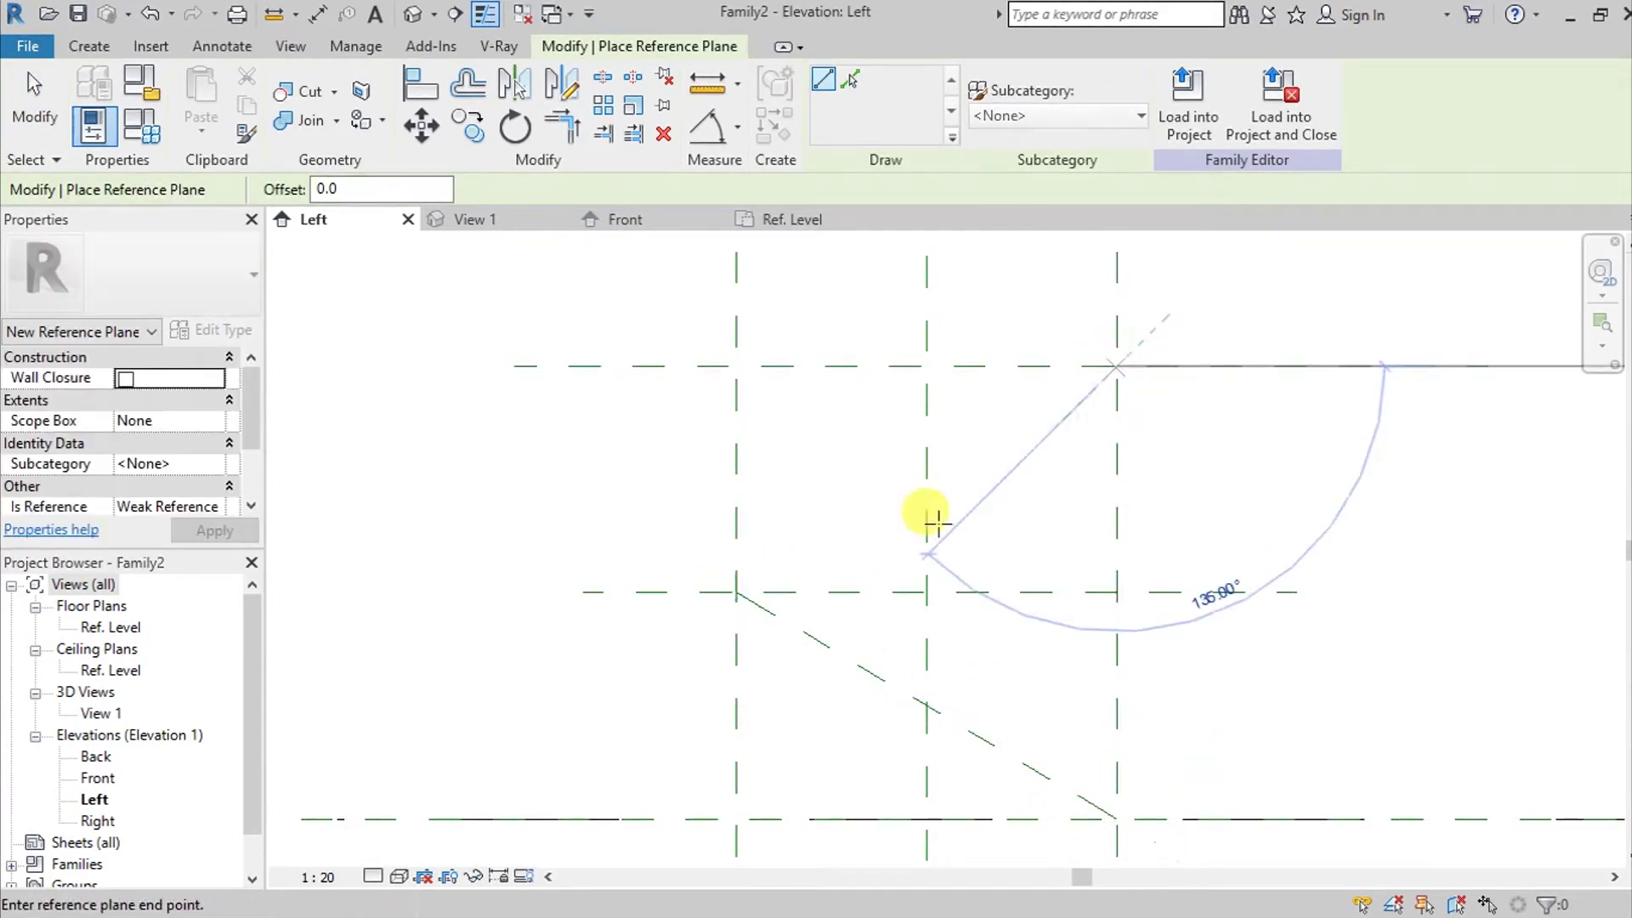
left_click(734, 591)
key("Escape")
key("Escape")
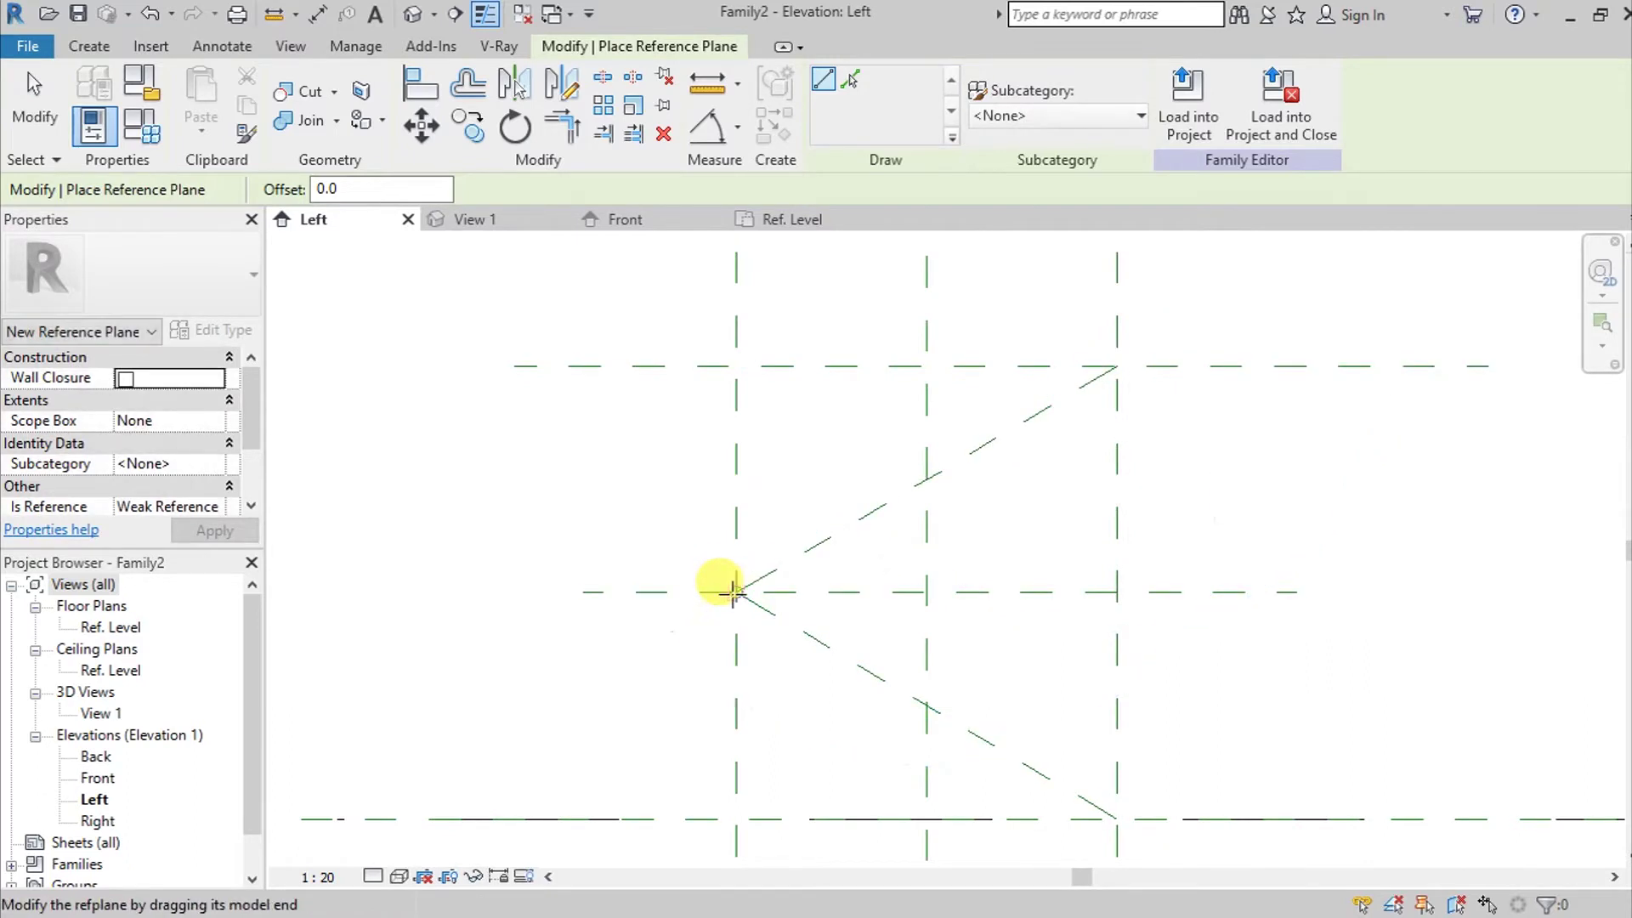
Step: Name the uppermost horizontal reference plane "top"
middle_click_drag(831, 473, 815, 479)
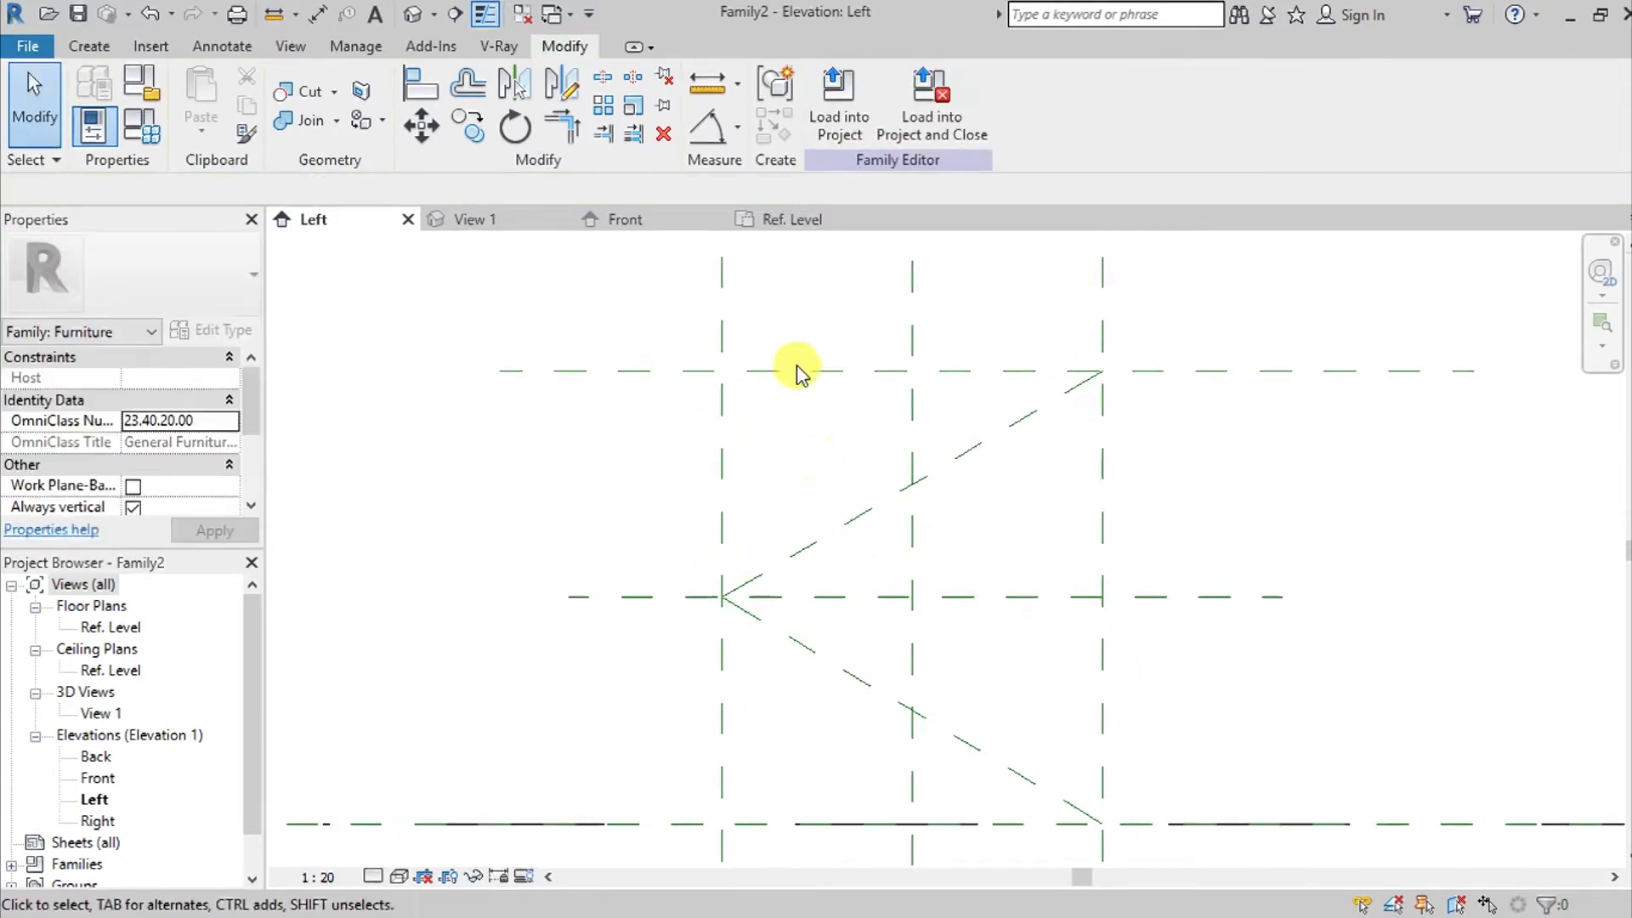
left_click(797, 371)
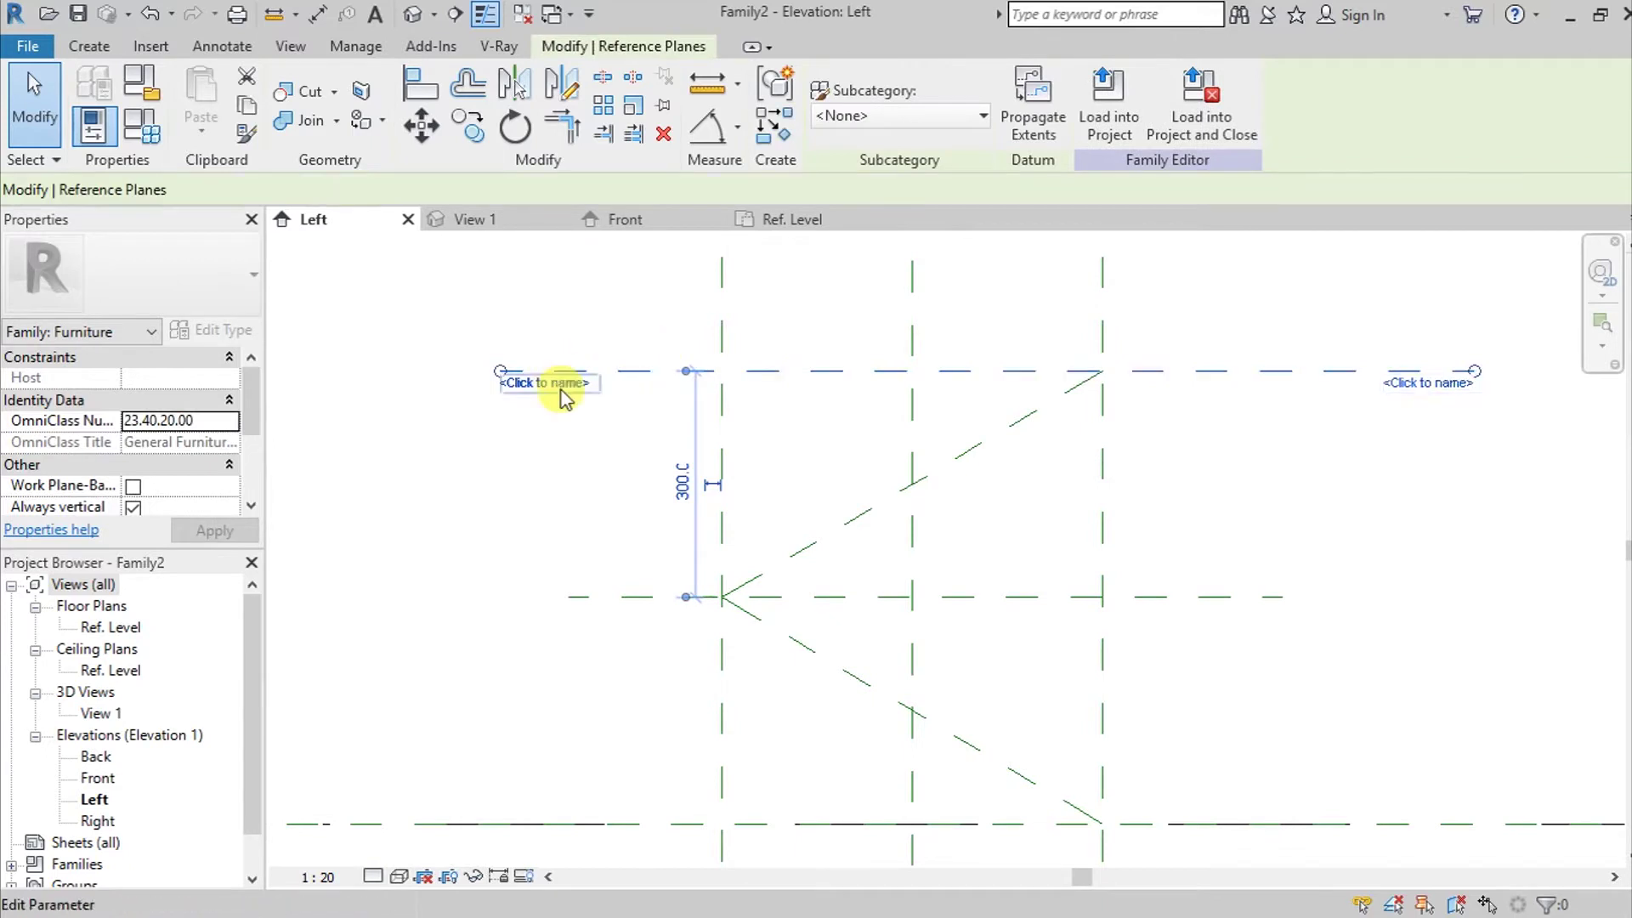
left_click(556, 384)
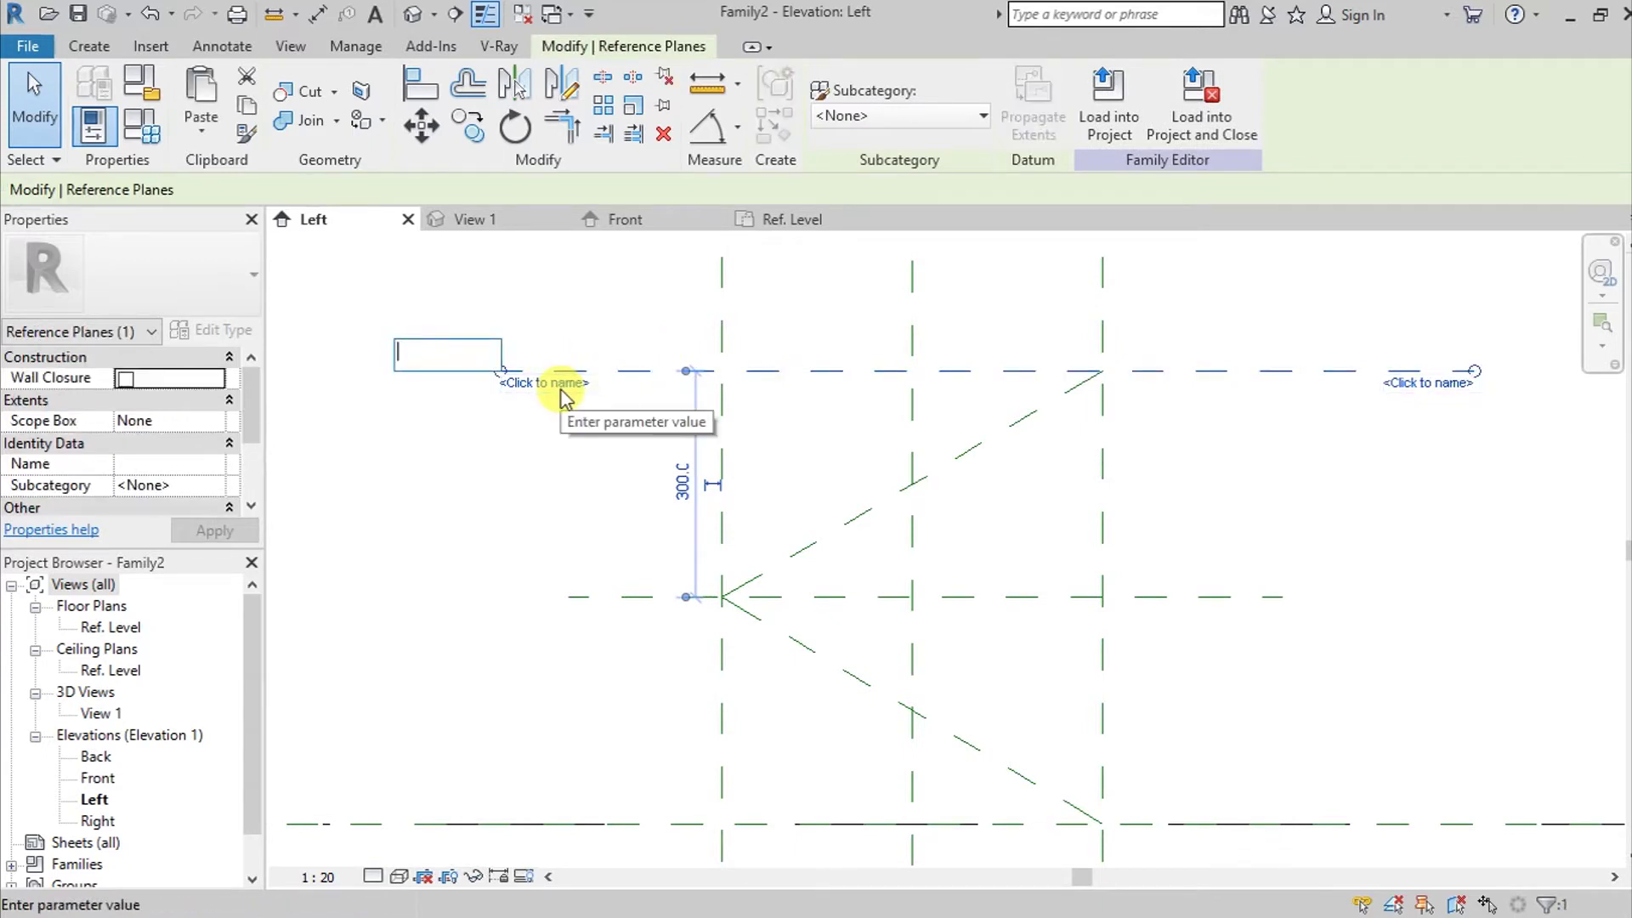
type("top")
key("Return")
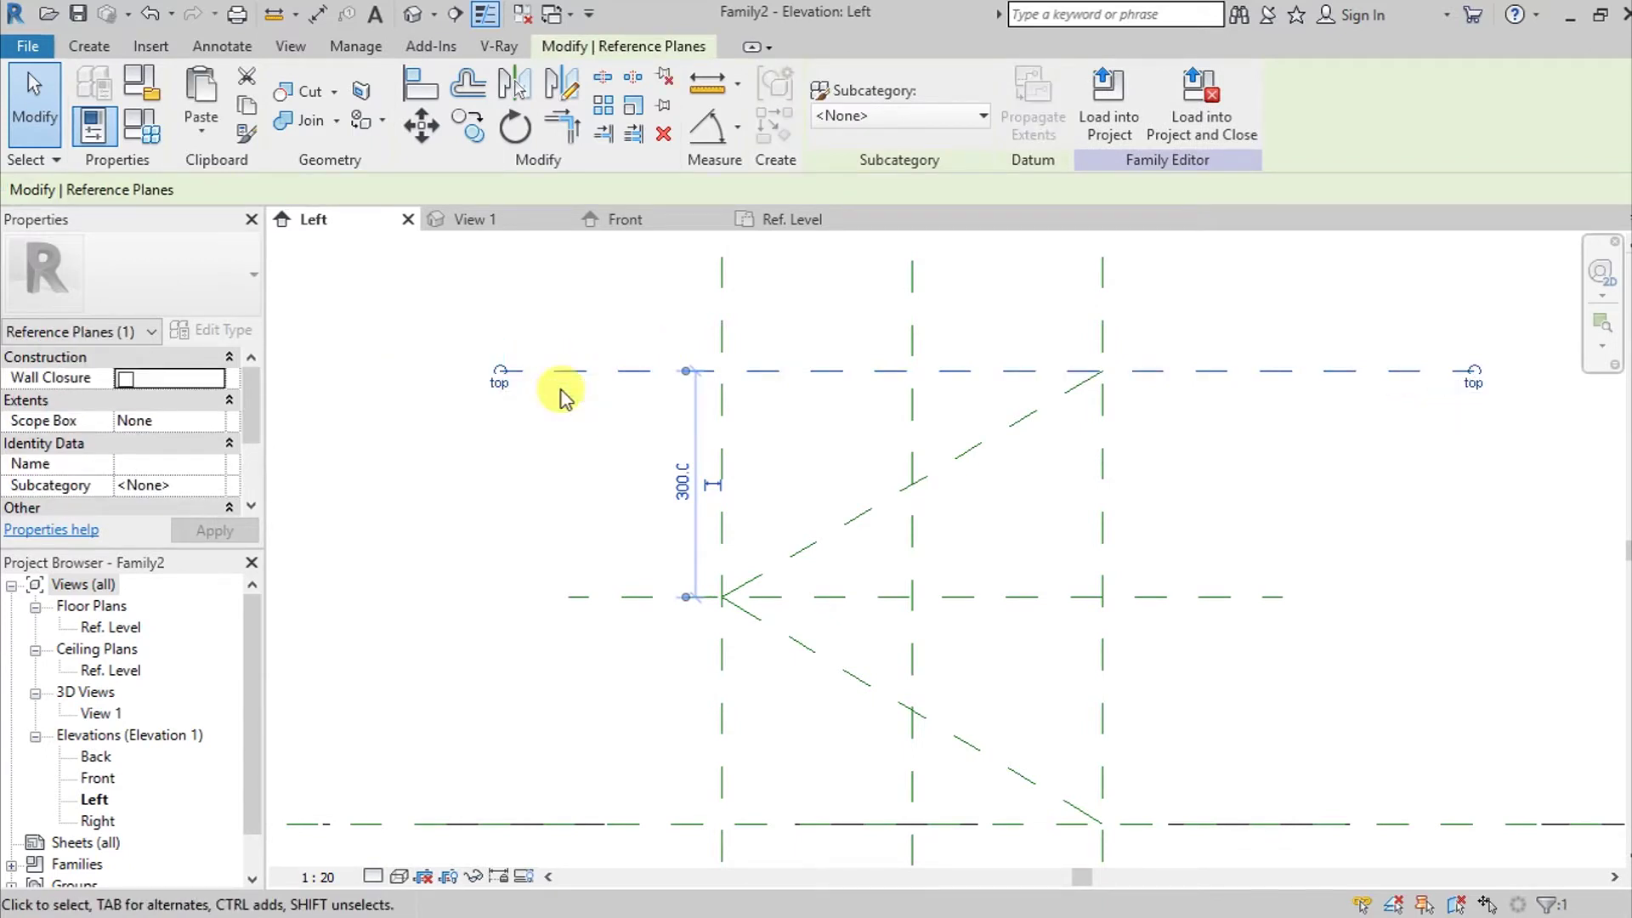
Step: Name the lower sloping reference plane "s1"
left_click(876, 690)
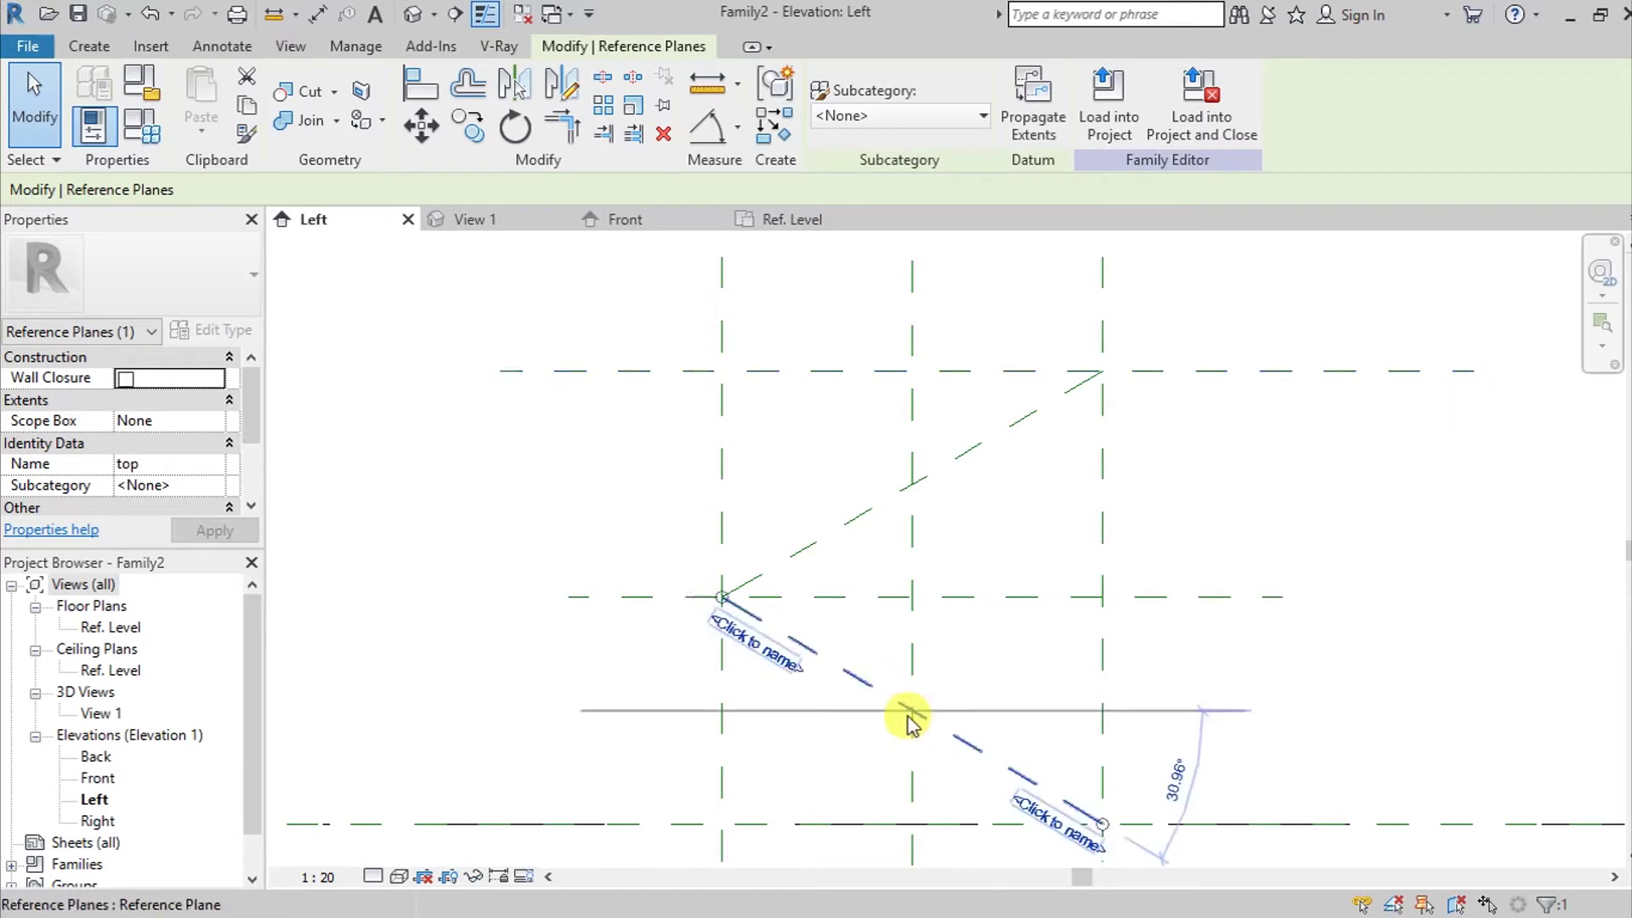
left_click(766, 659)
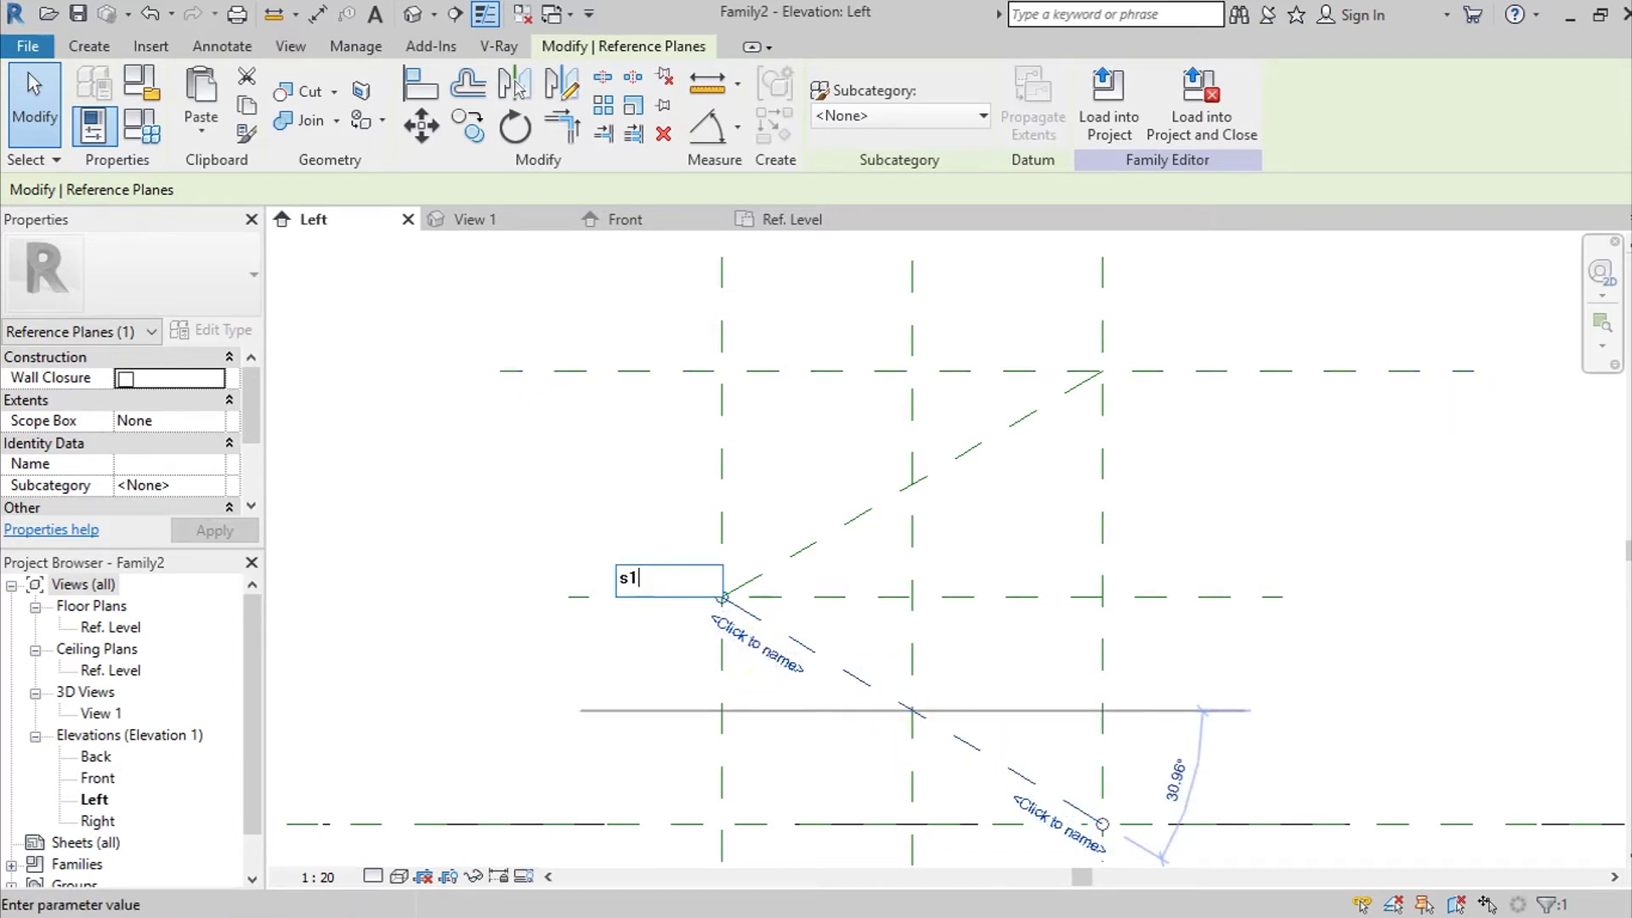
key("Return")
Step: Name the upper sloping reference plane "s2" and clear the selection
scroll(783, 576, "up", 1)
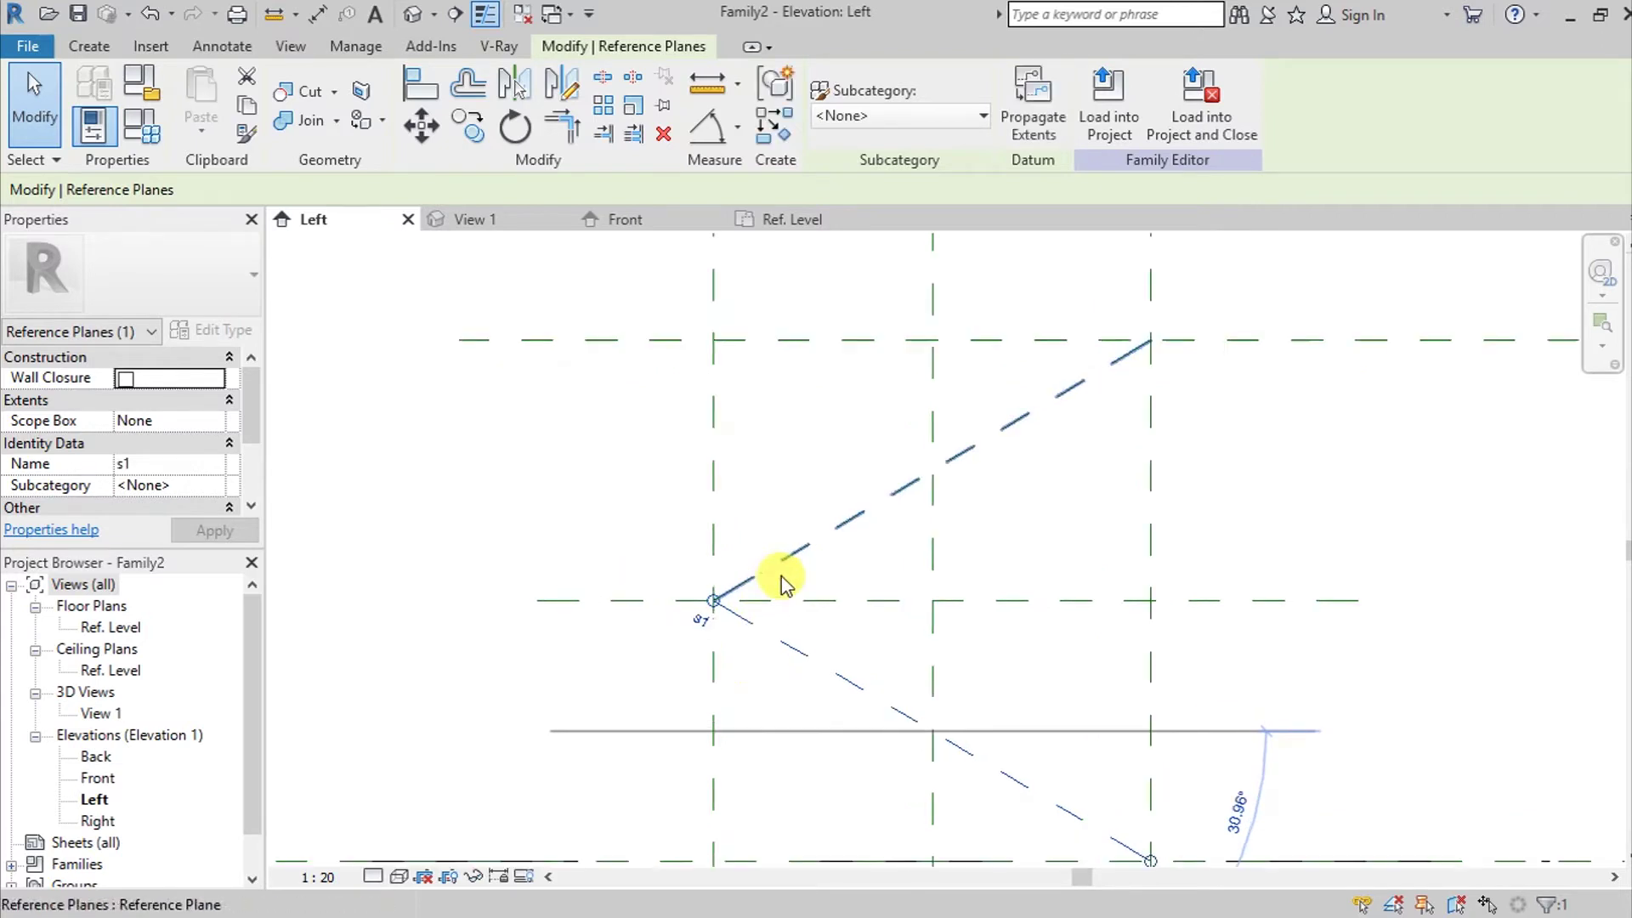
middle_click_drag(783, 575, 823, 648)
left_click(821, 603)
left_click(762, 629)
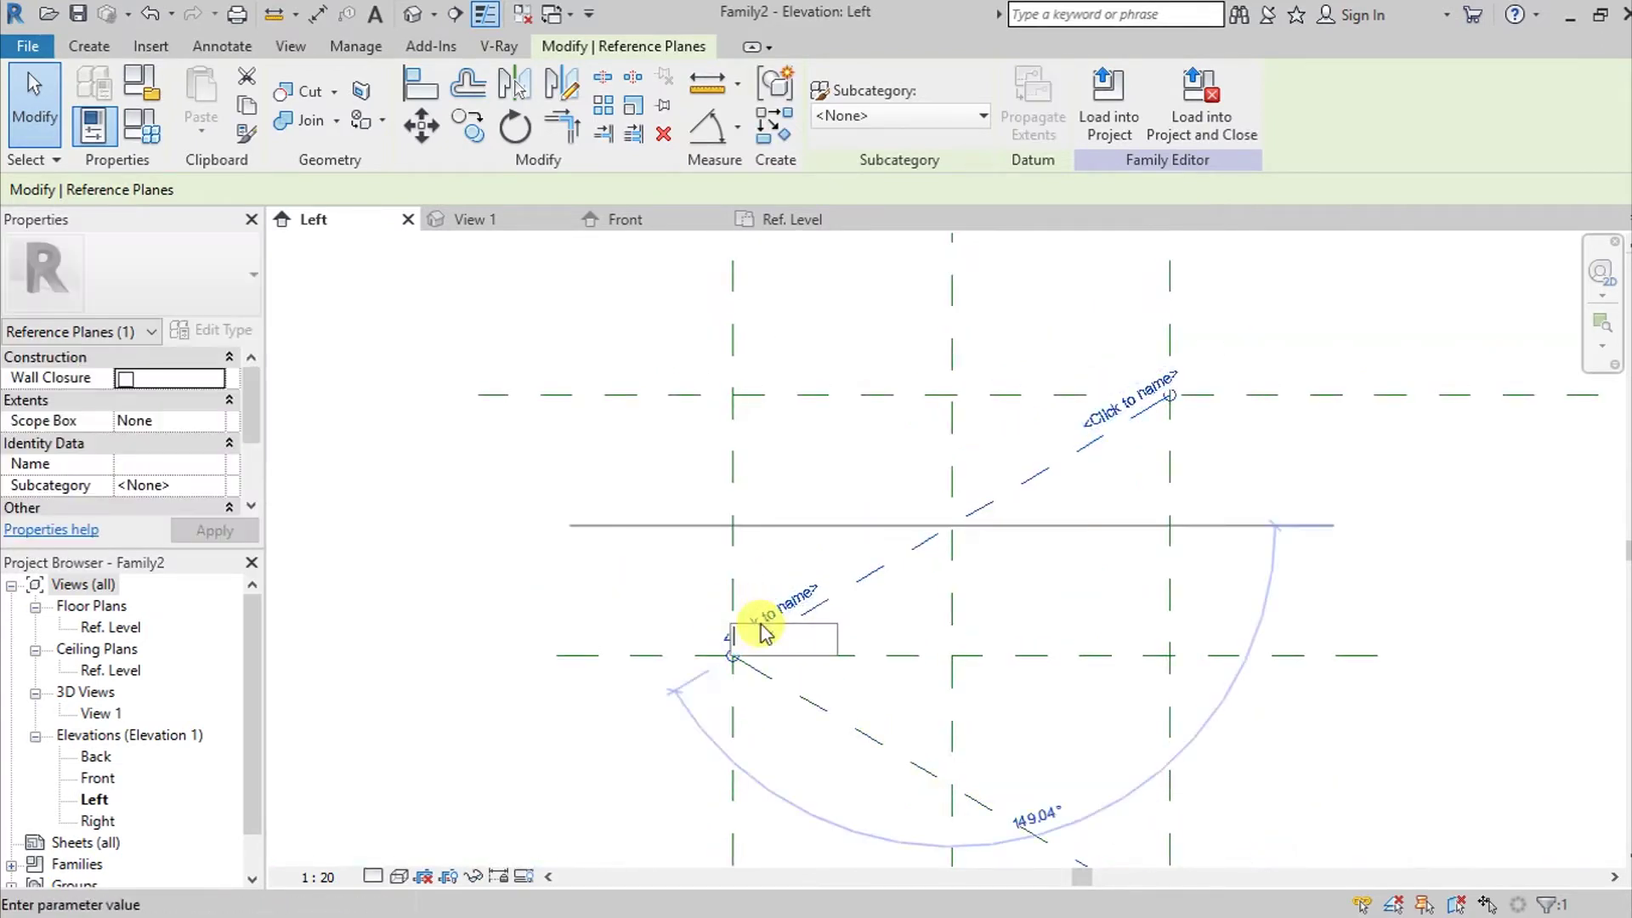
type("s2")
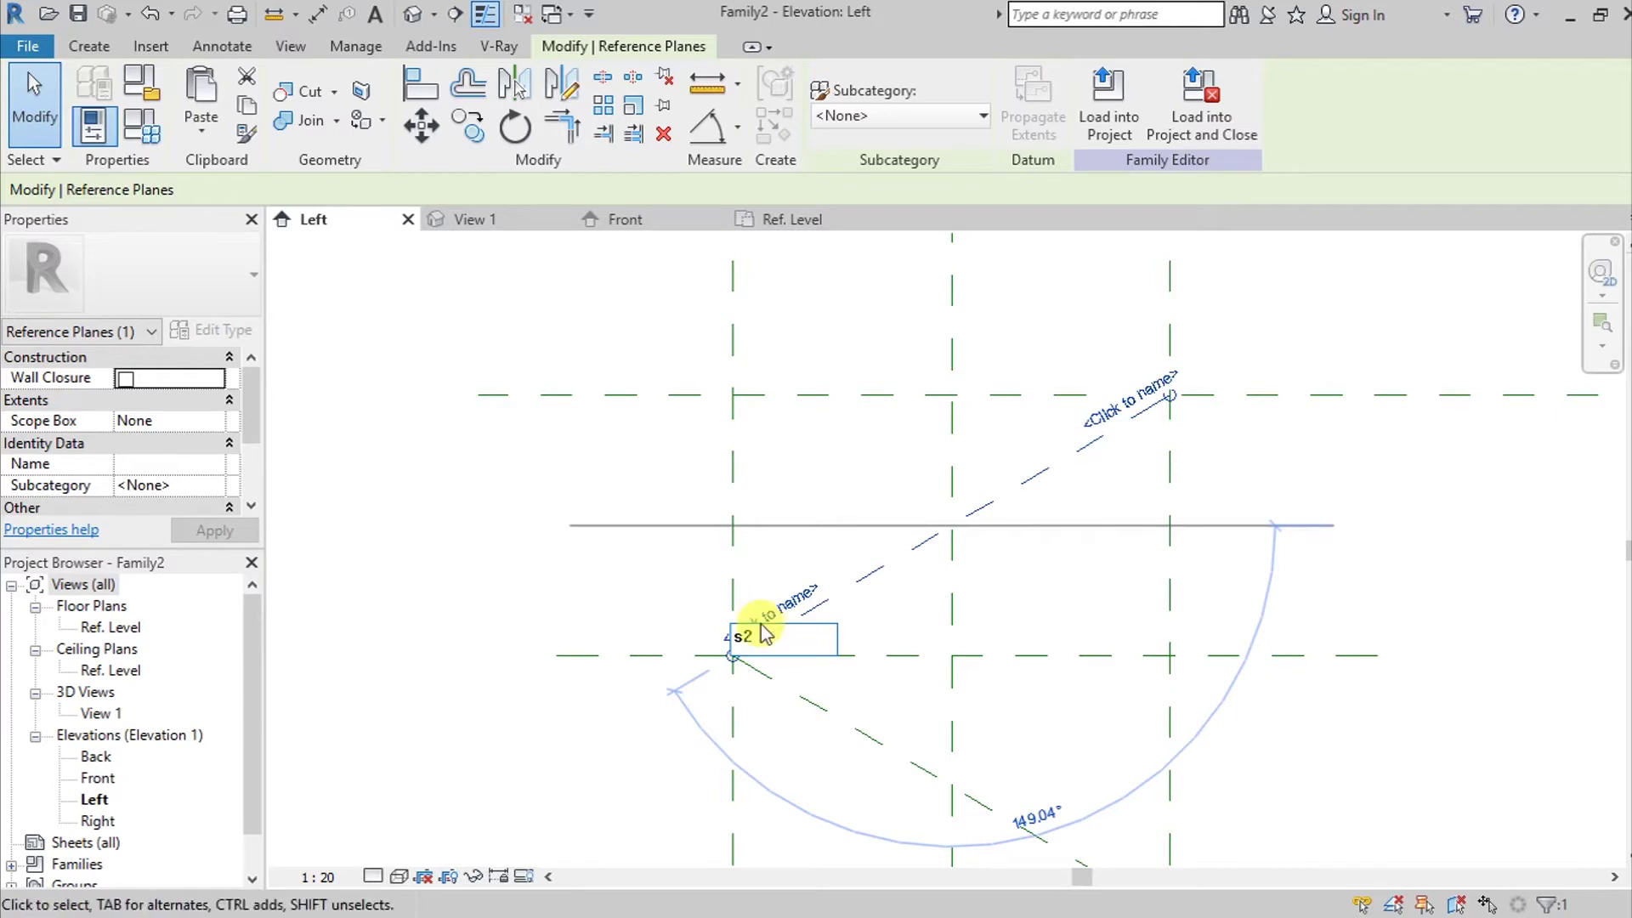
key("Return")
scroll(875, 667, "down", 2)
left_click(1250, 708)
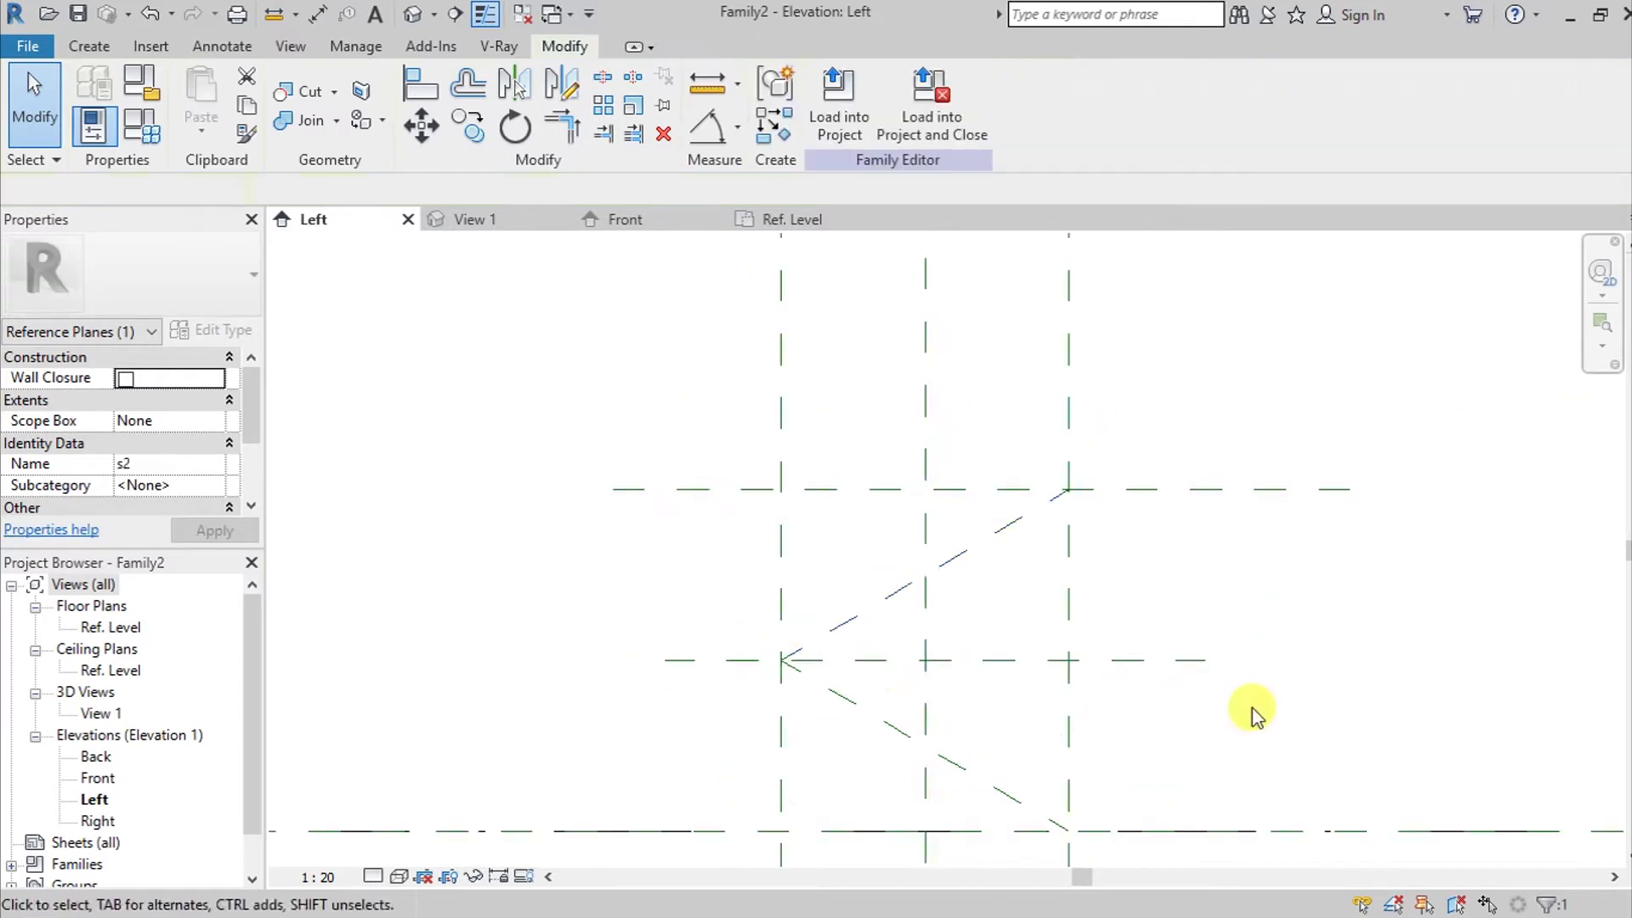
Step: Start an extrusion in the Ref. Level plan and set its work plane to Reference Plane : top
scroll(1130, 681, "up", 2)
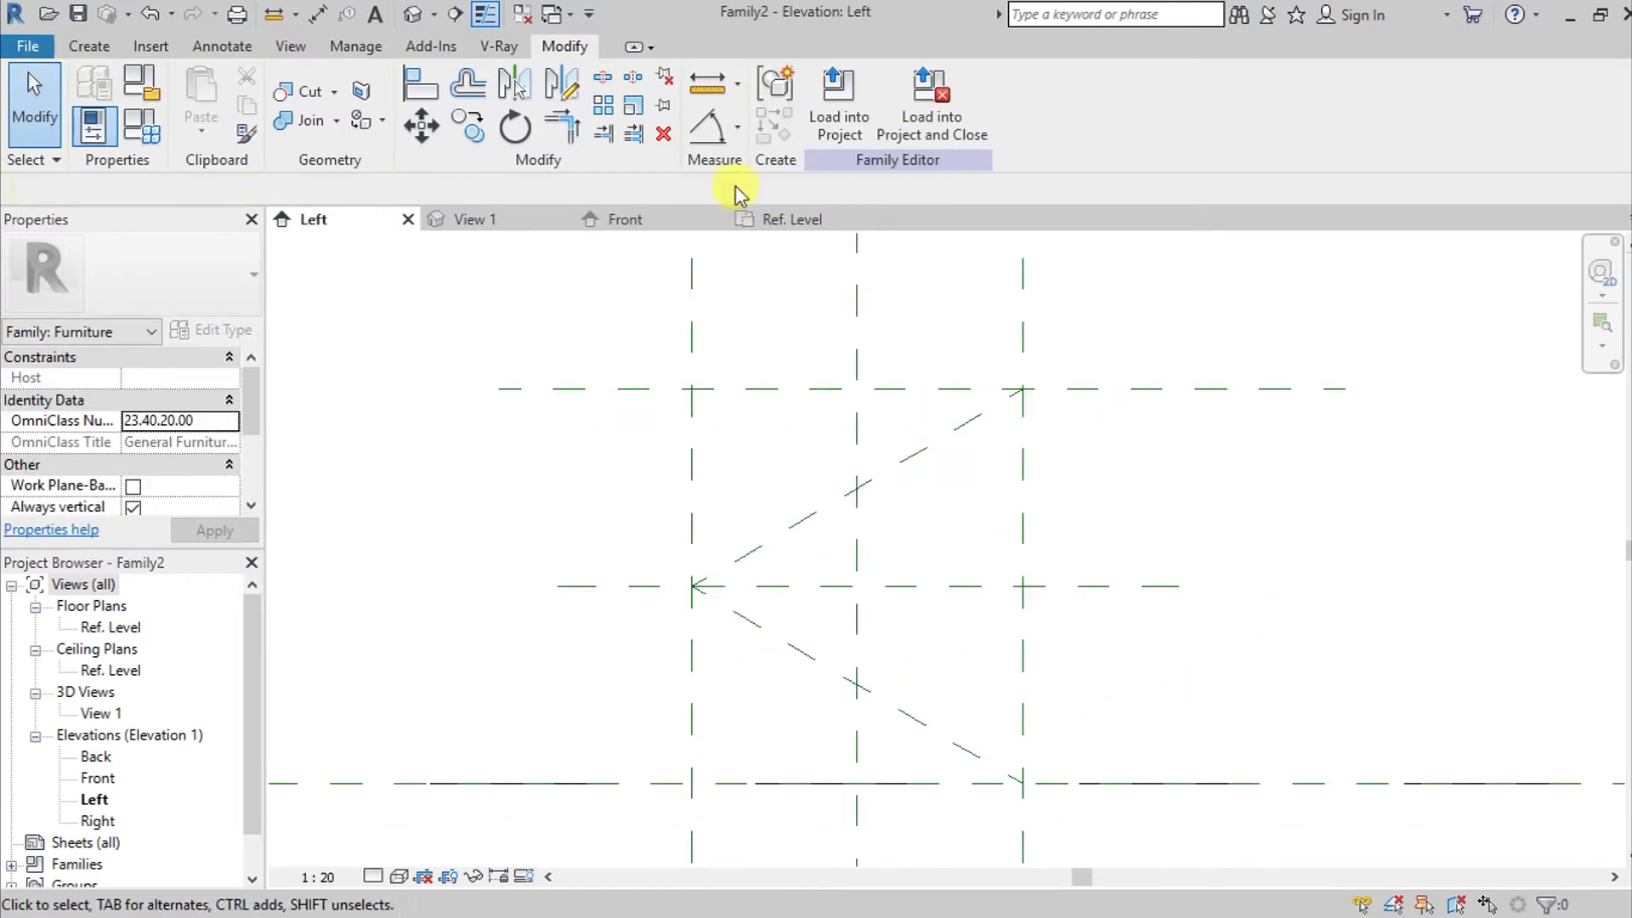
left_click(778, 221)
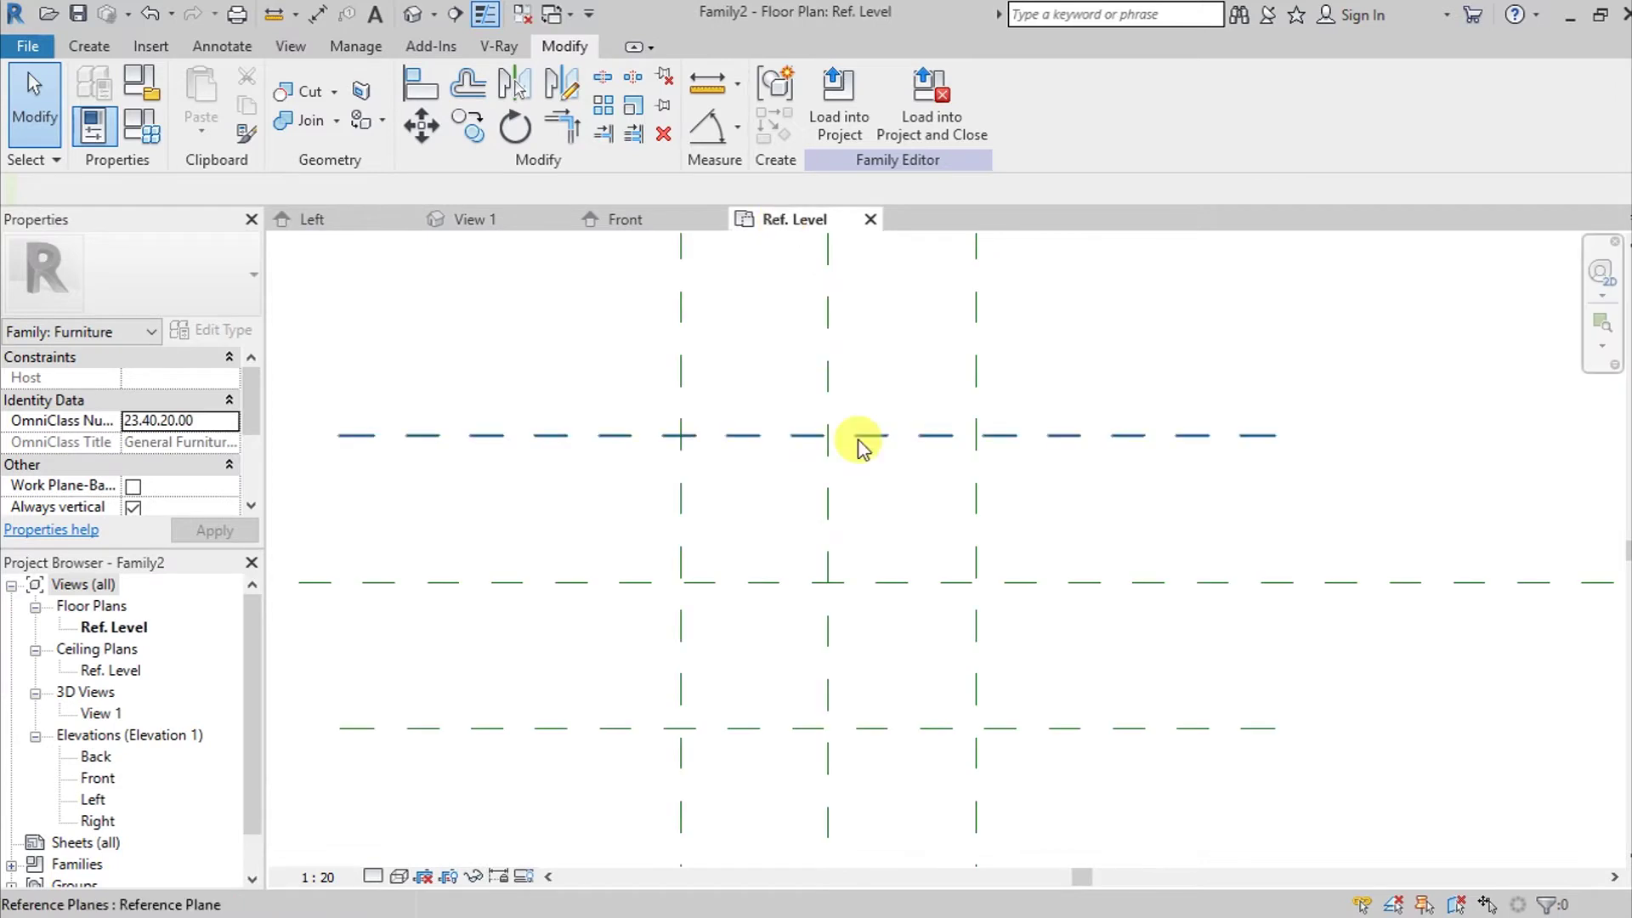
left_click(89, 47)
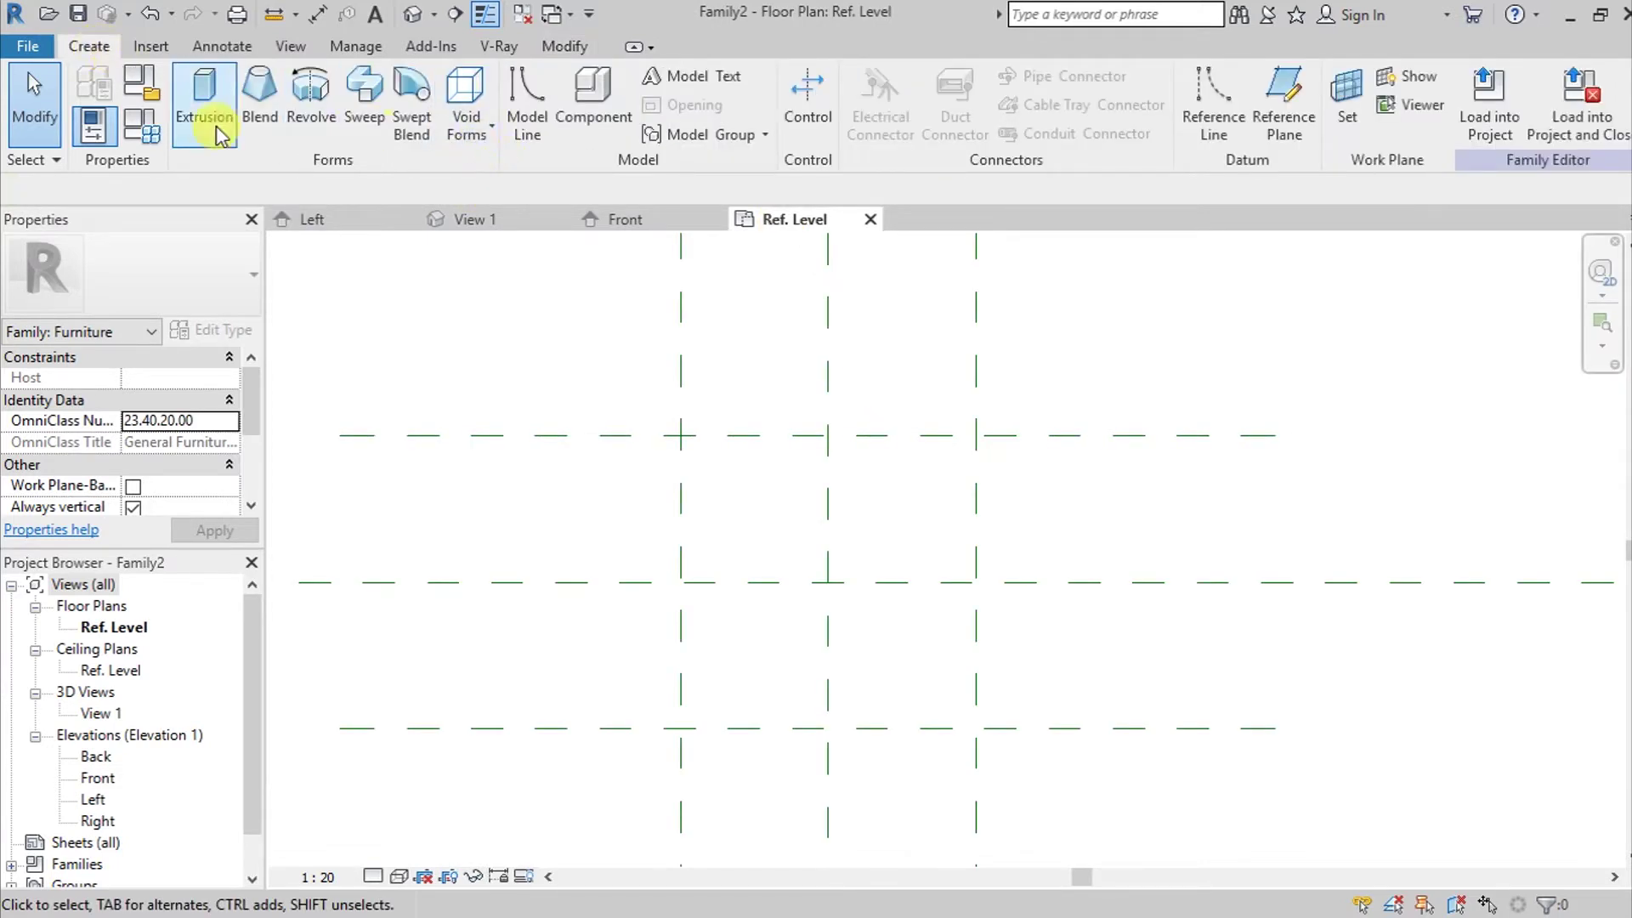
left_click(204, 101)
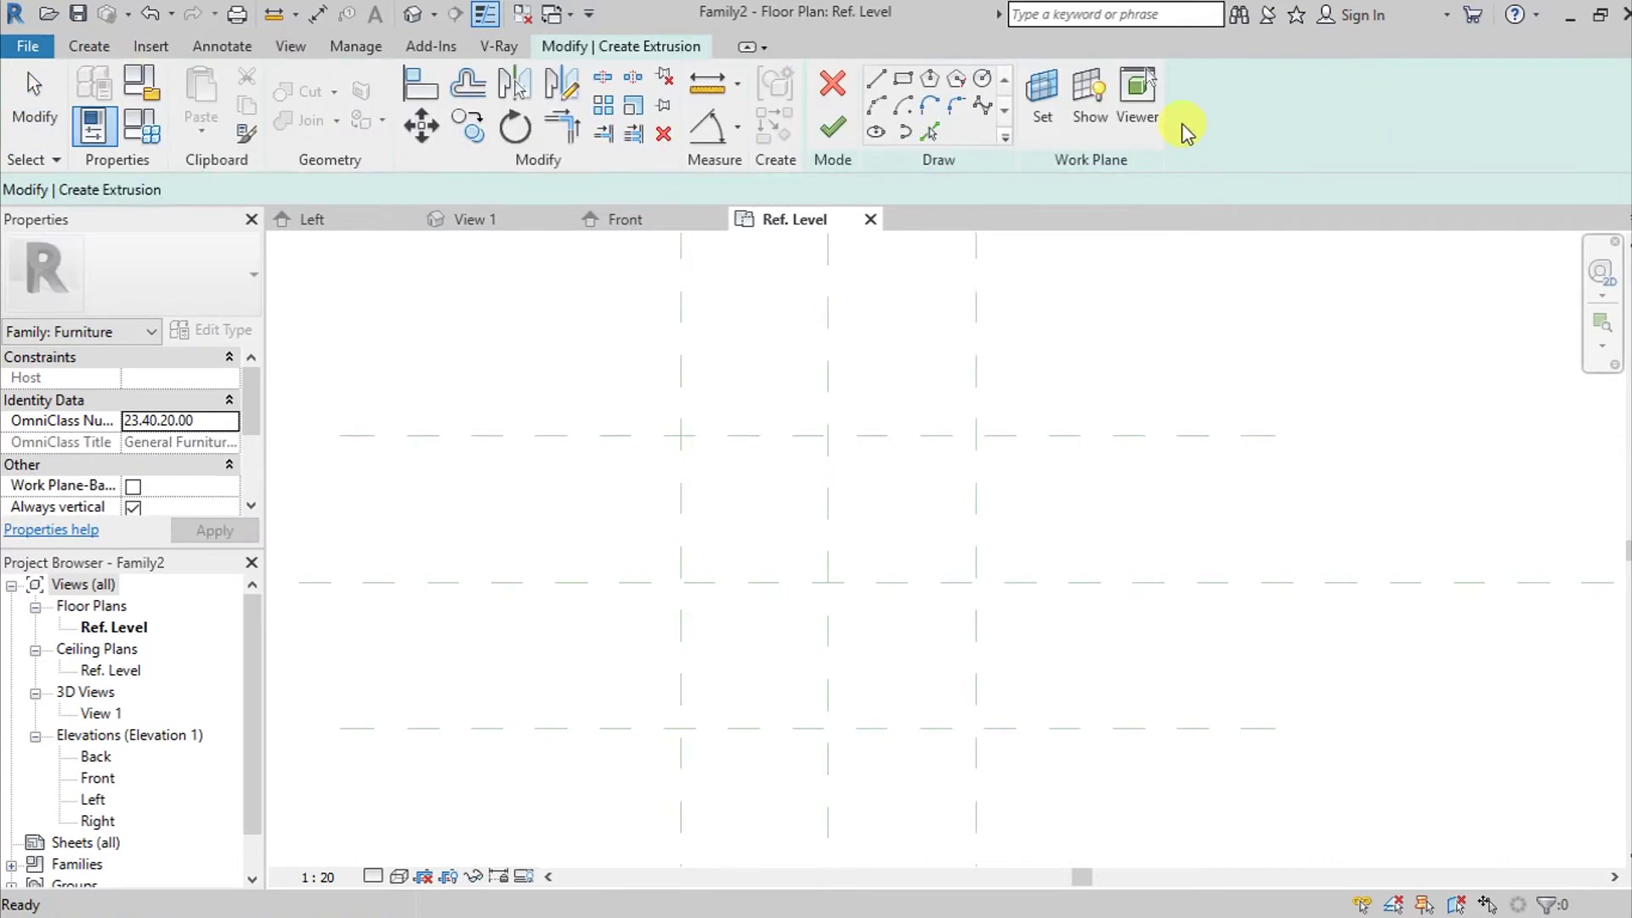
left_click(1043, 95)
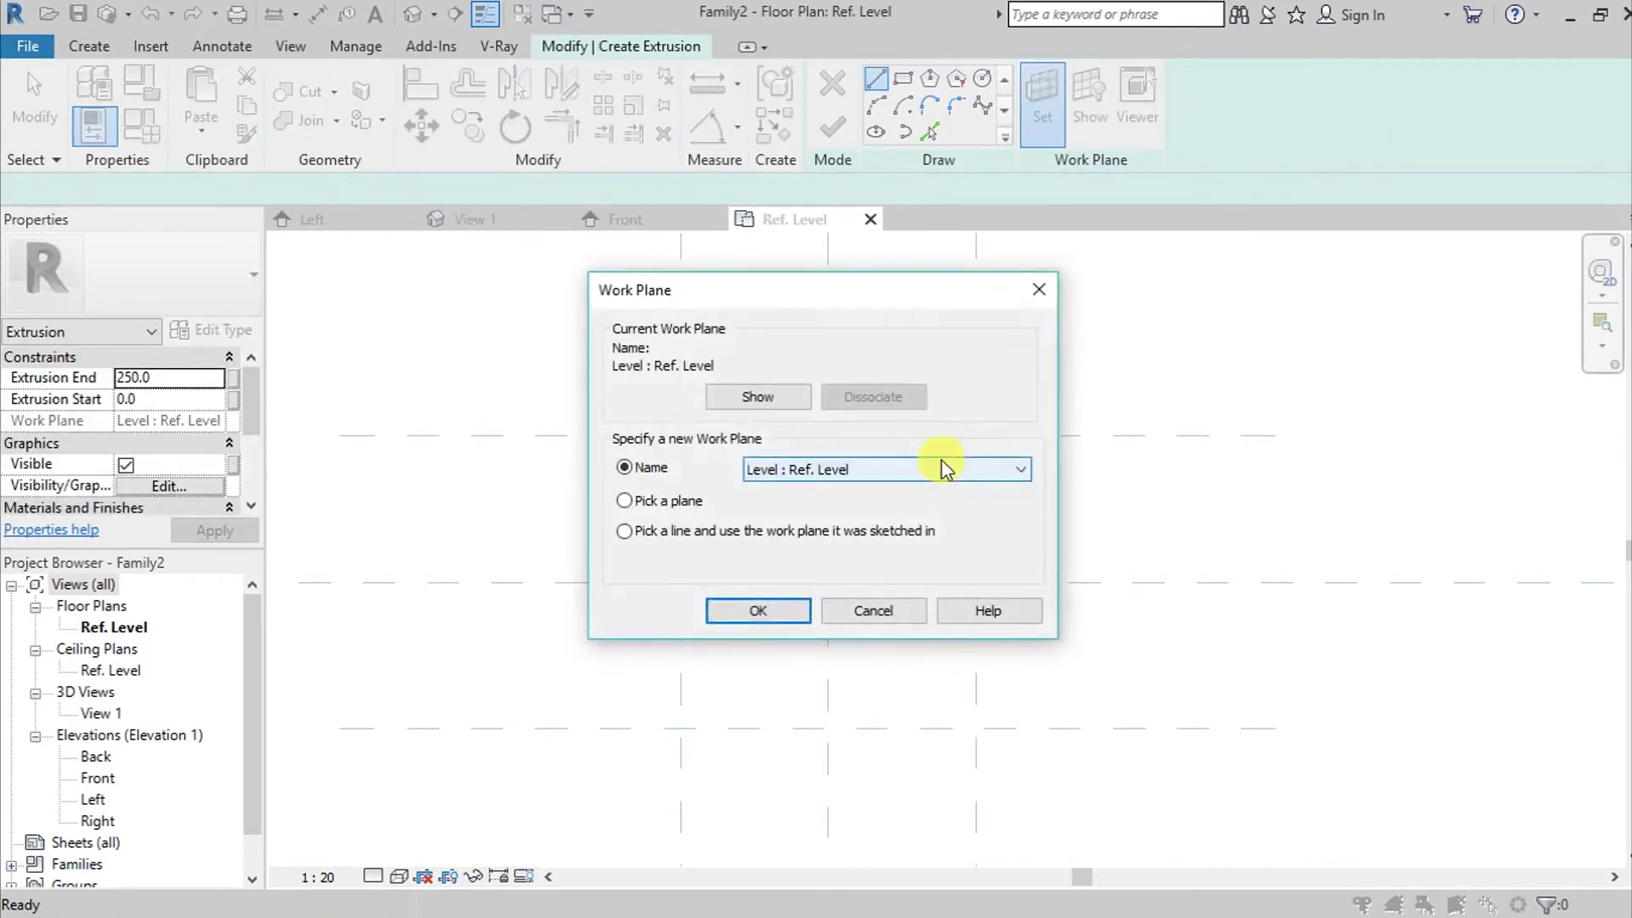
left_click(941, 463)
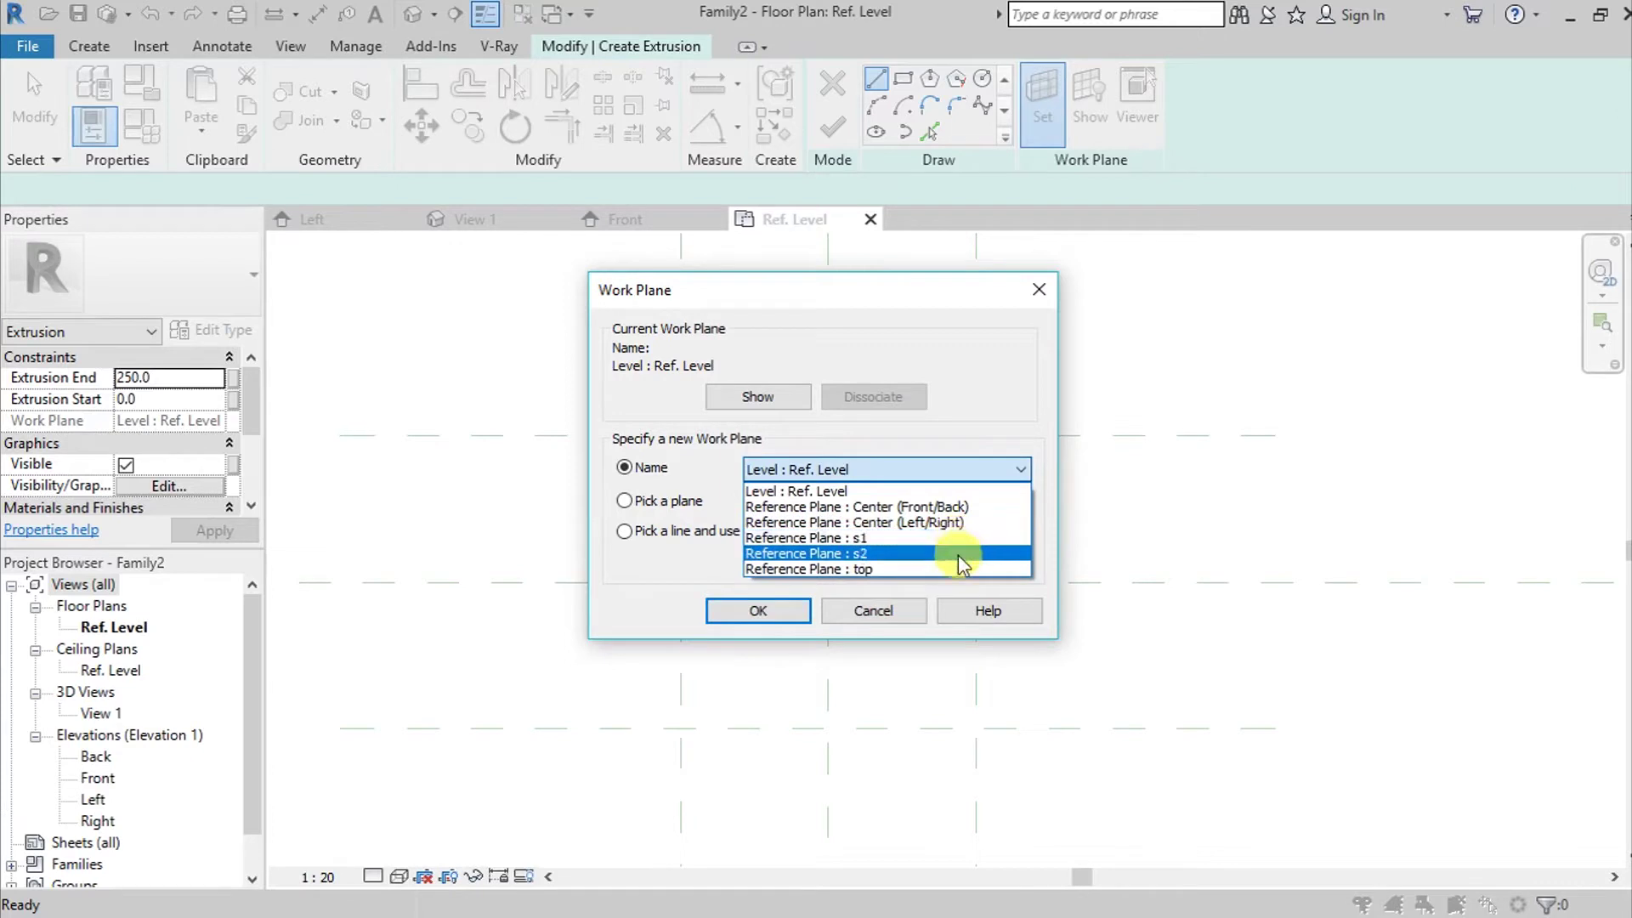
left_click(825, 569)
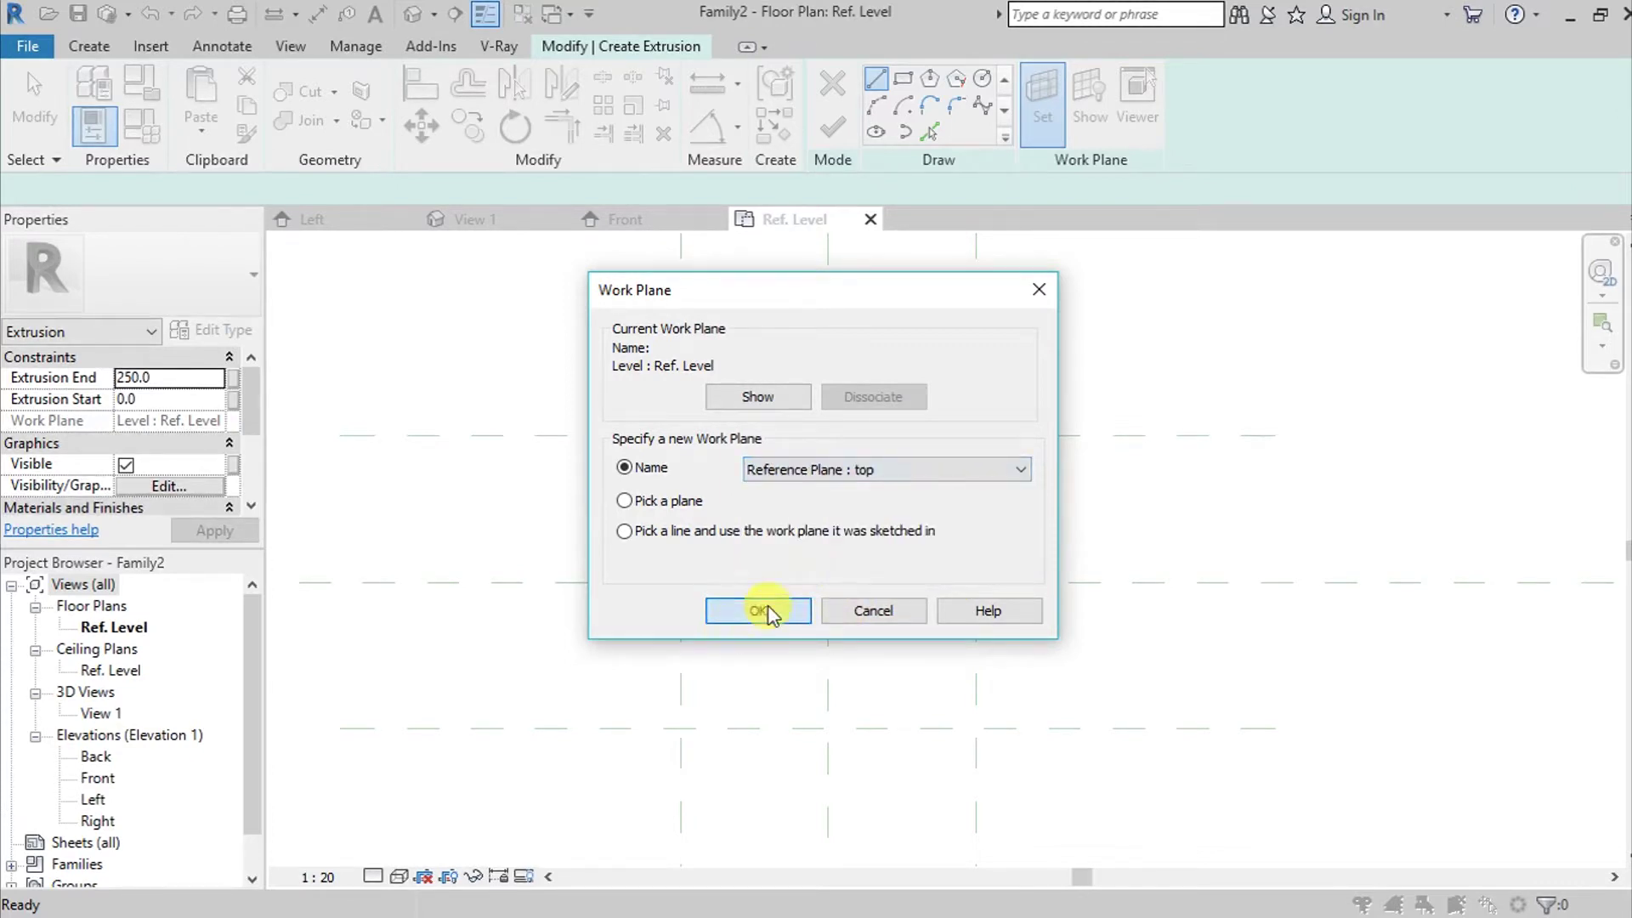
left_click(760, 611)
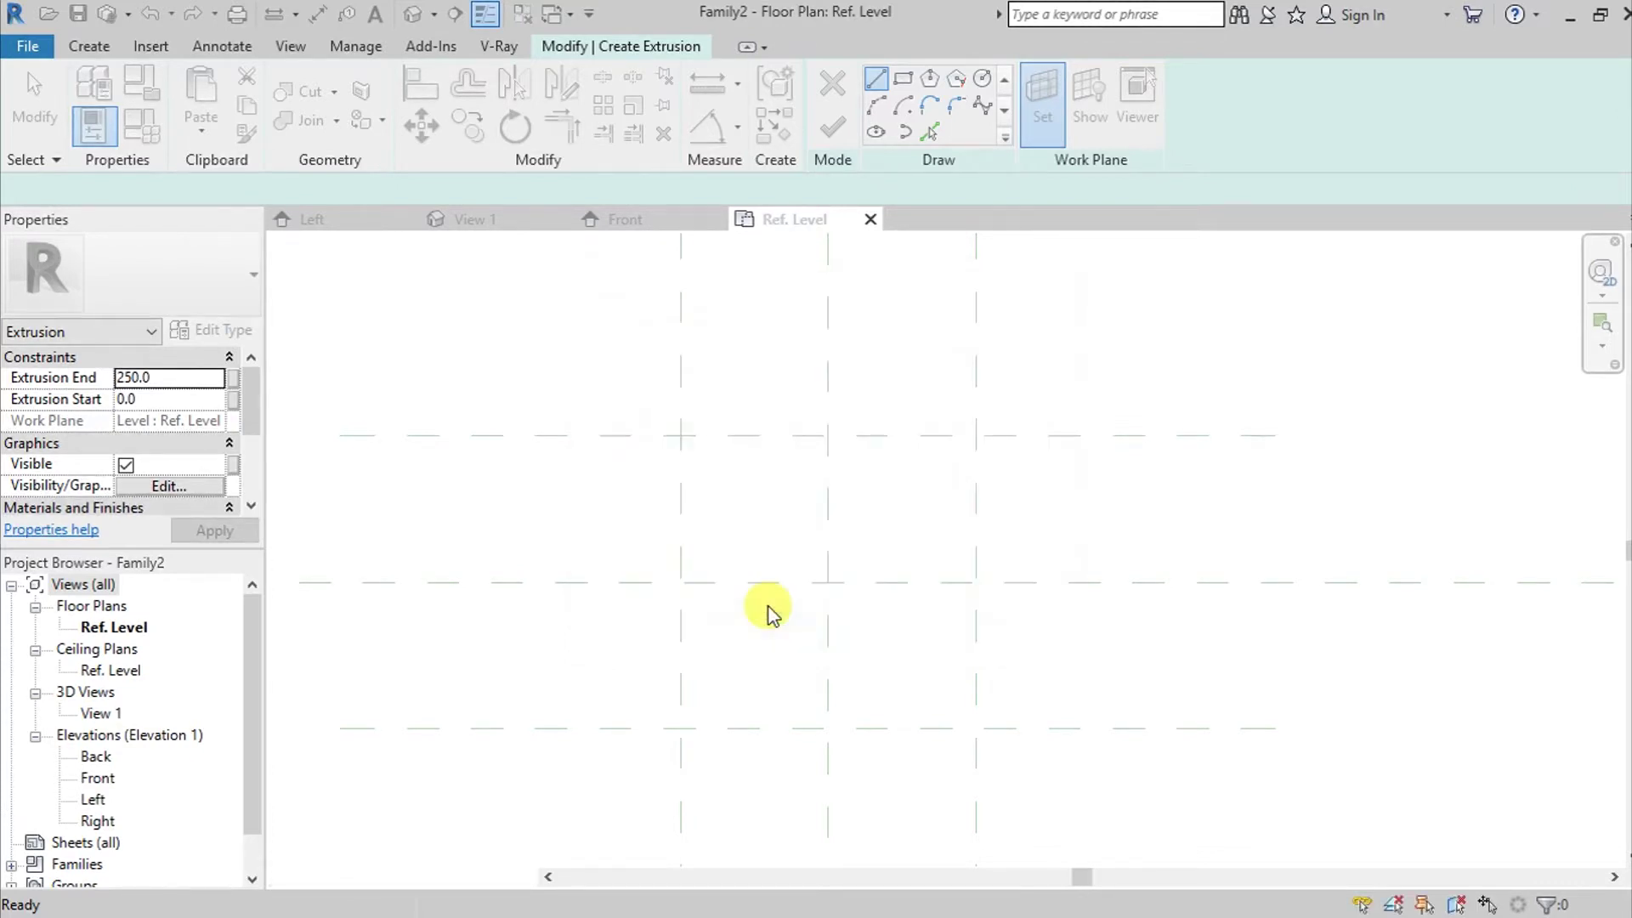
Step: Sketch a circle of 250 mm radius centered on the intersection of the two center planes, reaching the offset reference planes
left_click(983, 79)
left_click(829, 583)
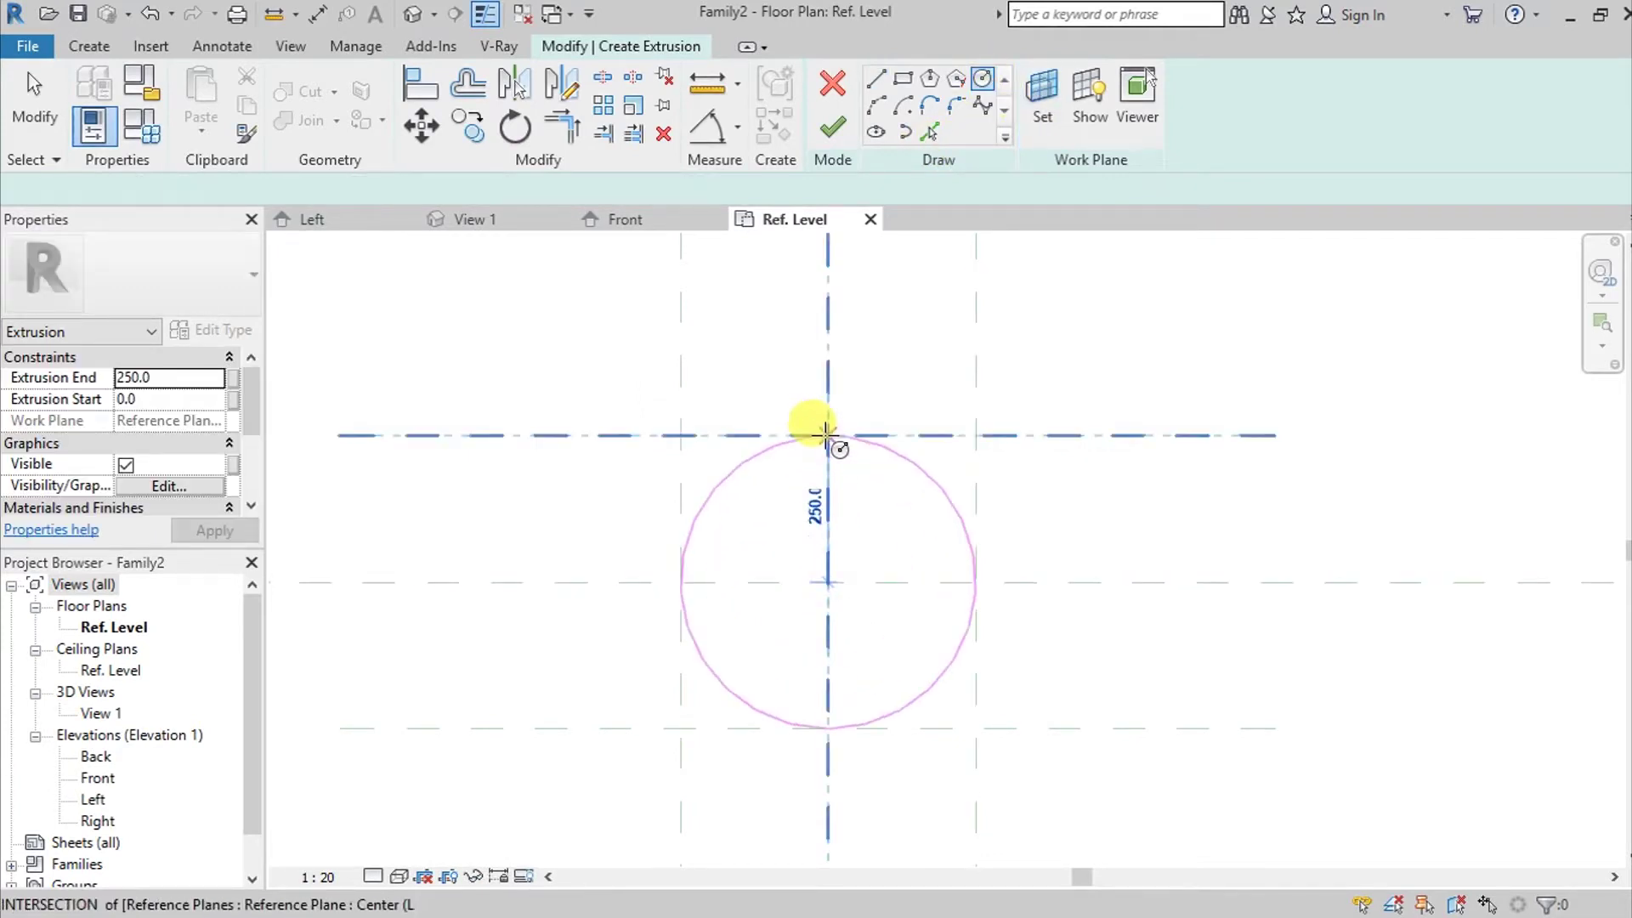
left_click(824, 434)
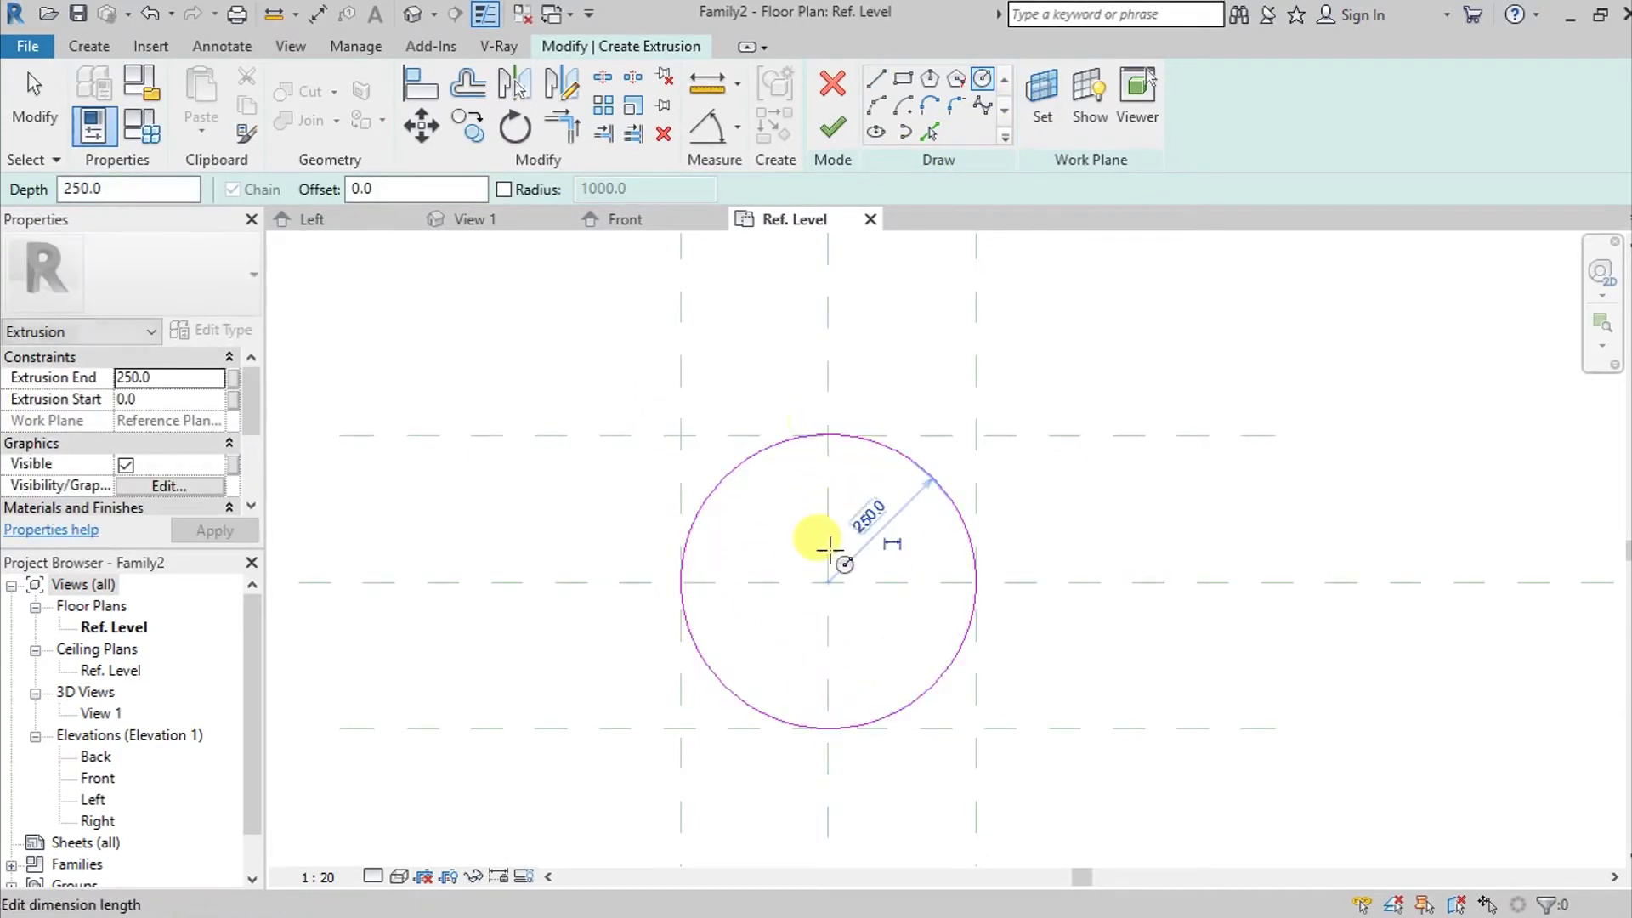
scroll(829, 551, "up", 2)
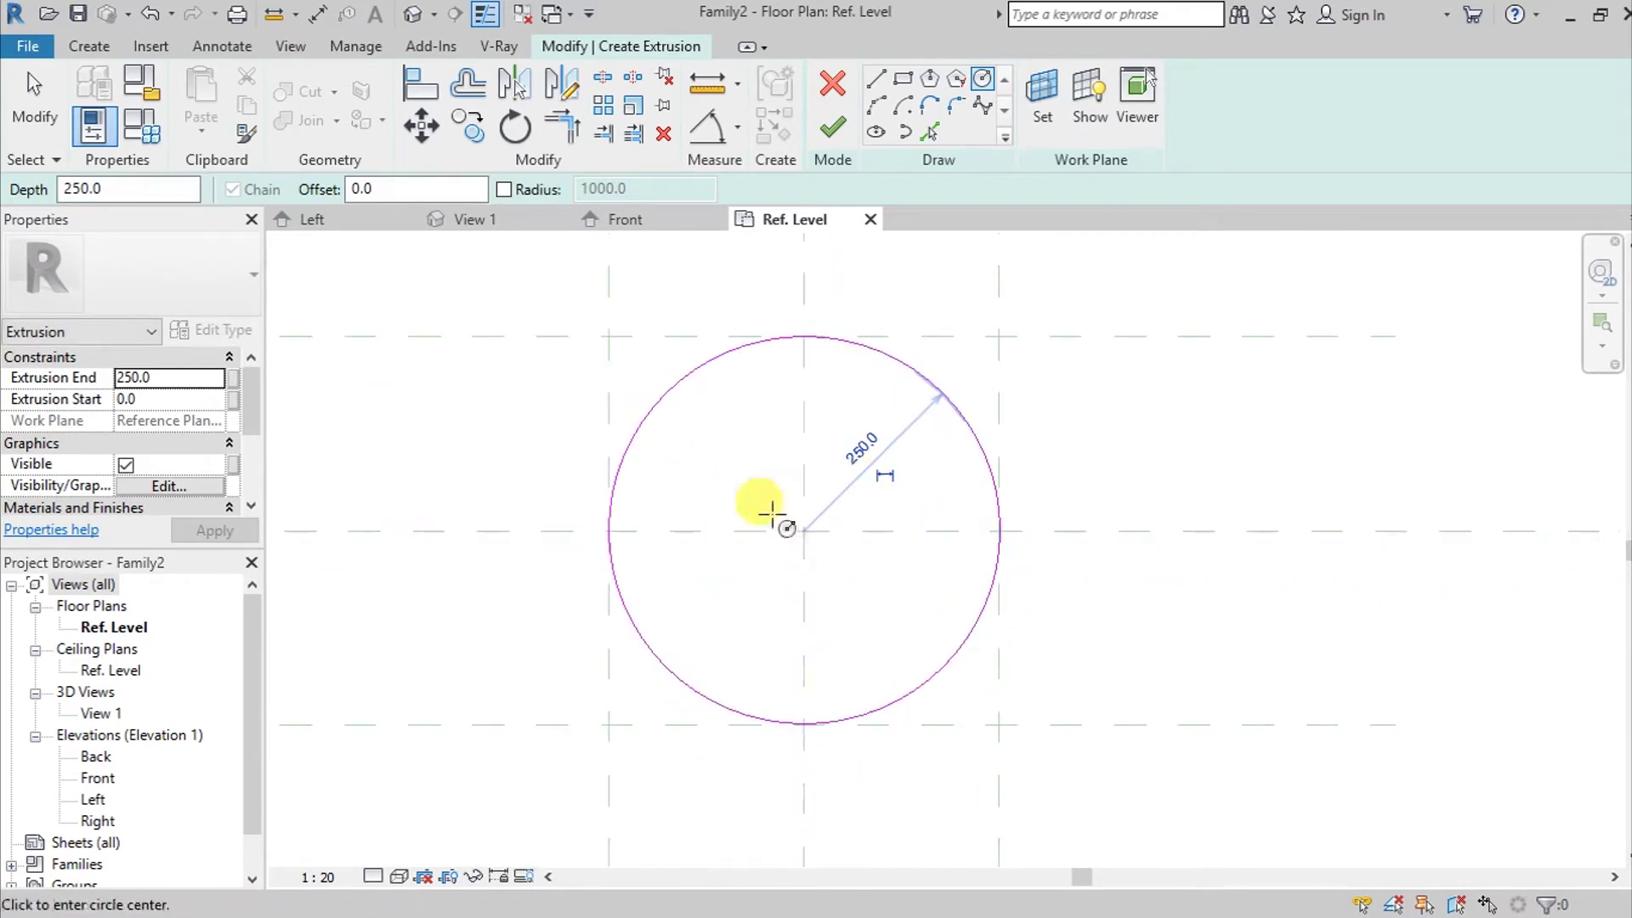
Step: Sketch an inner circle concentric with the 250 mm one and set its radius to 230 mm
left_click(803, 529)
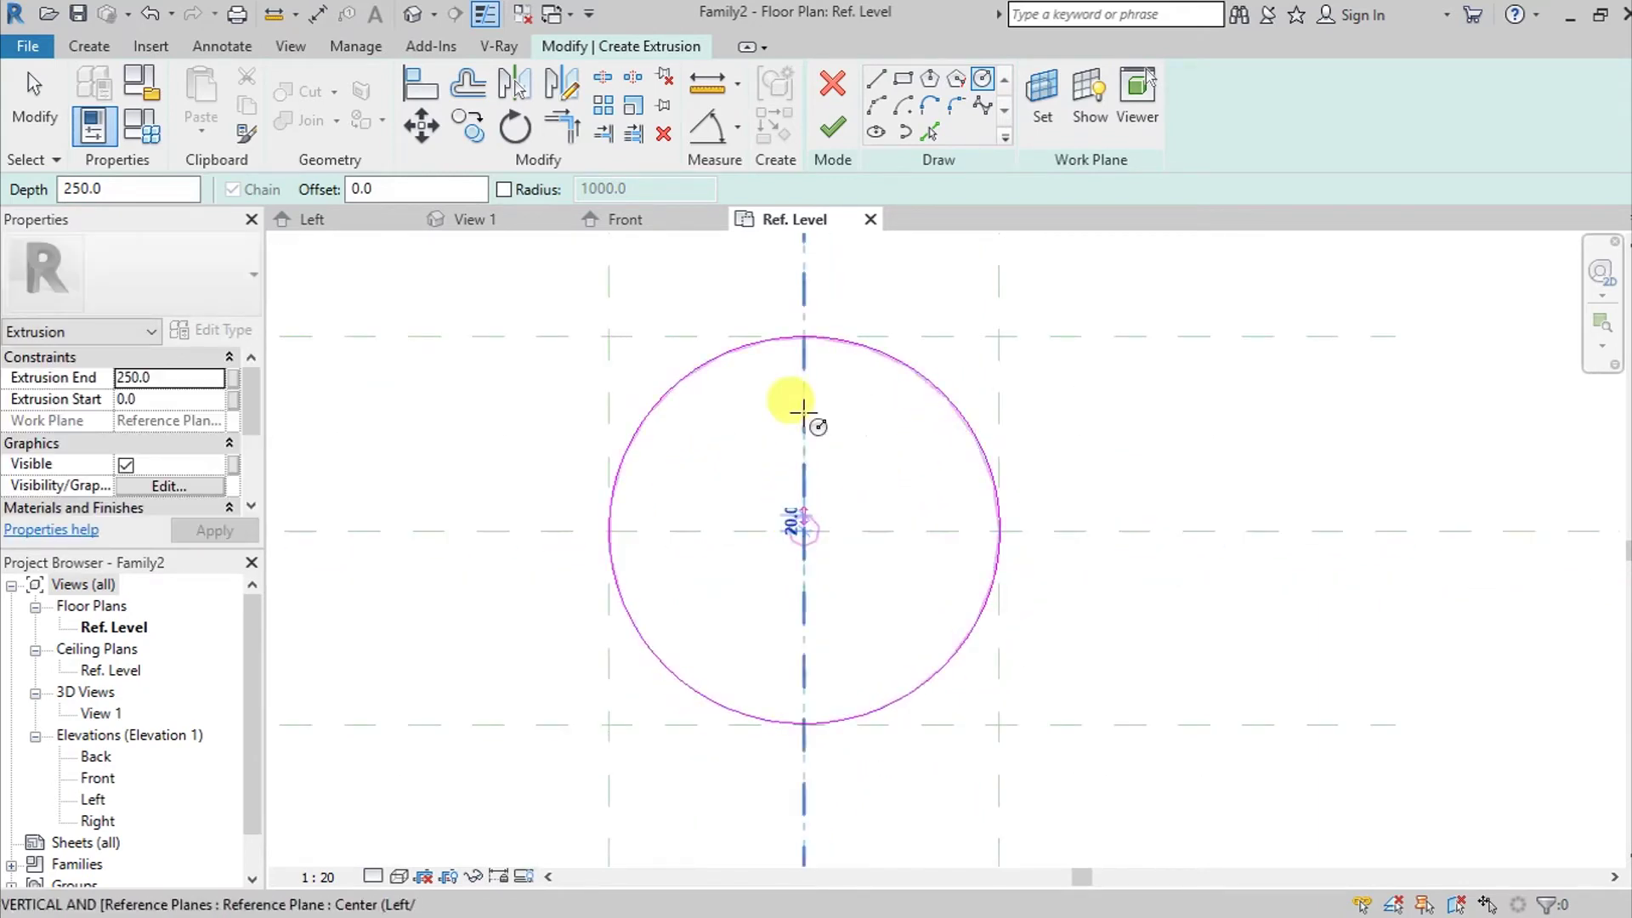
left_click(803, 374)
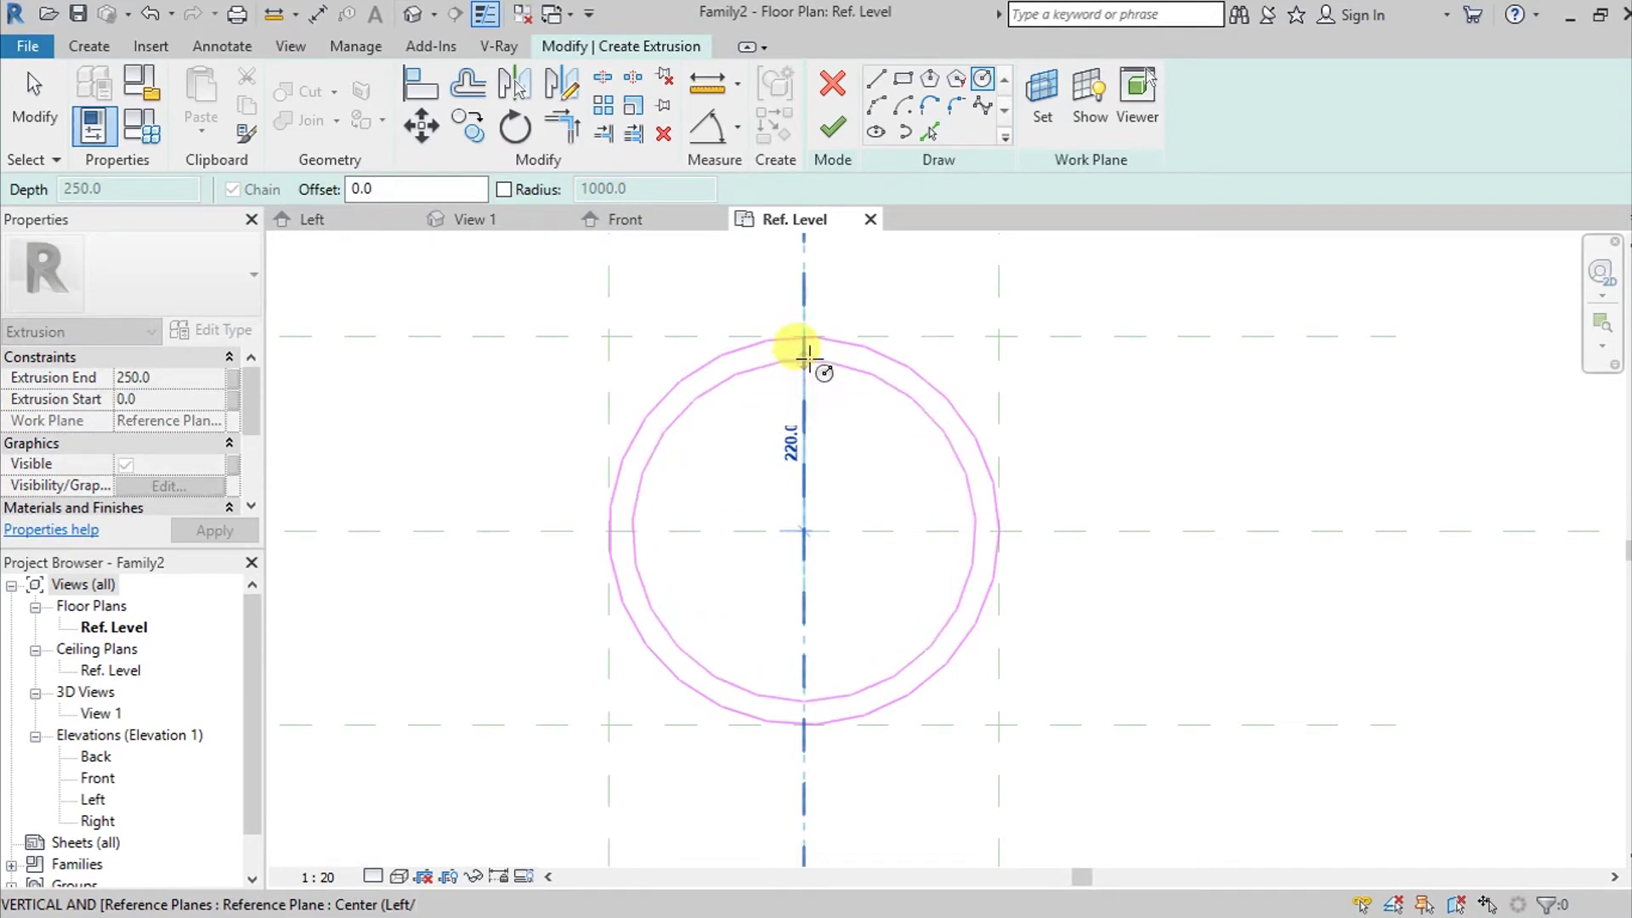
left_click(803, 357)
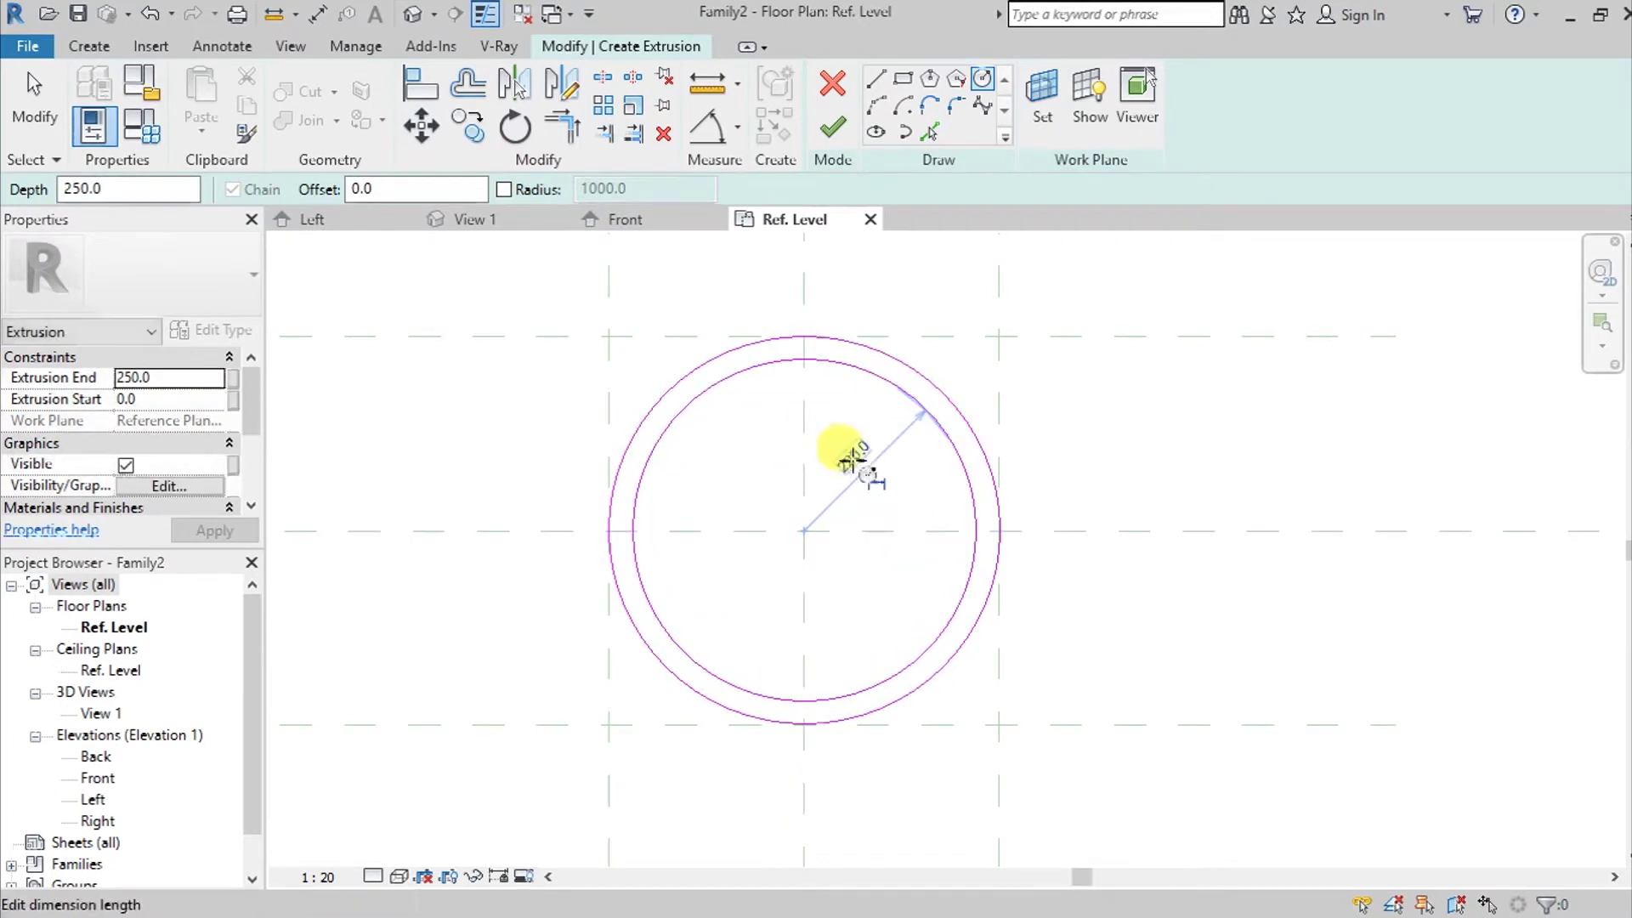
left_click(850, 456)
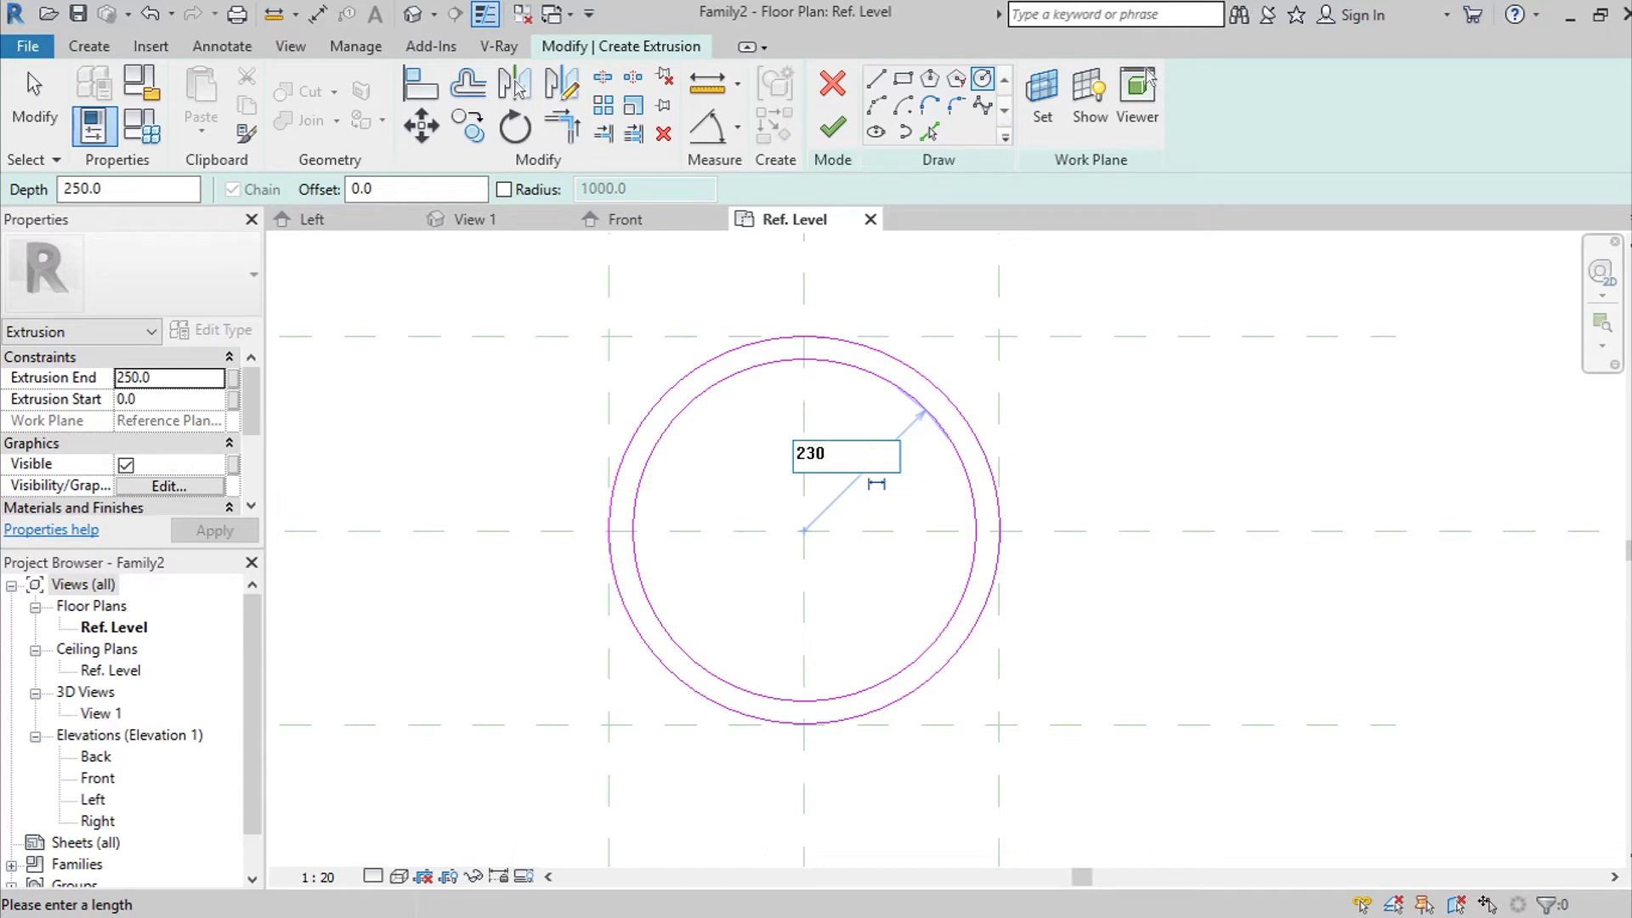
type("230")
left_click(848, 453)
Step: Set the extrusion depth to -15 mm and finish the ring extrusion
scroll(857, 460, "down", 1)
middle_click_drag(851, 480, 876, 527)
left_click(113, 189)
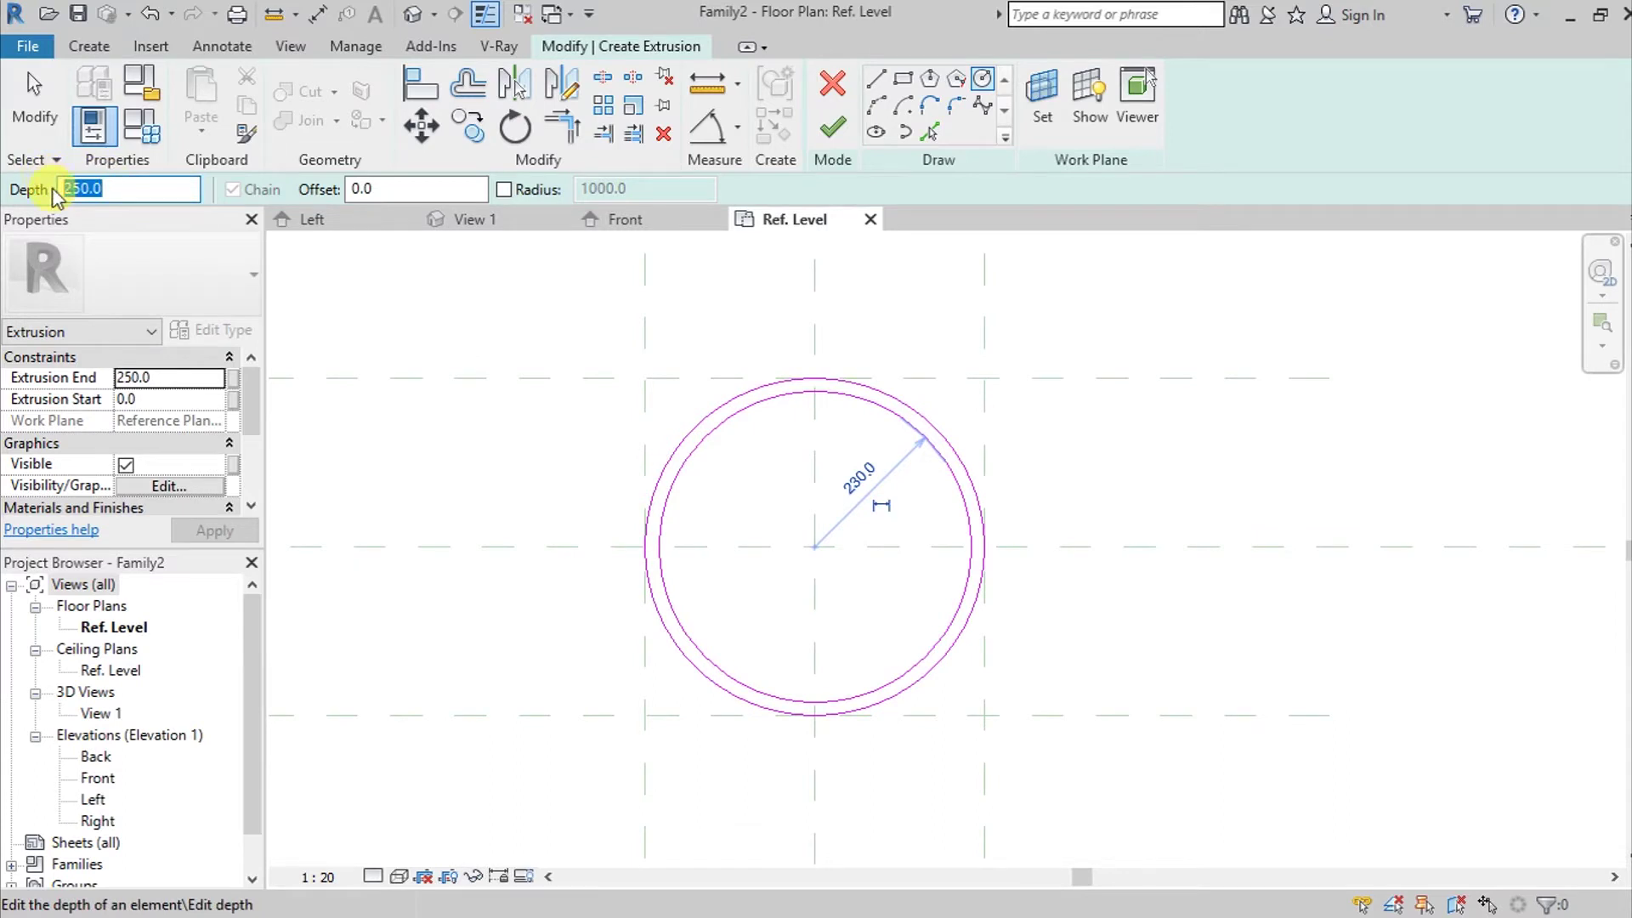
type("-15")
key("Return")
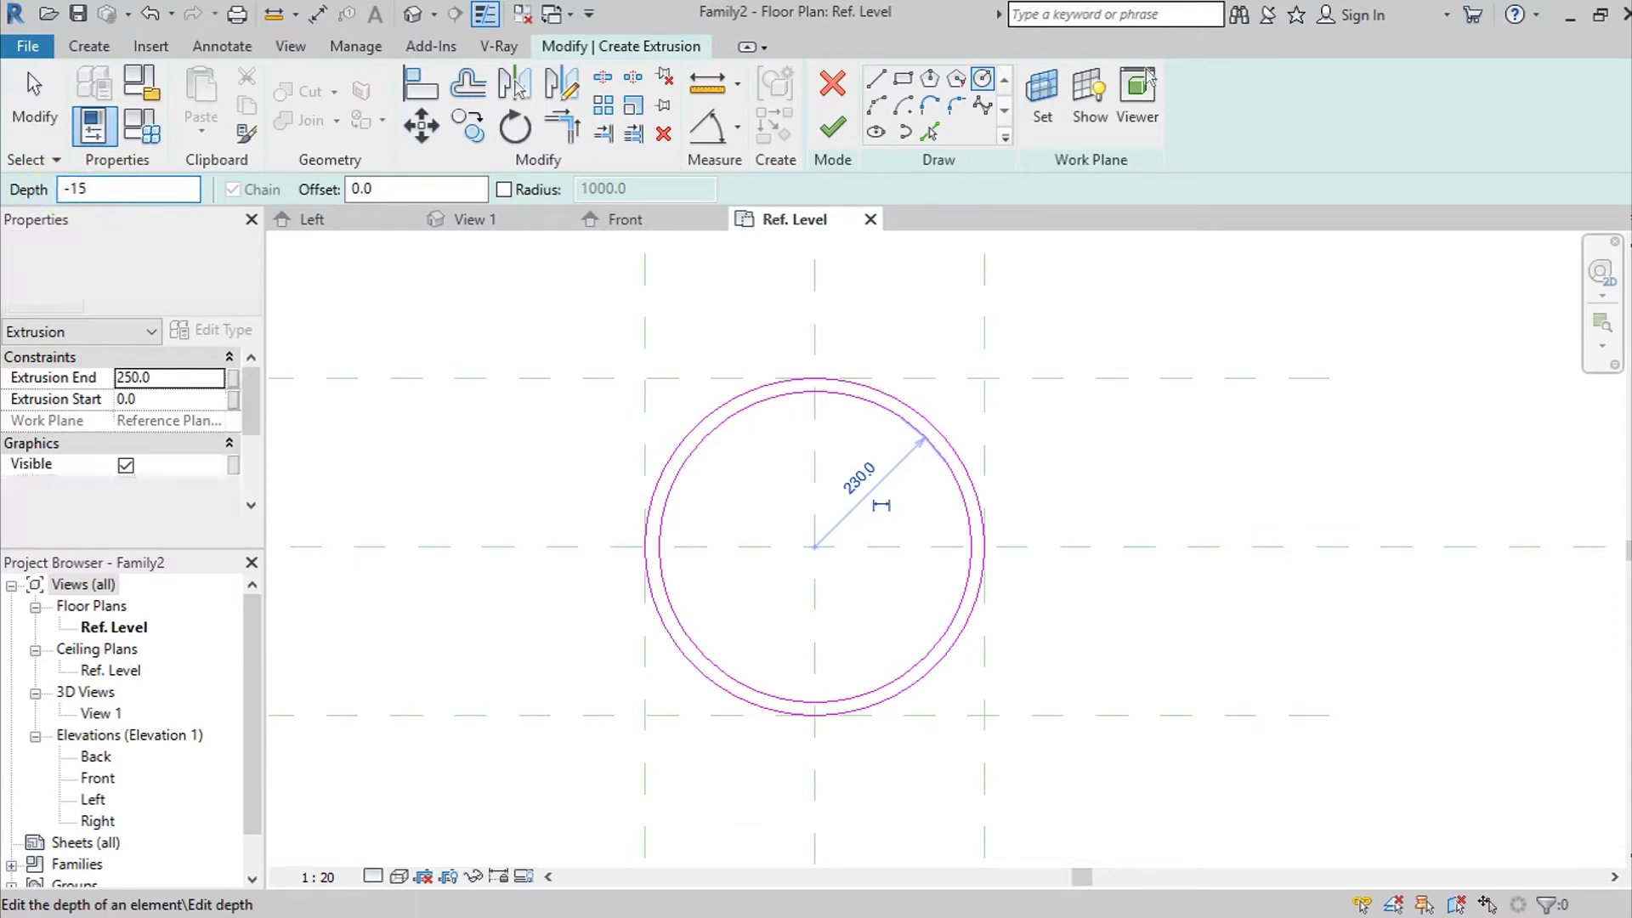
left_click(829, 129)
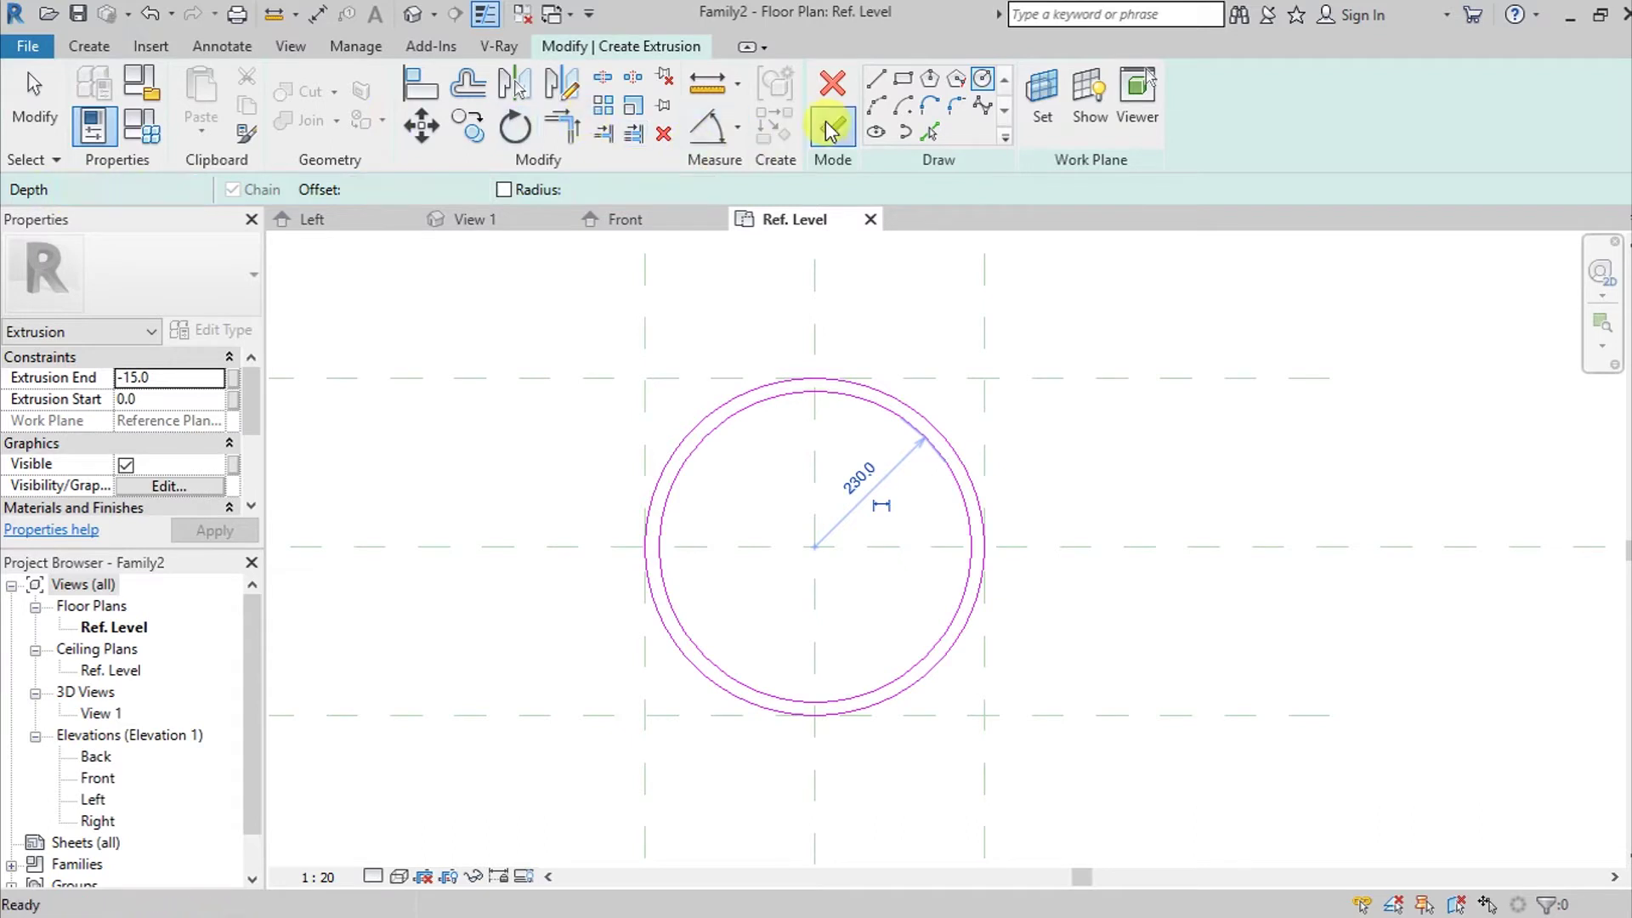
Step: Check the ring in the Left elevation, close View 1 and open the default 3D view
left_click(331, 218)
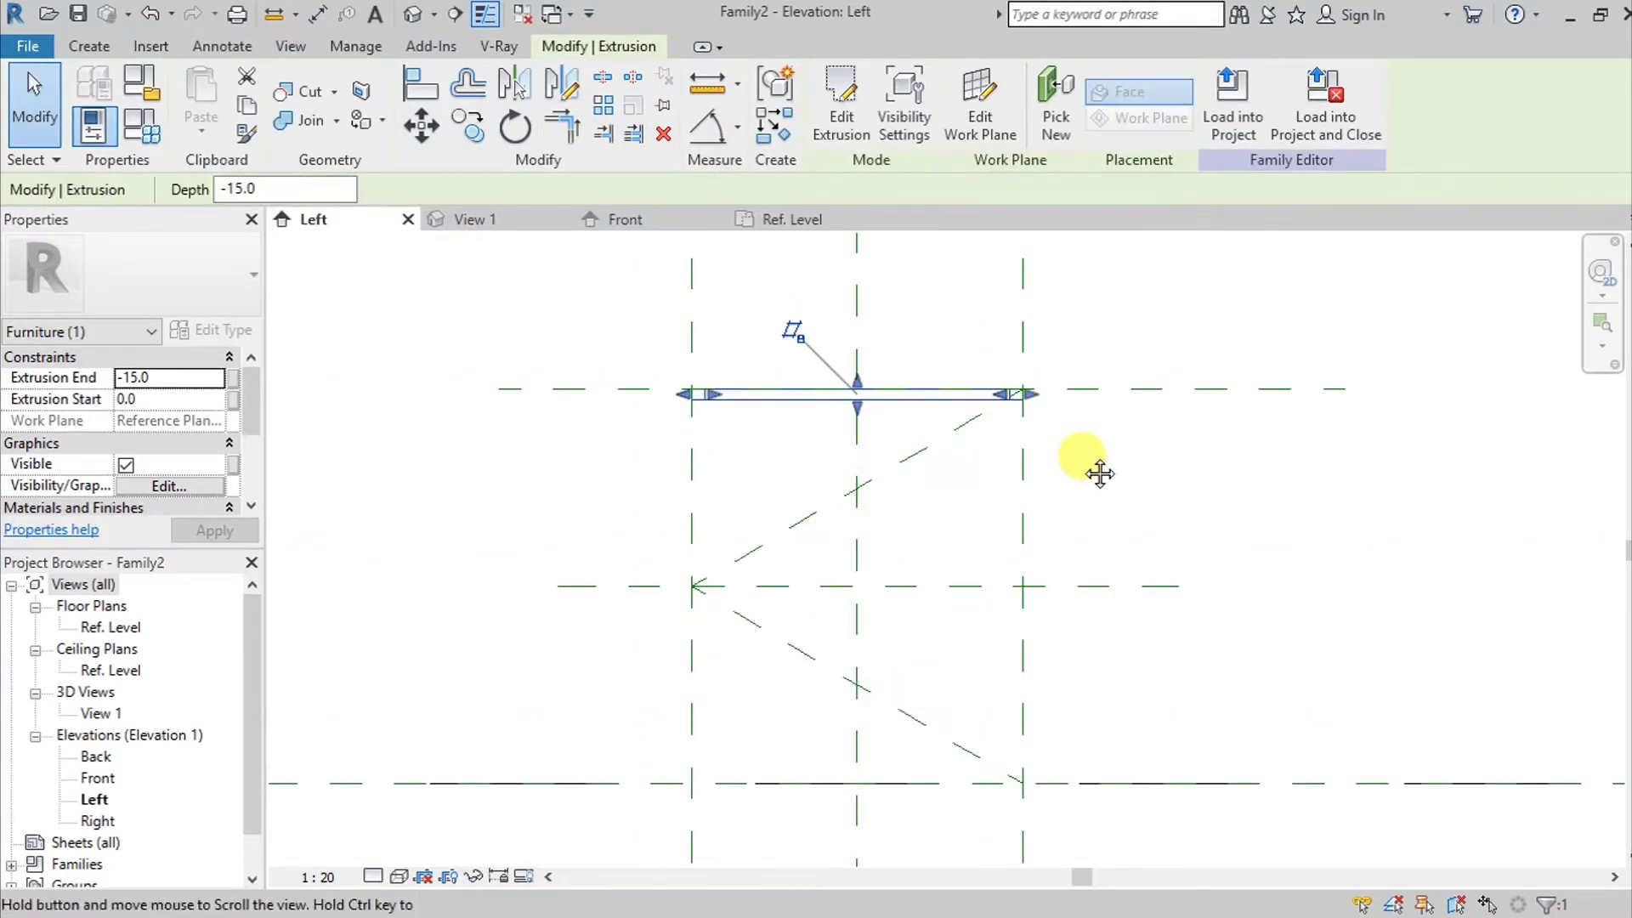
middle_click_drag(1093, 467, 1089, 473)
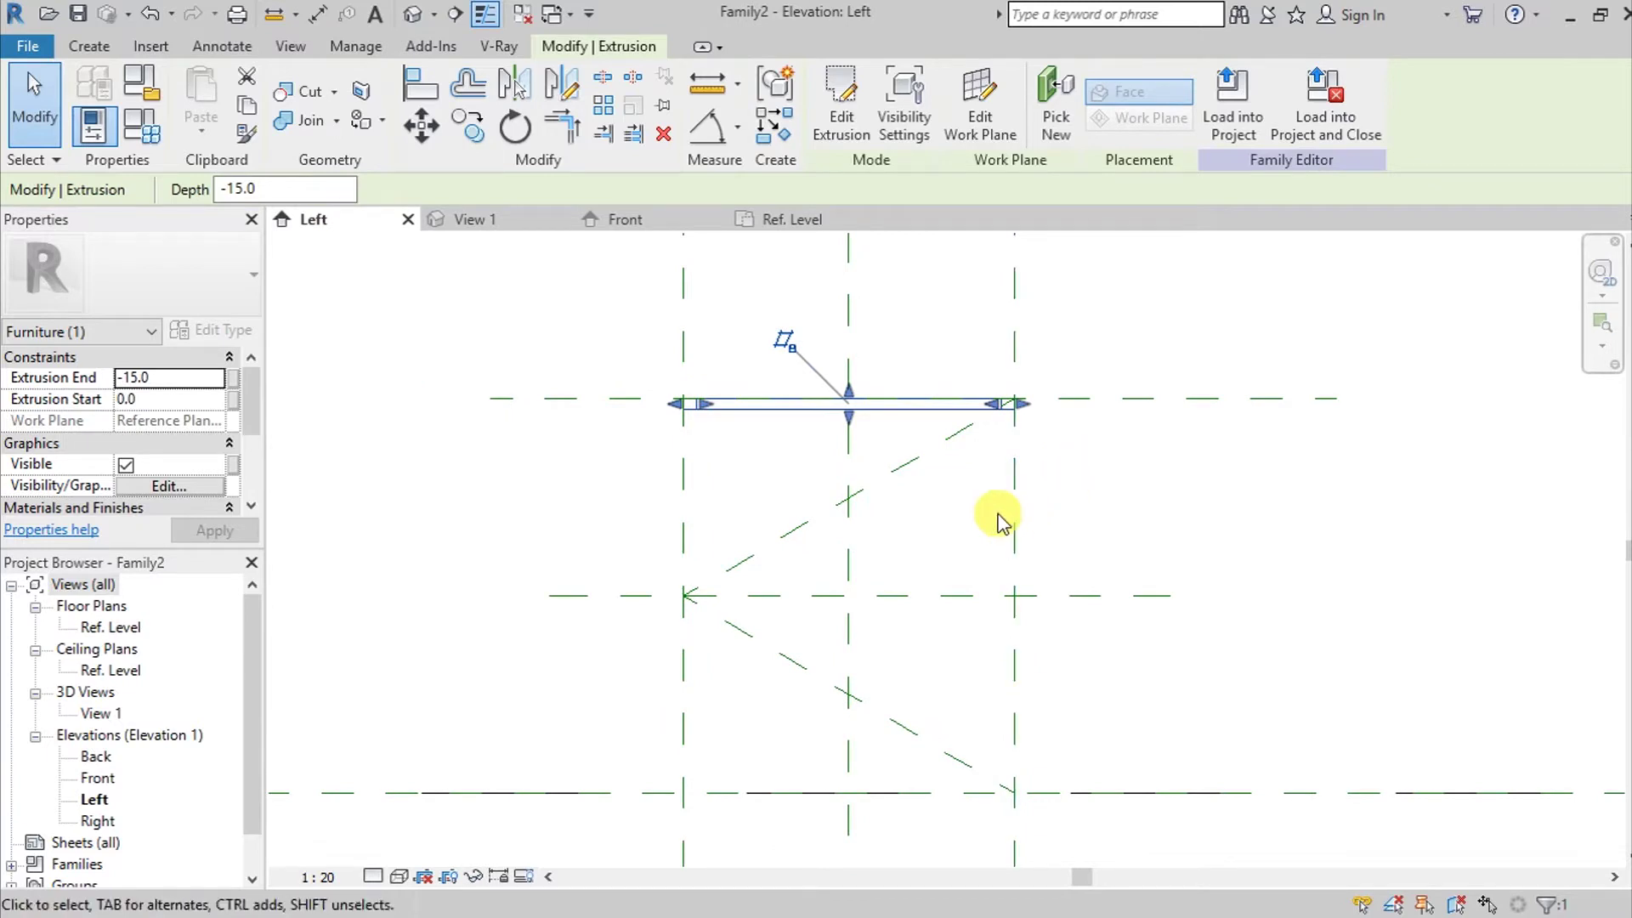
left_click(498, 221)
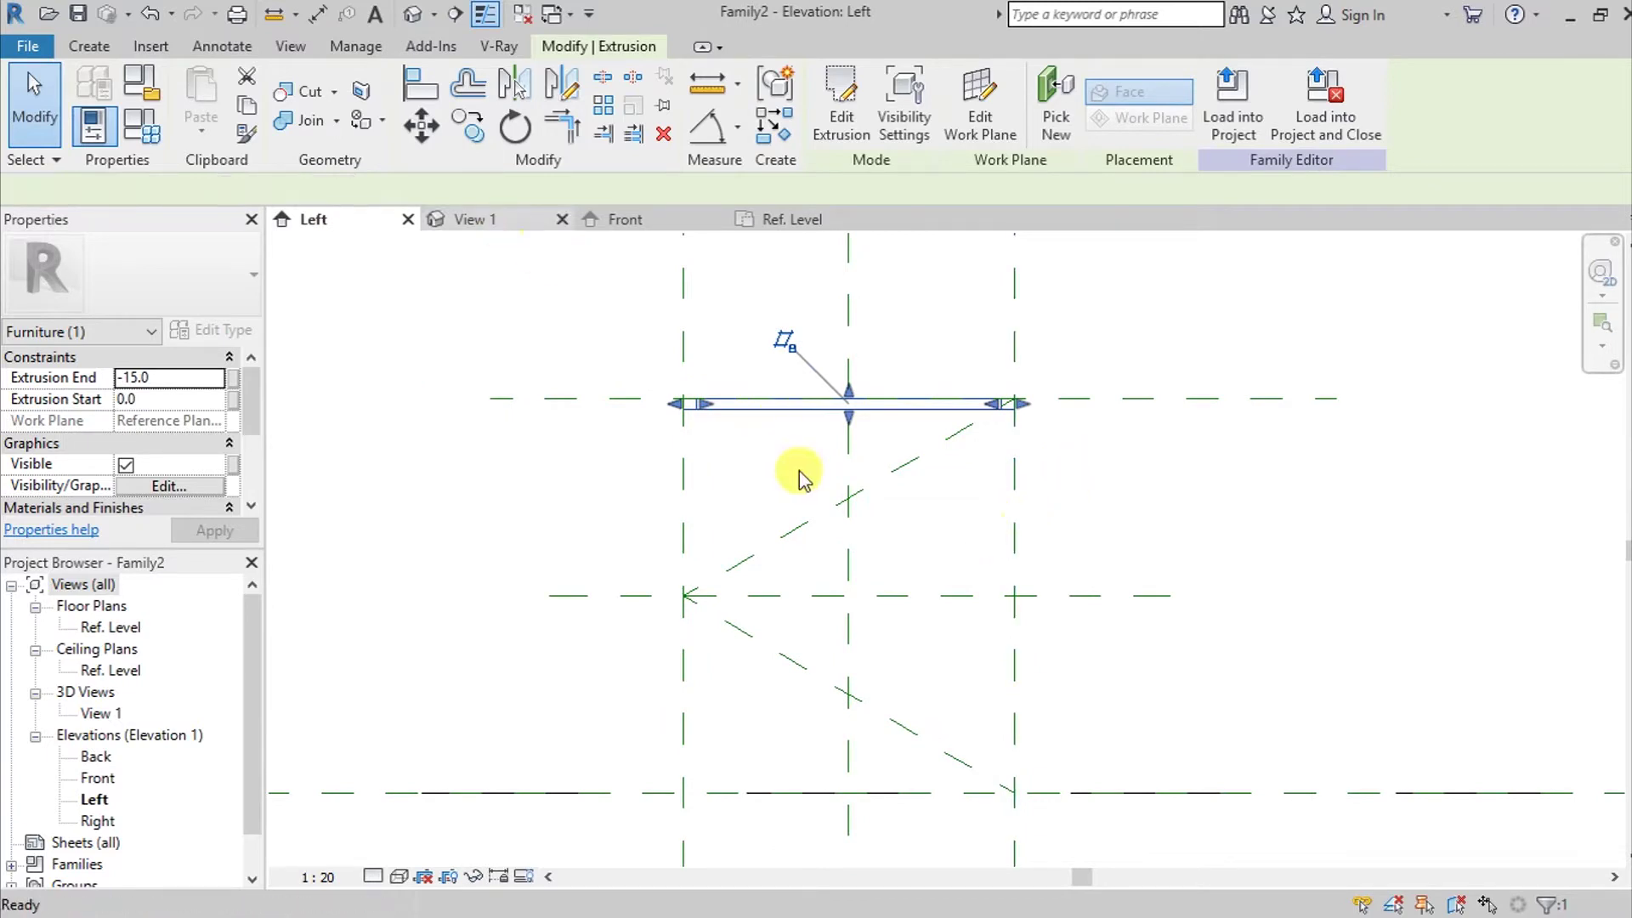
left_click(562, 220)
left_click(412, 13)
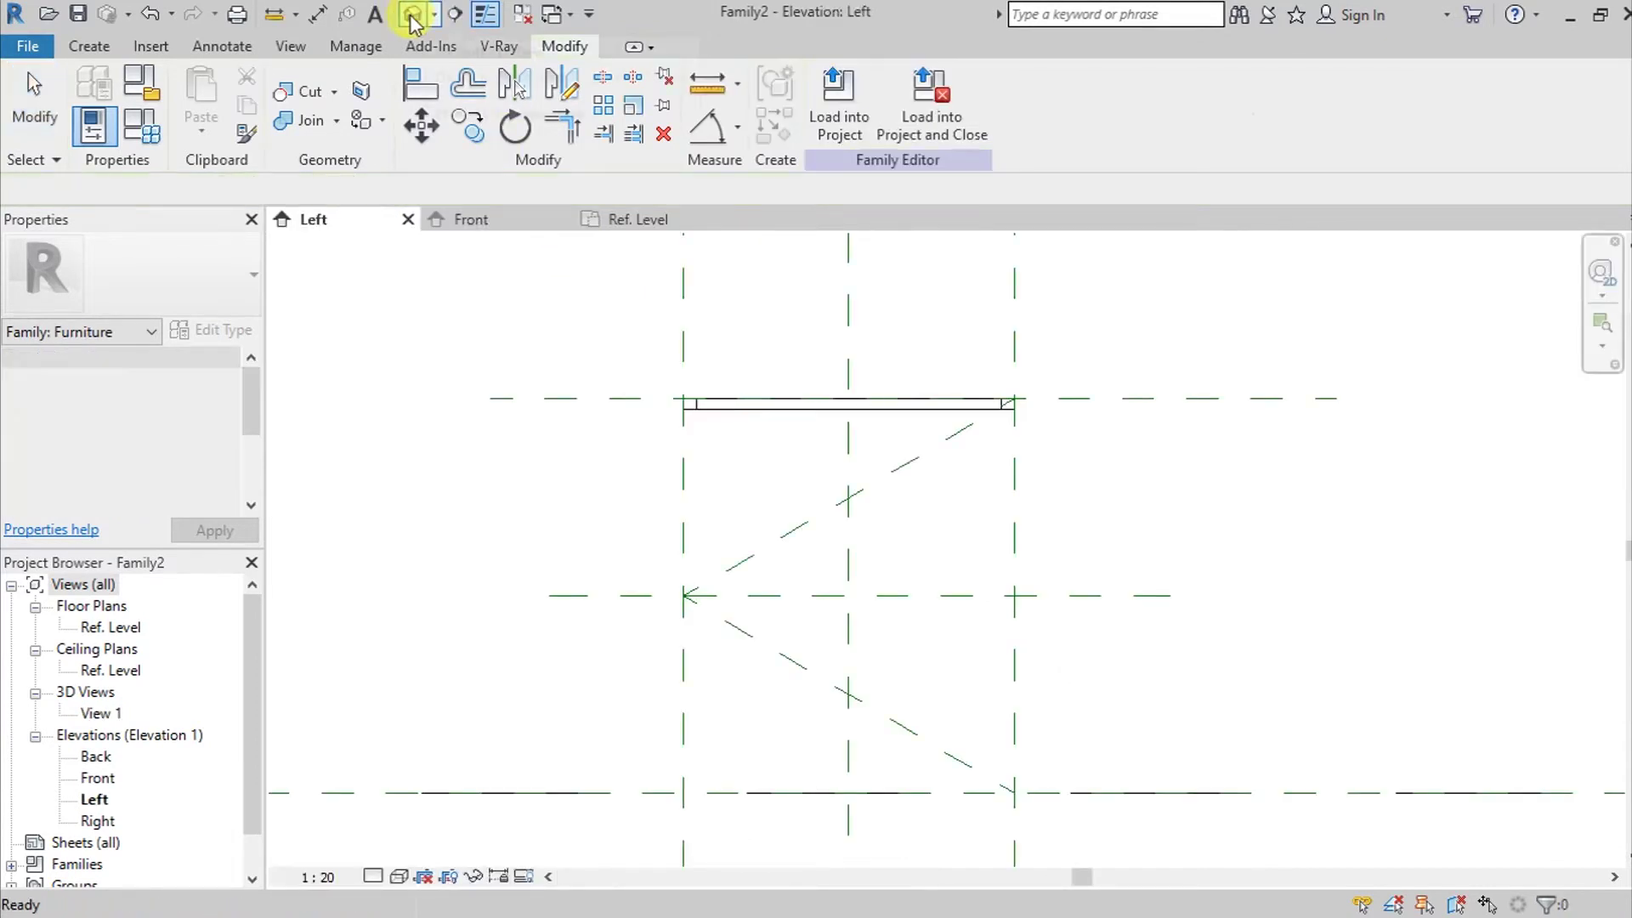
scroll(911, 499, "down", 3)
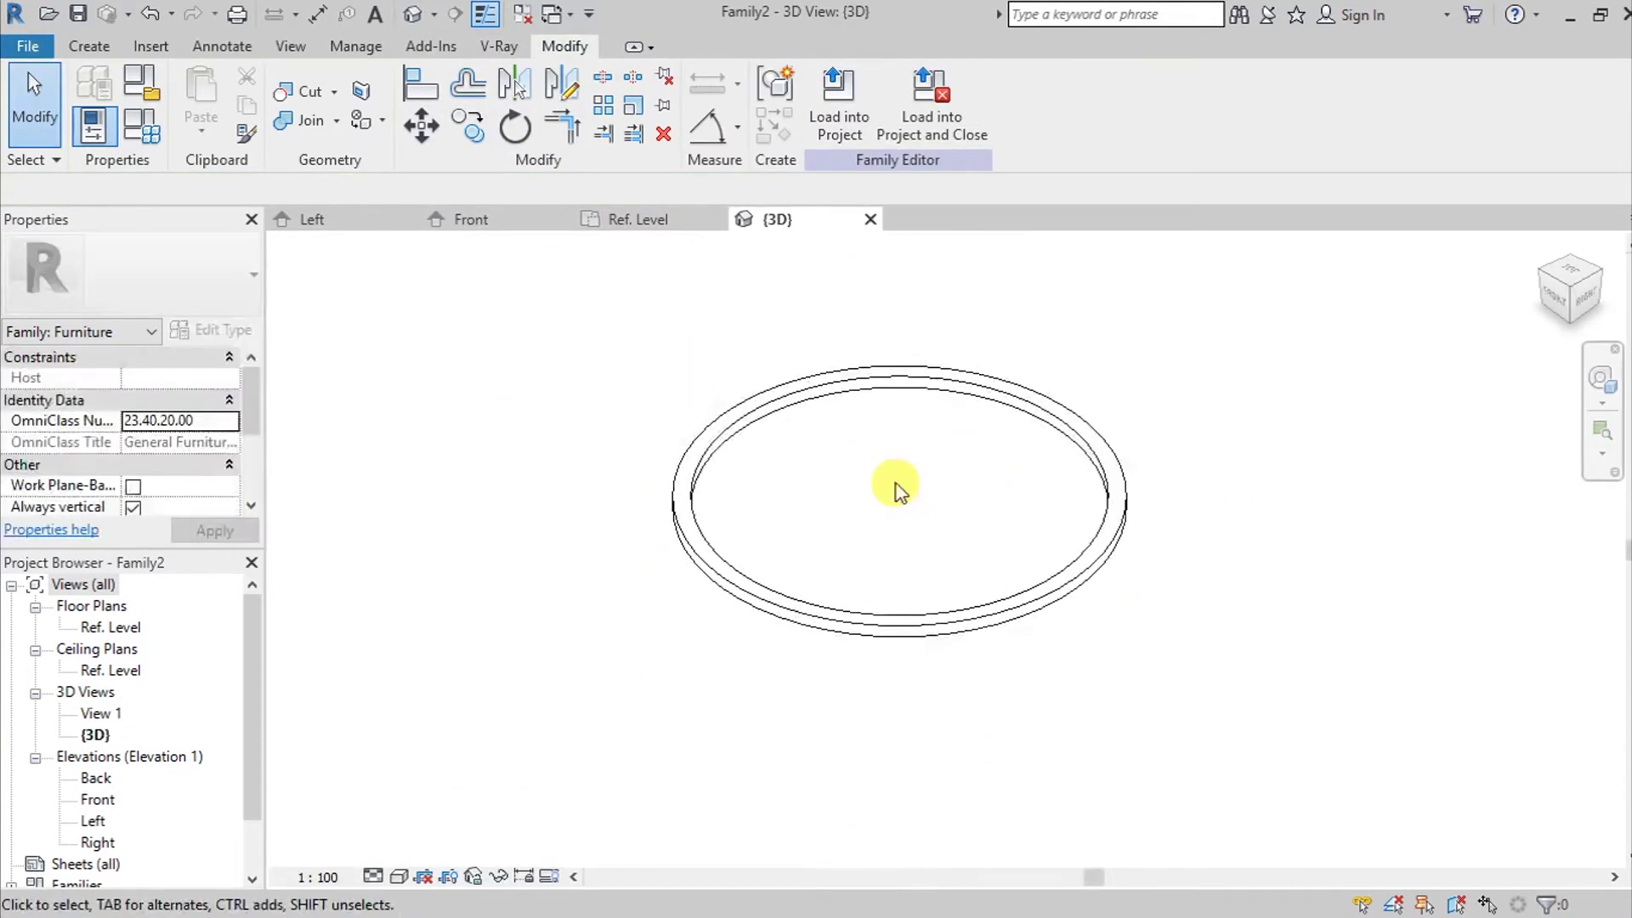
Step: Copy the ring and paste it aligned to the selected level Ref. Level
left_click_drag(1052, 791, 1224, 749)
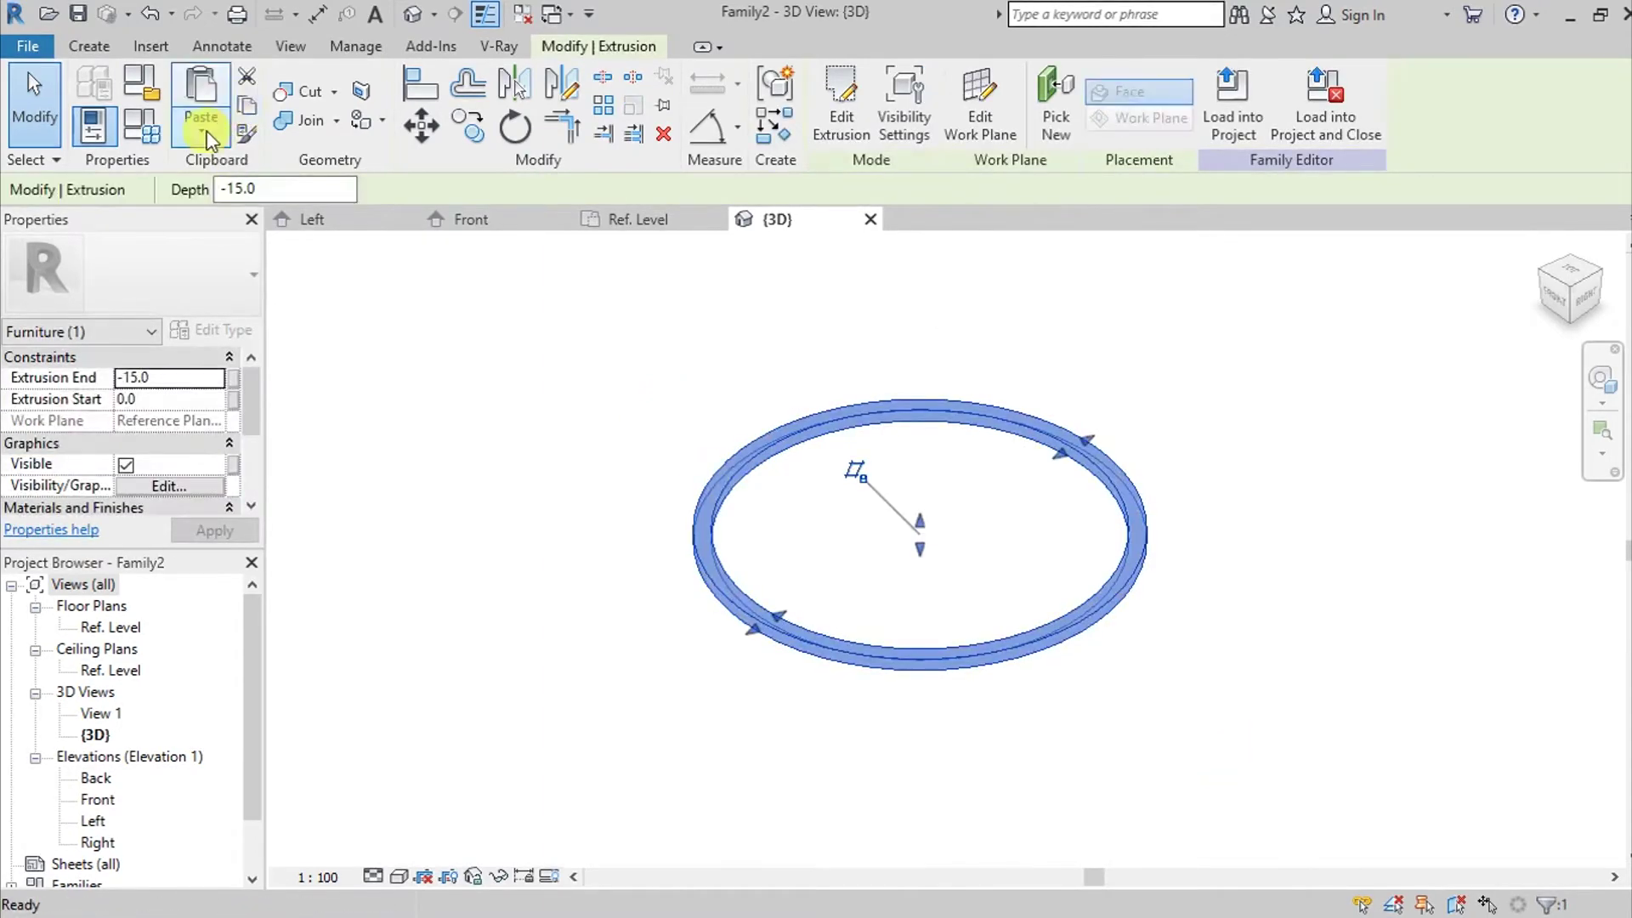
left_click(311, 223)
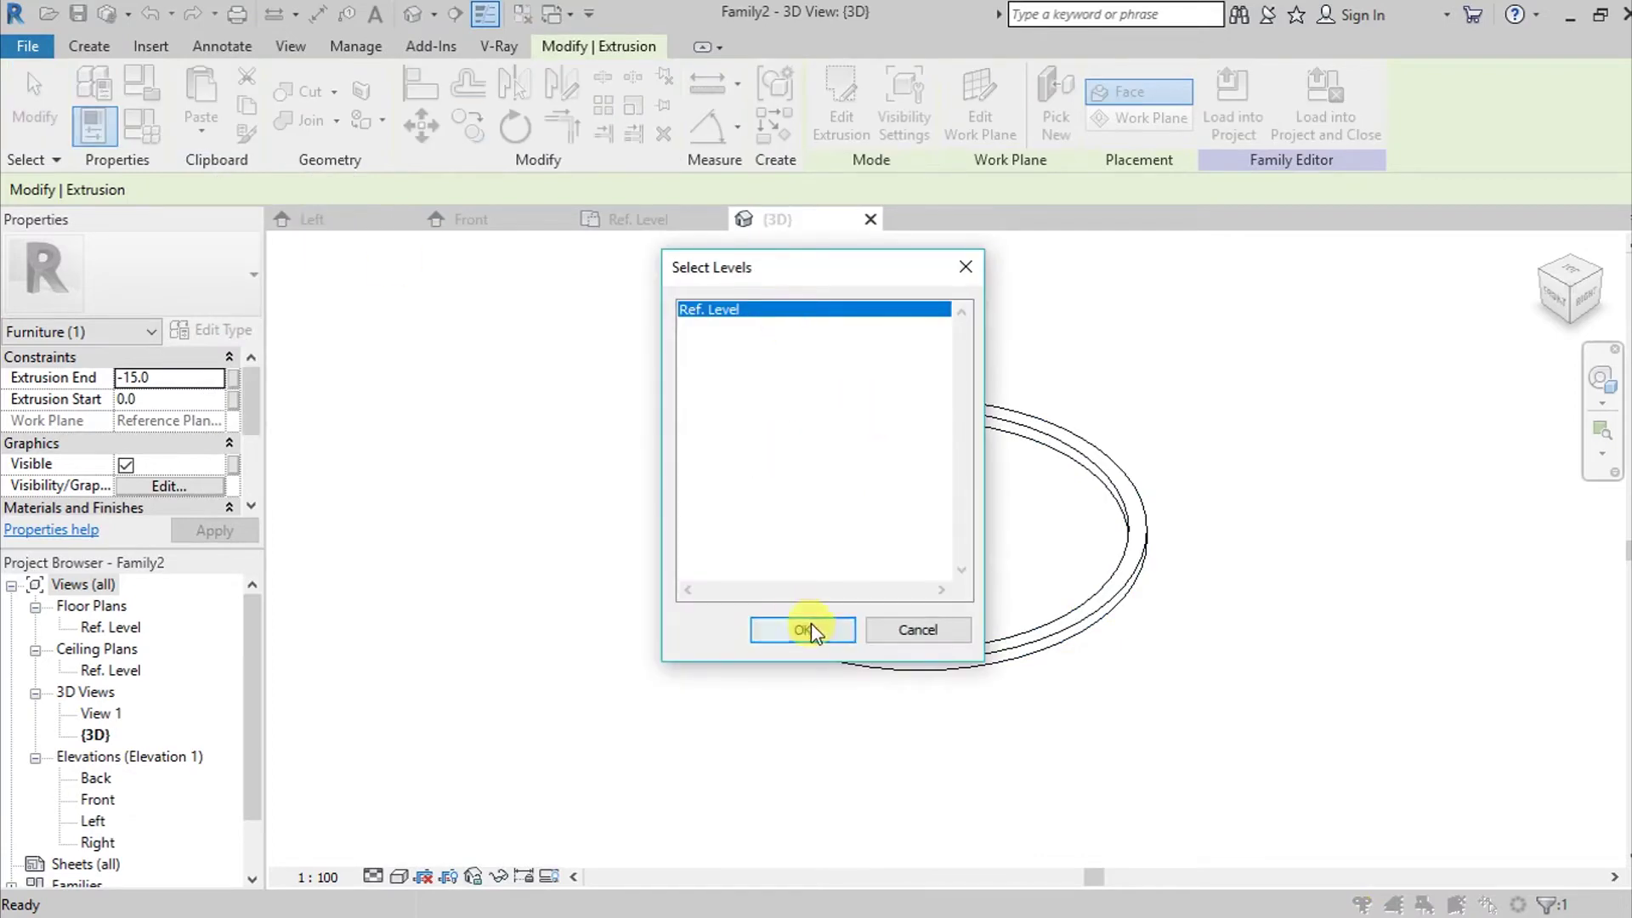
left_click(804, 629)
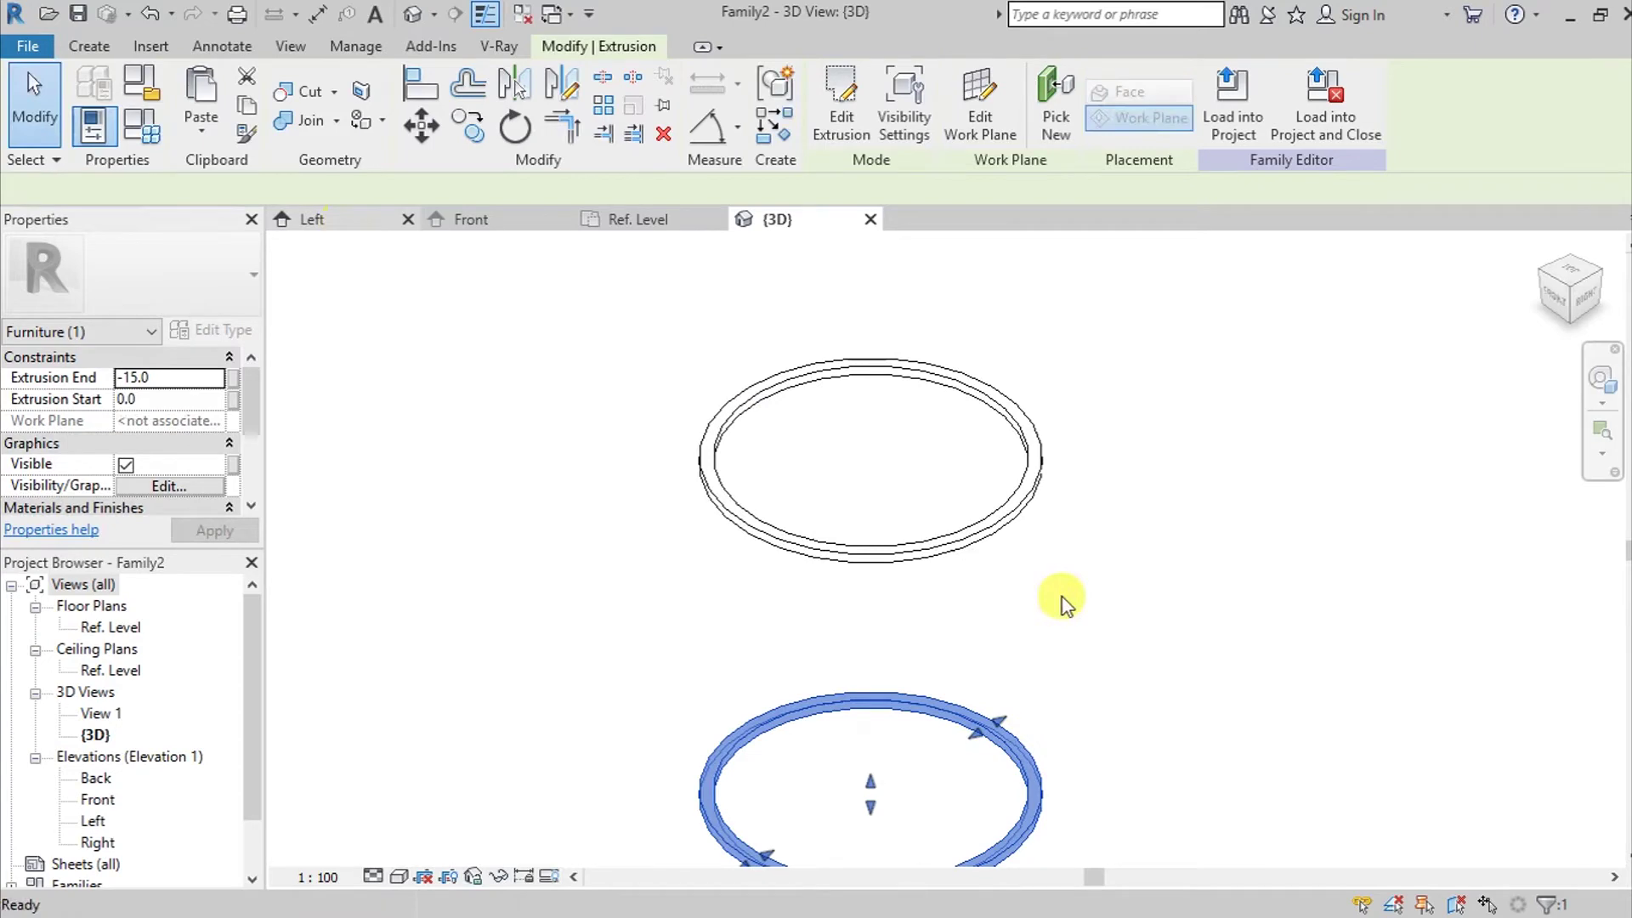
Step: Set the pasted lower ring's extrusion end to 15 mm in the Left elevation and check both rings in 3D
key("ctrl+Tab")
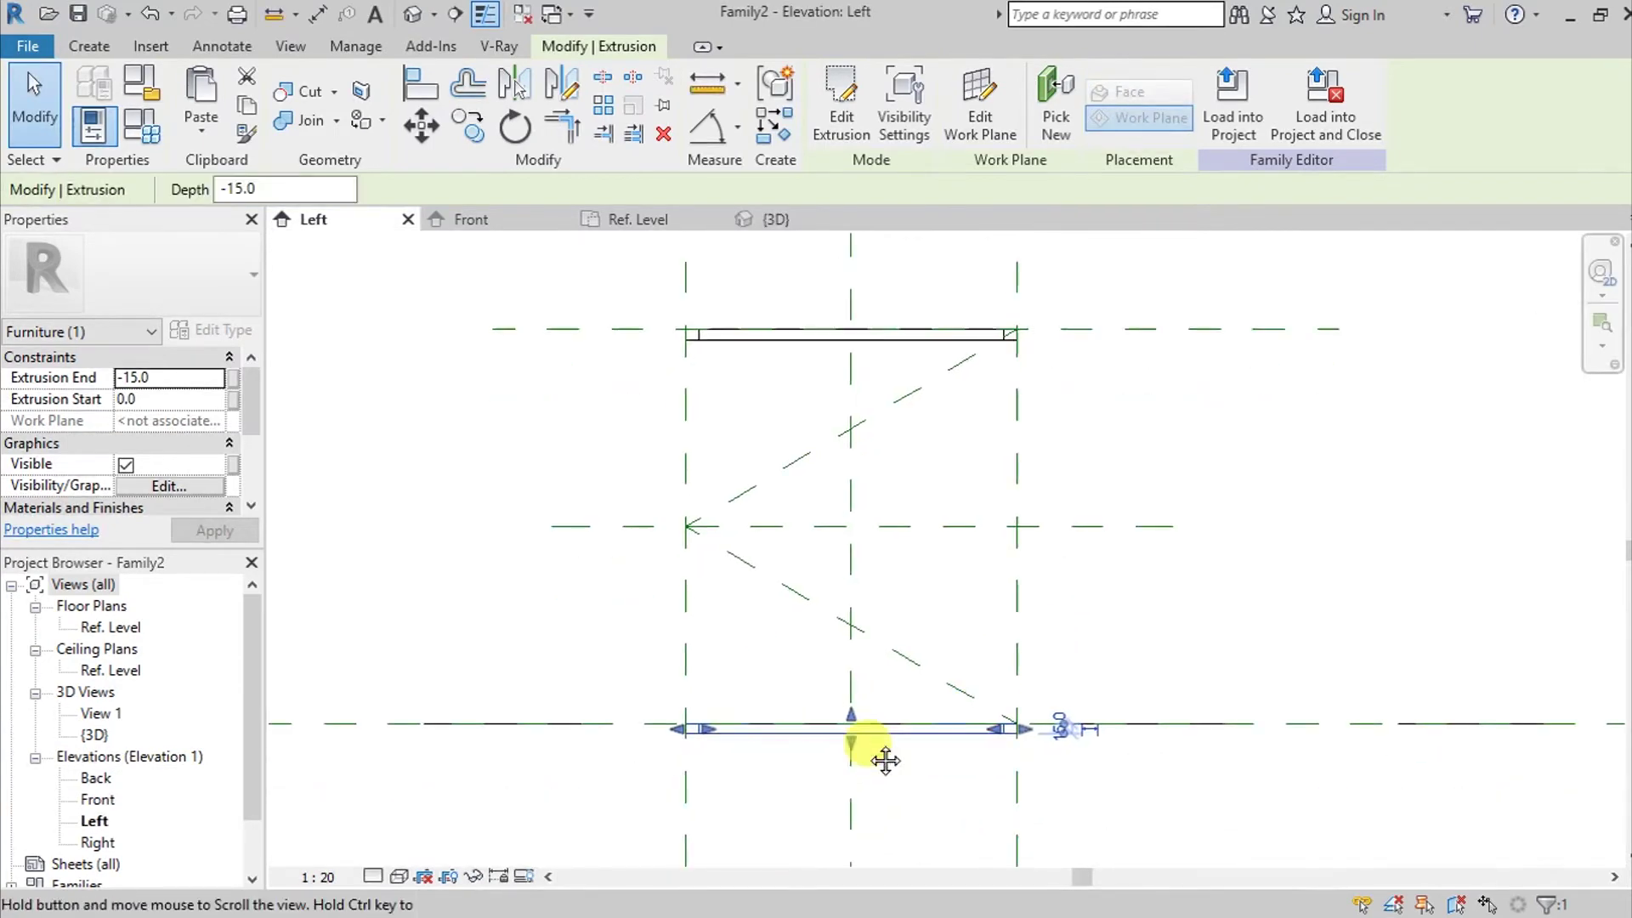
scroll(875, 656, "up", 4)
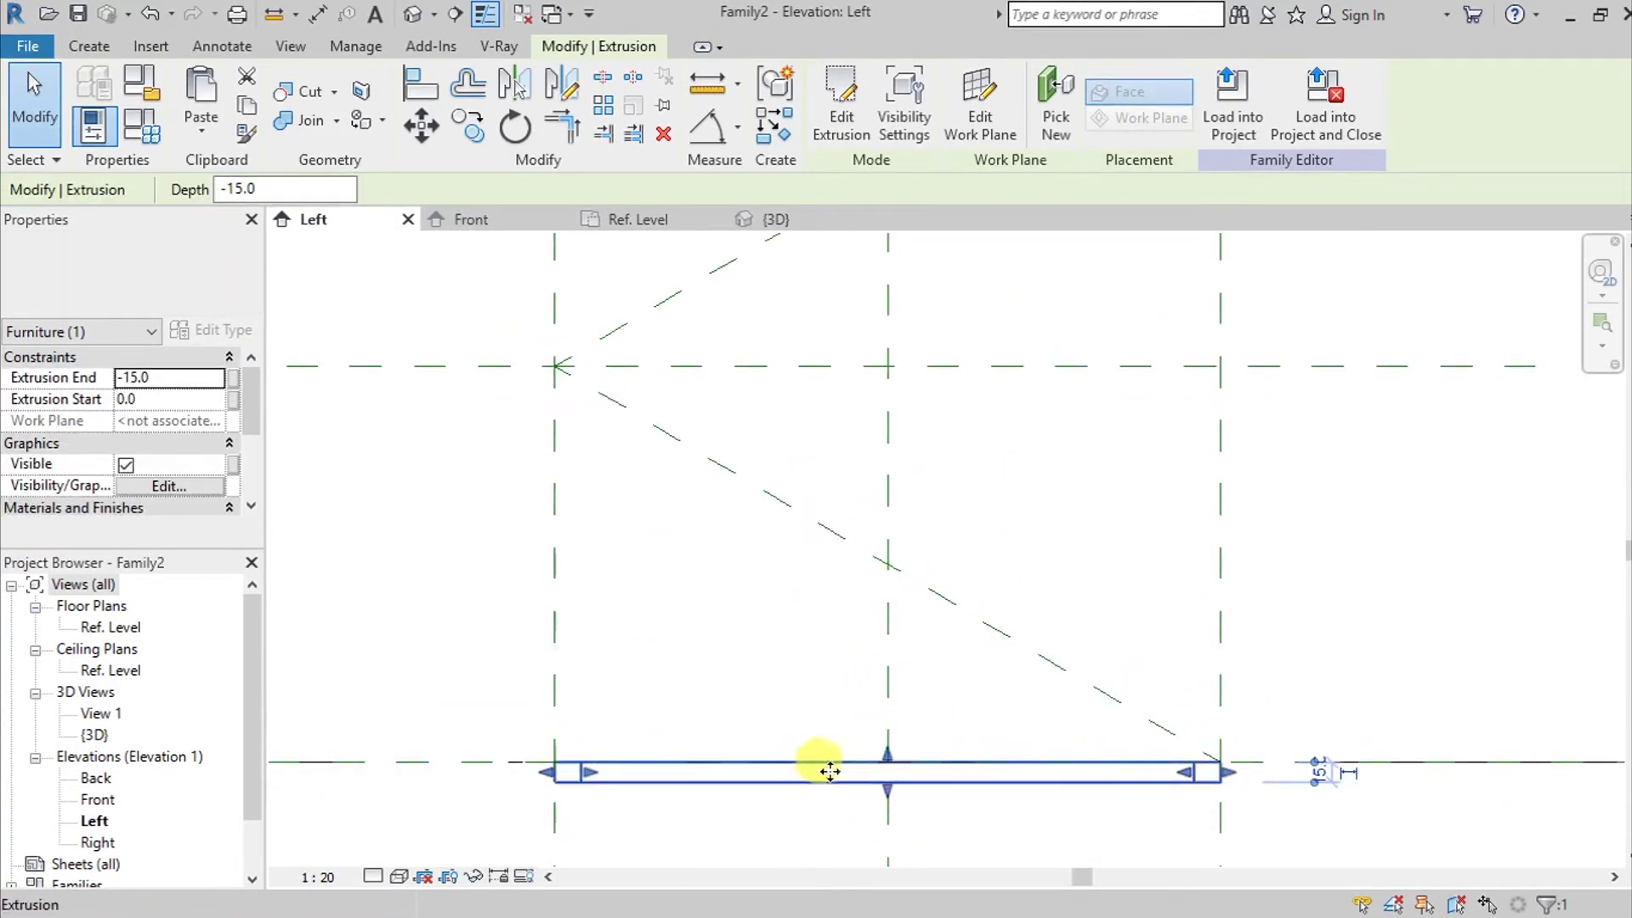
left_click(125, 376)
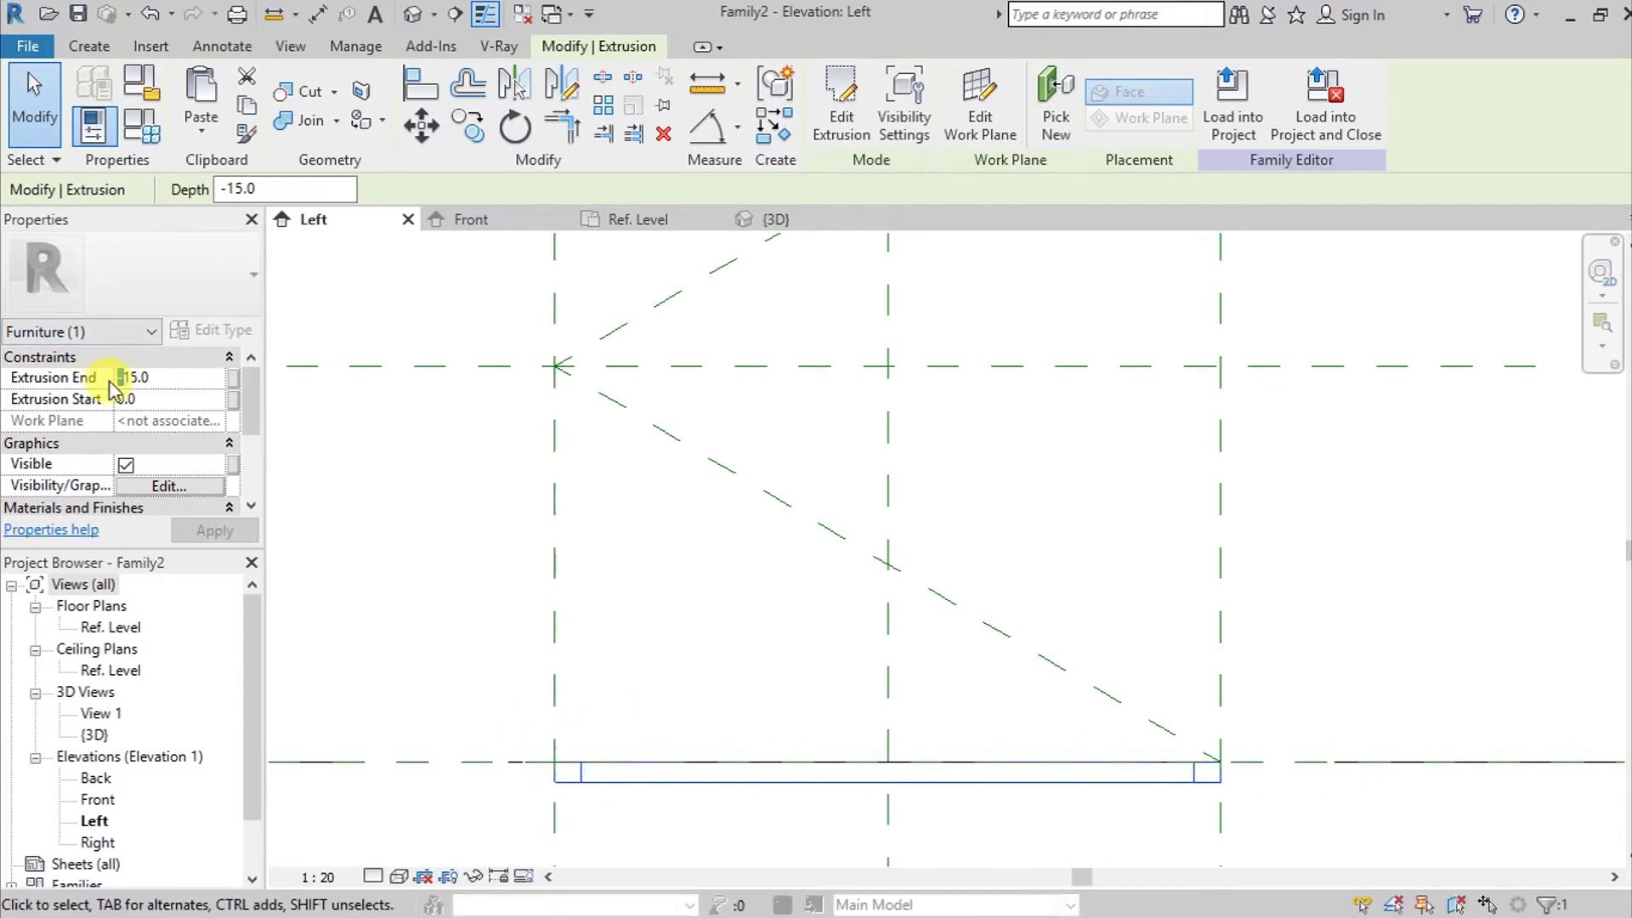
left_click(215, 531)
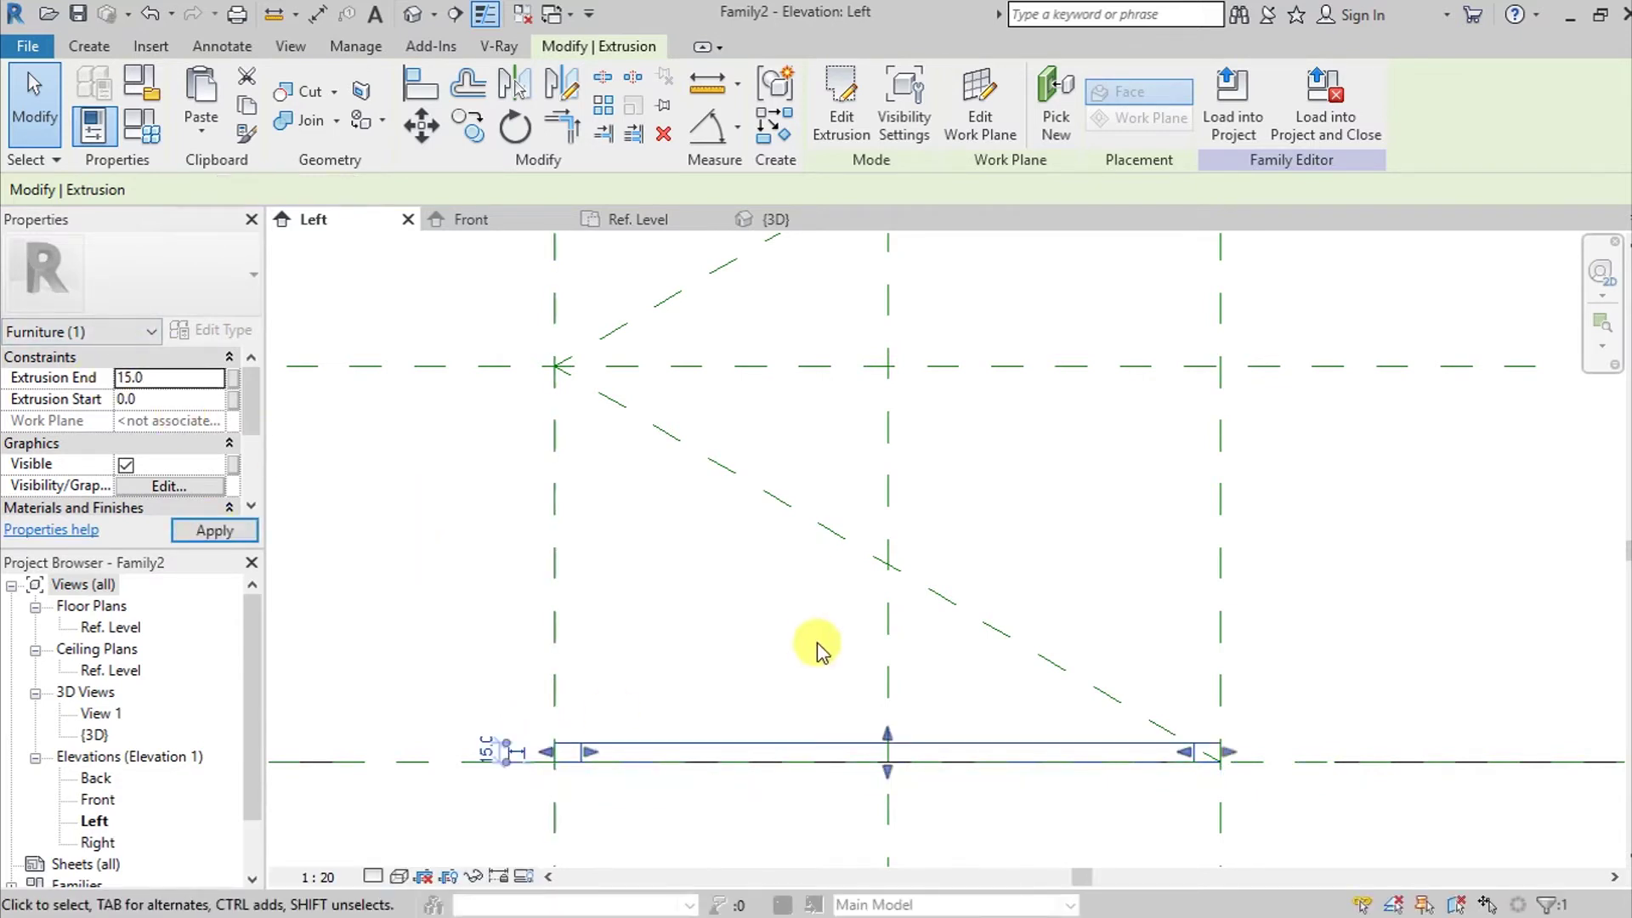
scroll(893, 657, "down", 3)
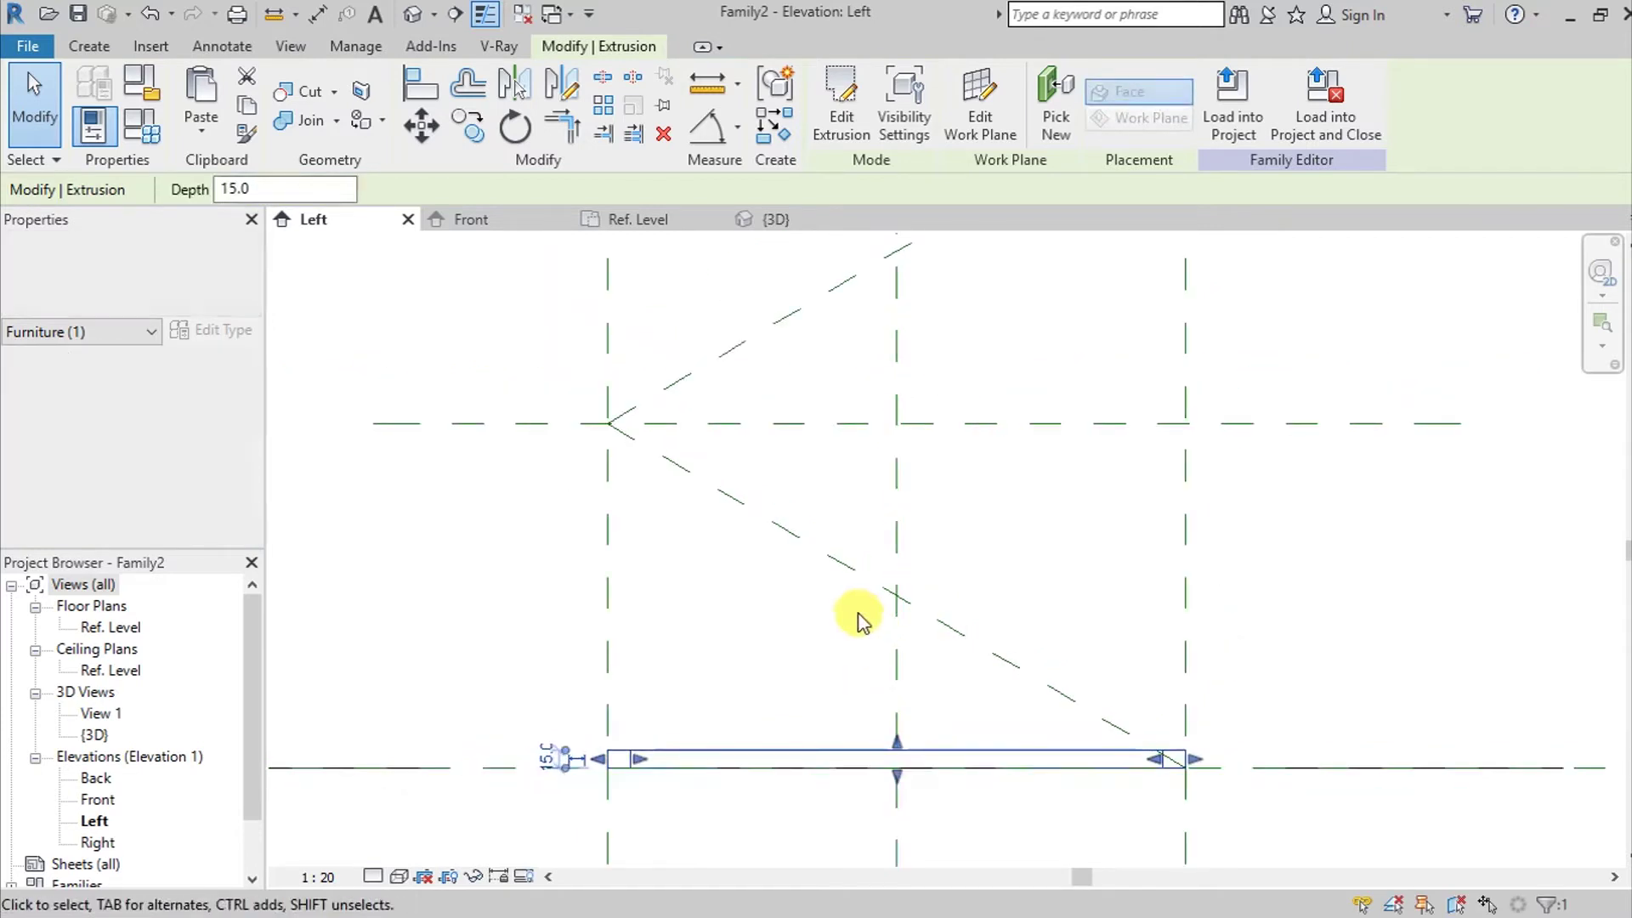
middle_click_drag(884, 531, 909, 634)
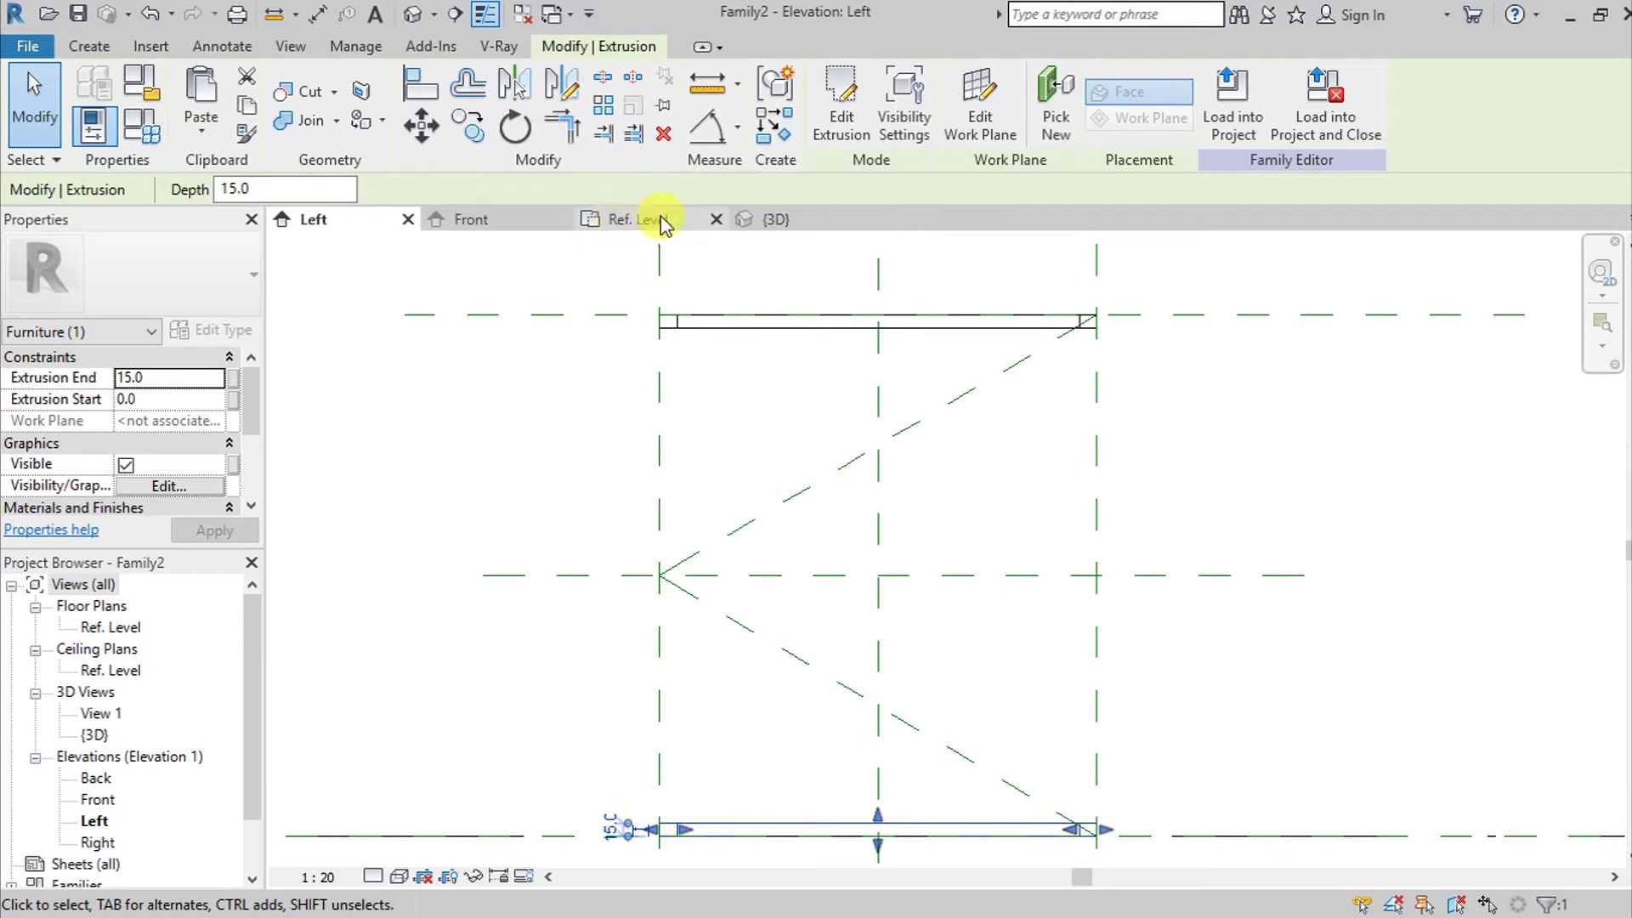
left_click(767, 219)
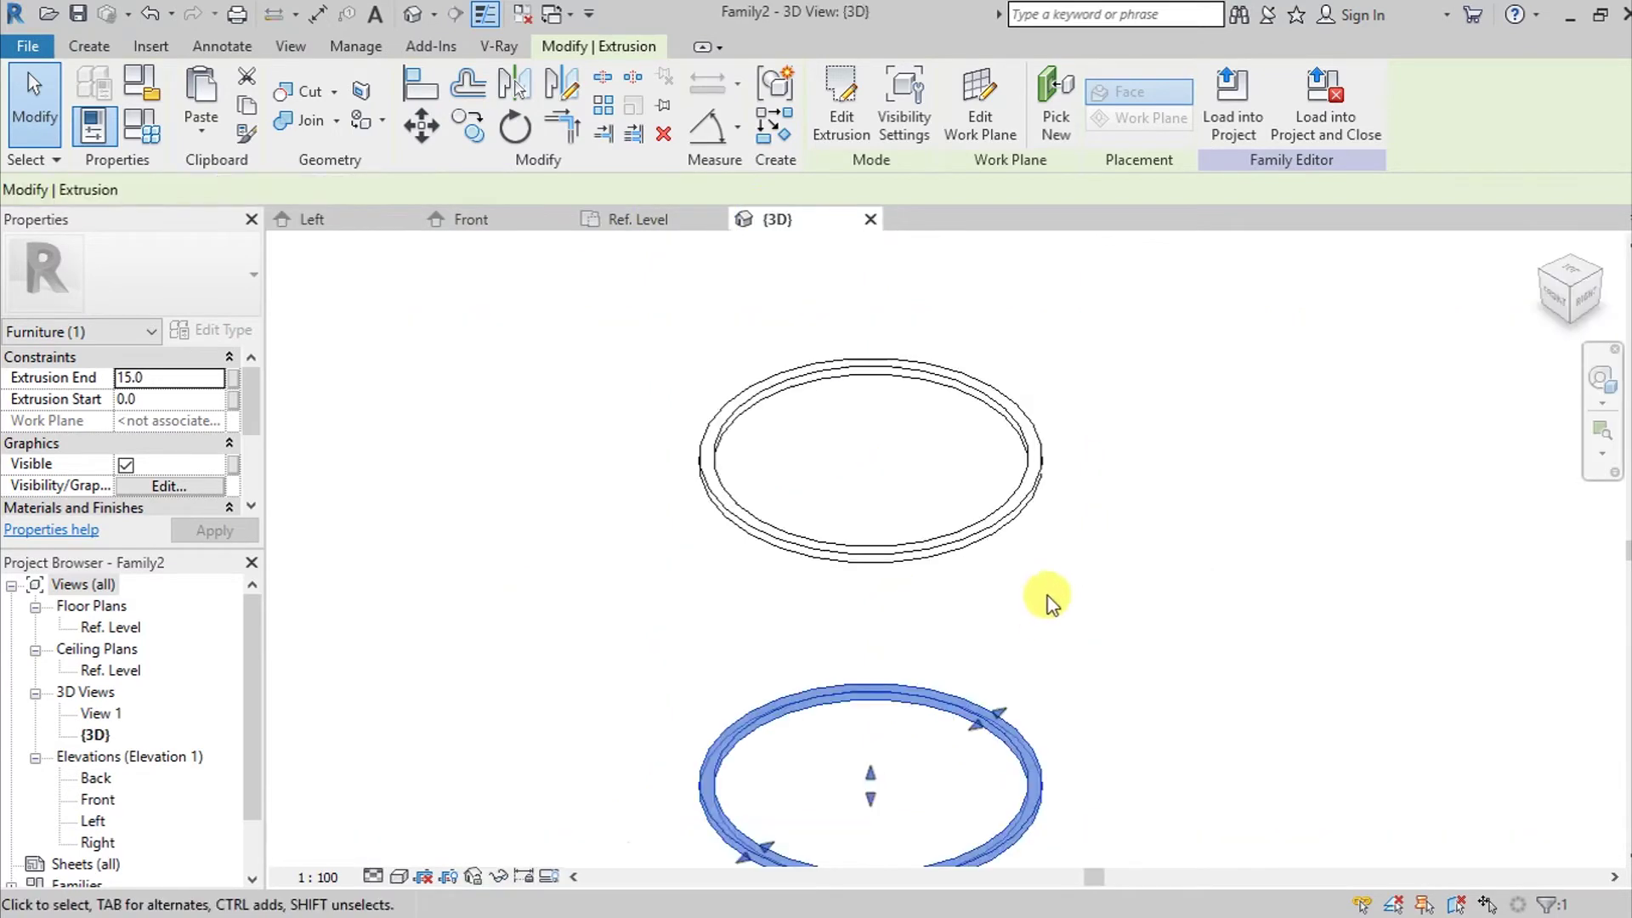
left_click(1131, 665)
middle_click_drag(1131, 665, 1232, 503, "shift")
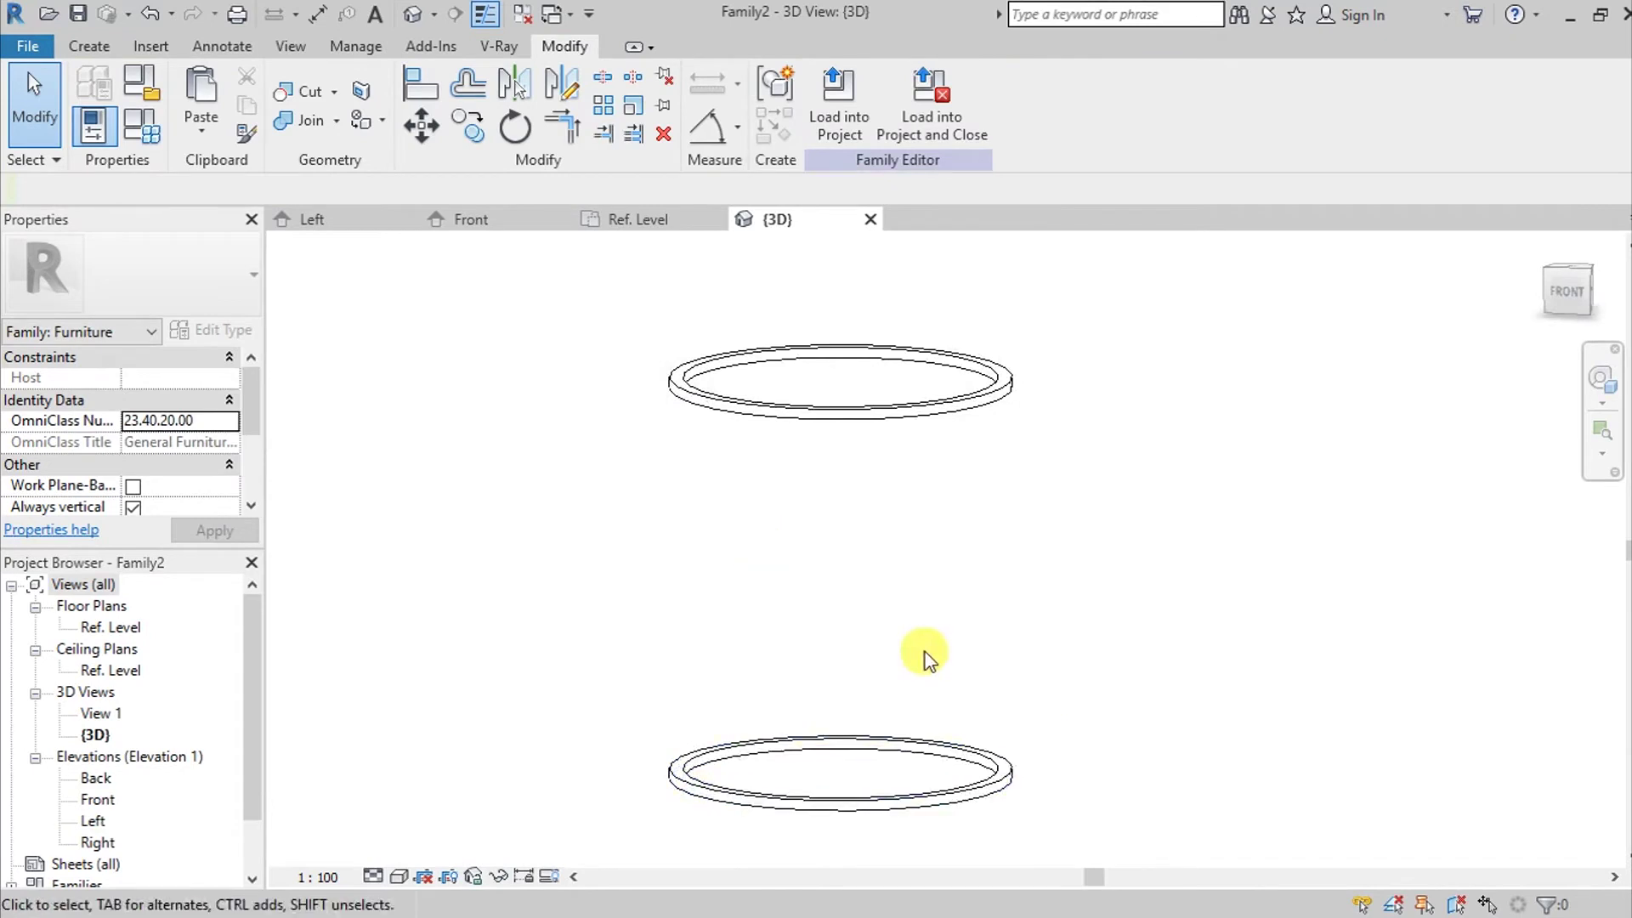
Step: Start an extrusion from the Left elevation on work plane Reference Plane : s1 and open Elevation: Front for sketching
left_click(323, 220)
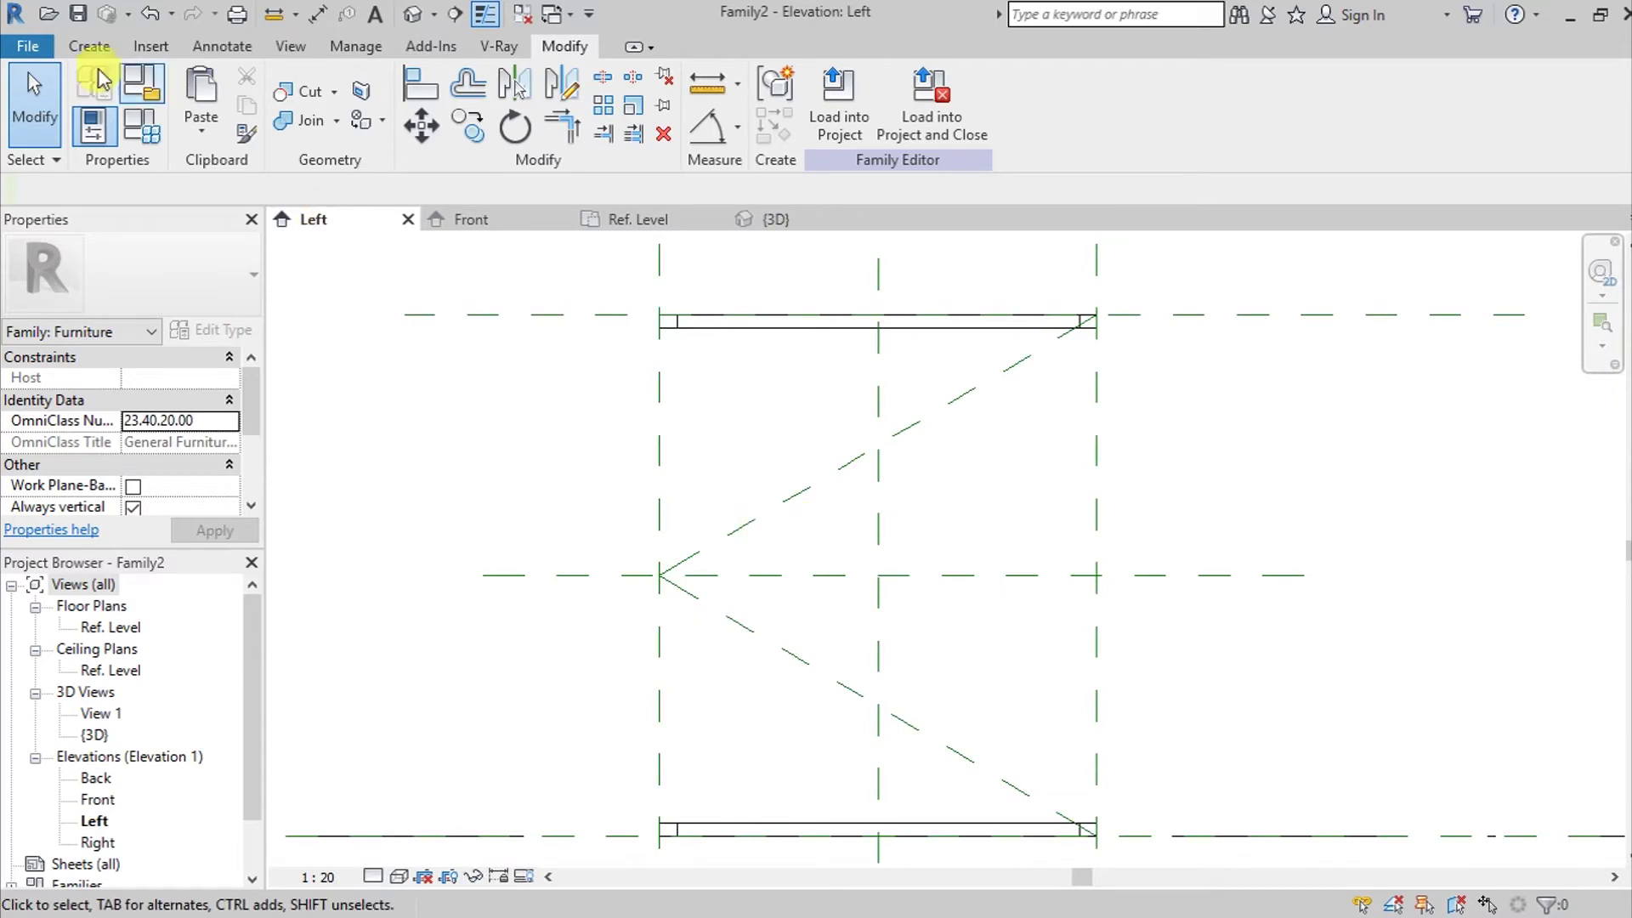
left_click(89, 46)
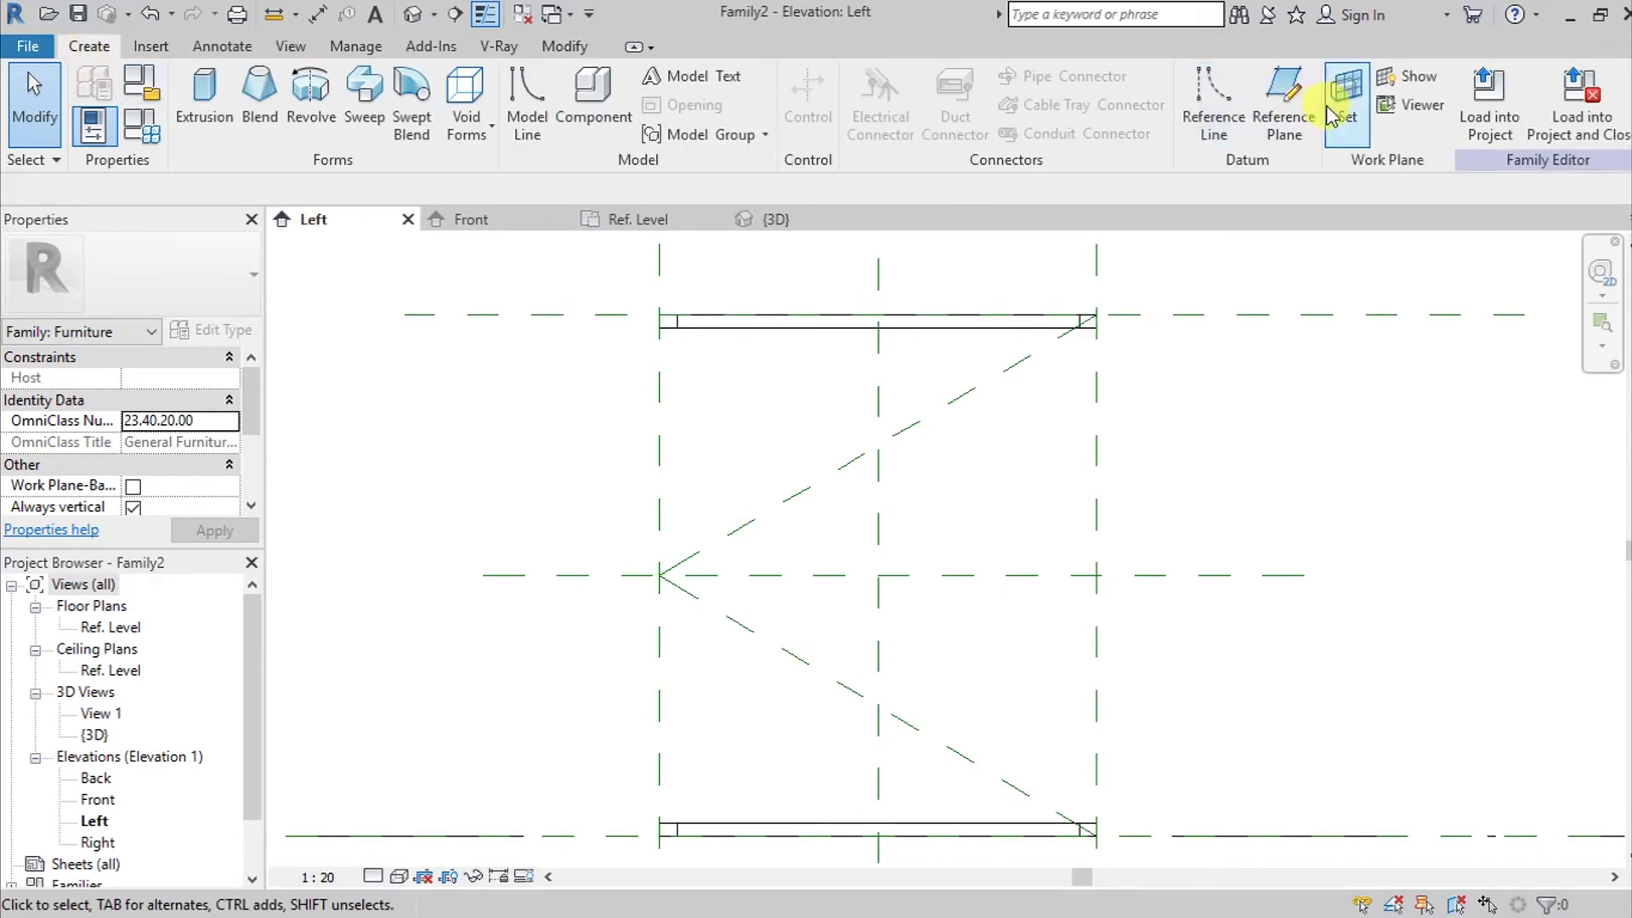
left_click(193, 109)
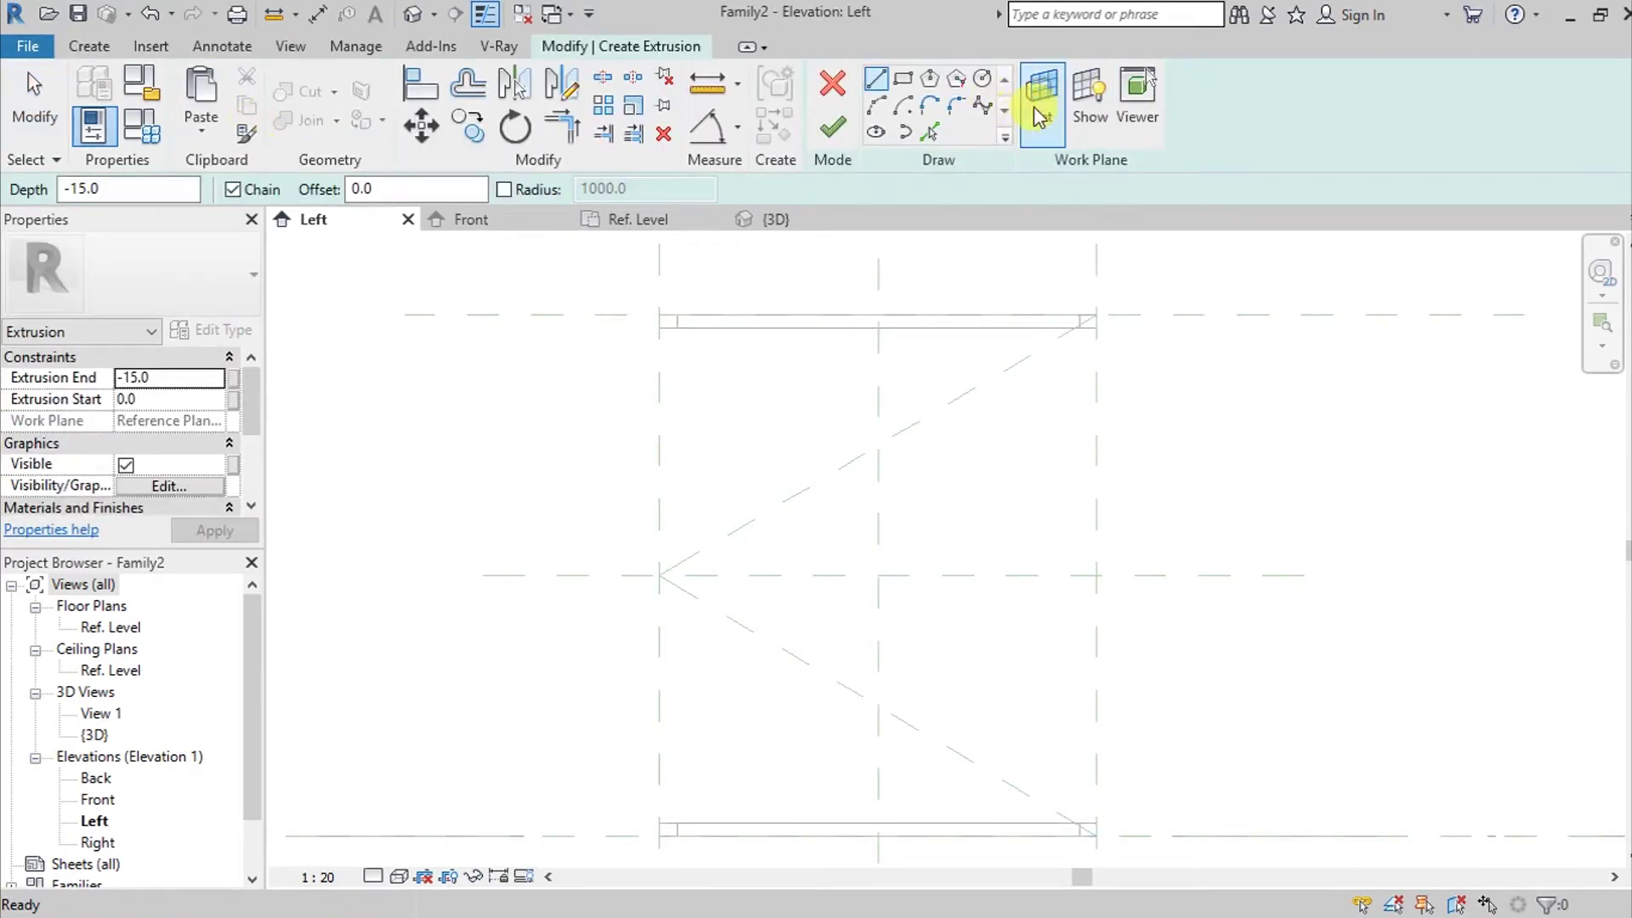
left_click(973, 468)
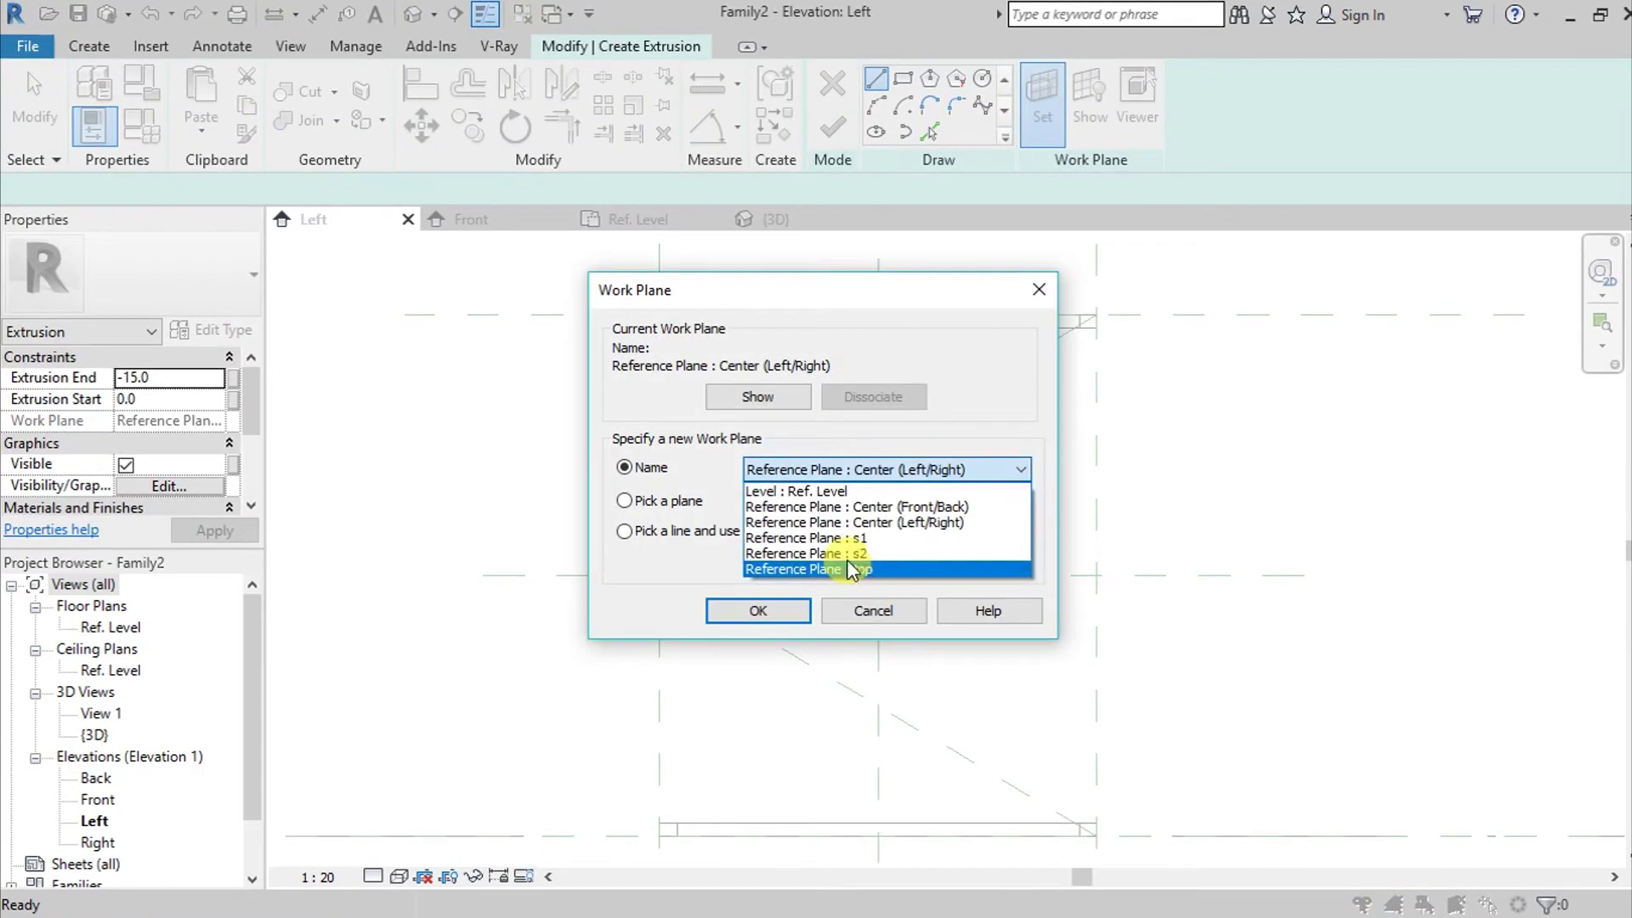
left_click(866, 540)
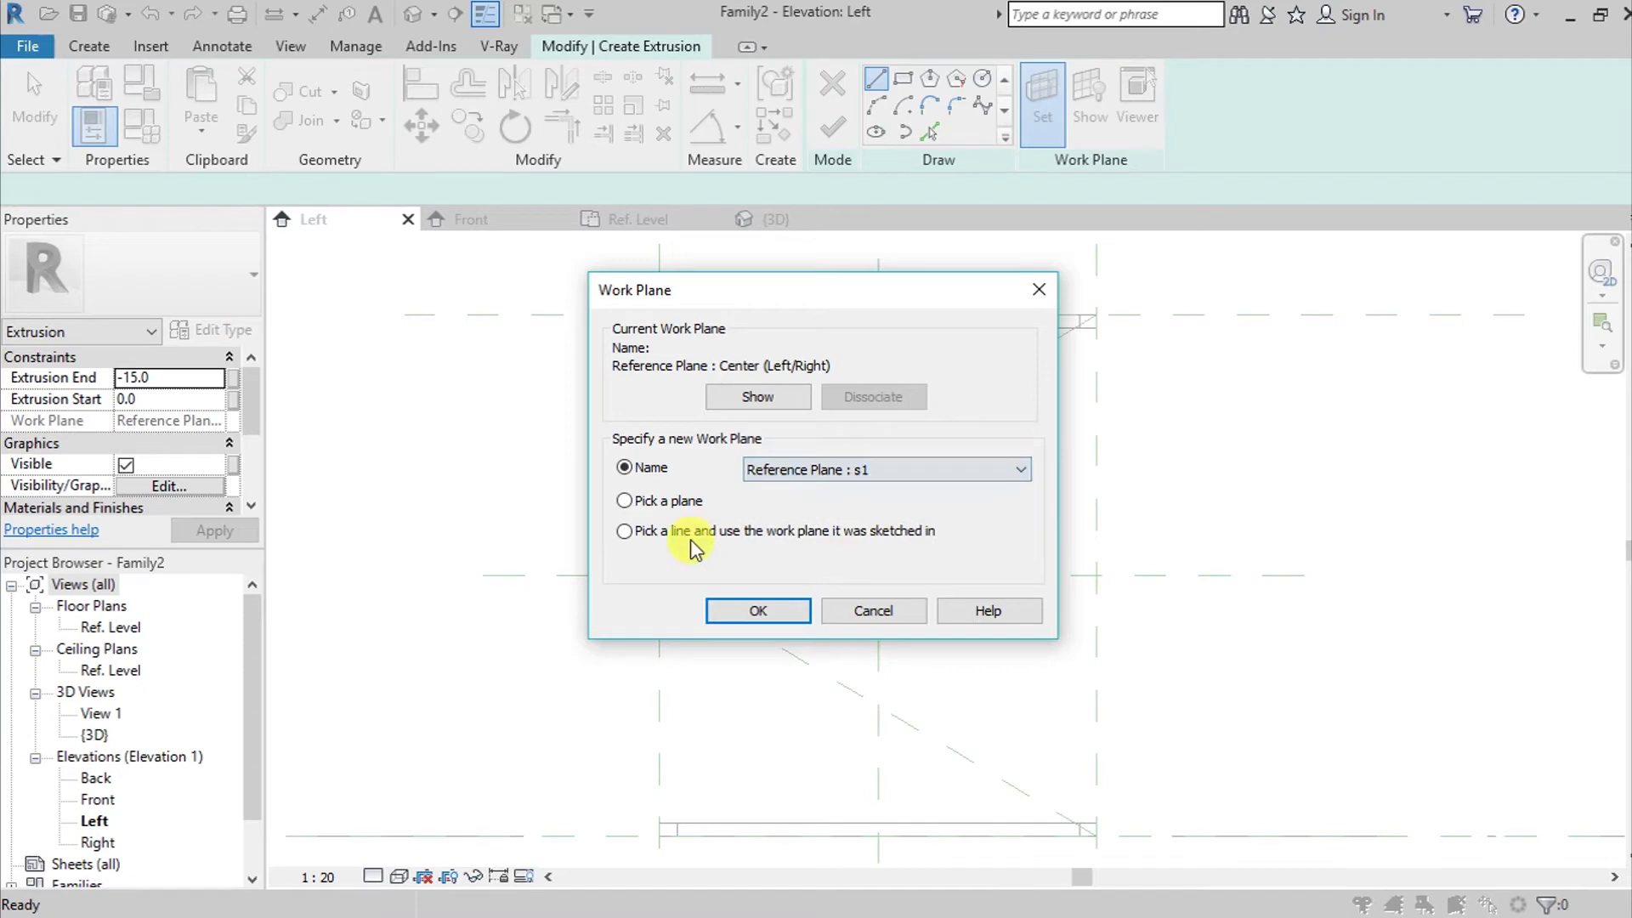
left_click(758, 612)
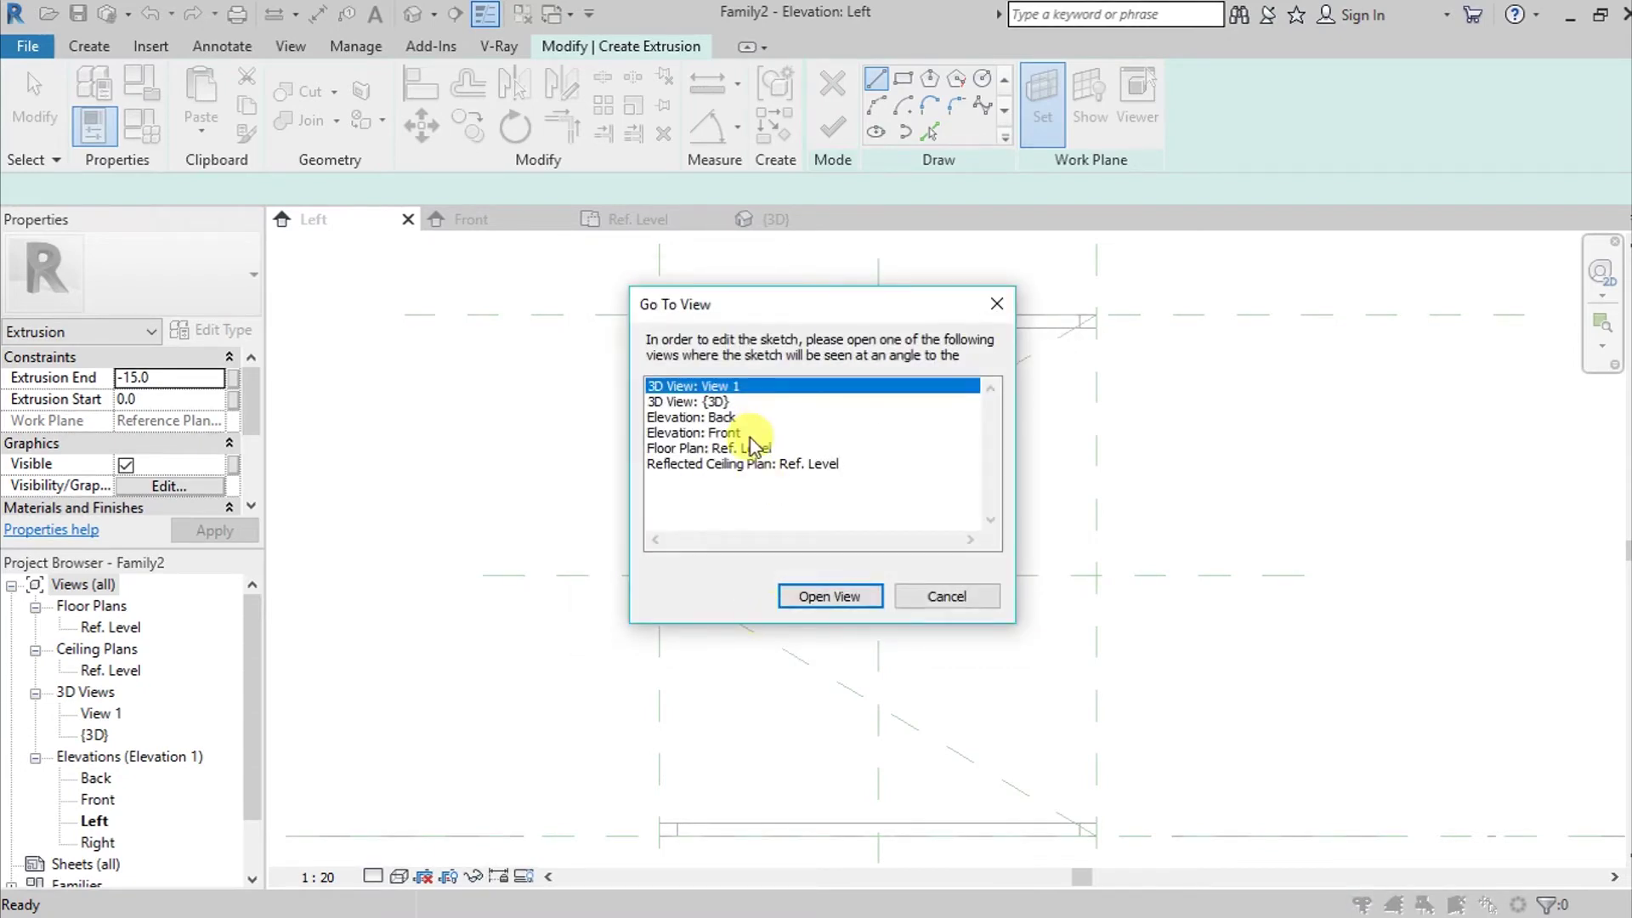
left_click(740, 433)
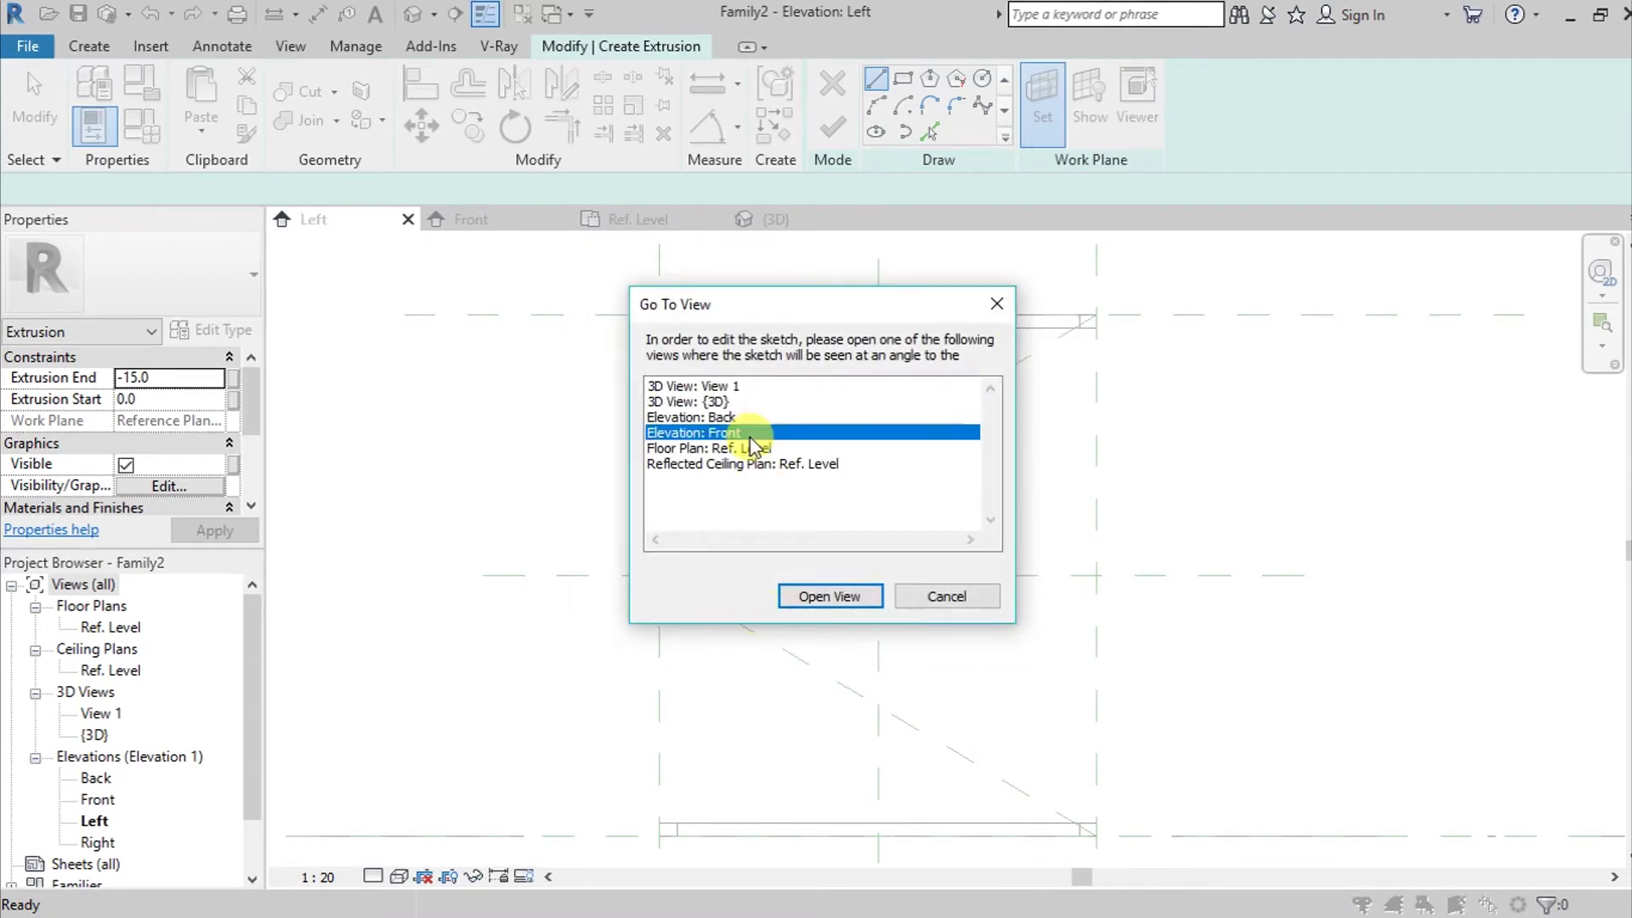
left_click(842, 598)
Step: Sketch a circle of radius 250 mm centred on the reference plane intersection midway between the two rings
scroll(957, 661, "up", 3)
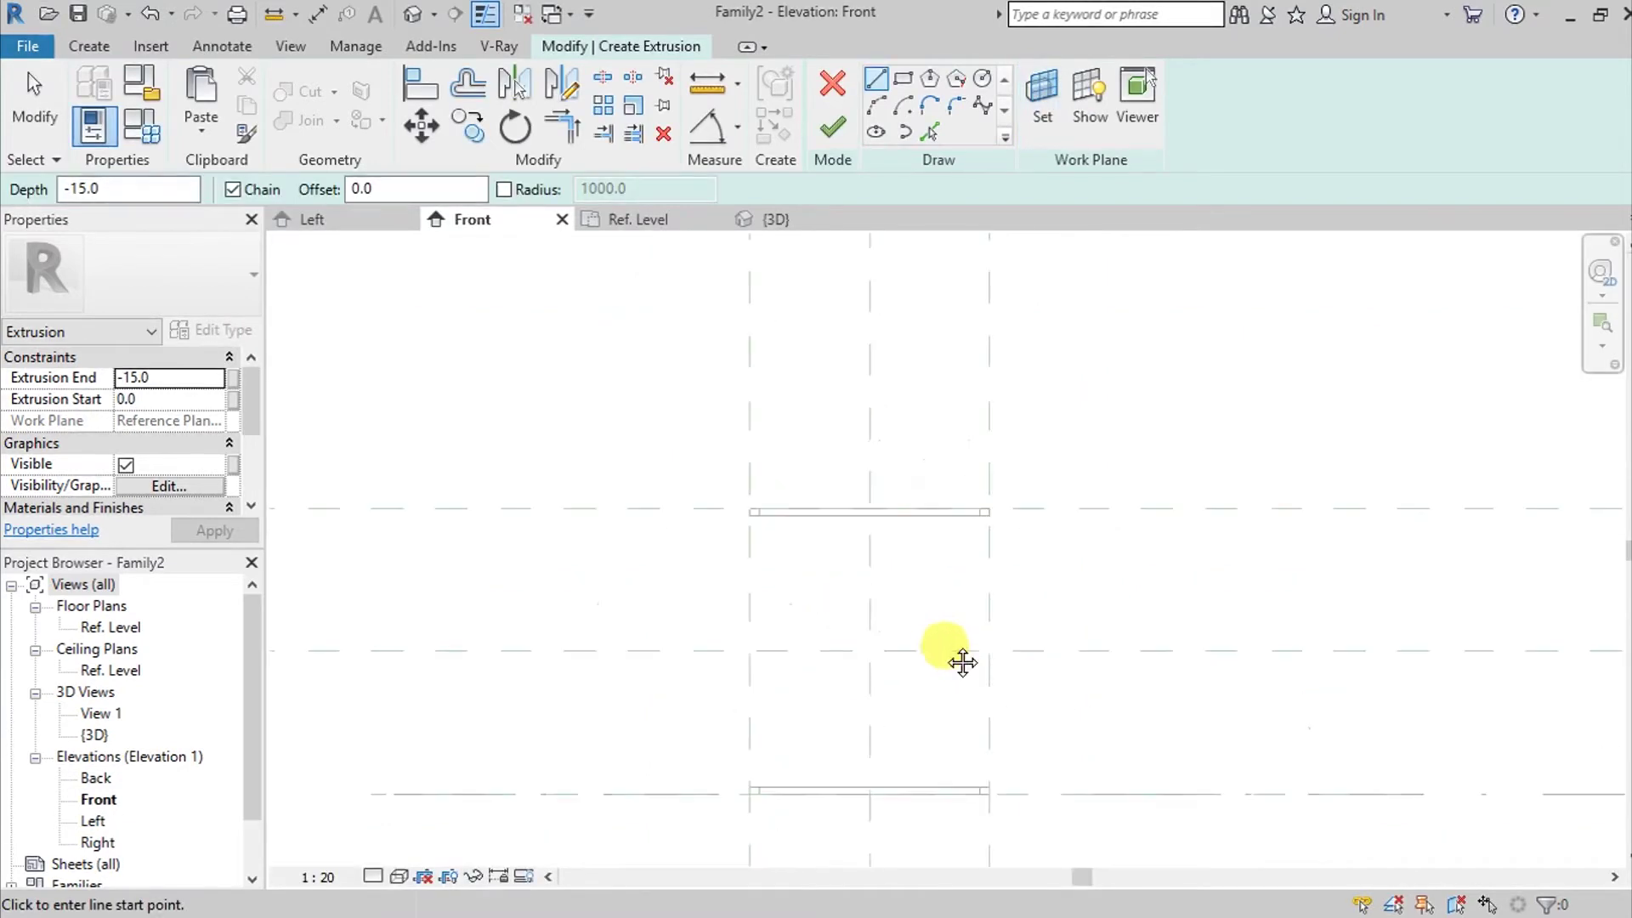
middle_click_drag(958, 660, 965, 623)
left_click(982, 79)
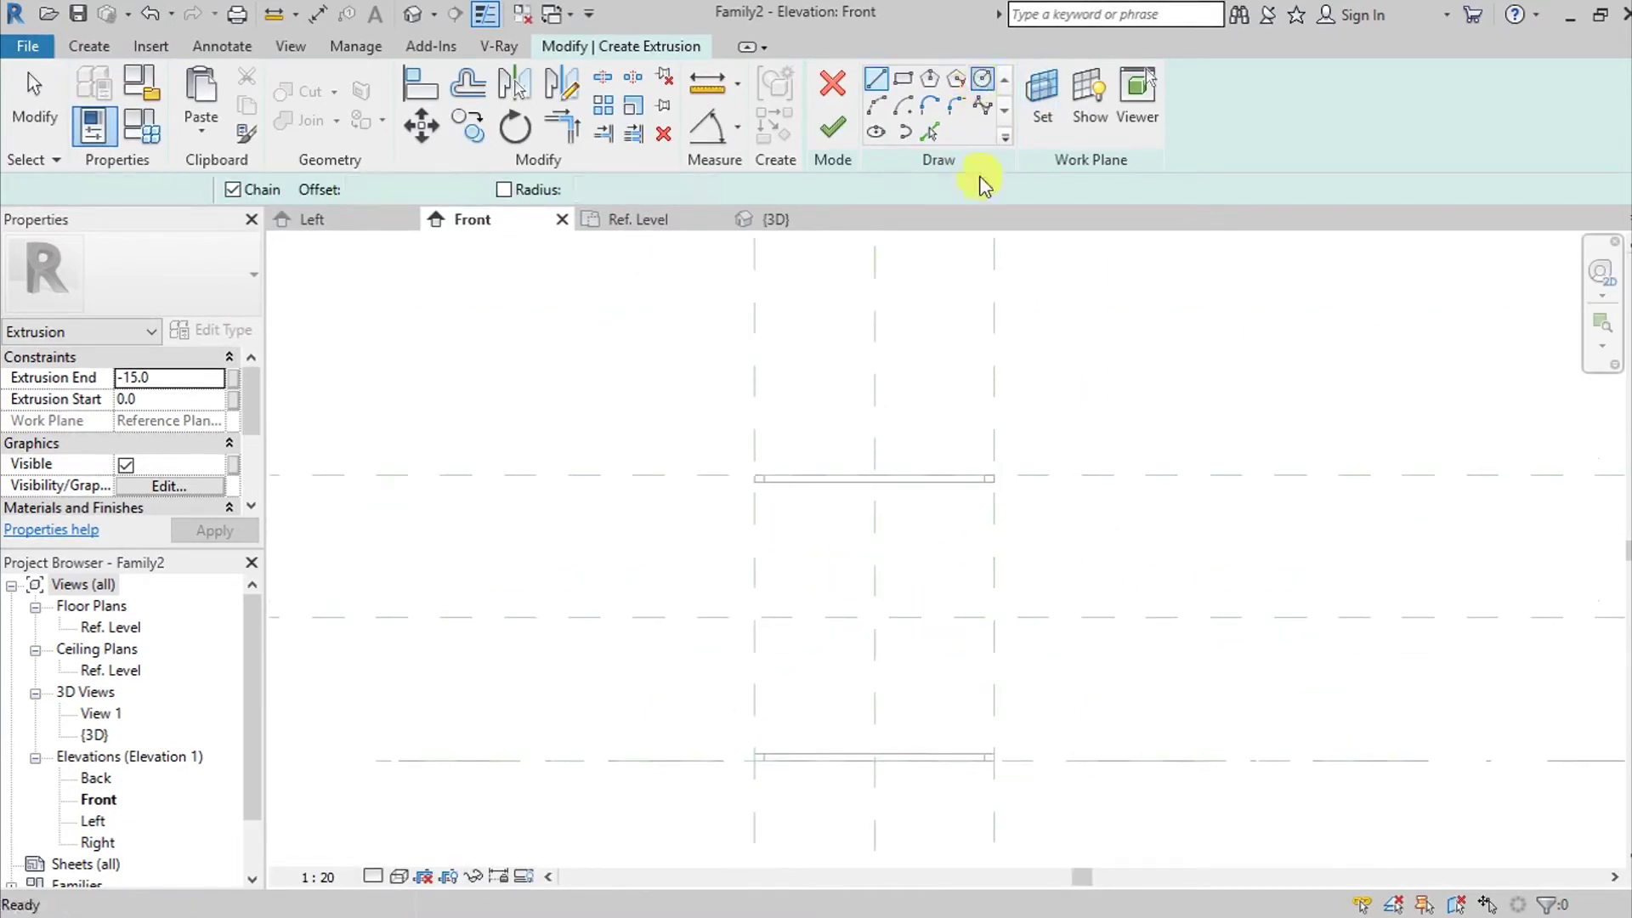
scroll(848, 613, "up", 1)
middle_click_drag(849, 612, 904, 580)
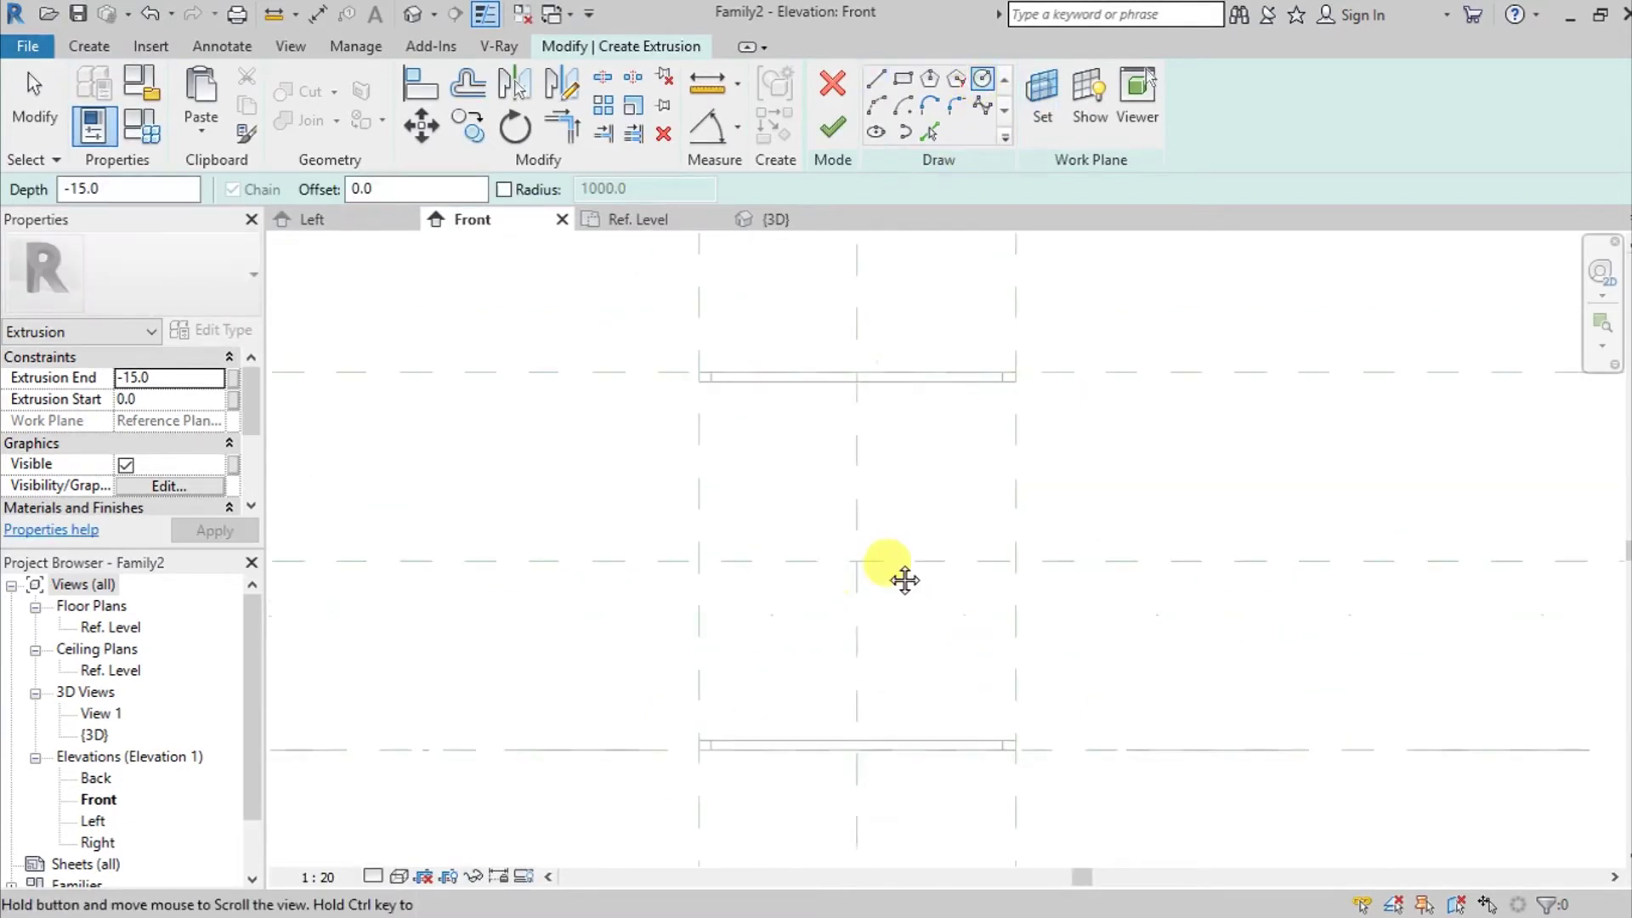
left_click(857, 561)
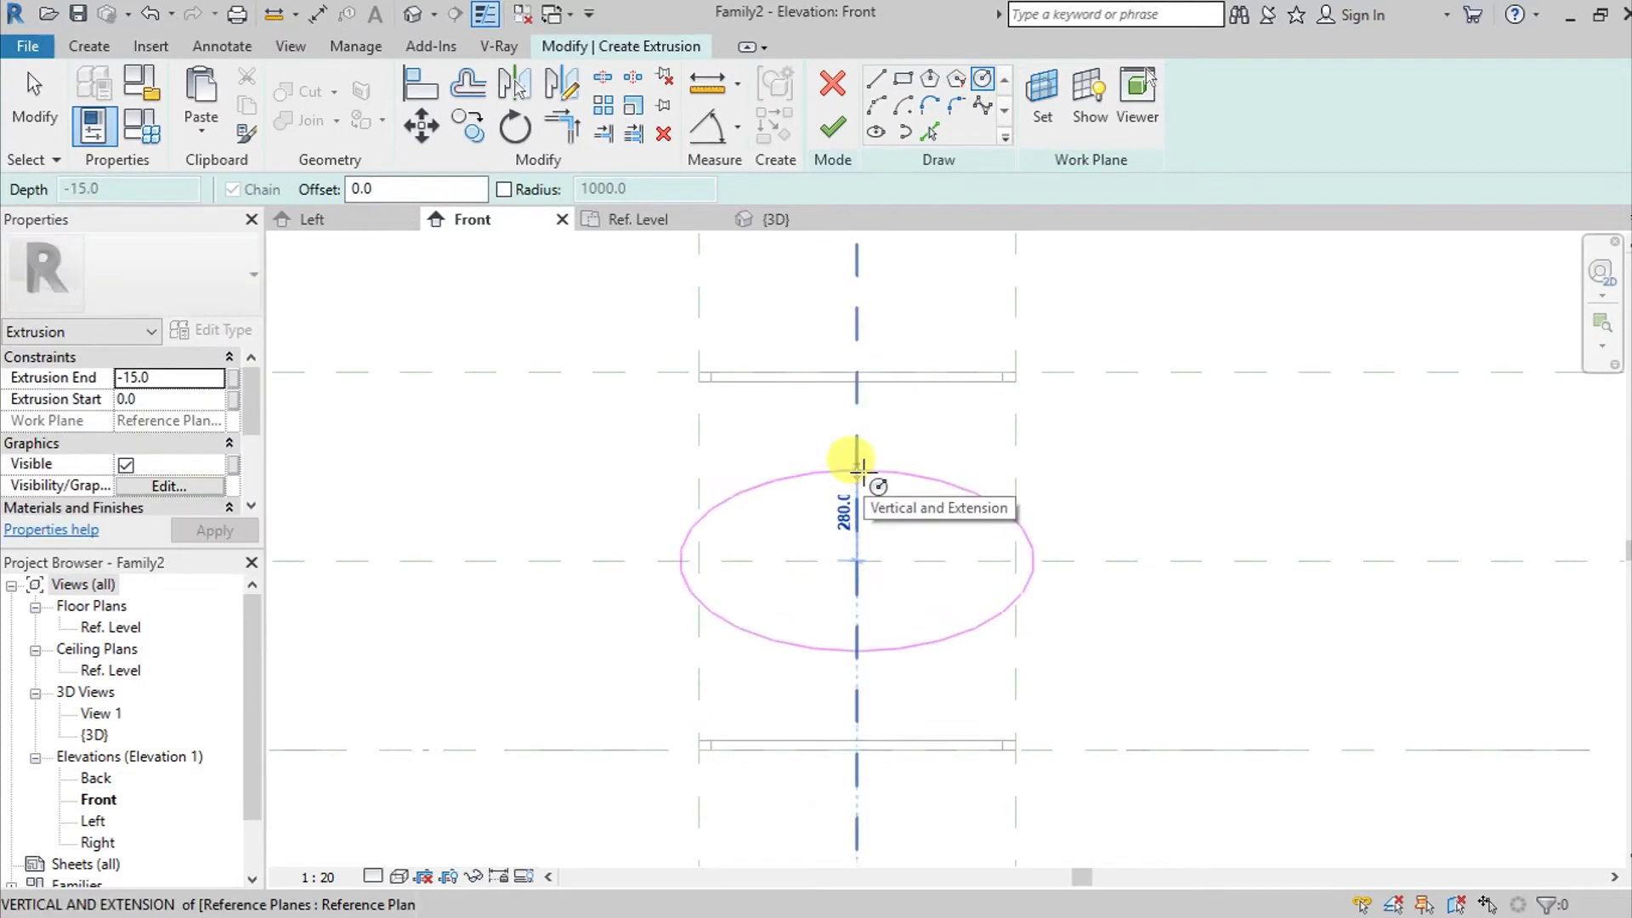
left_click(857, 483)
left_click(906, 517)
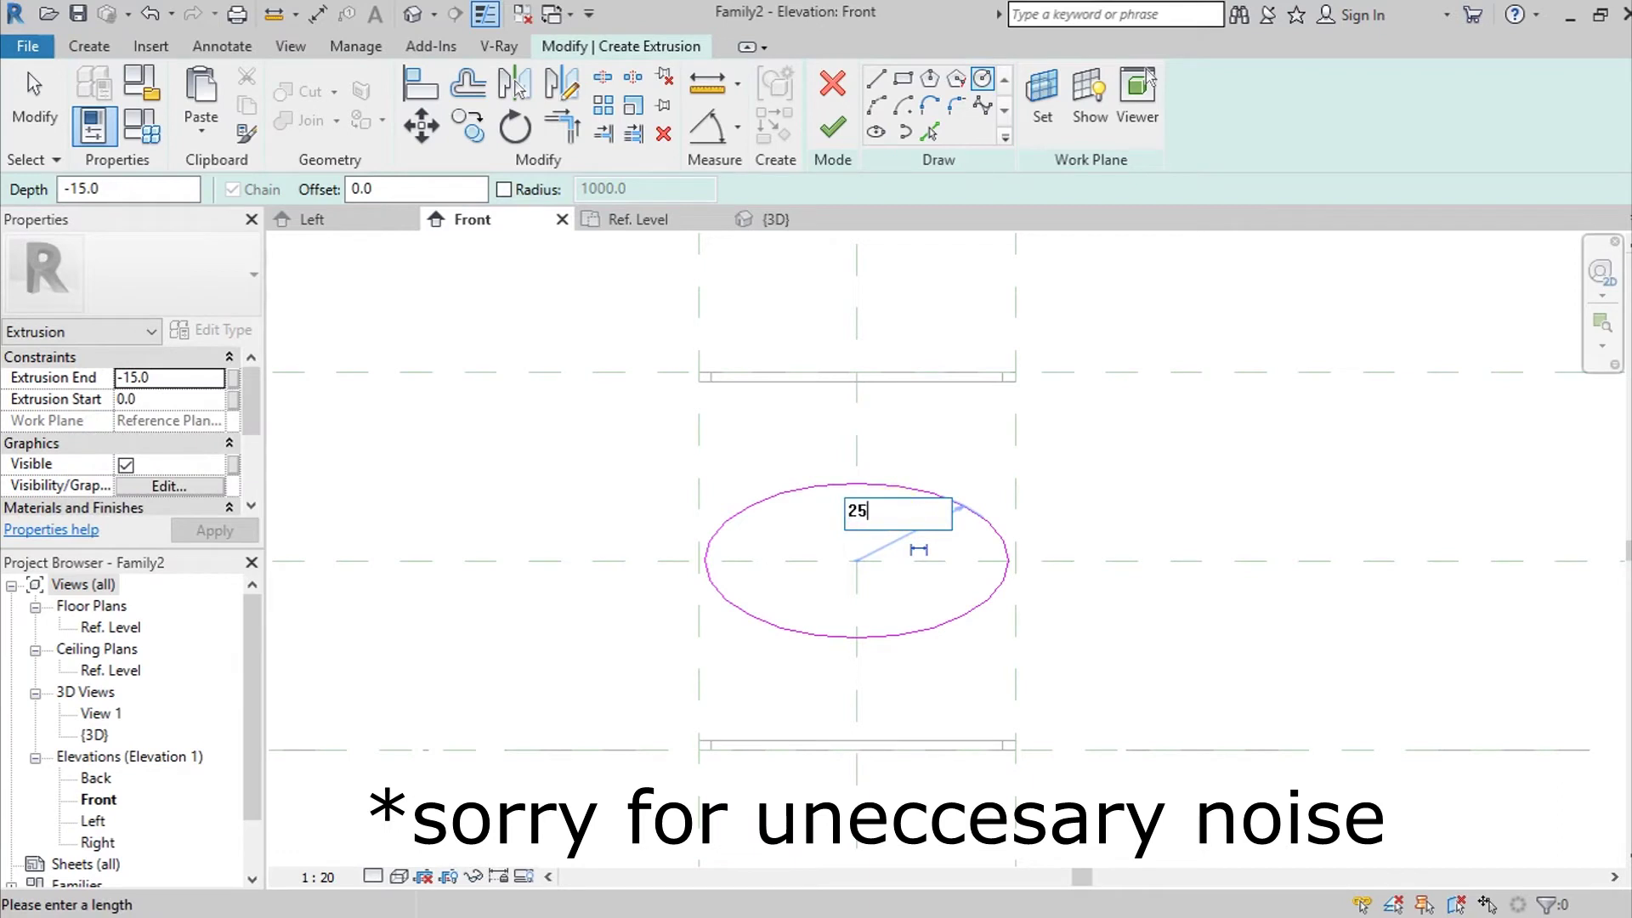
type("250")
key("Return")
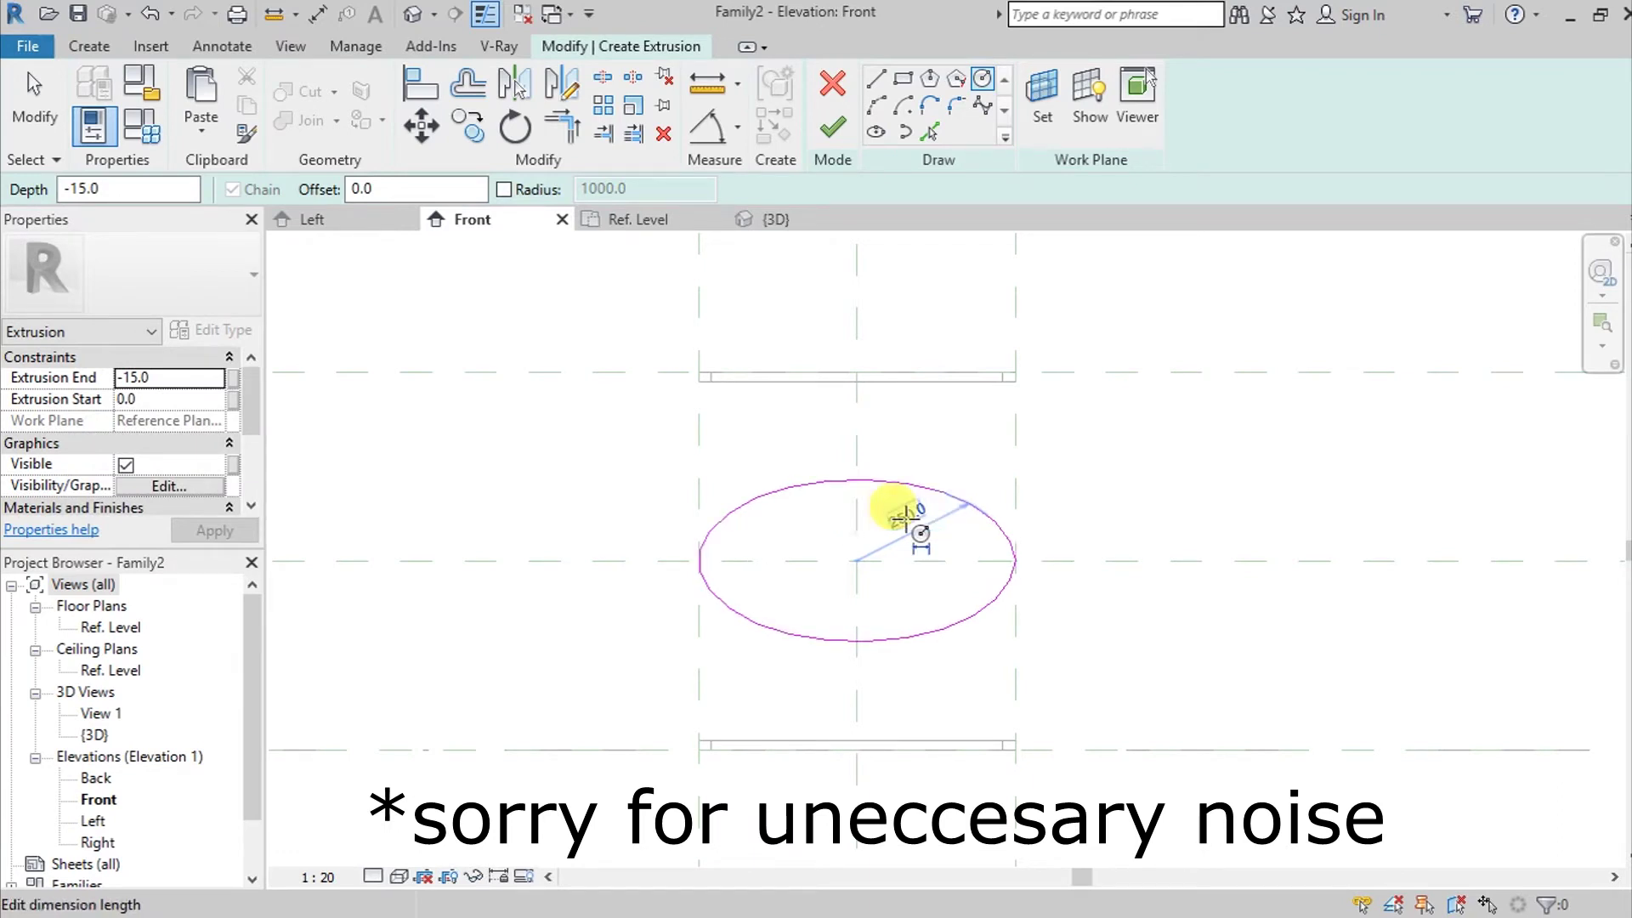
Step: Add a concentric inner circle of radius 230 mm and finish the tilted ring extrusion
scroll(854, 559, "up", 3)
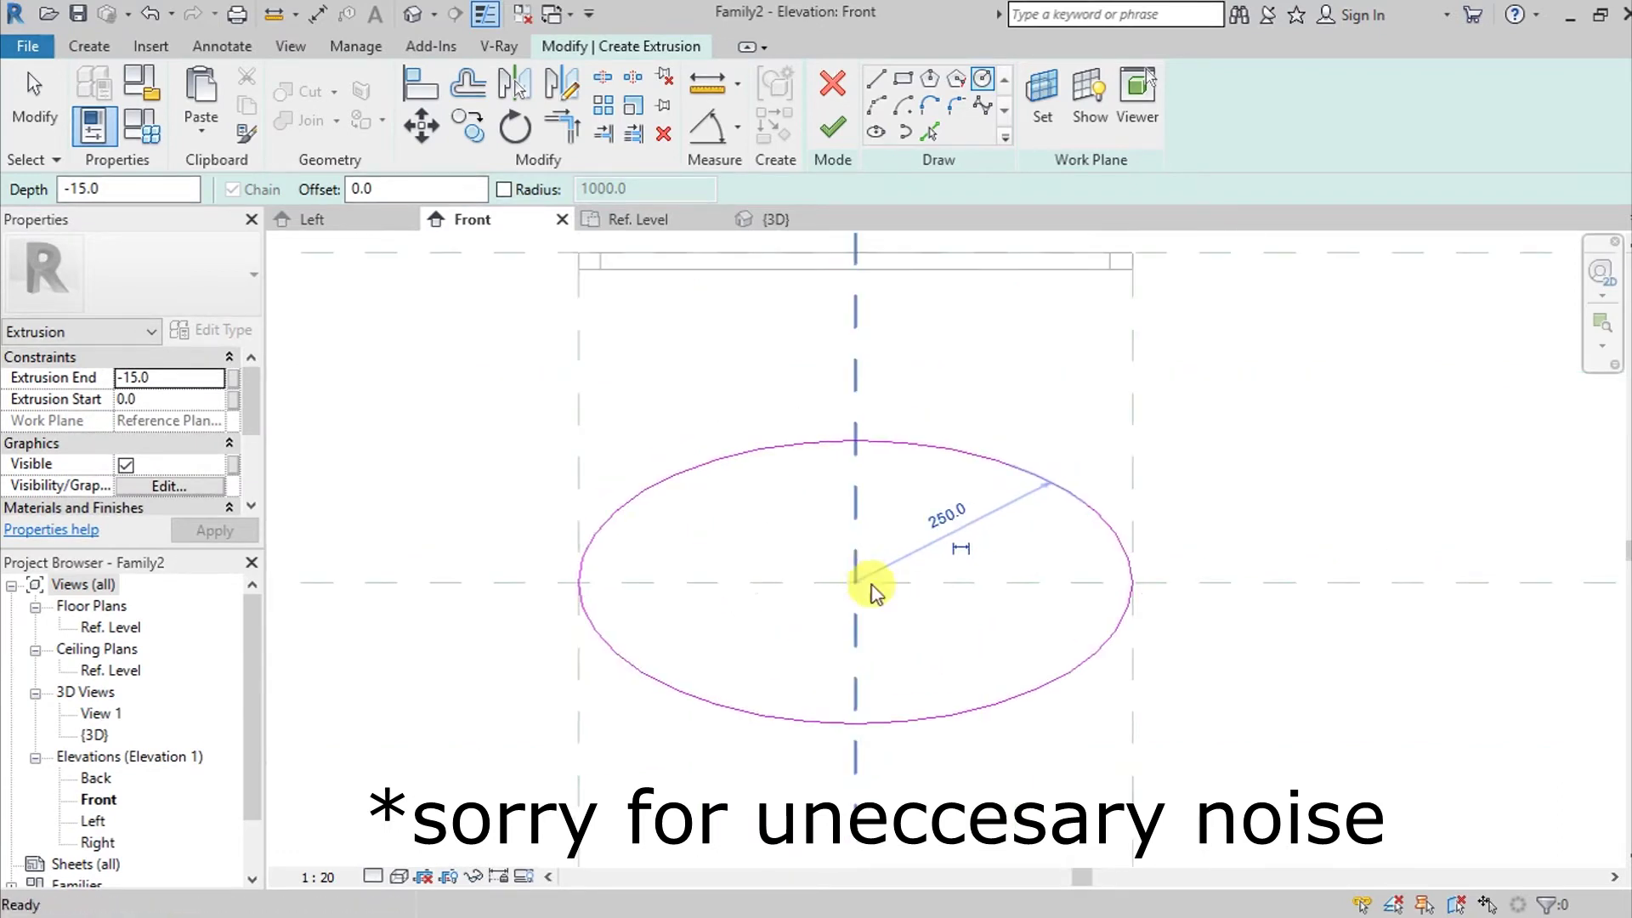
scroll(857, 586, "up", 2)
left_click(855, 582)
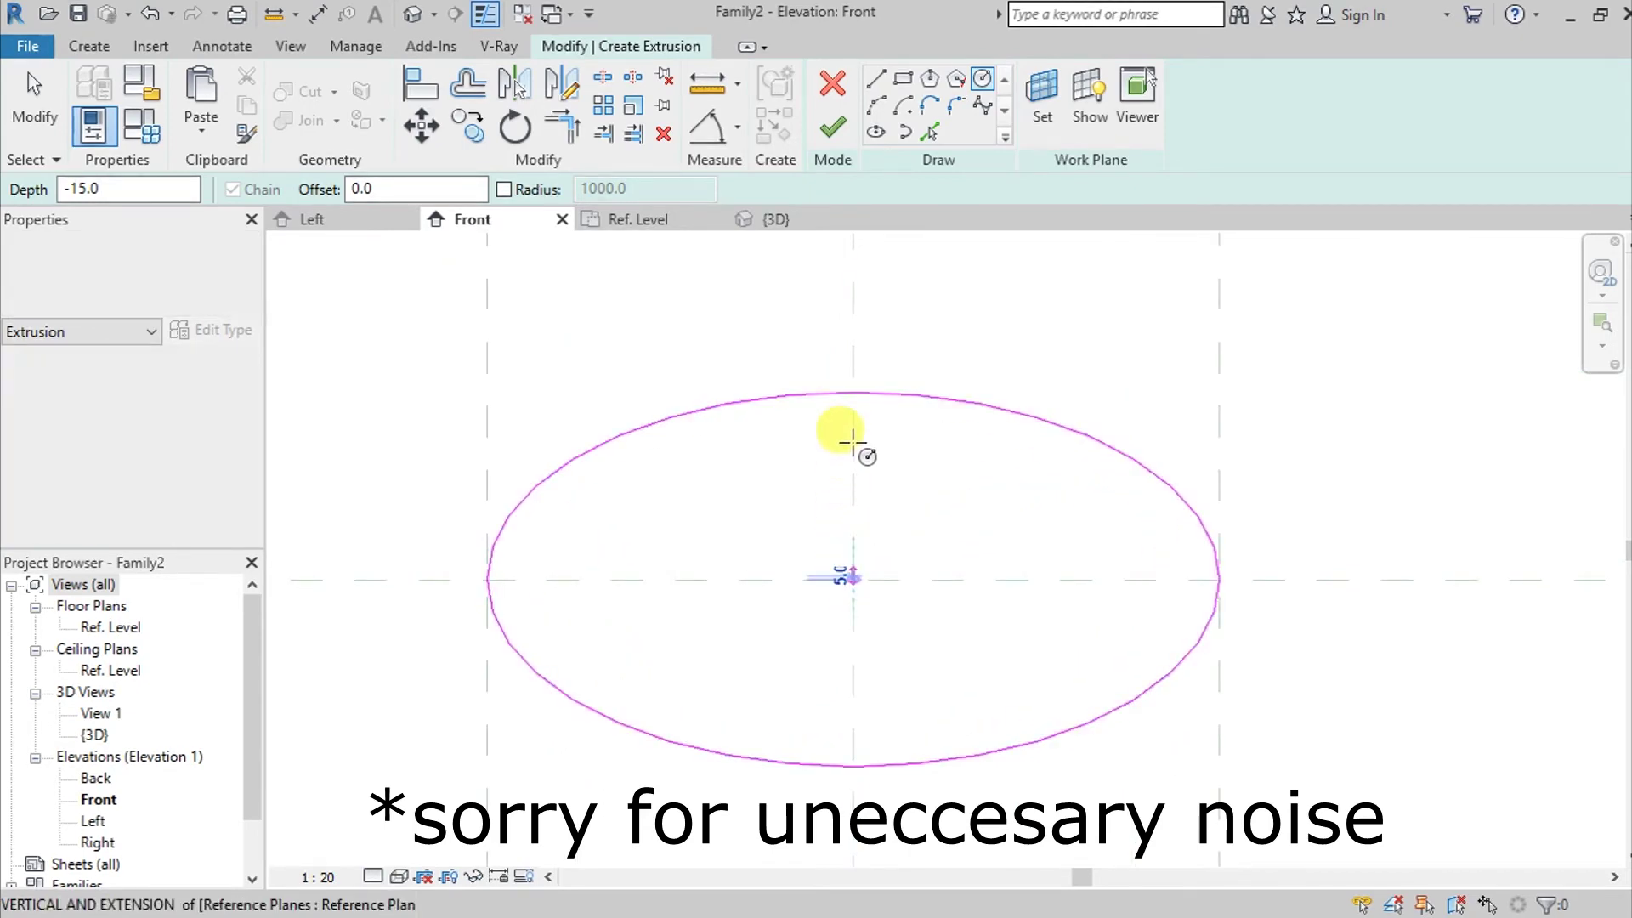
left_click(853, 438)
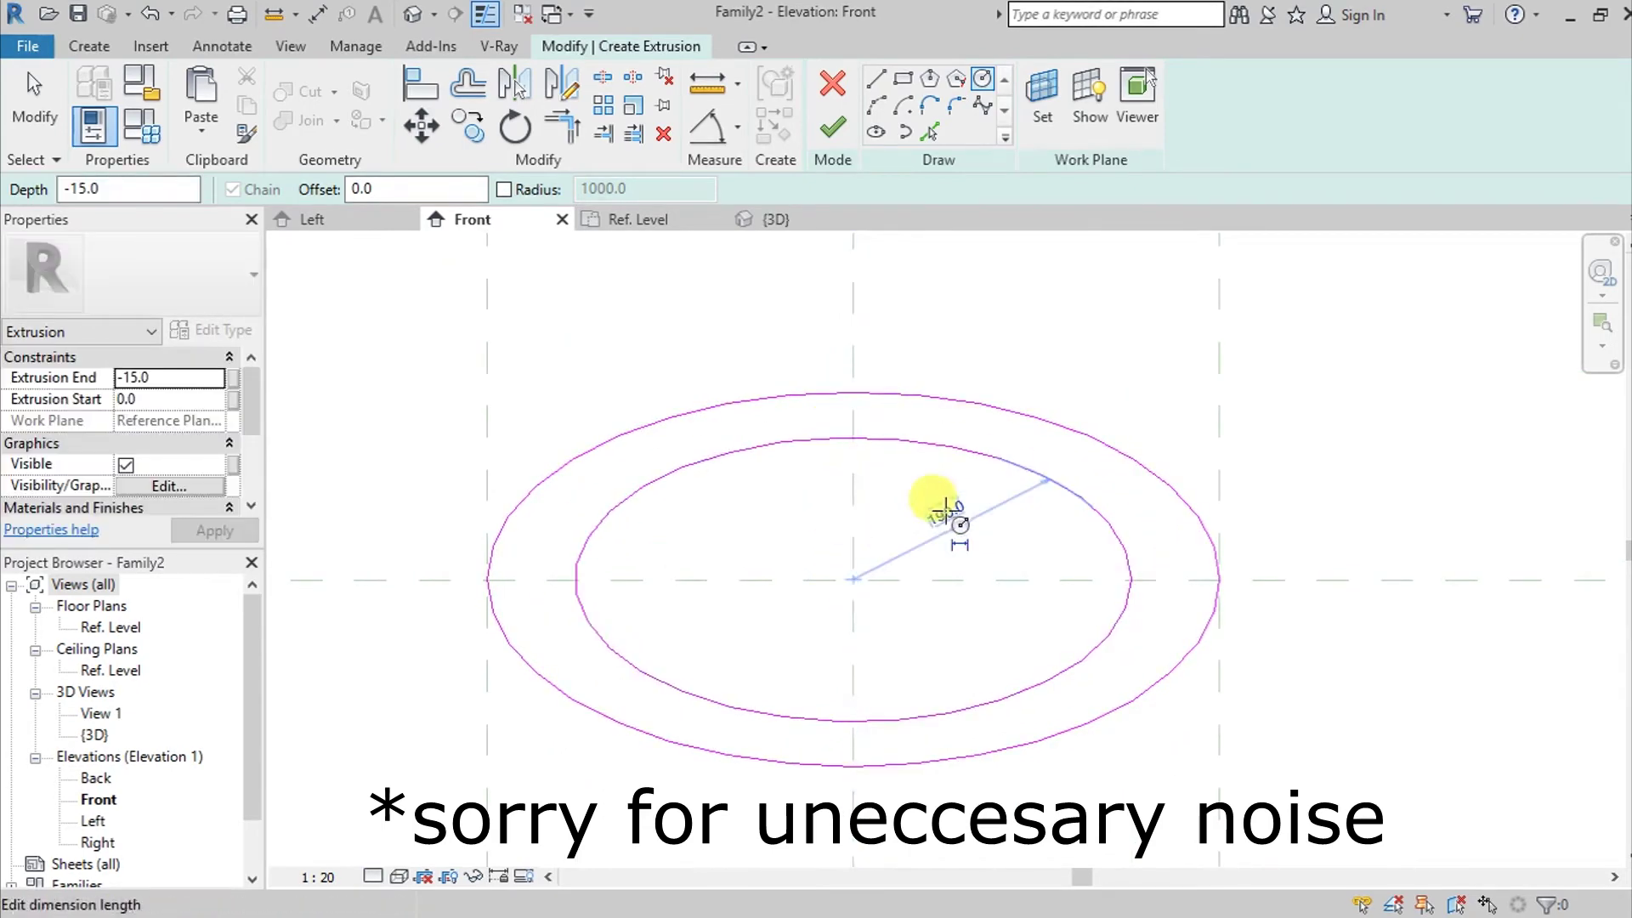
left_click(944, 509)
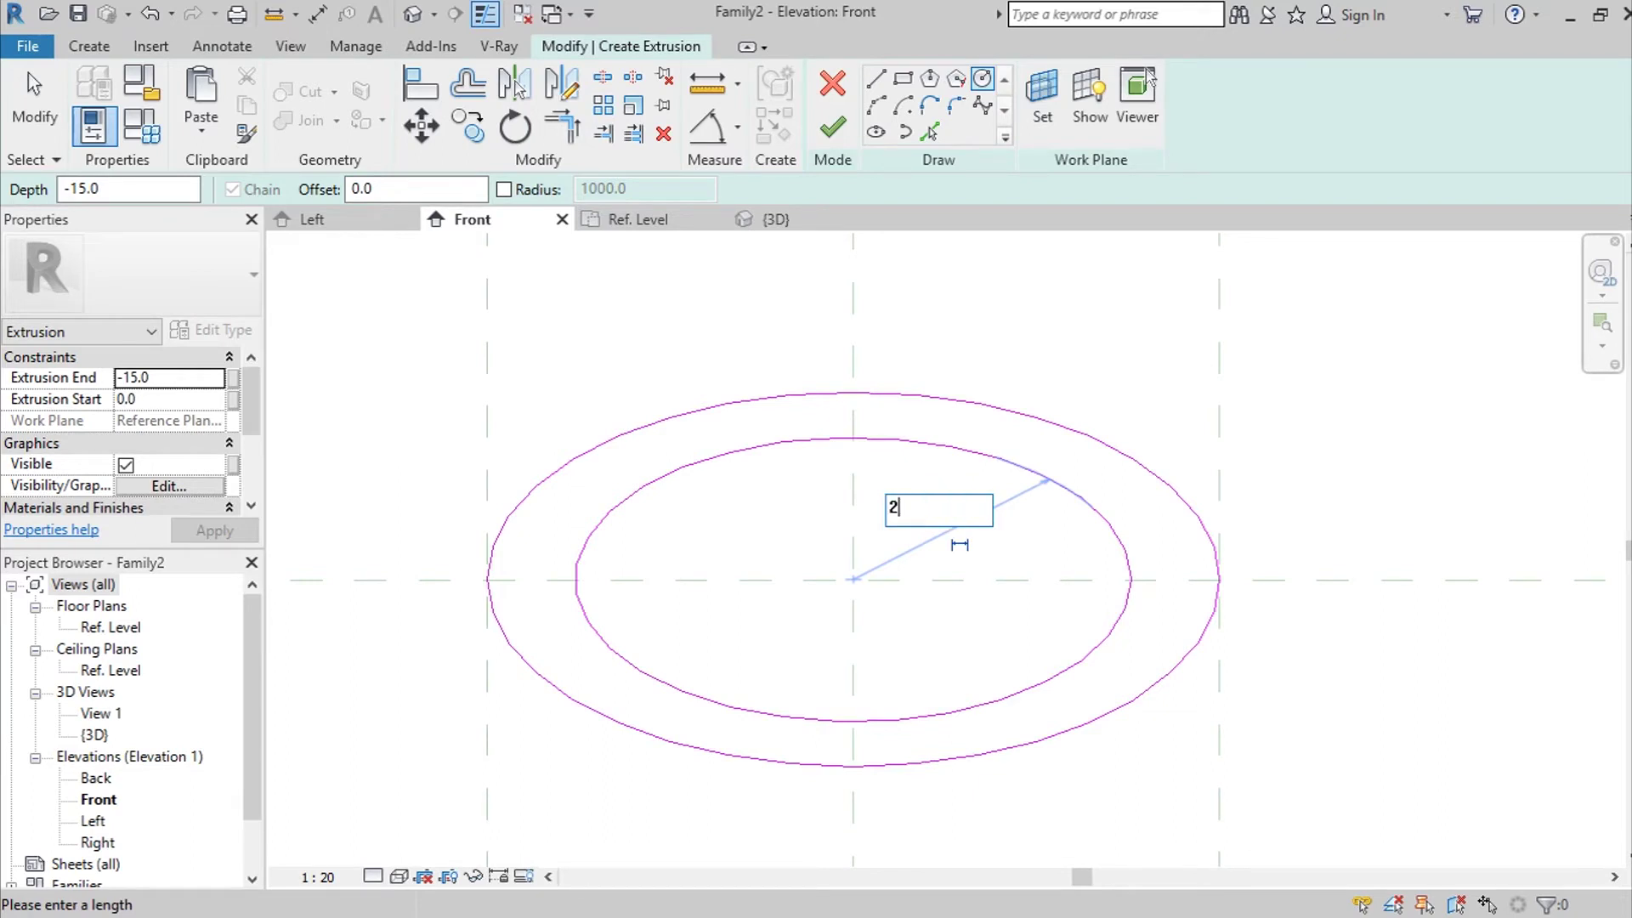
type("230")
key("Return")
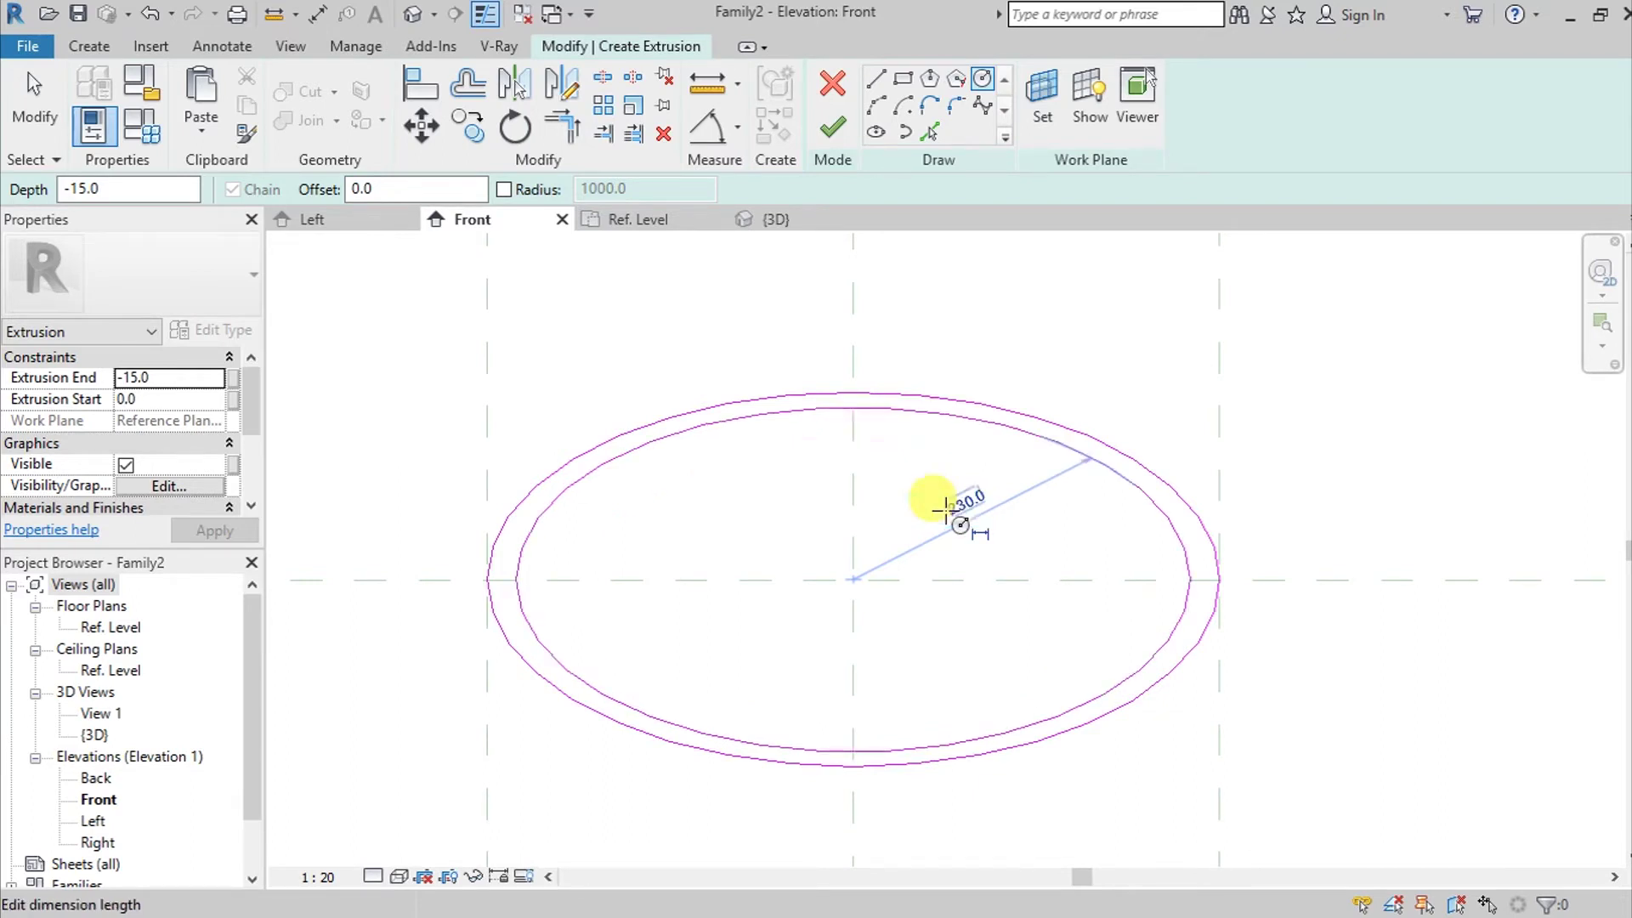
left_click(829, 132)
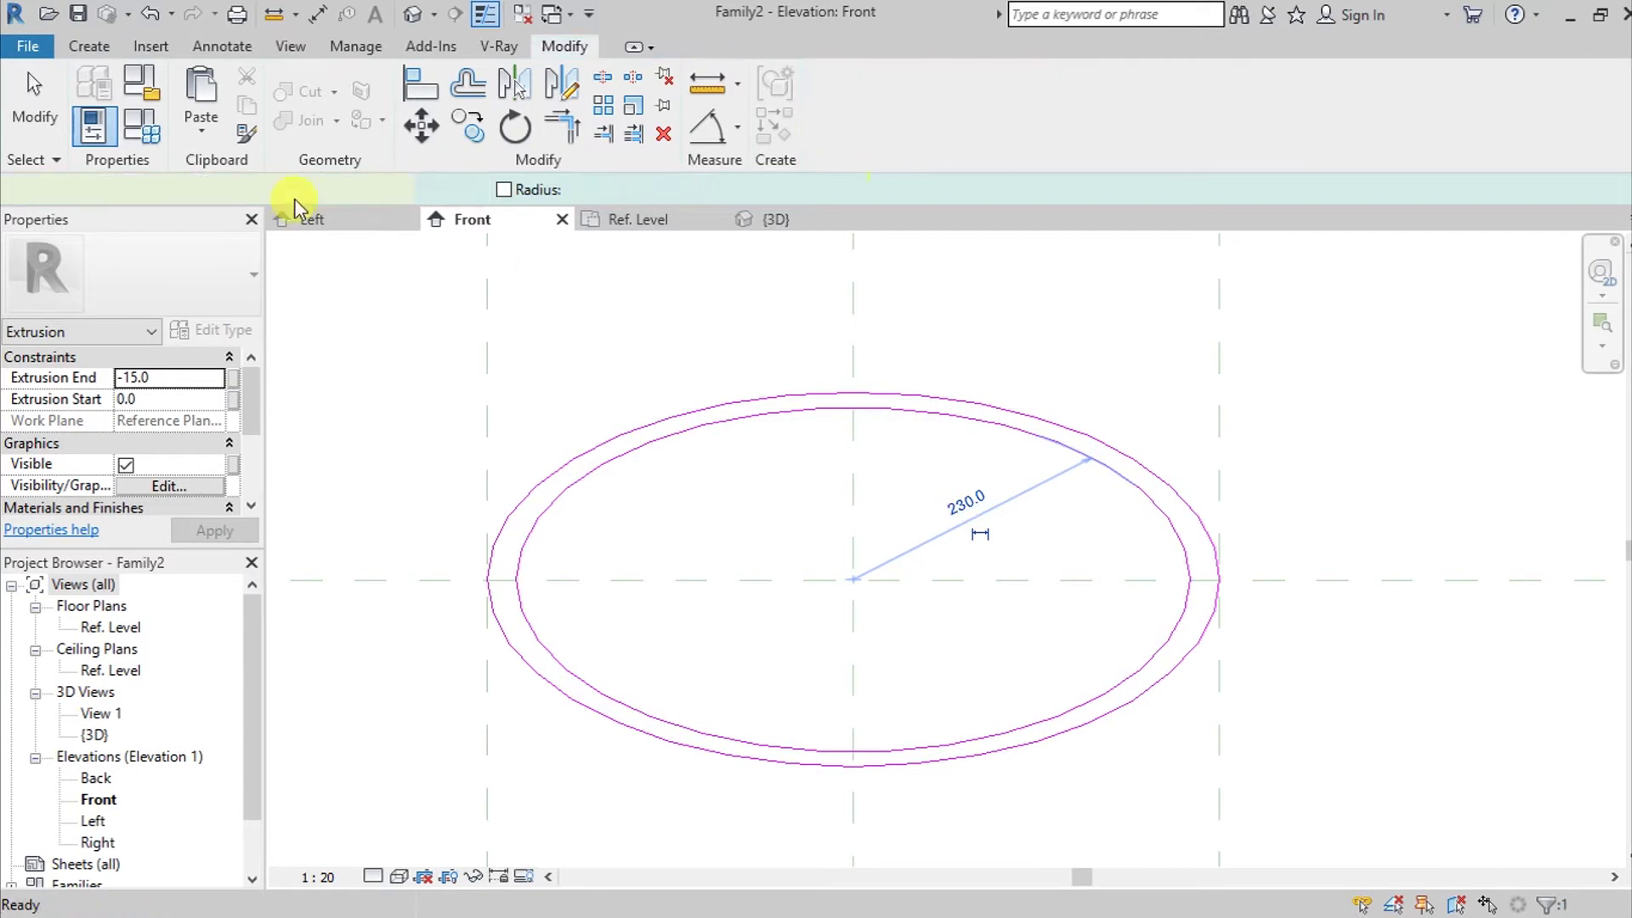
Step: In the Left elevation, move the tilted ring down along its sloping plane to between the vertical reference planes
key("ctrl+Tab")
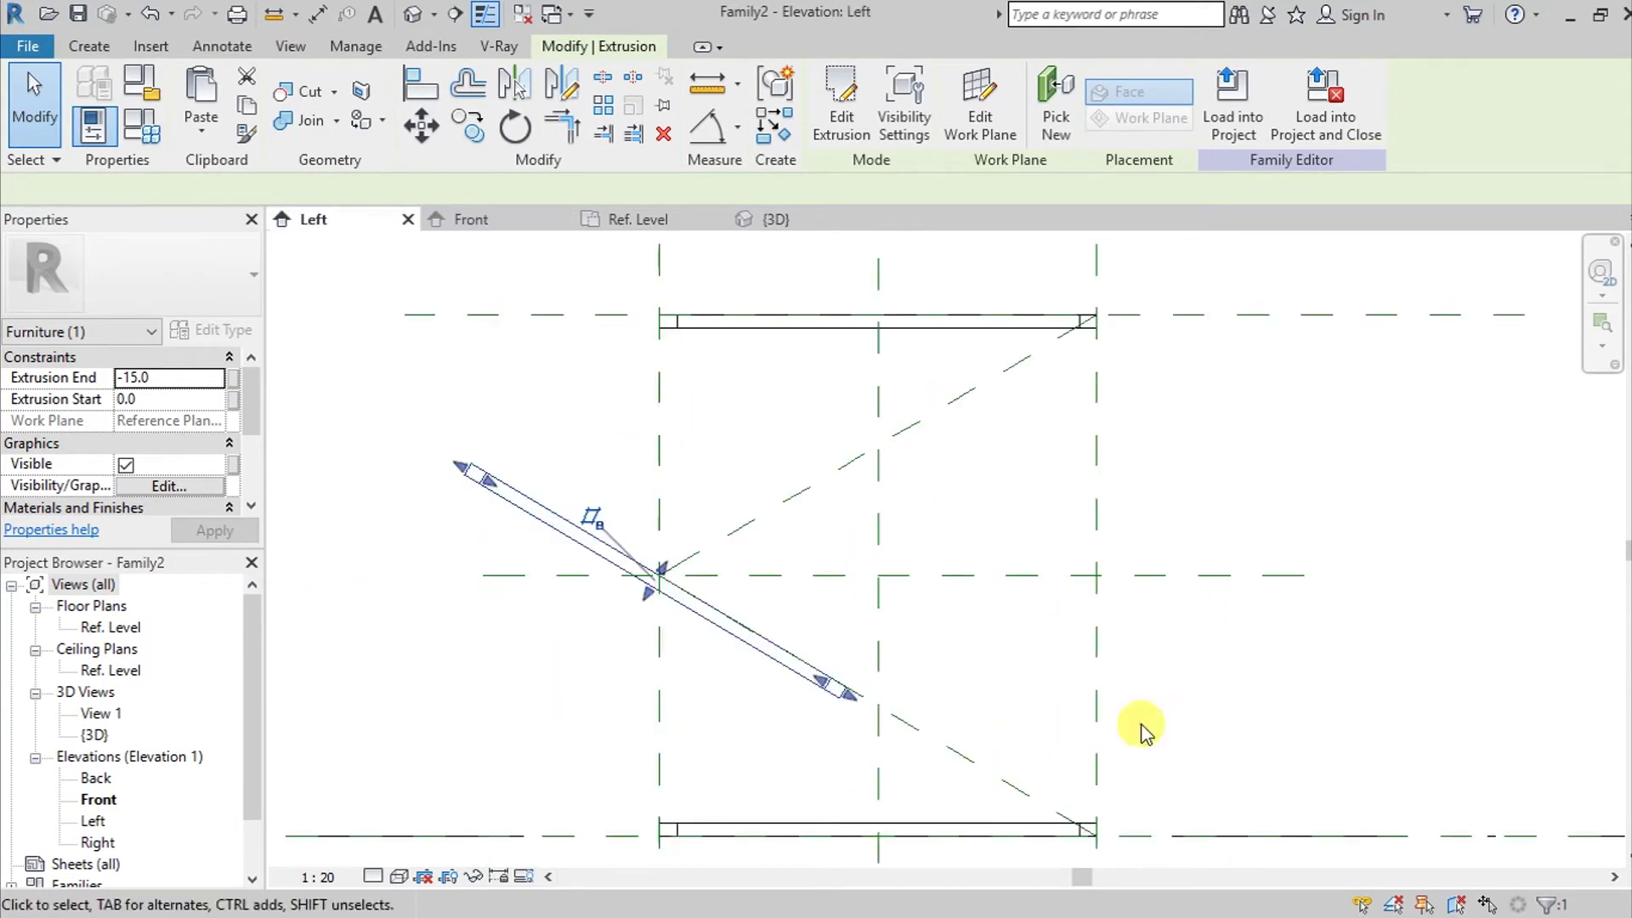
middle_click_drag(940, 619, 717, 594)
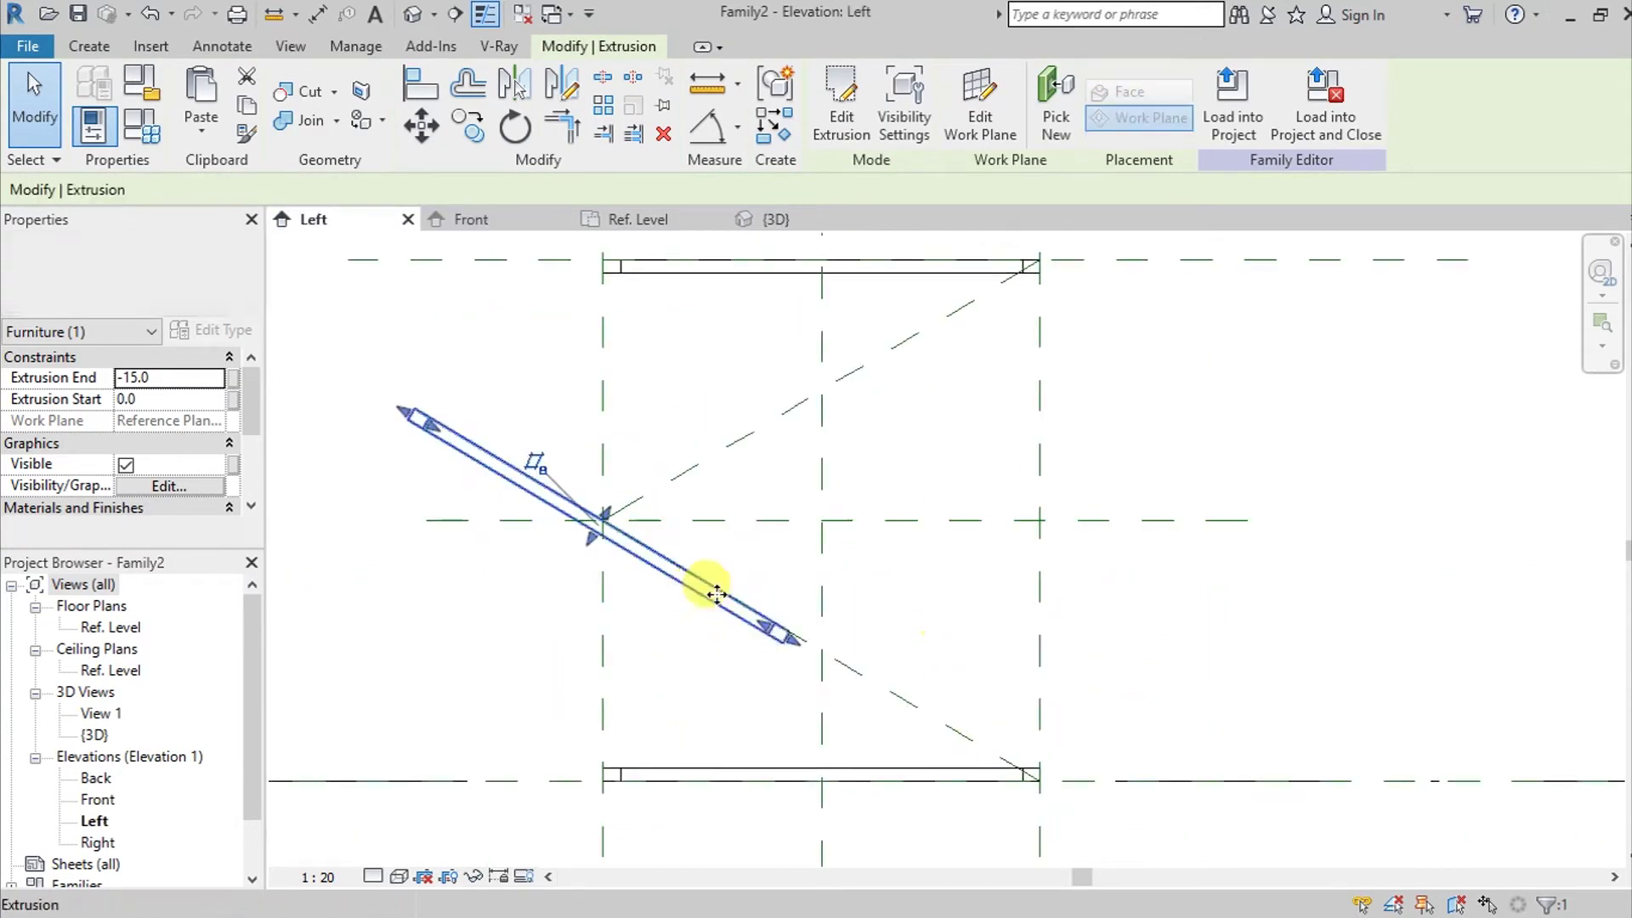
left_click_drag(717, 595, 889, 675)
scroll(831, 659, "up", 3)
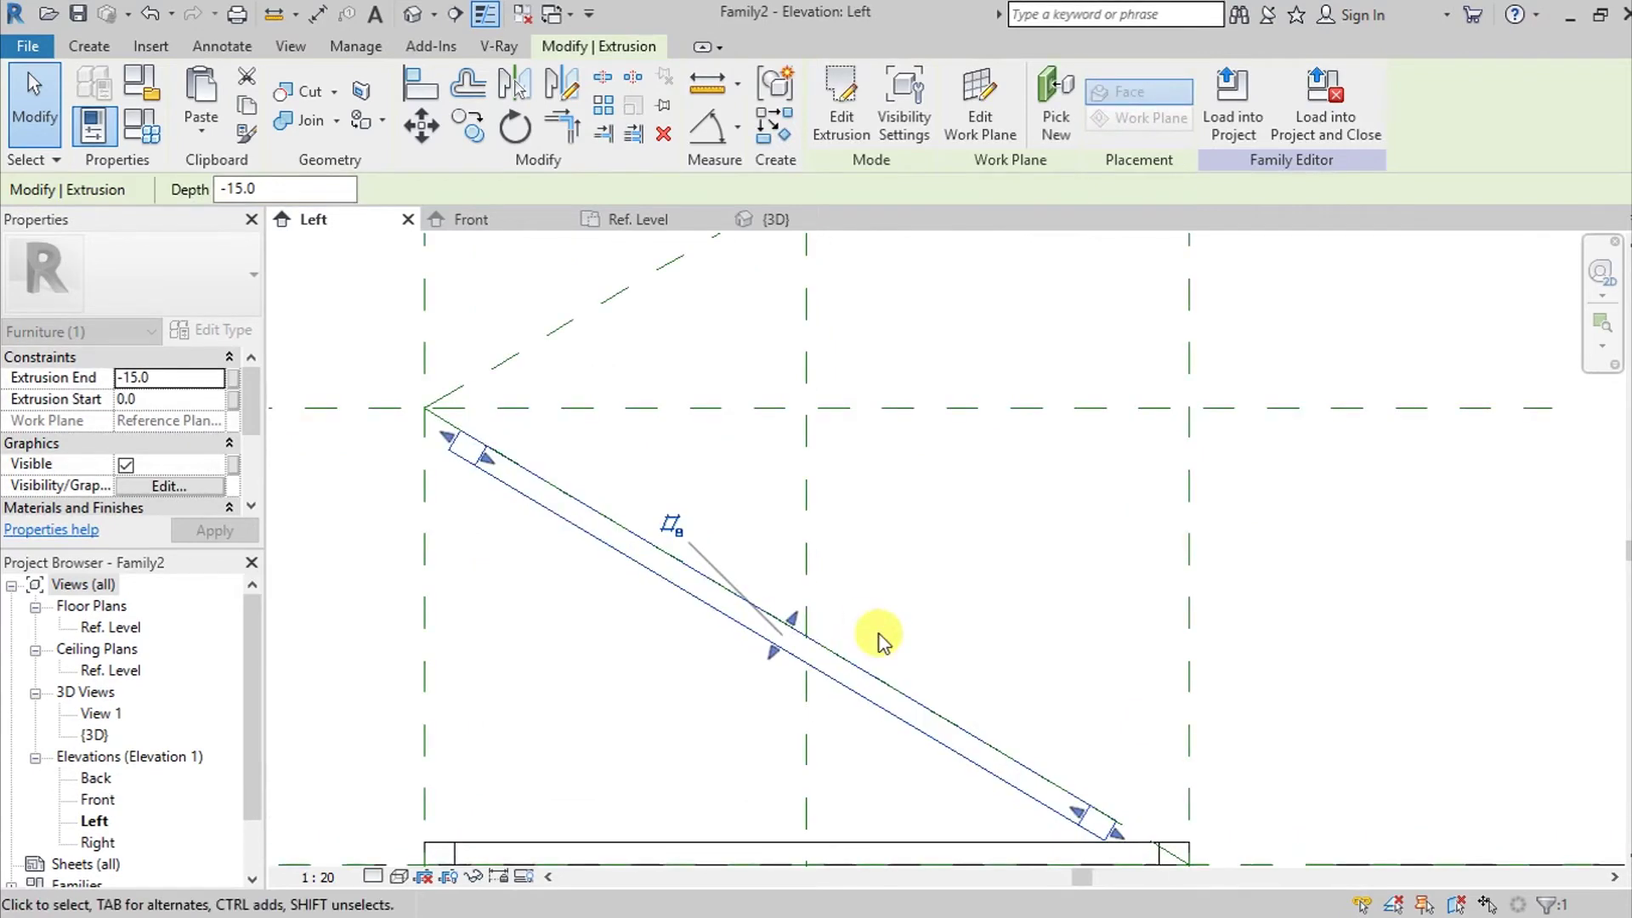
Step: Set the tilted ring's extrusion end to 15 mm and shift it further down the slope towards the lower ring
left_click(125, 379)
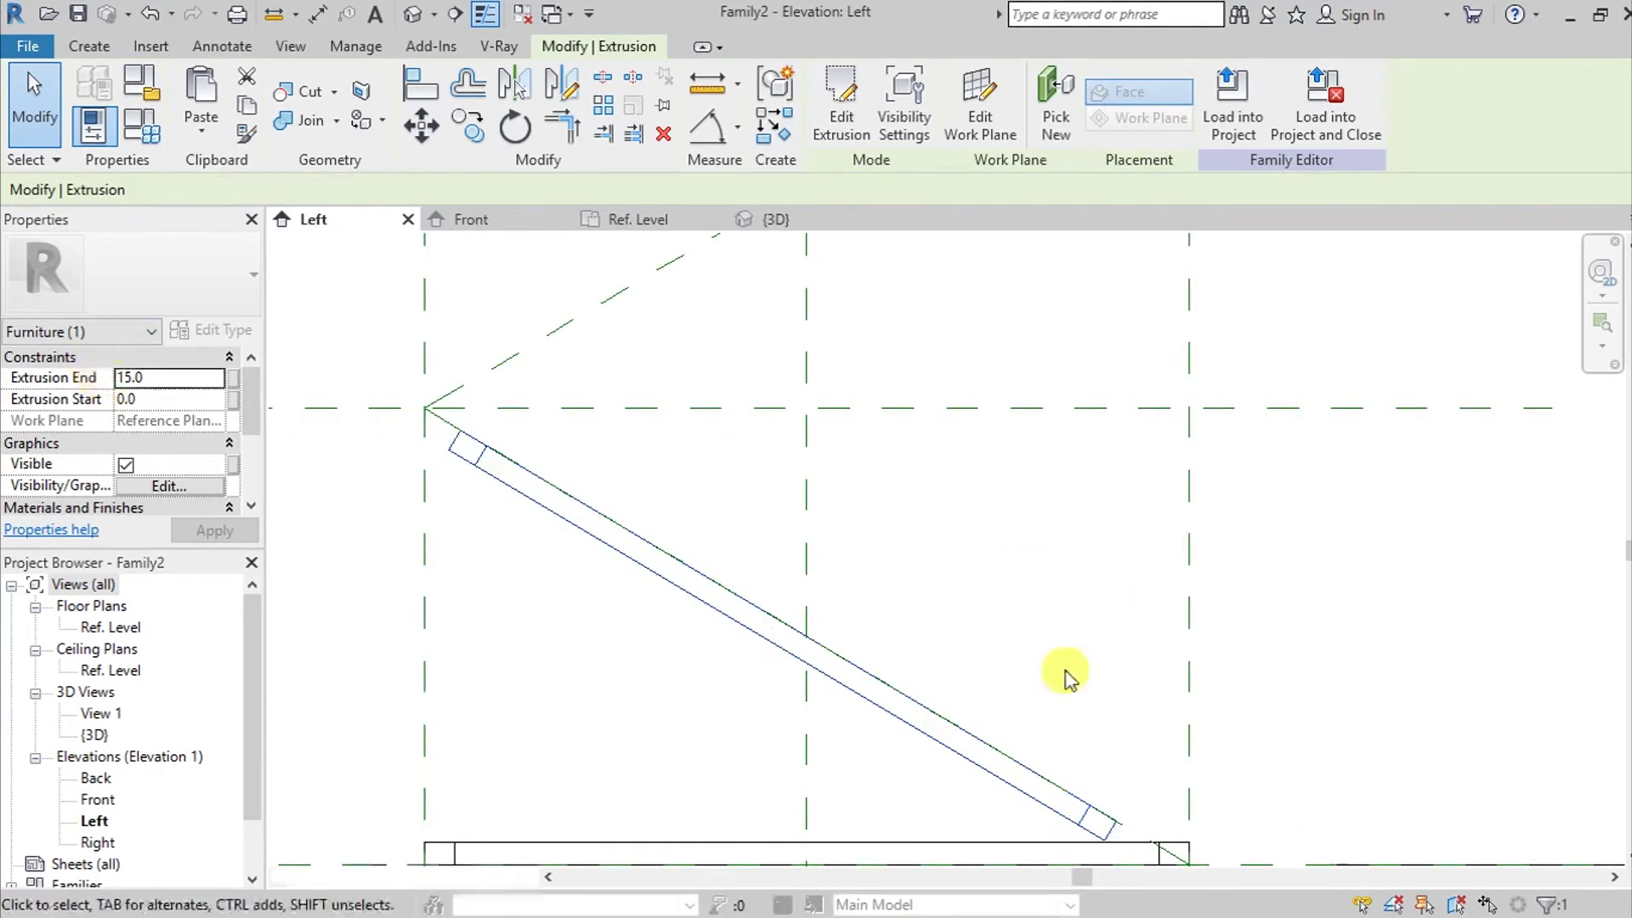
middle_click_drag(1038, 601, 1002, 575)
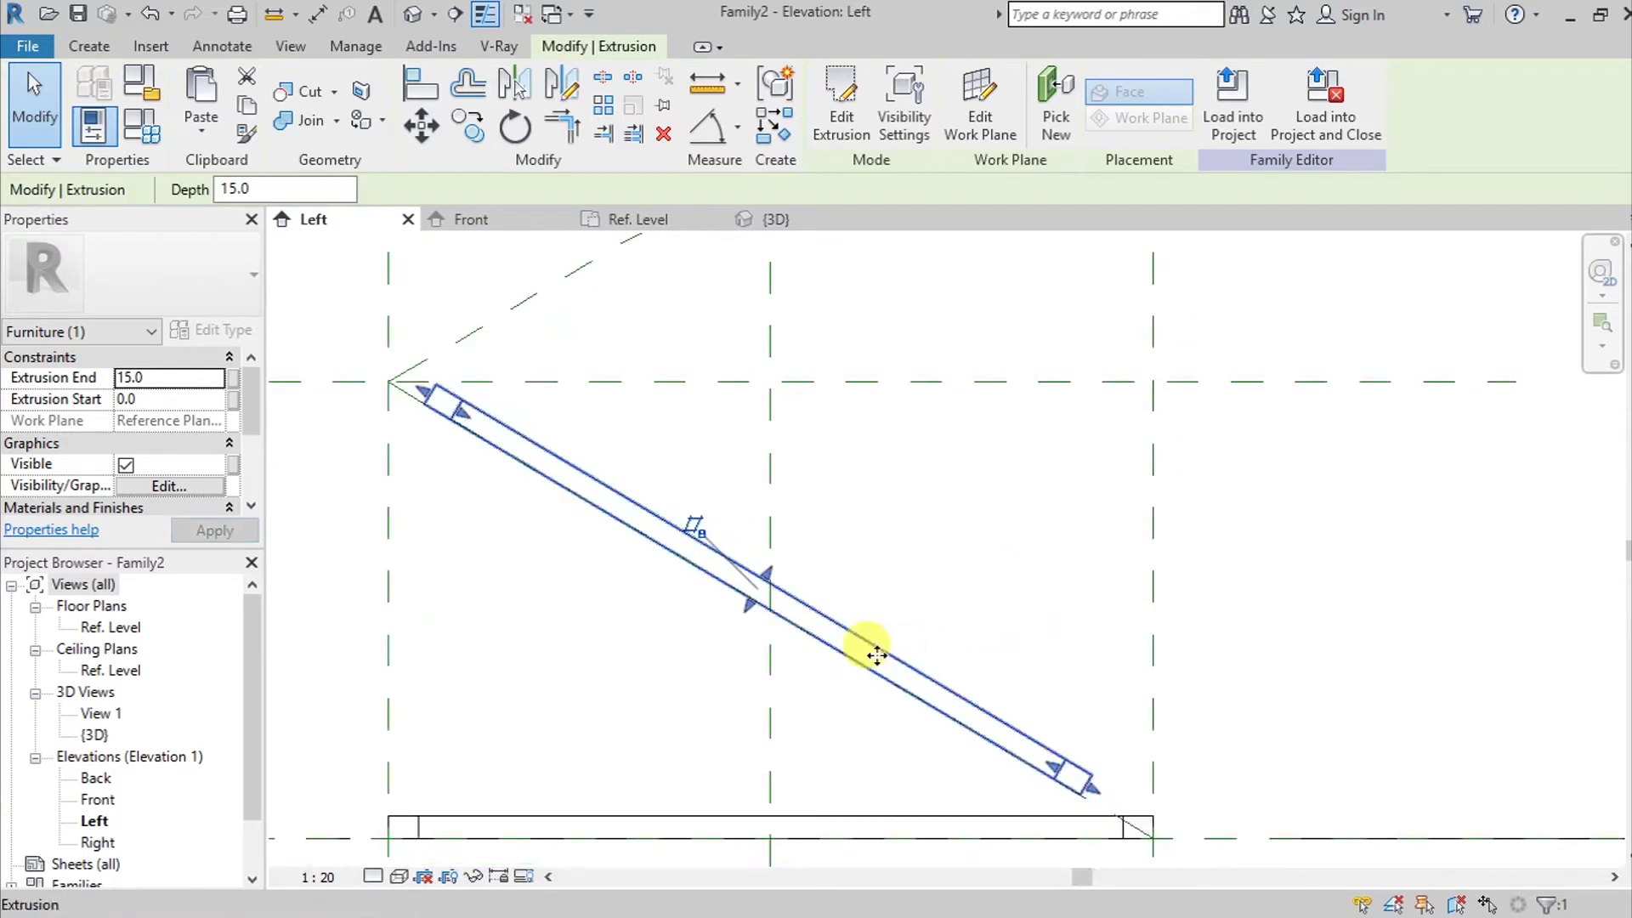
left_click_drag(864, 649, 913, 669)
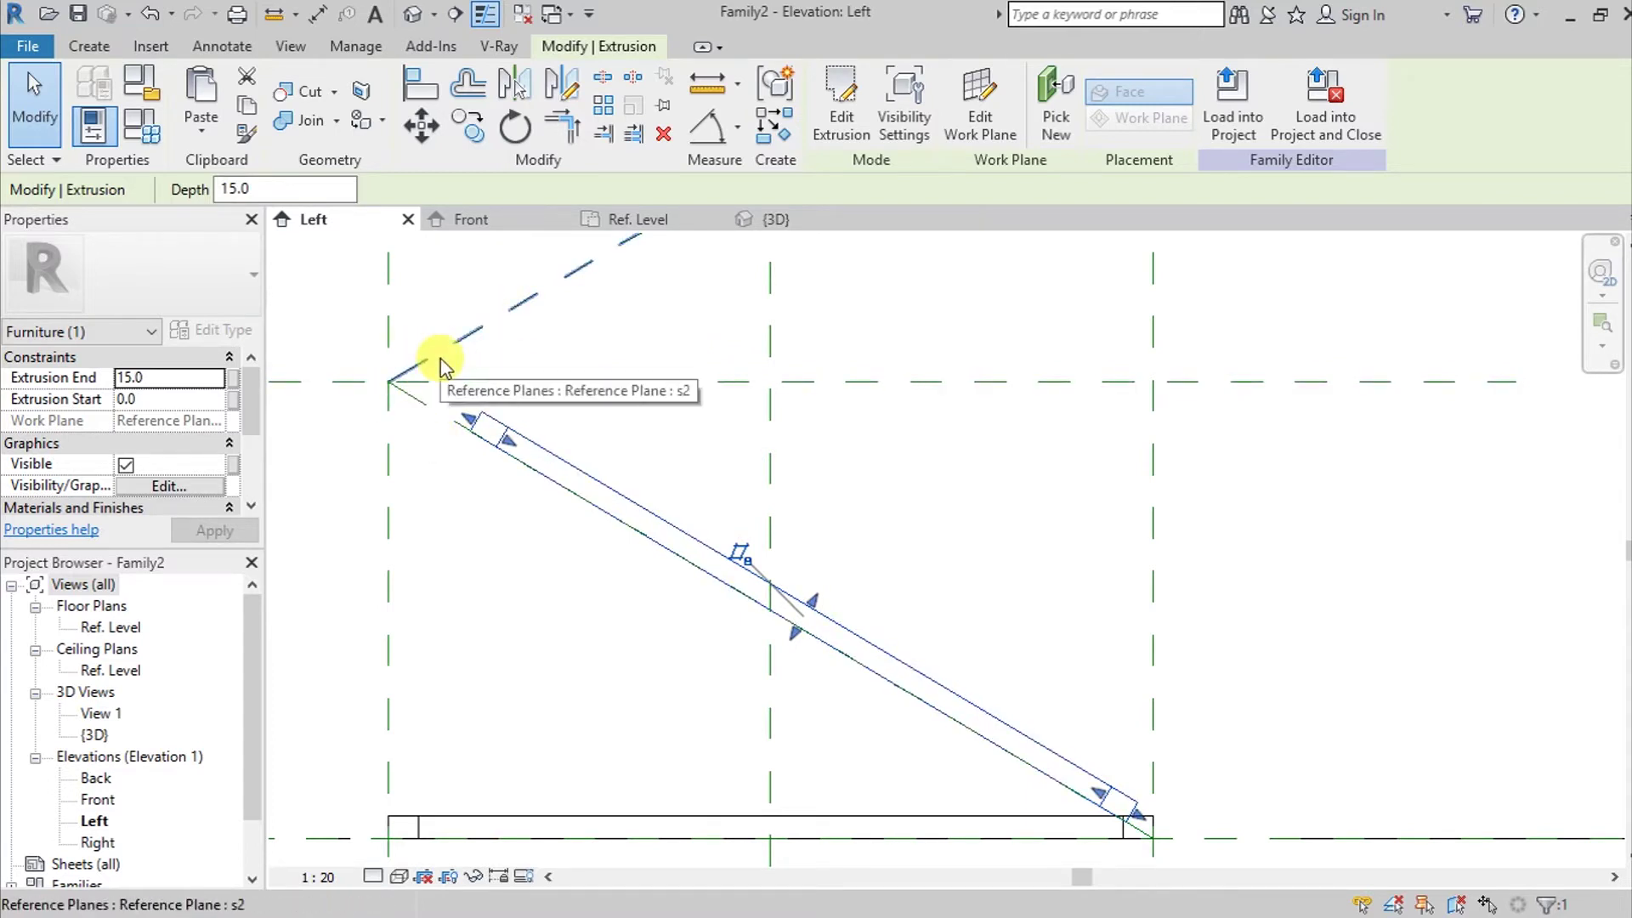
Step: Delete the tilted ring extrusion
scroll(757, 467, "down", 1)
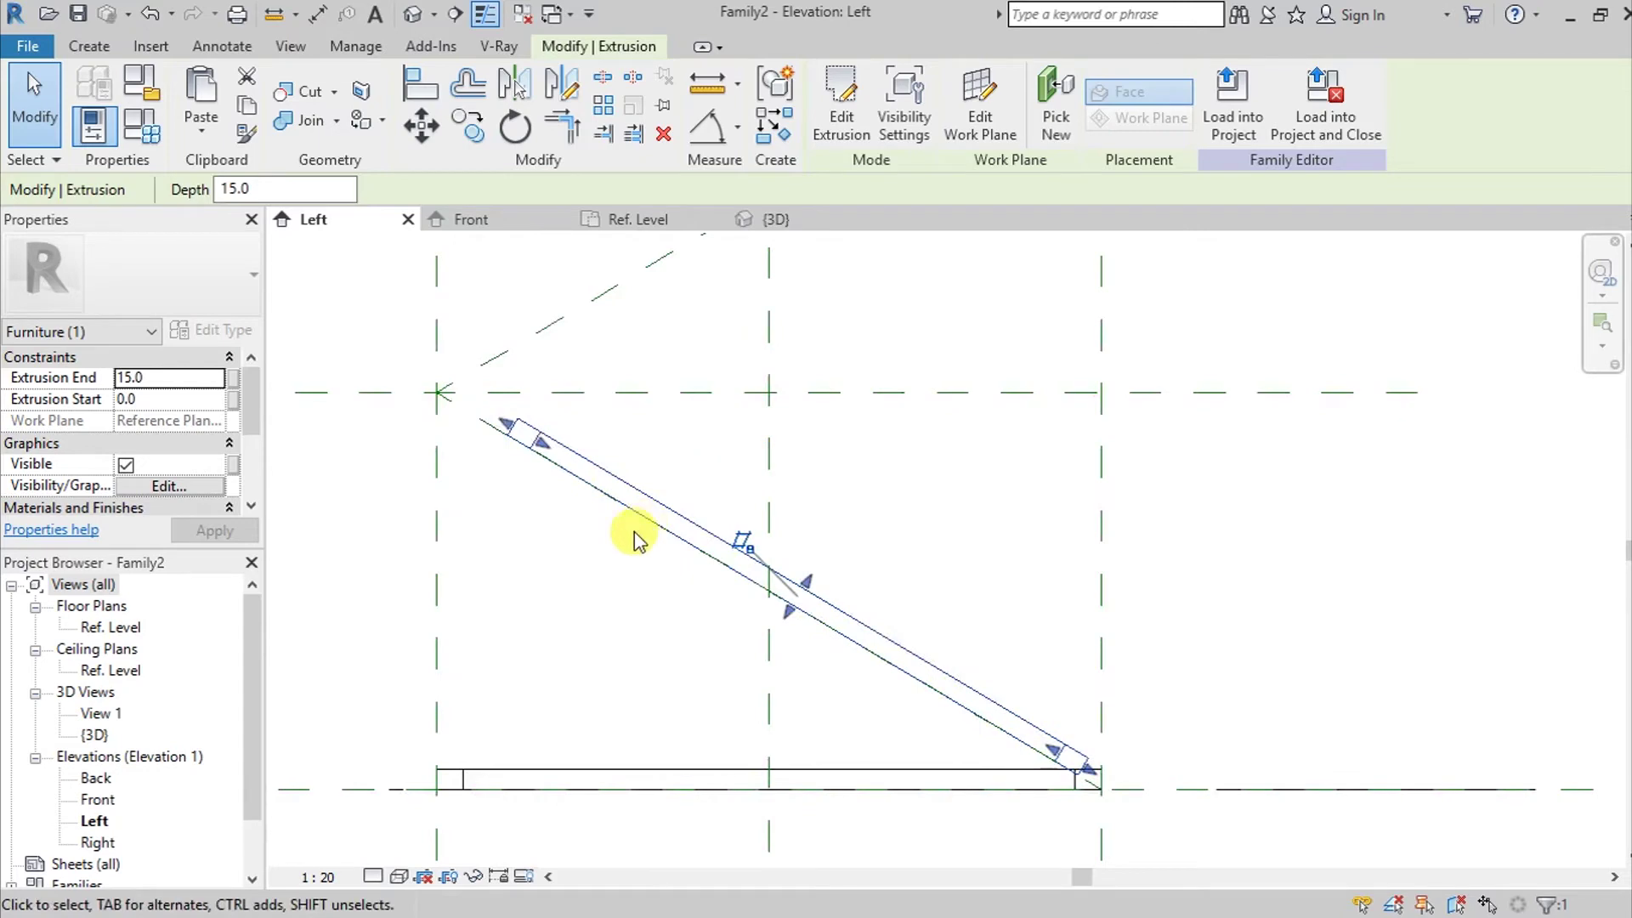
key("Delete")
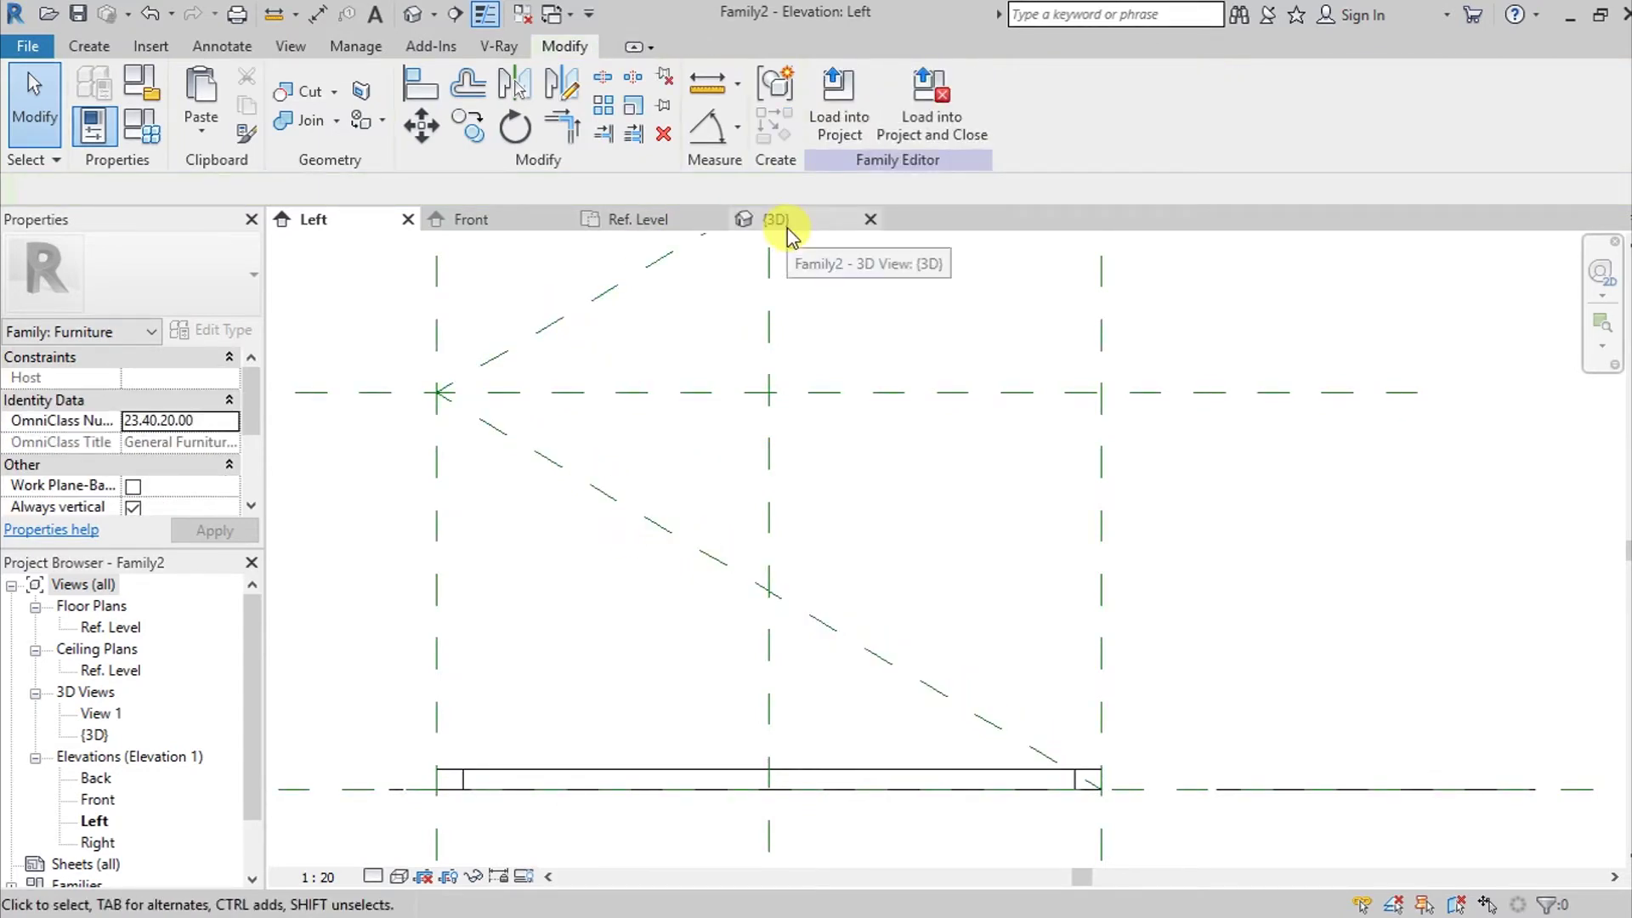
Step: Start a new extrusion on work plane Reference Plane : s1 and open Elevation: Front for its sketch
left_click(89, 46)
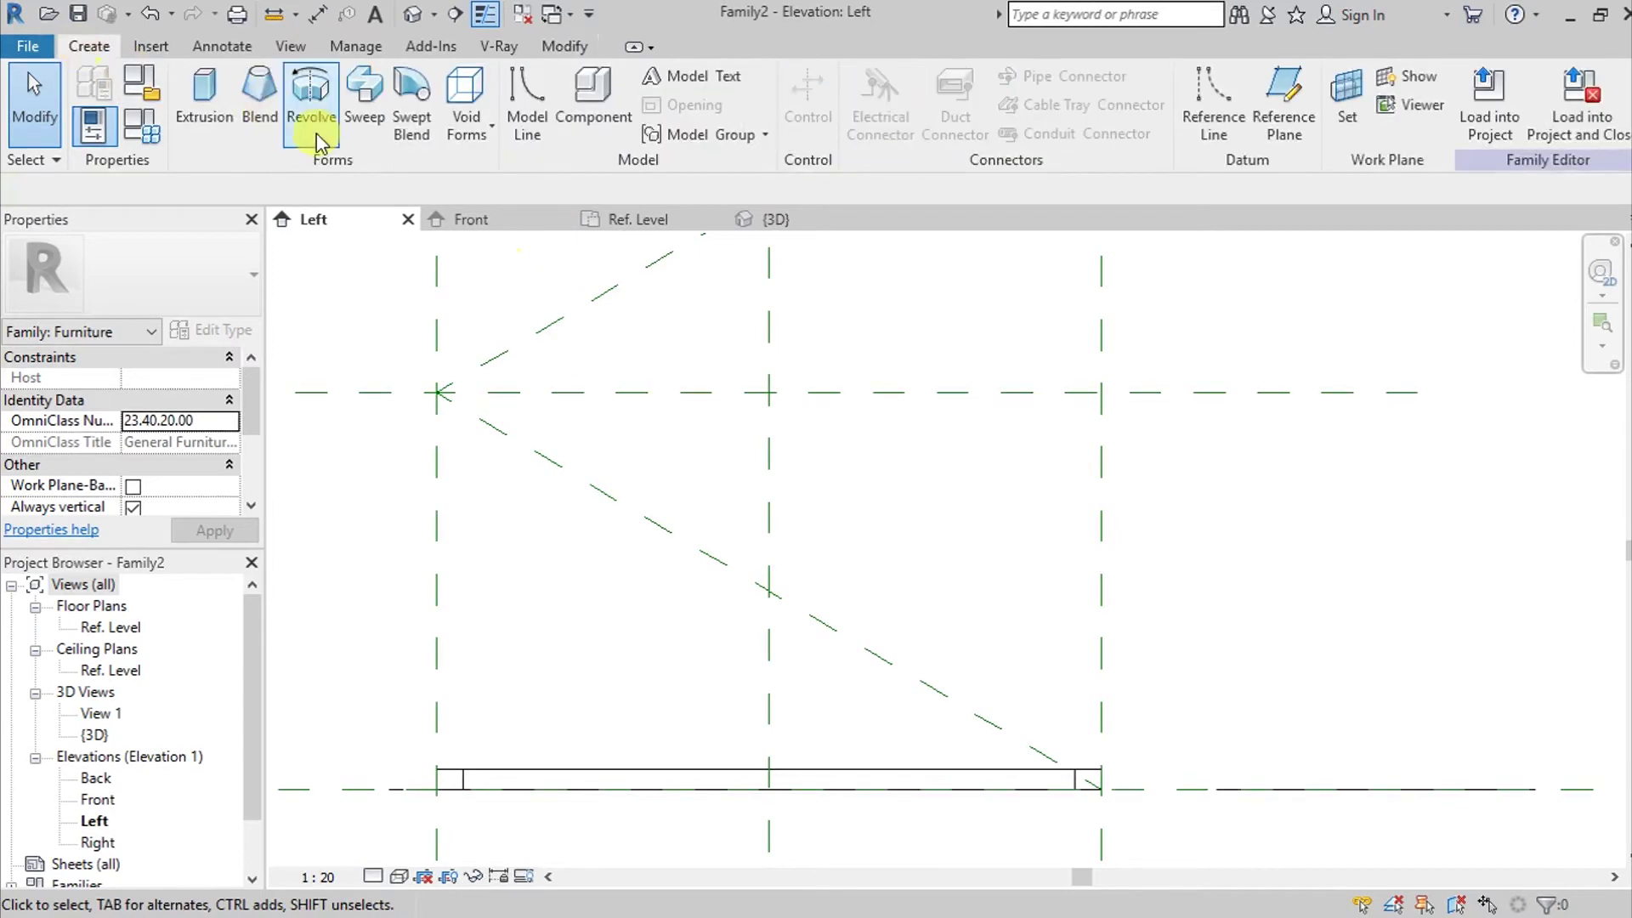
left_click(204, 100)
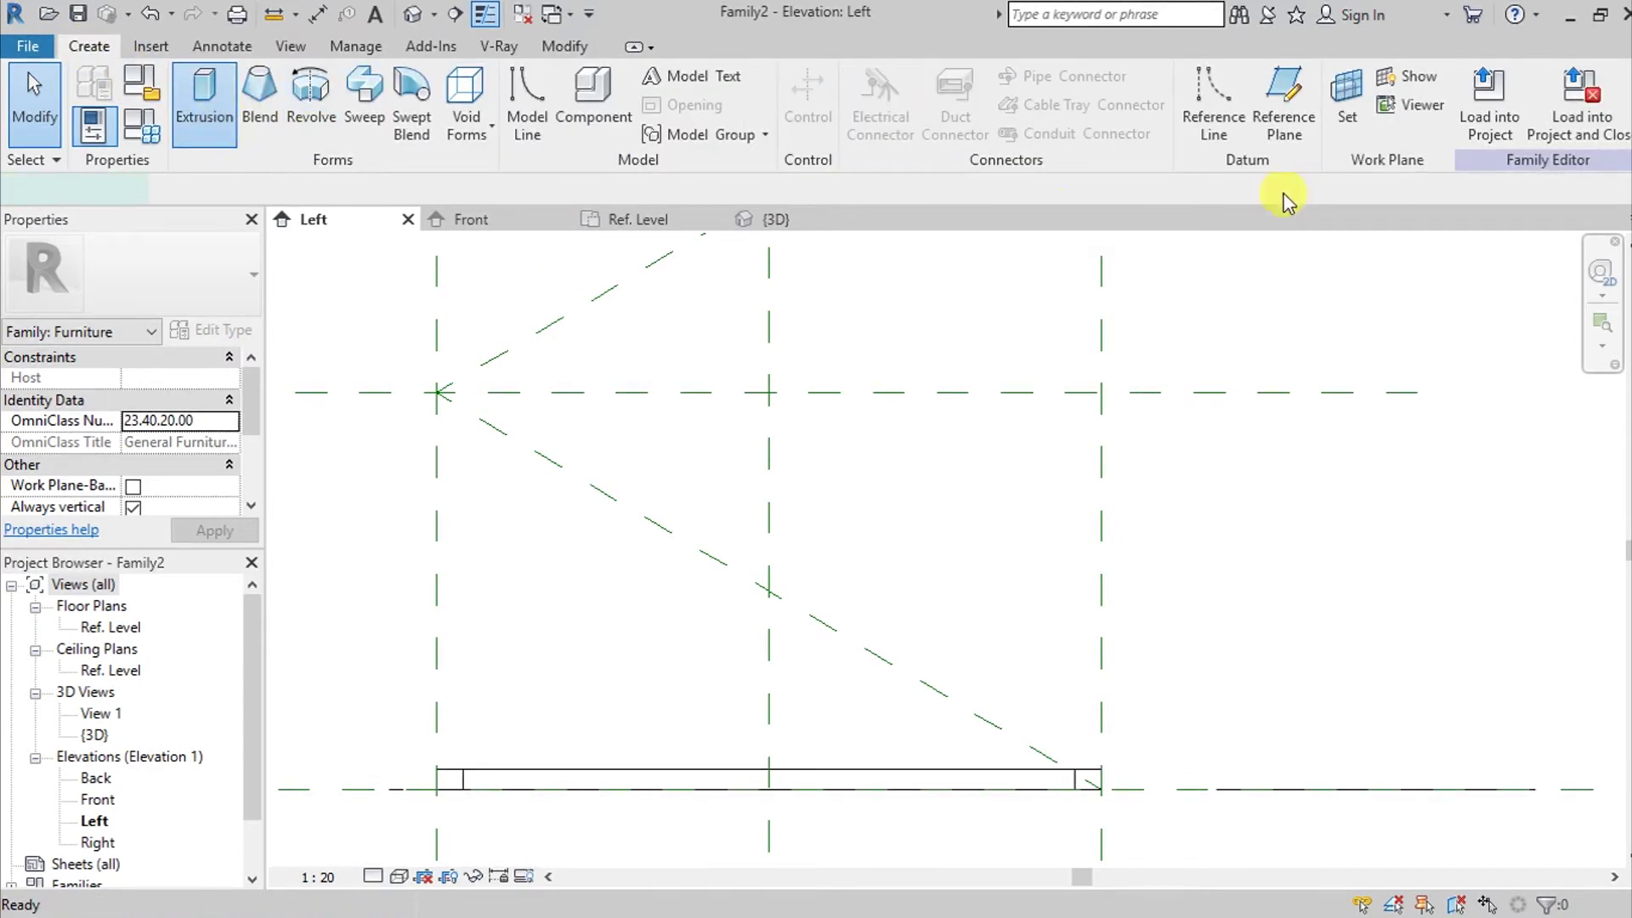
left_click(1044, 110)
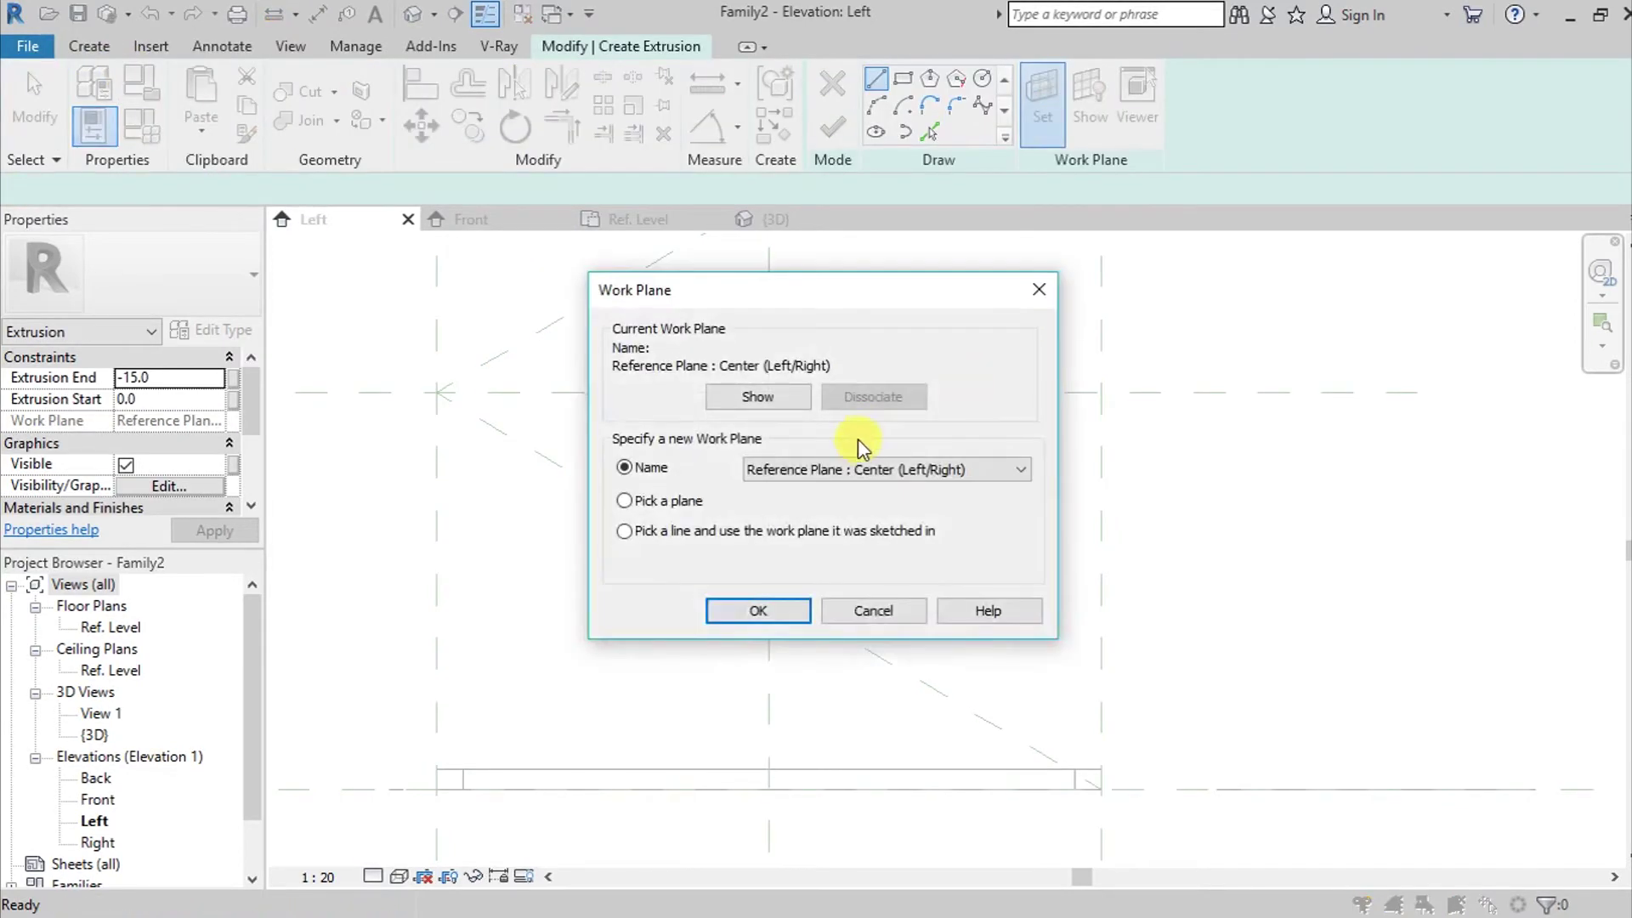
left_click(869, 469)
left_click(876, 524)
left_click(879, 471)
left_click(884, 550)
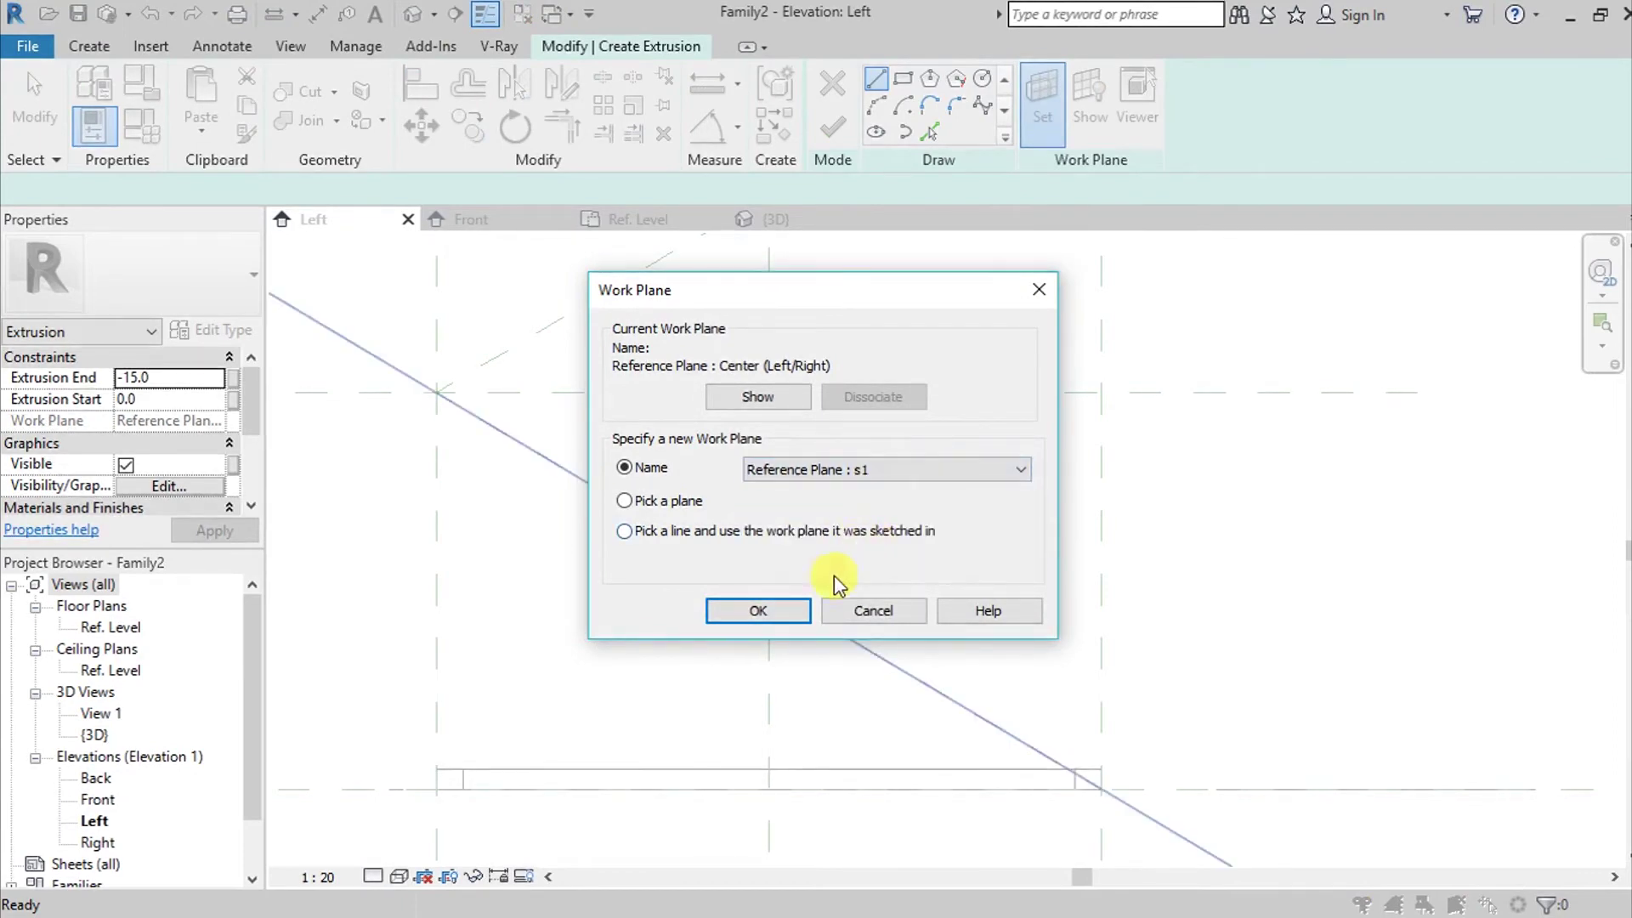
left_click(785, 609)
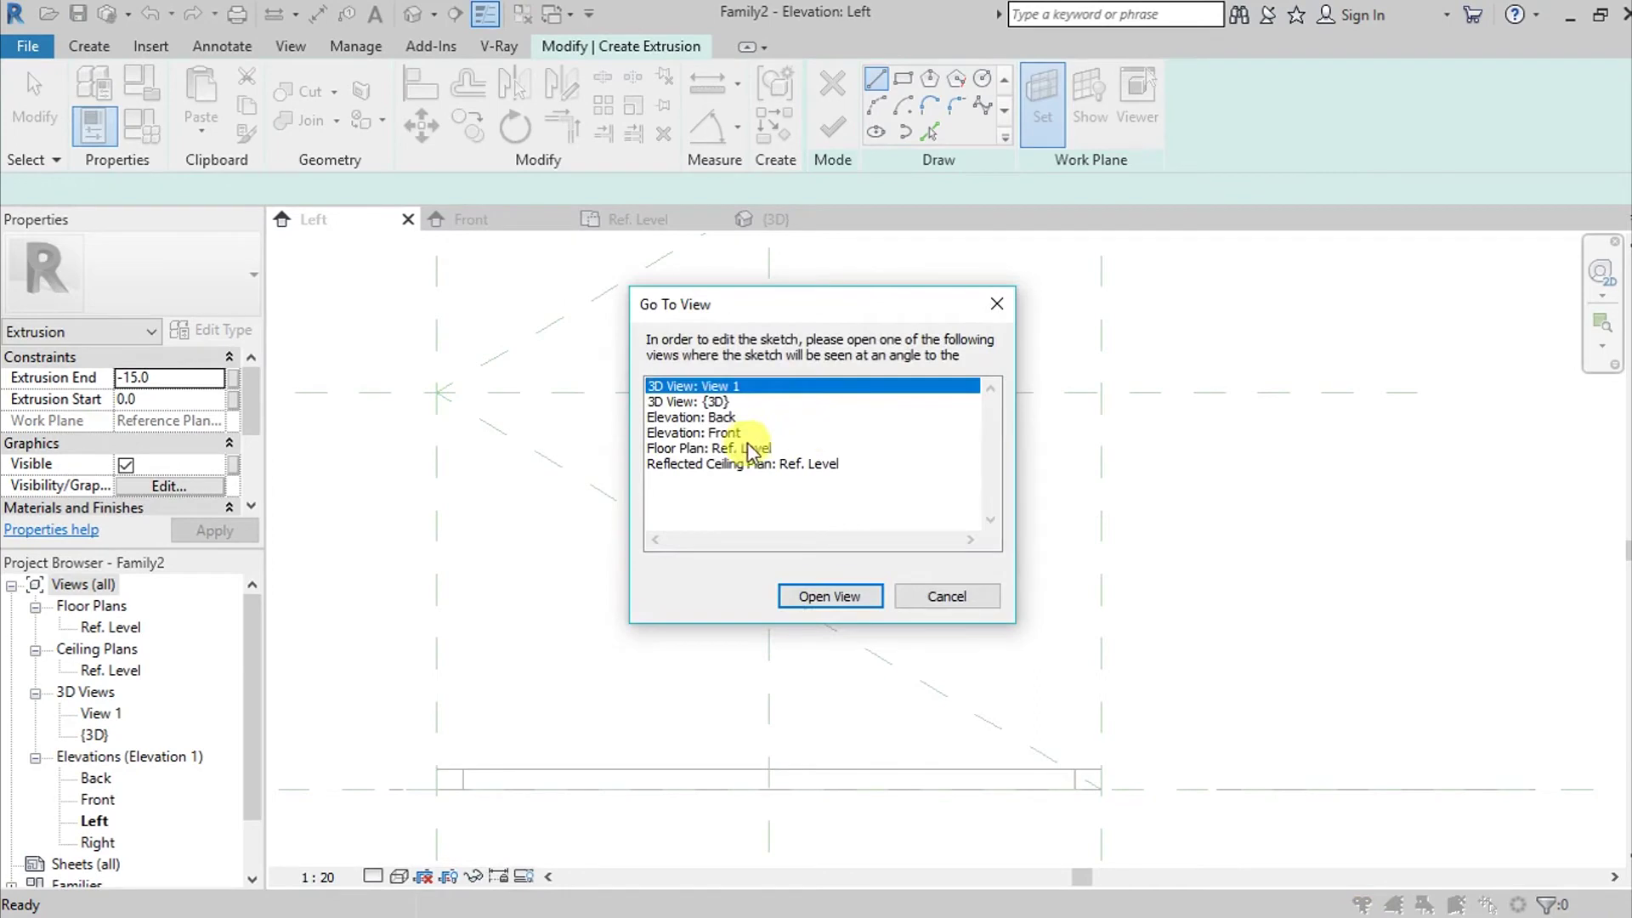
left_click(745, 434)
left_click(854, 596)
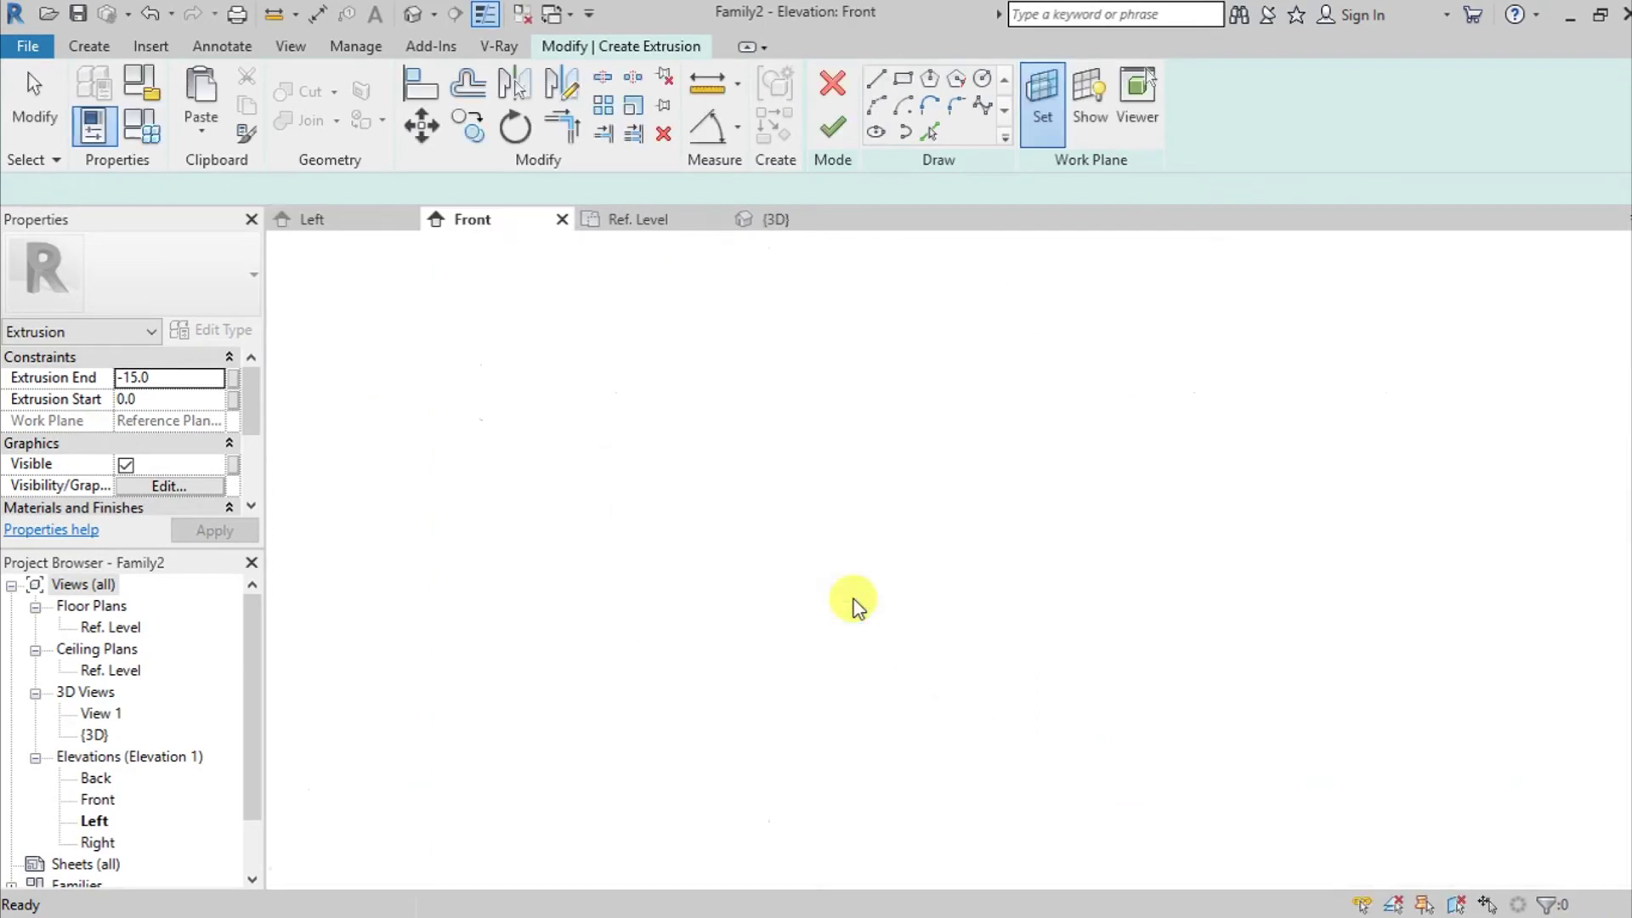
Step: Sketch the ring's outer circle at the central reference plane intersection and set its radius to 270 mm
middle_click_drag(845, 583, 857, 491)
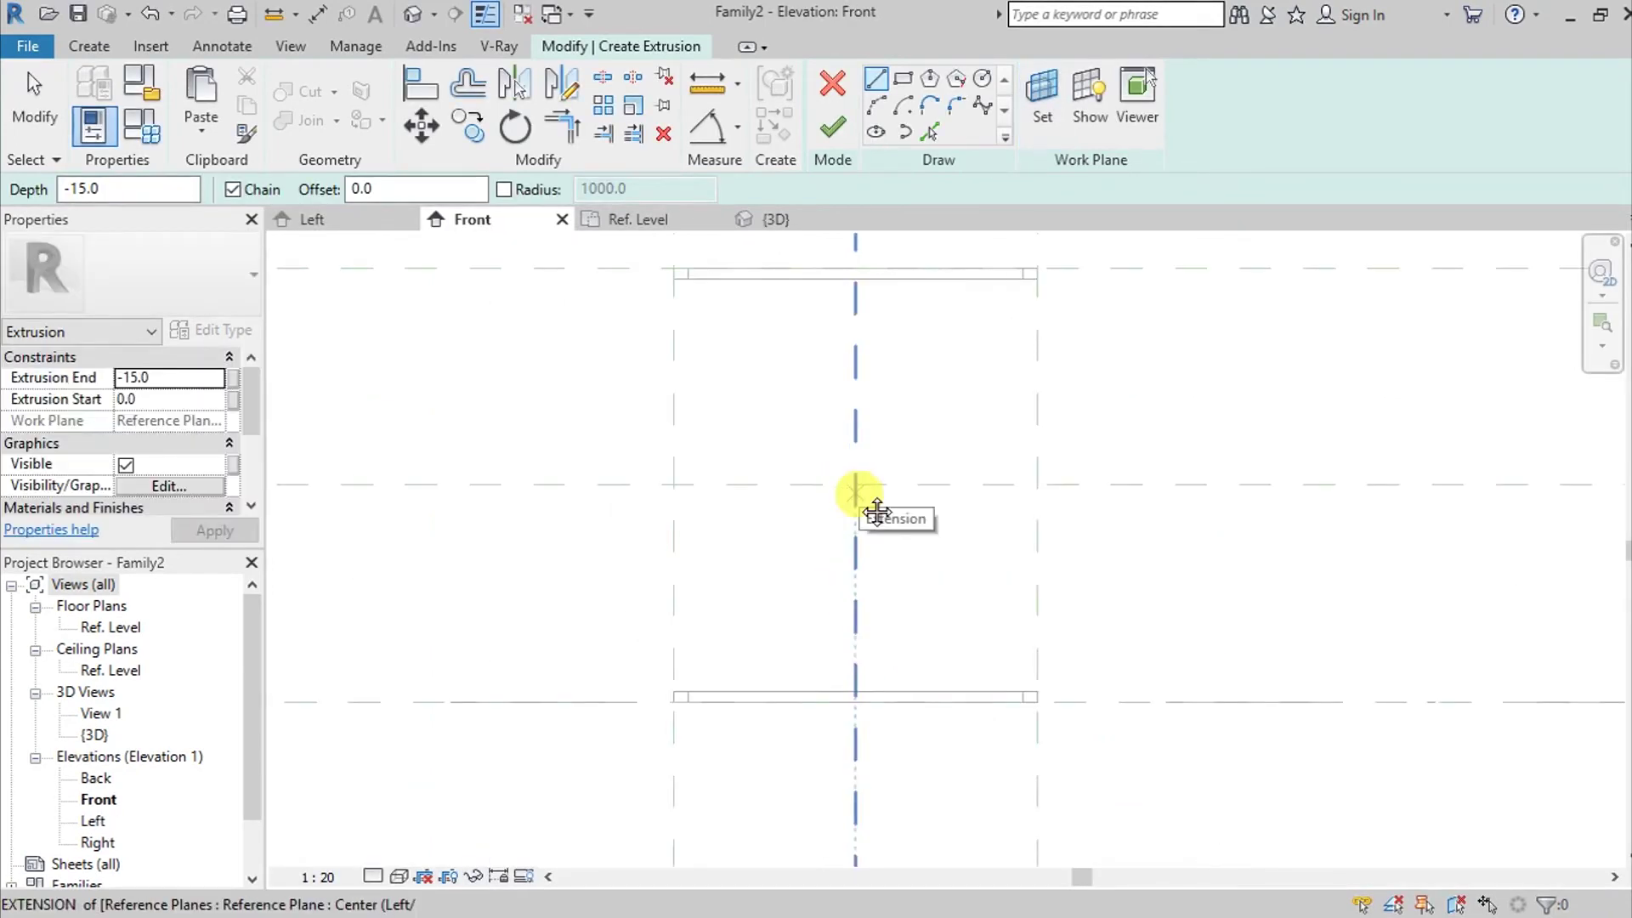
left_click(983, 78)
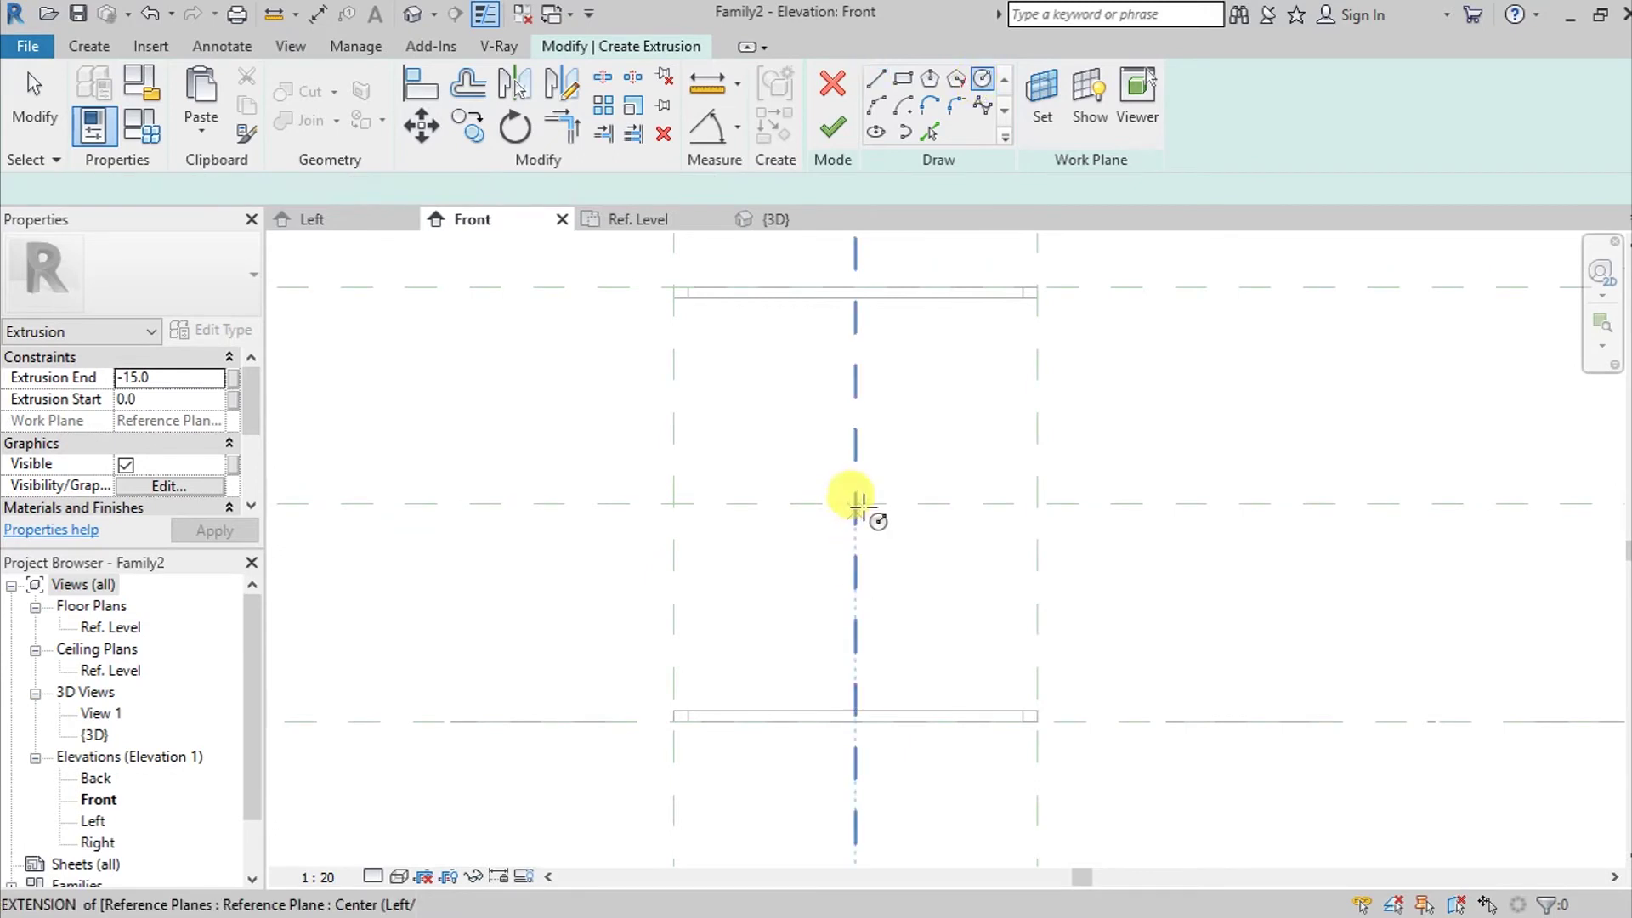
left_click(855, 504)
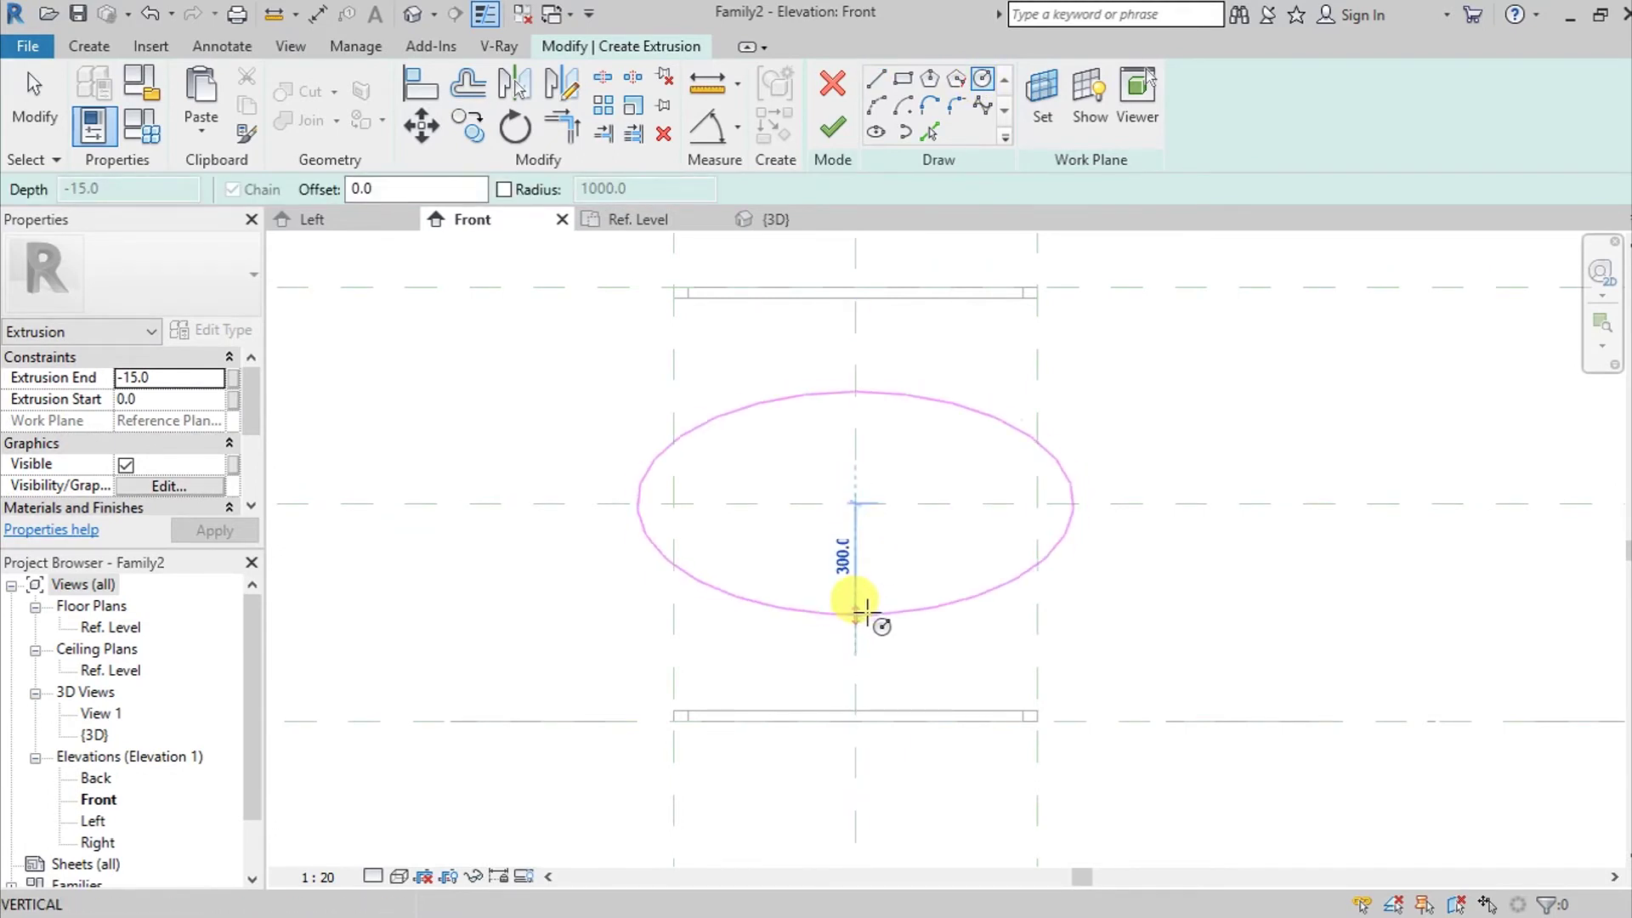
left_click(858, 612)
scroll(863, 557, "up", 1)
left_click(935, 434)
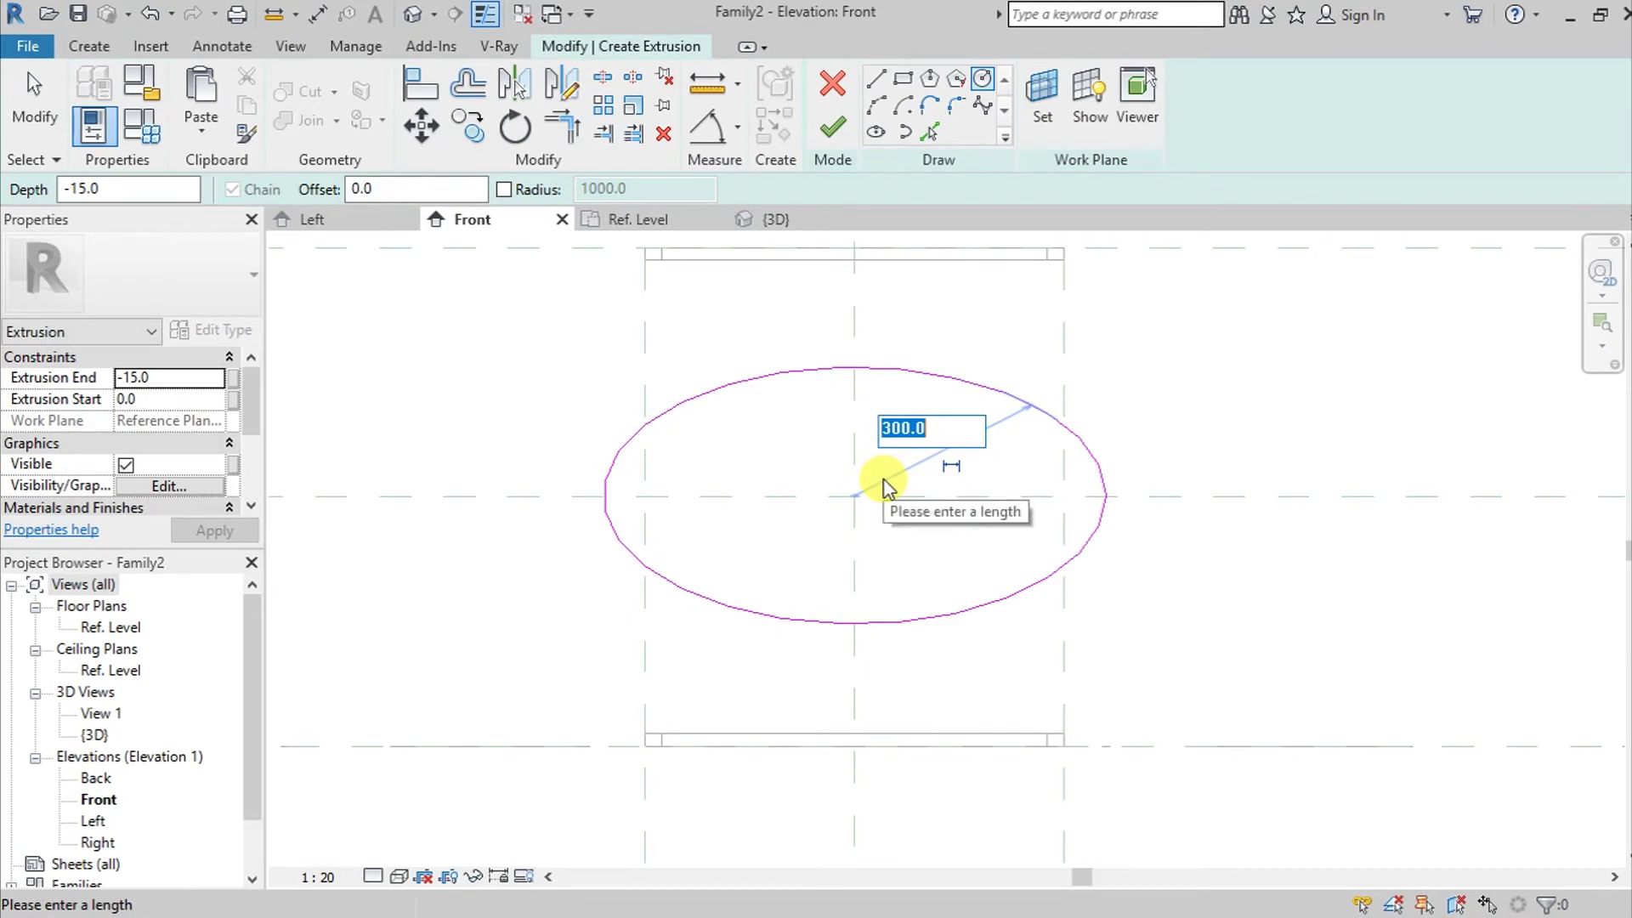
type("270")
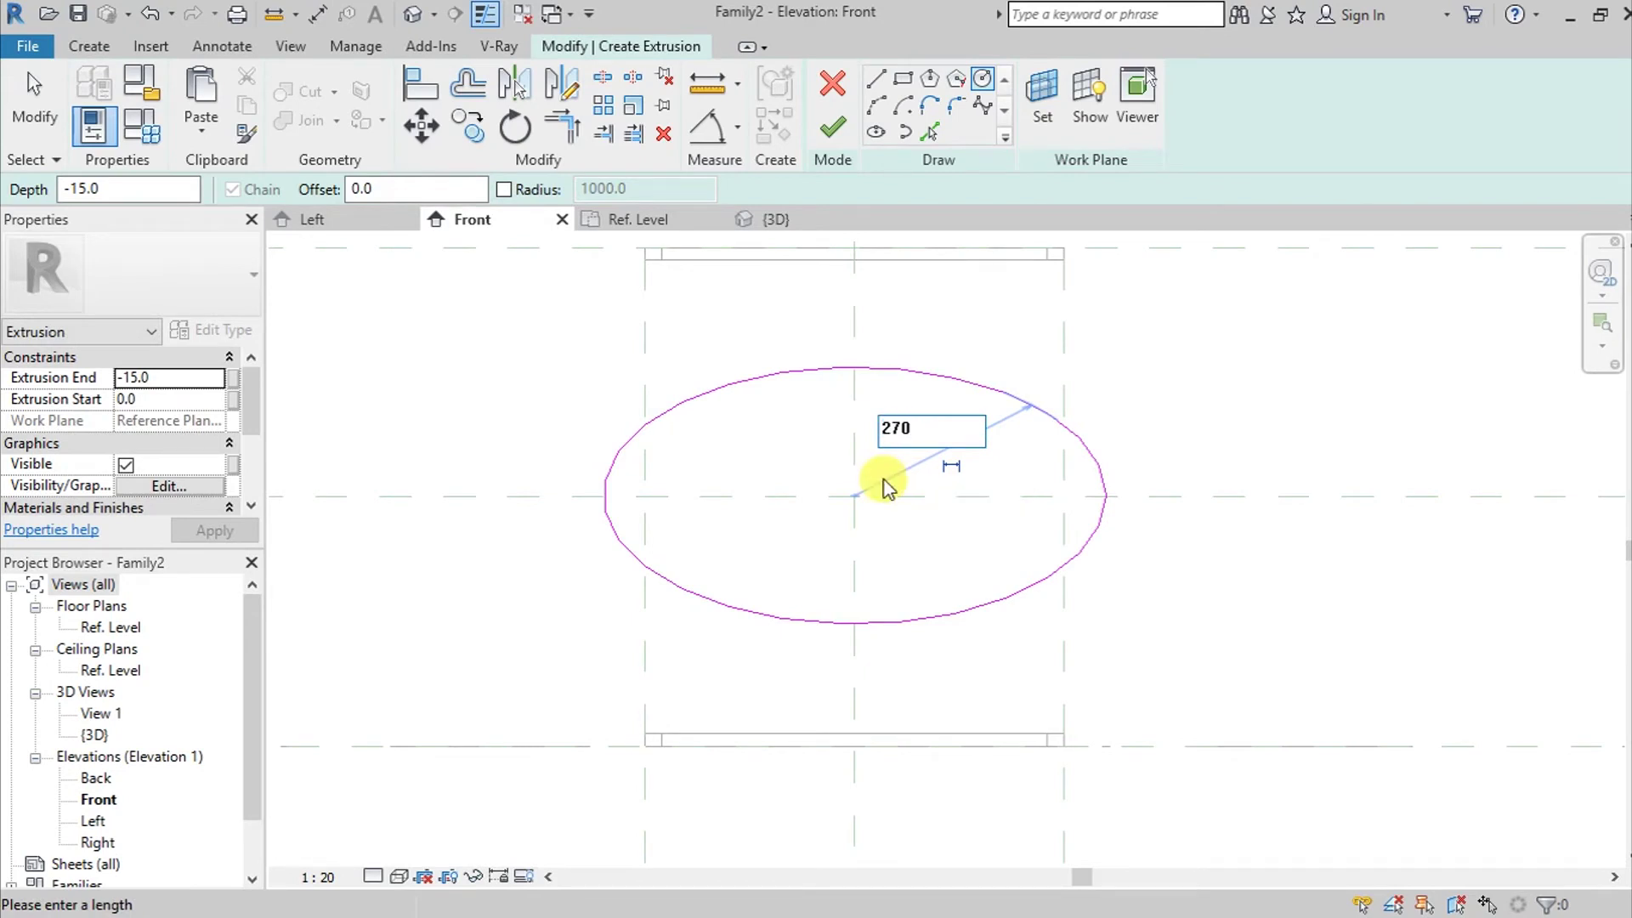
key("Return")
Step: Add a concentric inner circle with a 250 mm radius to the ring sketch and finish the extrusion
scroll(863, 500, "up", 3)
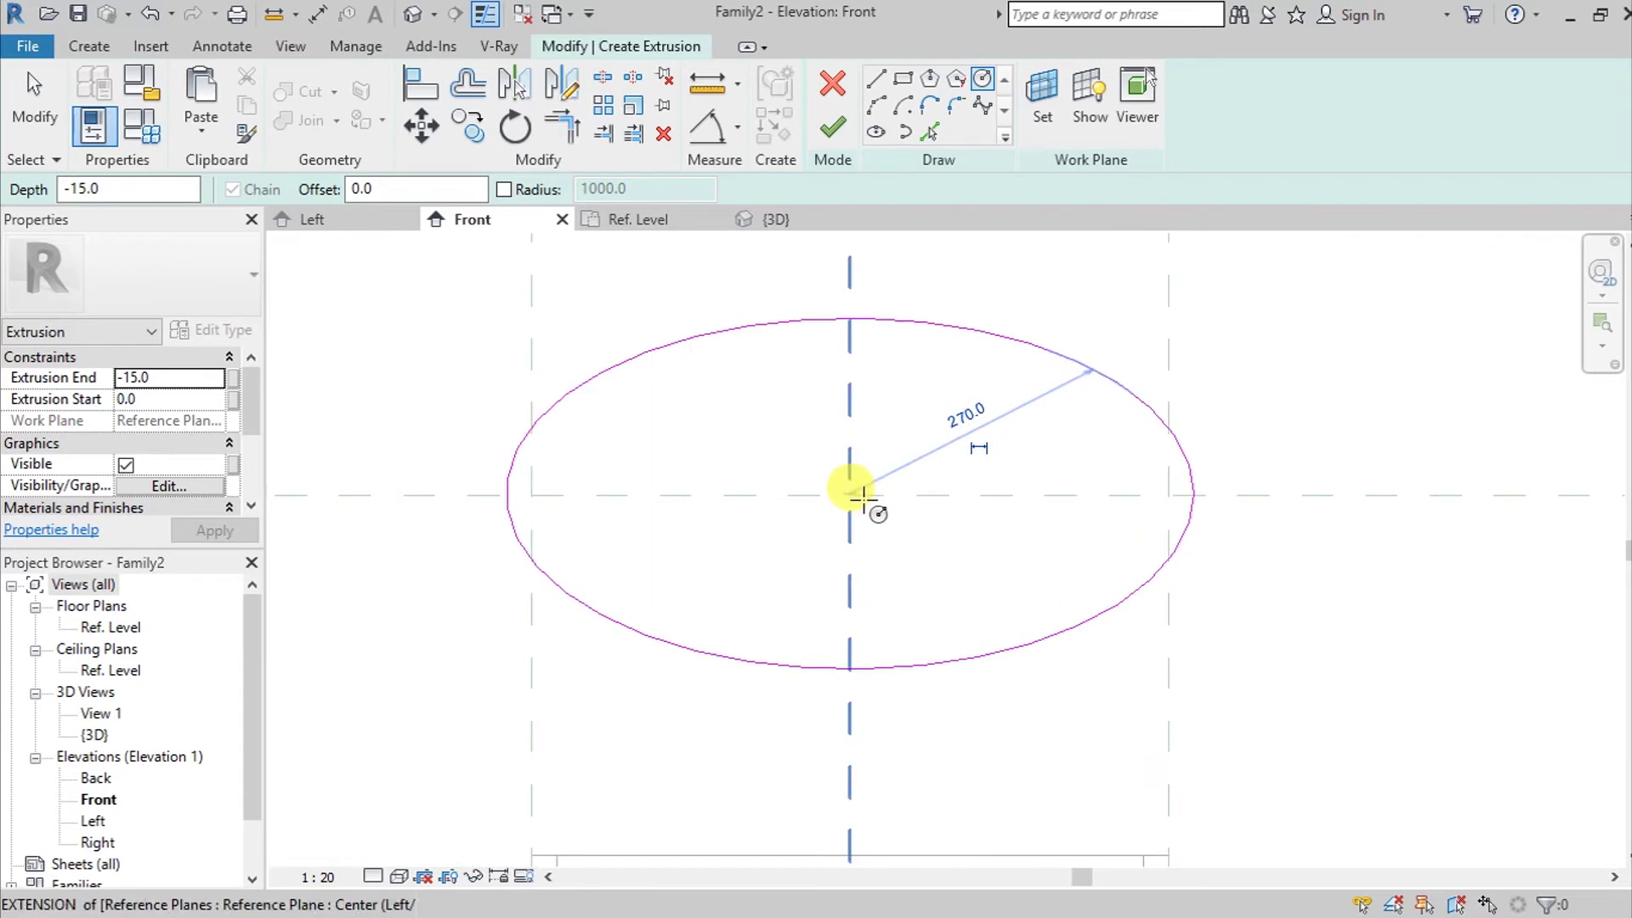
left_click(857, 544)
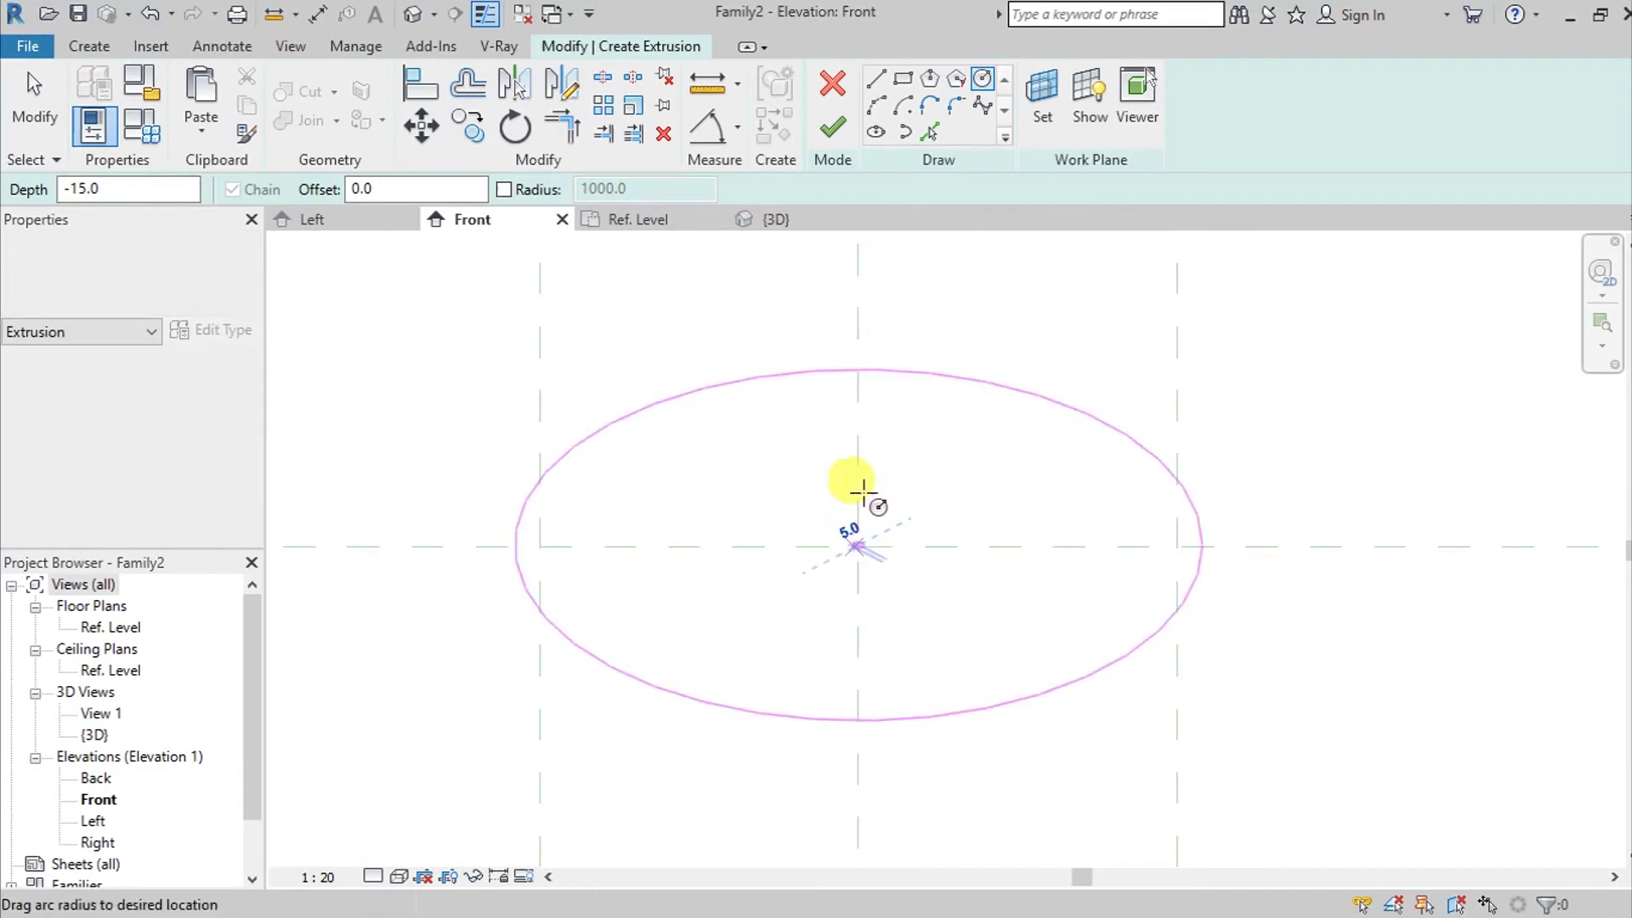
left_click(859, 397)
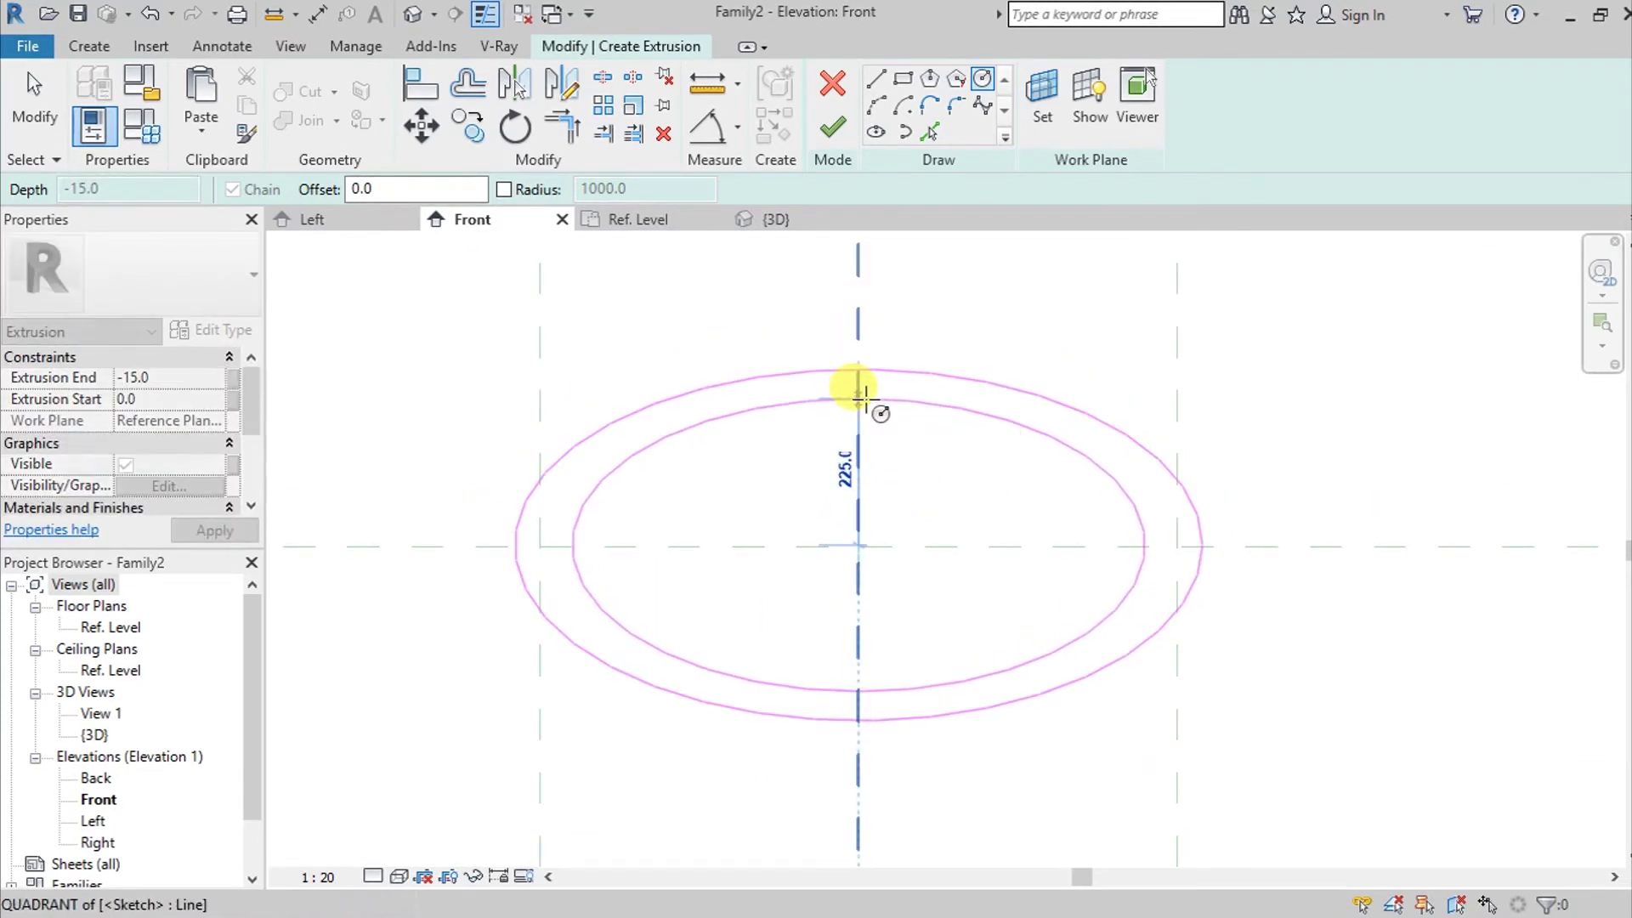
scroll(948, 472, "up", 1)
left_click(953, 476)
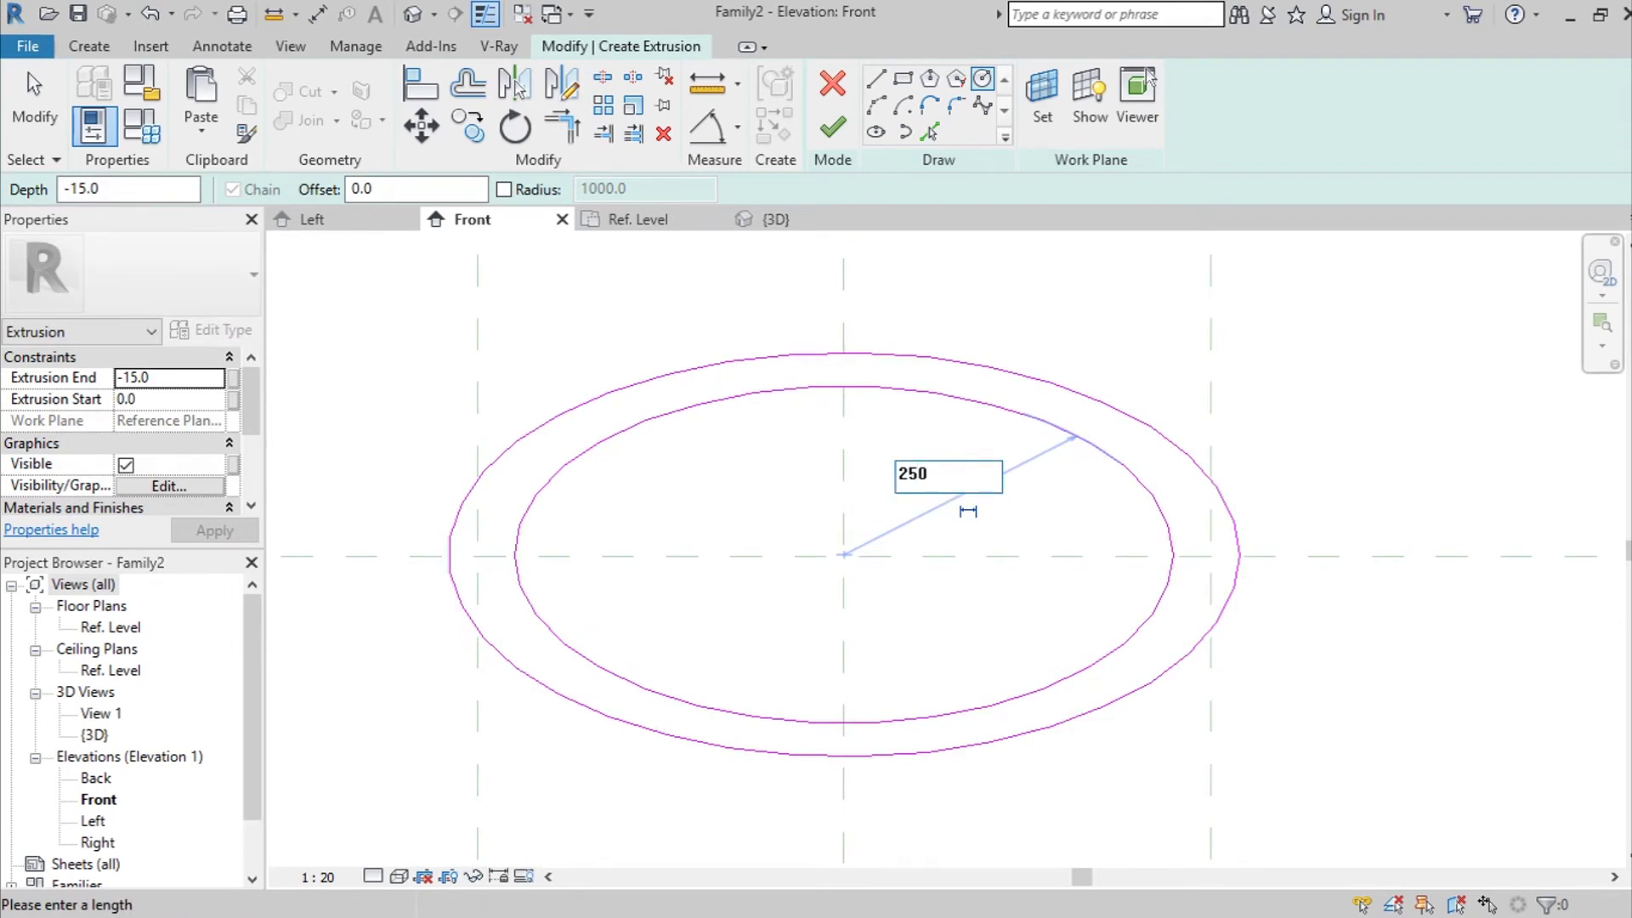
left_click(951, 474)
left_click(833, 128)
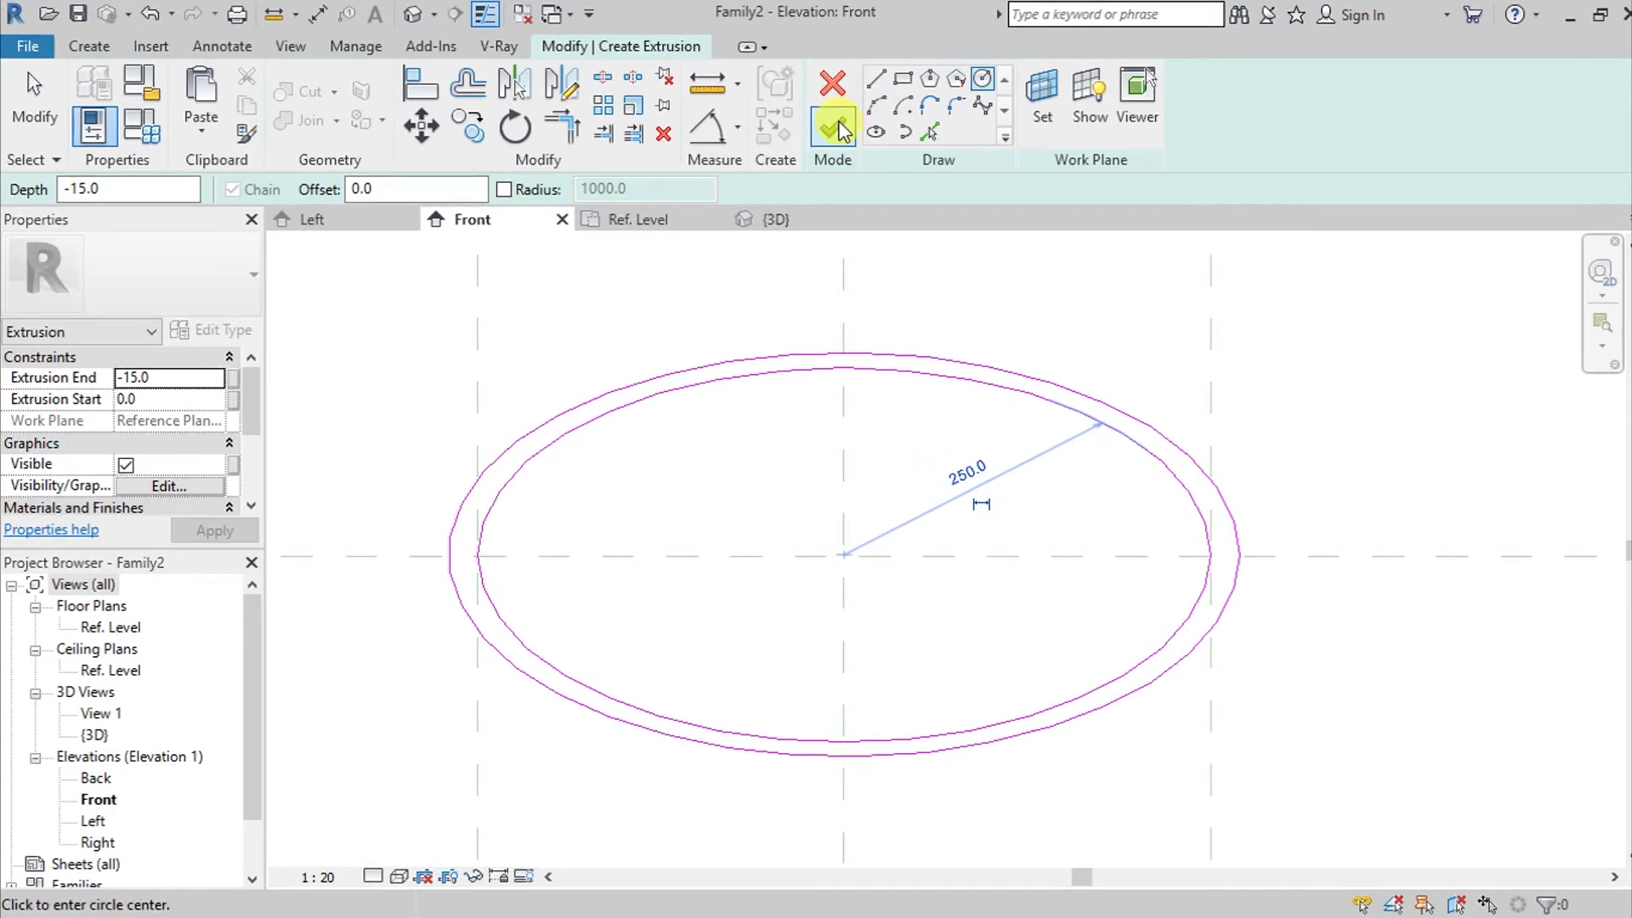
Step: In Elevation: Left, move the tilted ring down its sloping reference plane until it reaches the lower ring
left_click(328, 218)
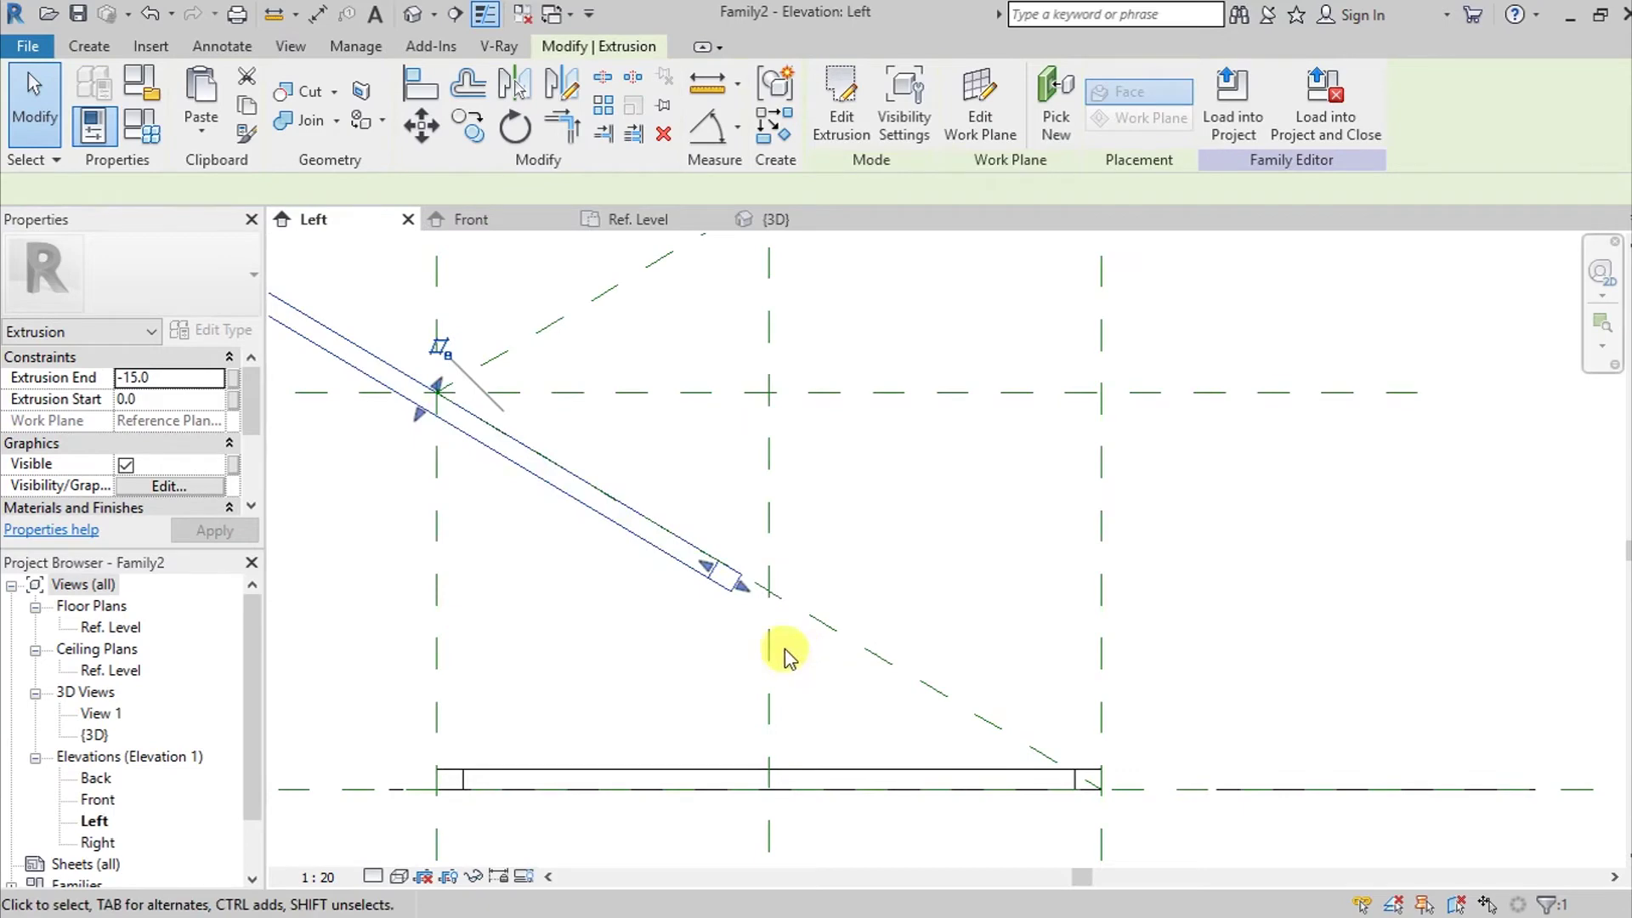
scroll(936, 601, "down", 4)
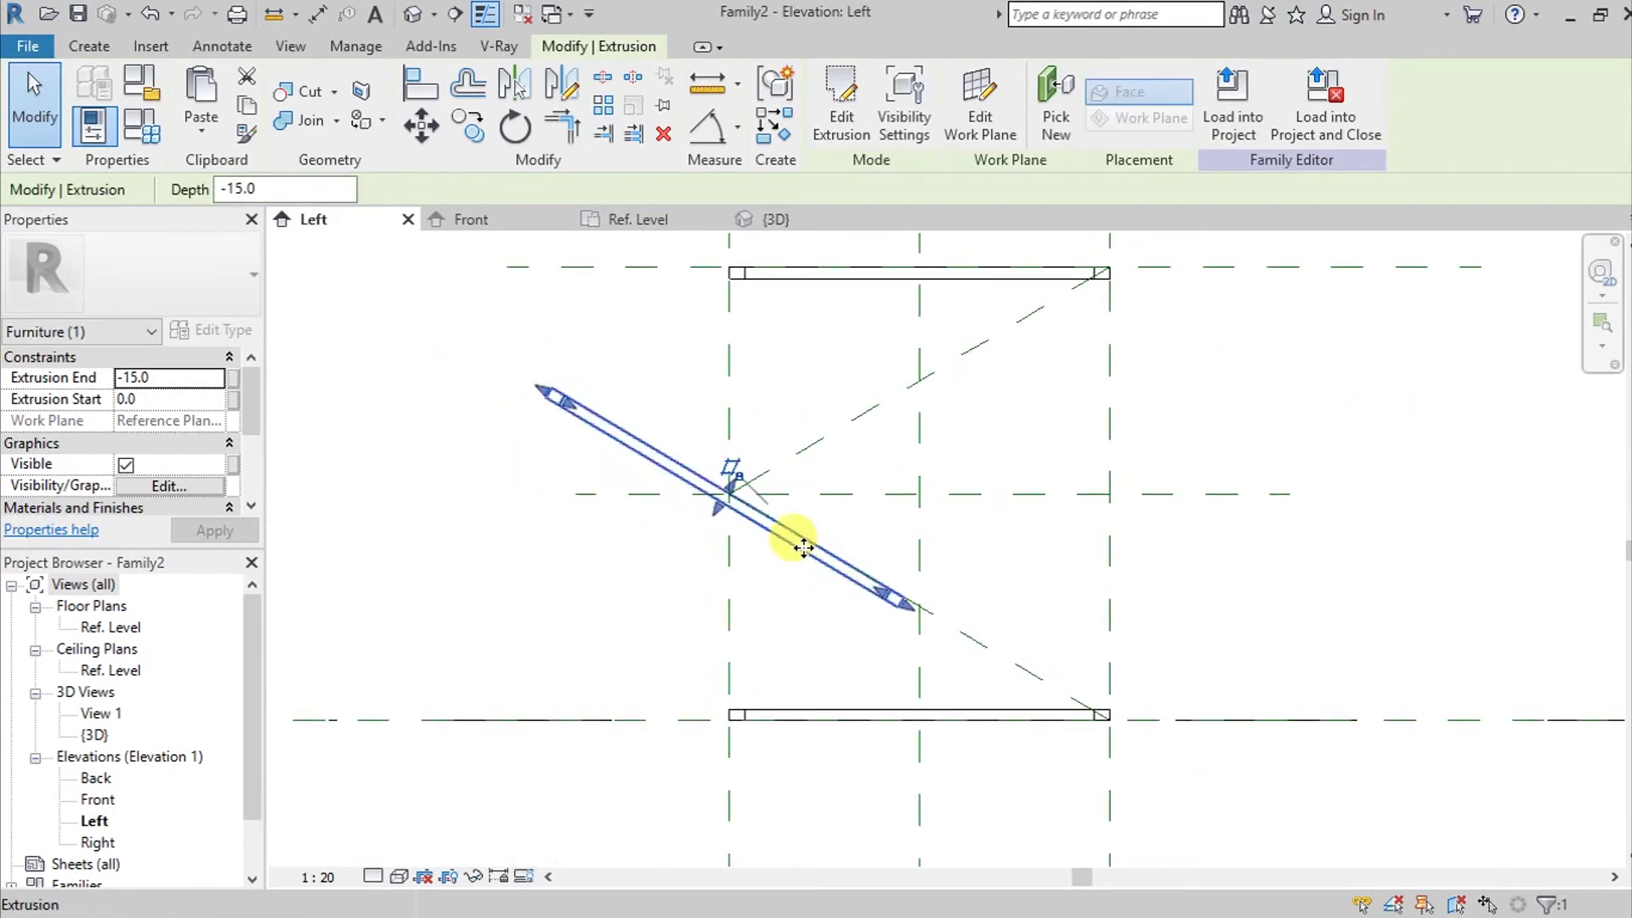
left_click_drag(791, 539, 1001, 703)
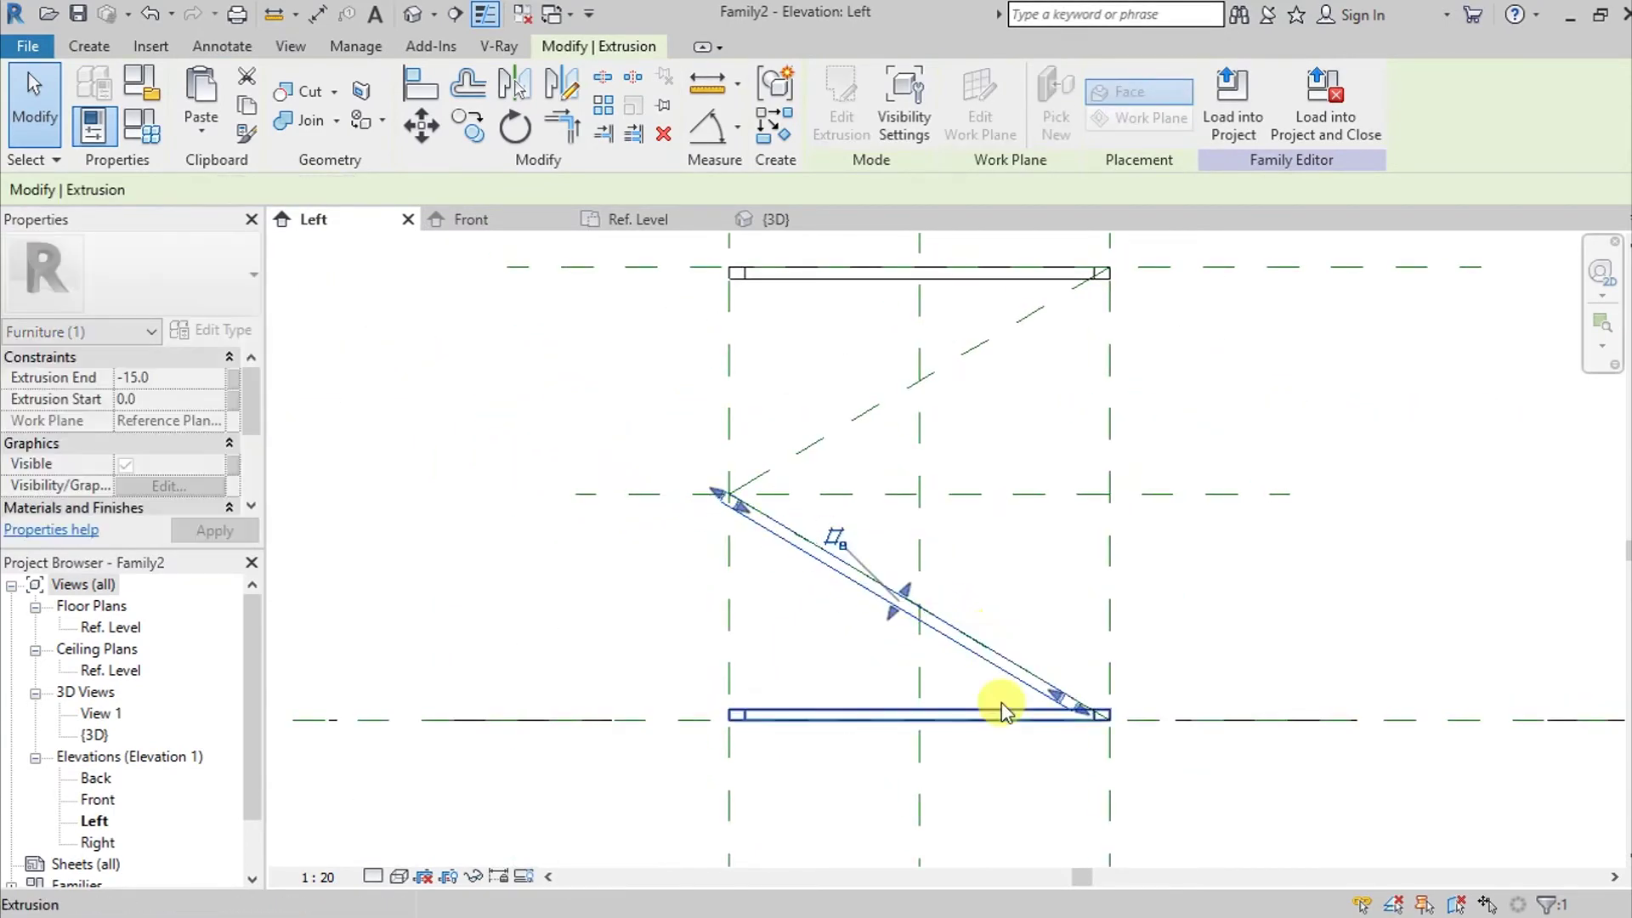
scroll(1002, 703, "up", 4)
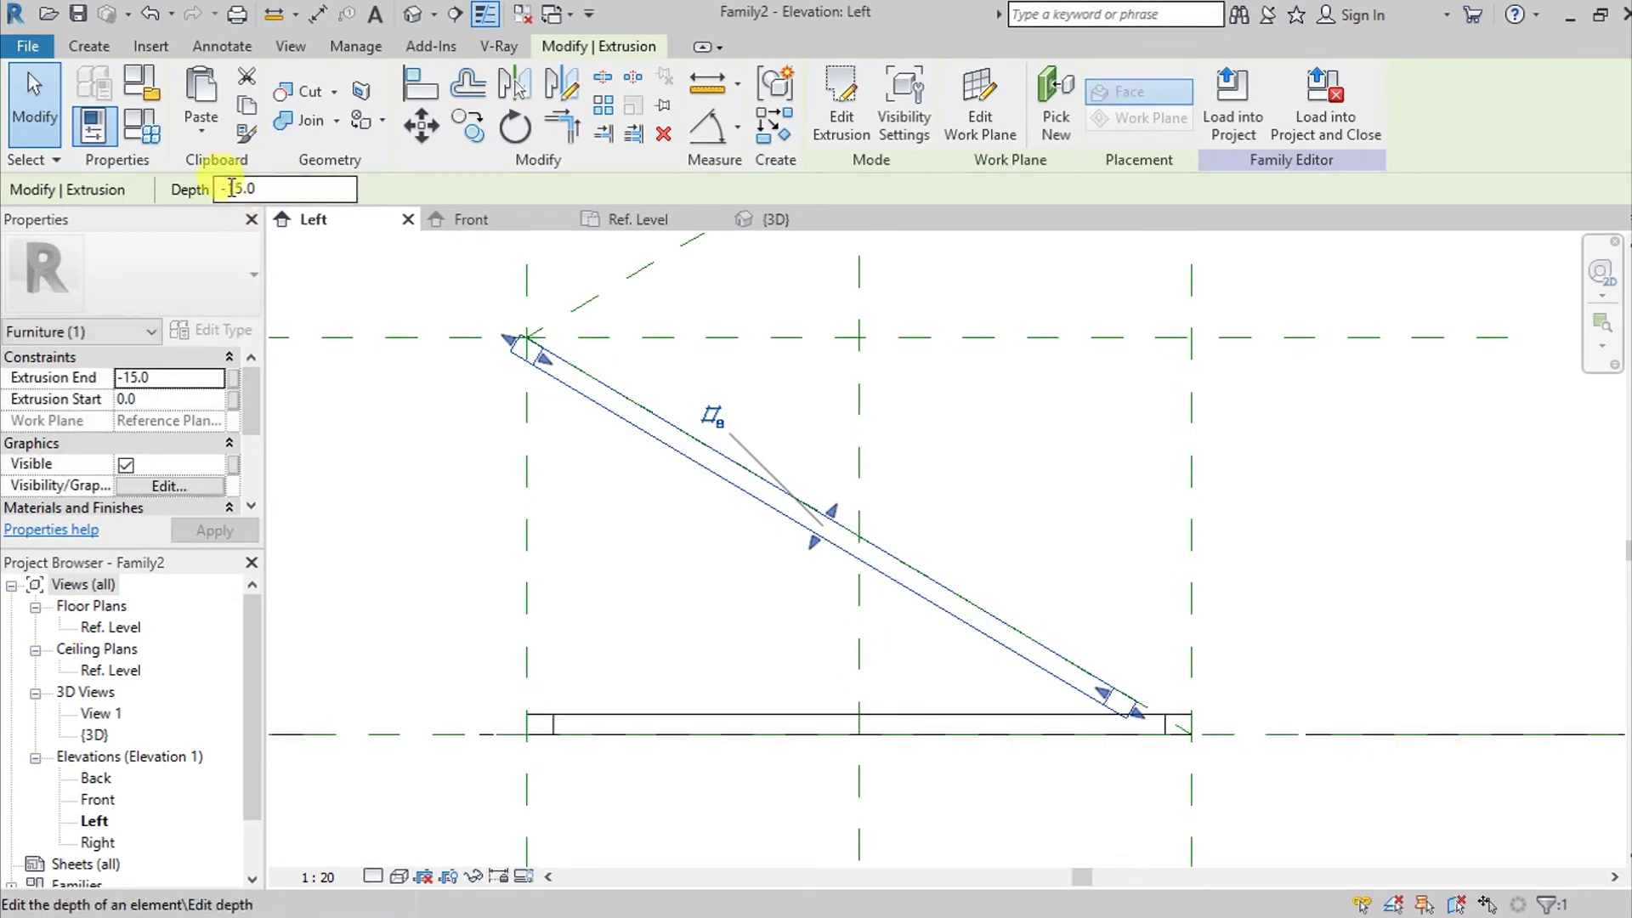
Step: Set the tilted ring's depth to 15 mm and shift it slightly further down the slope against the lower ring
key("Return")
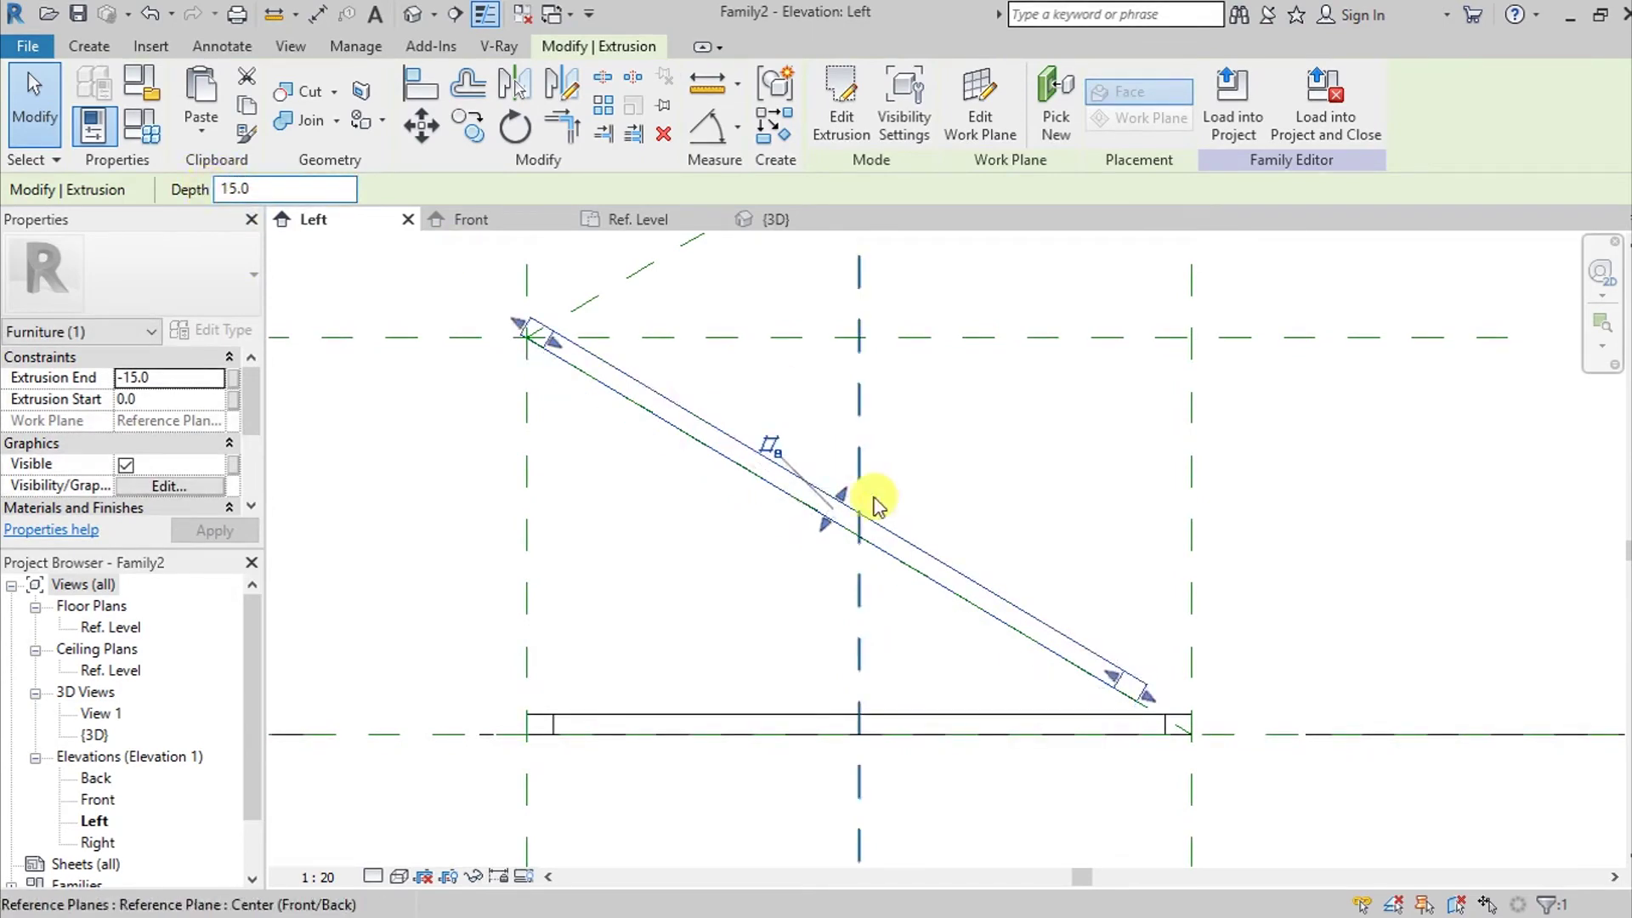
middle_click_drag(1065, 595, 986, 574)
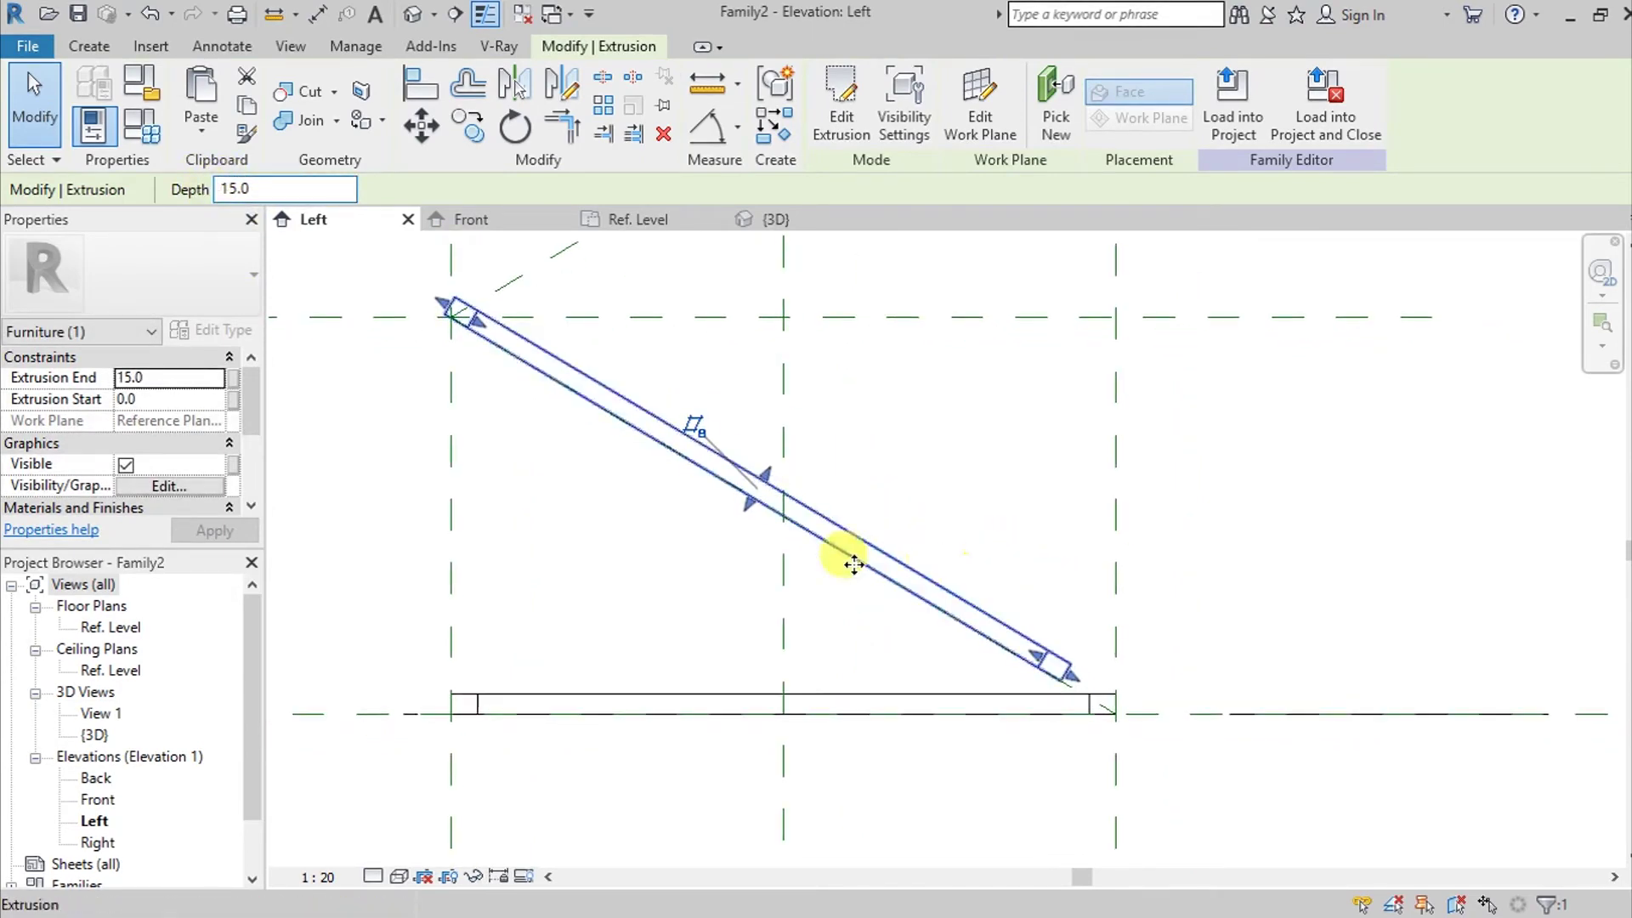
left_click_drag(846, 537, 884, 549)
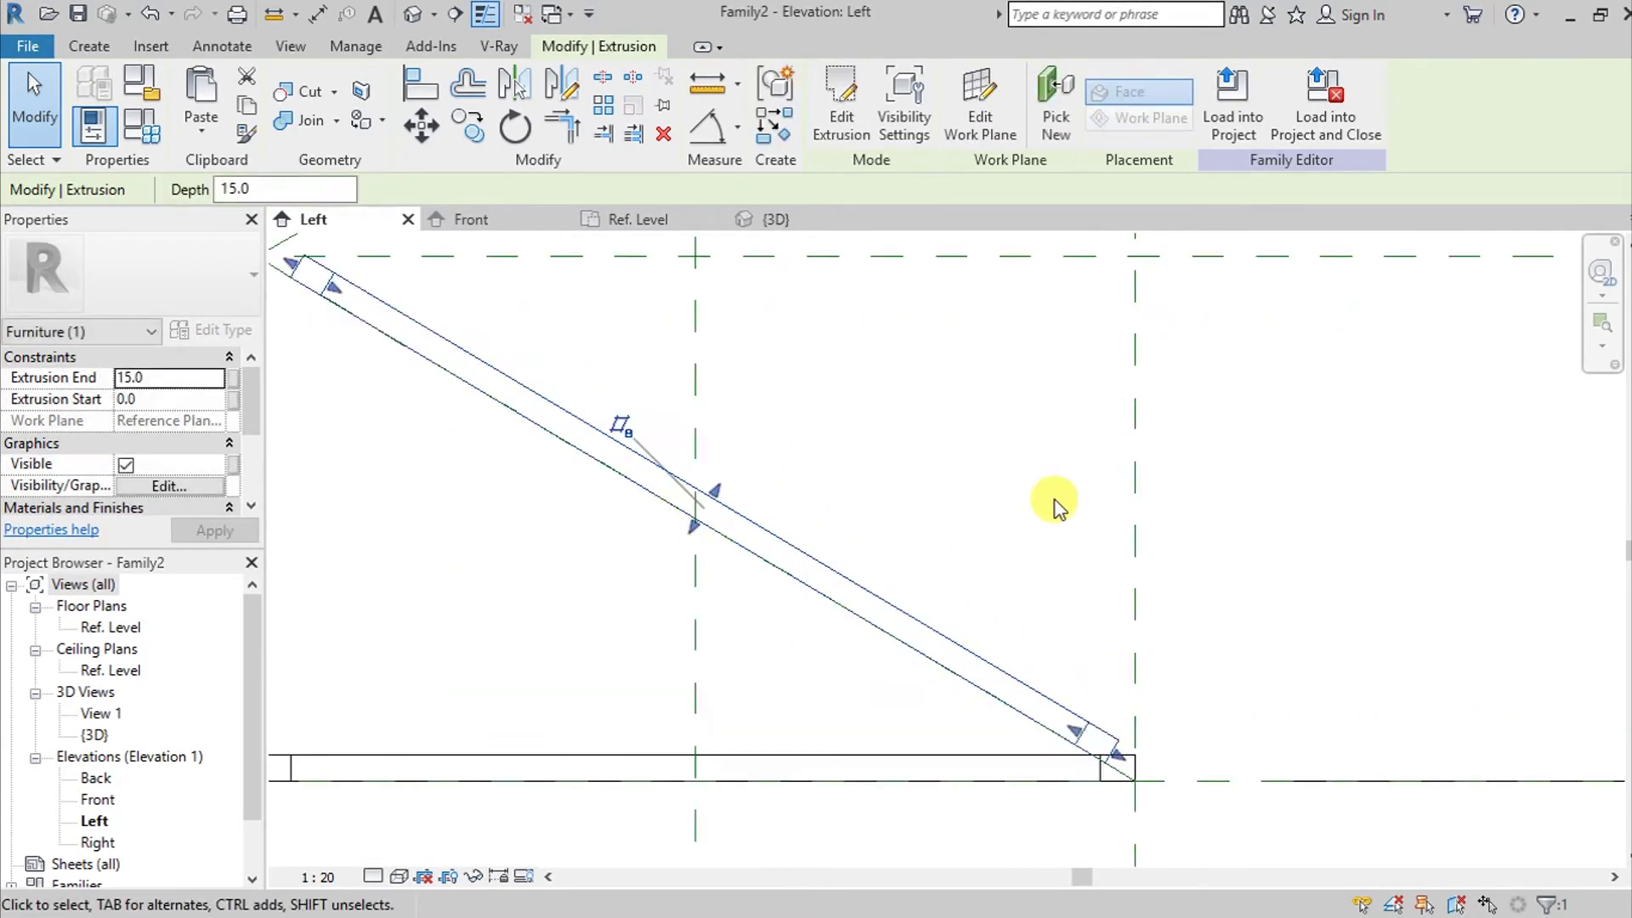
middle_click_drag(1048, 488, 1031, 546)
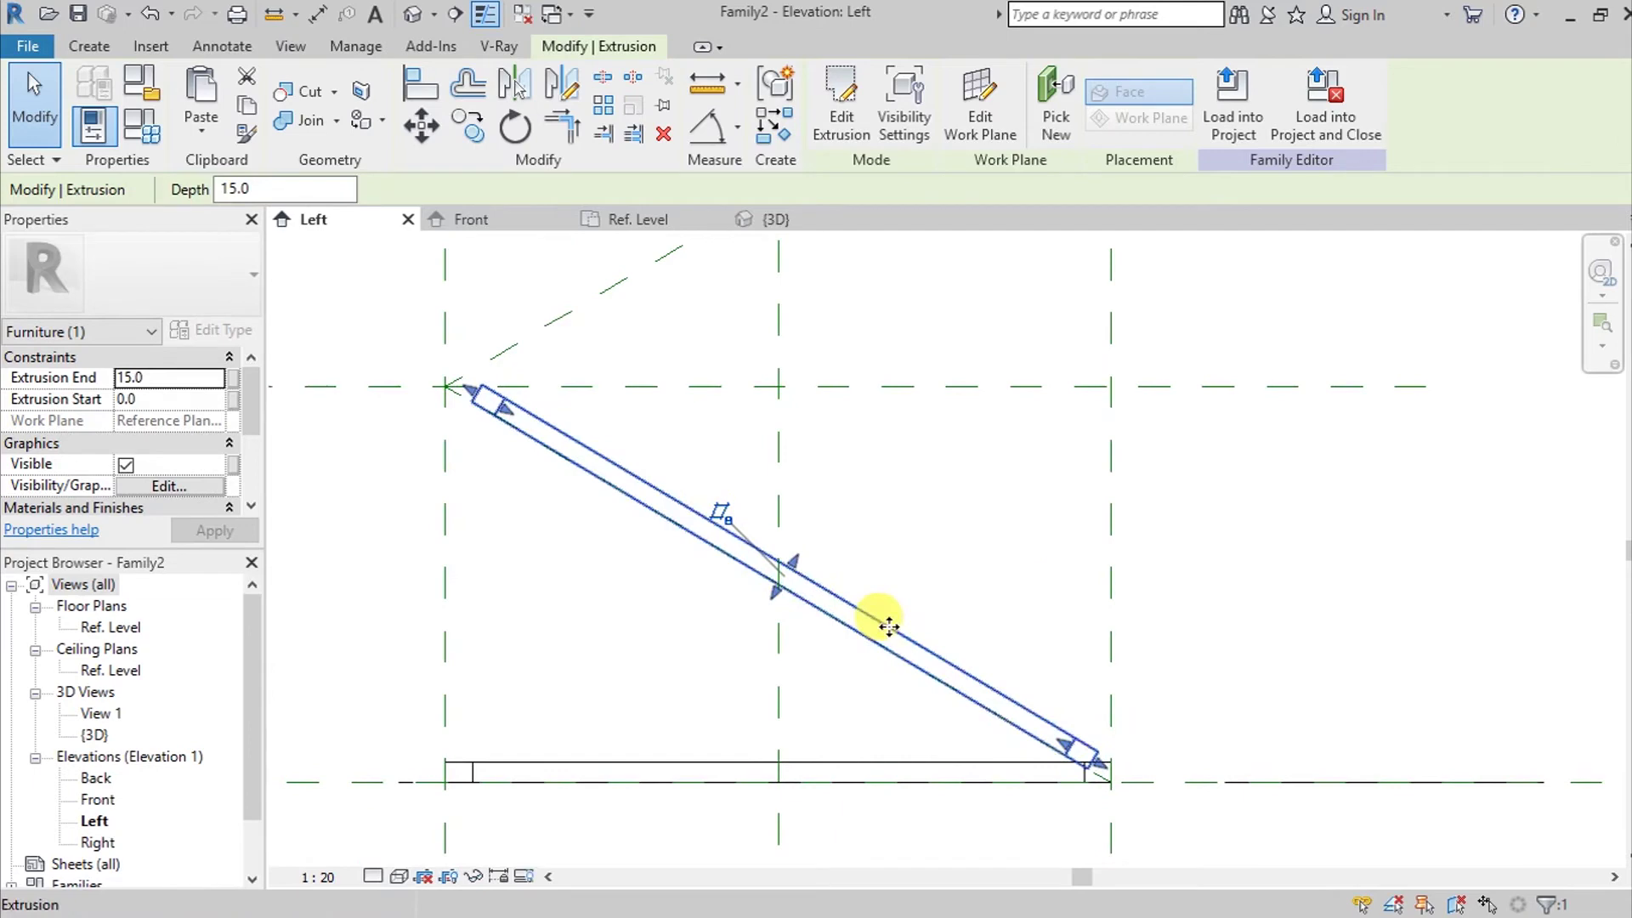
Step: Mirror the tilted ring about the vertical reference plane at the lower end of its slope
key("m")
key("m")
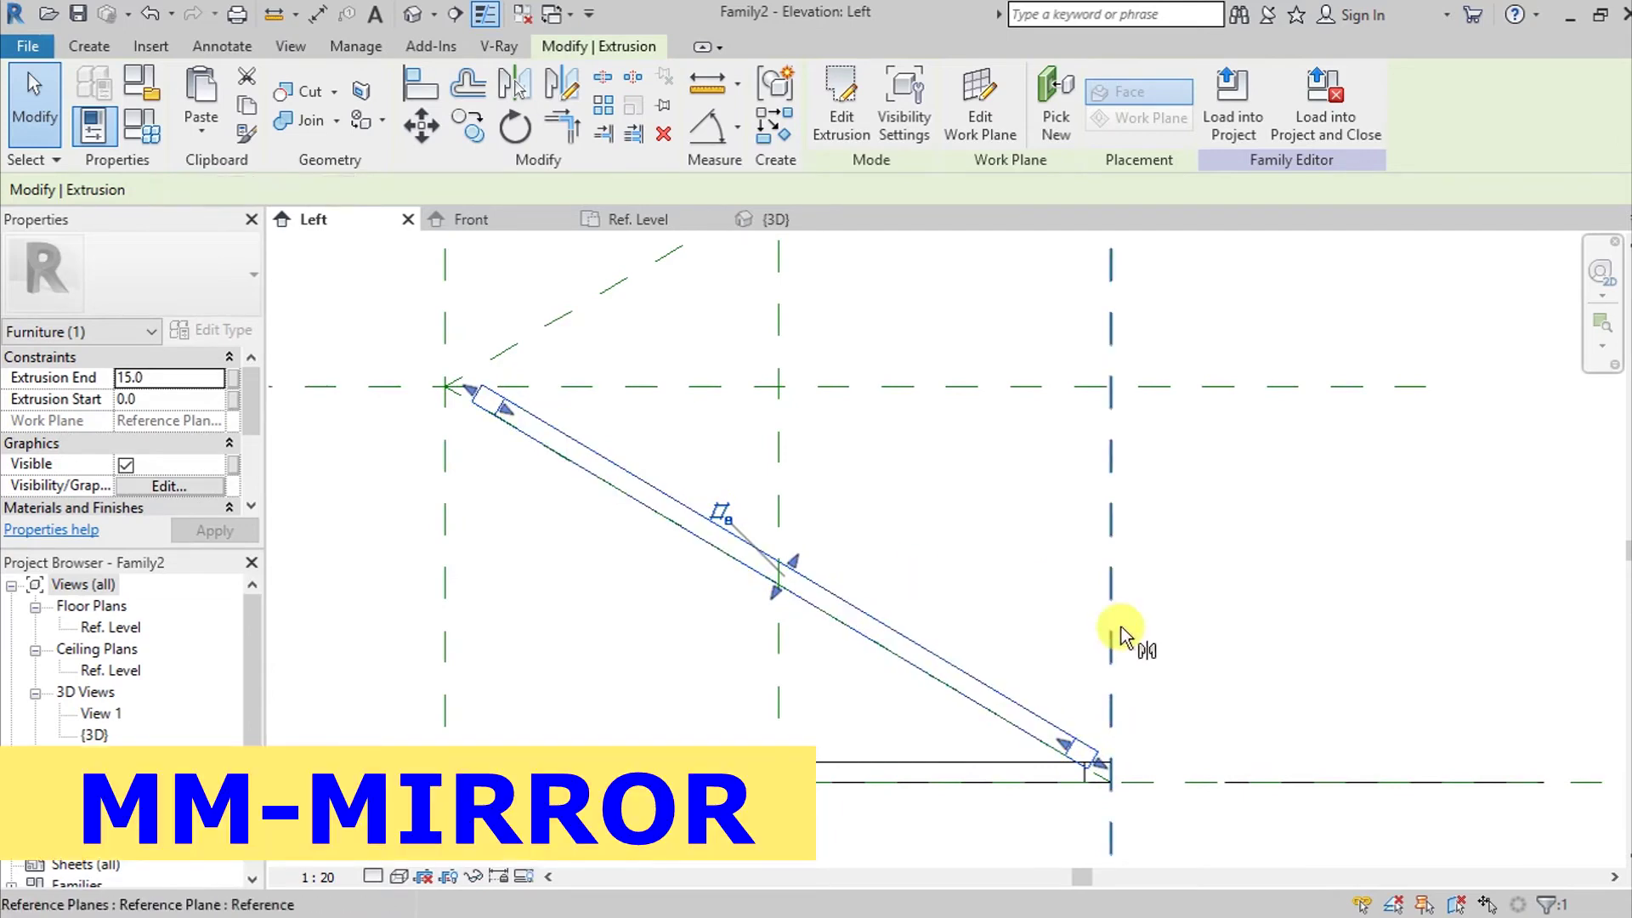
left_click(1114, 618)
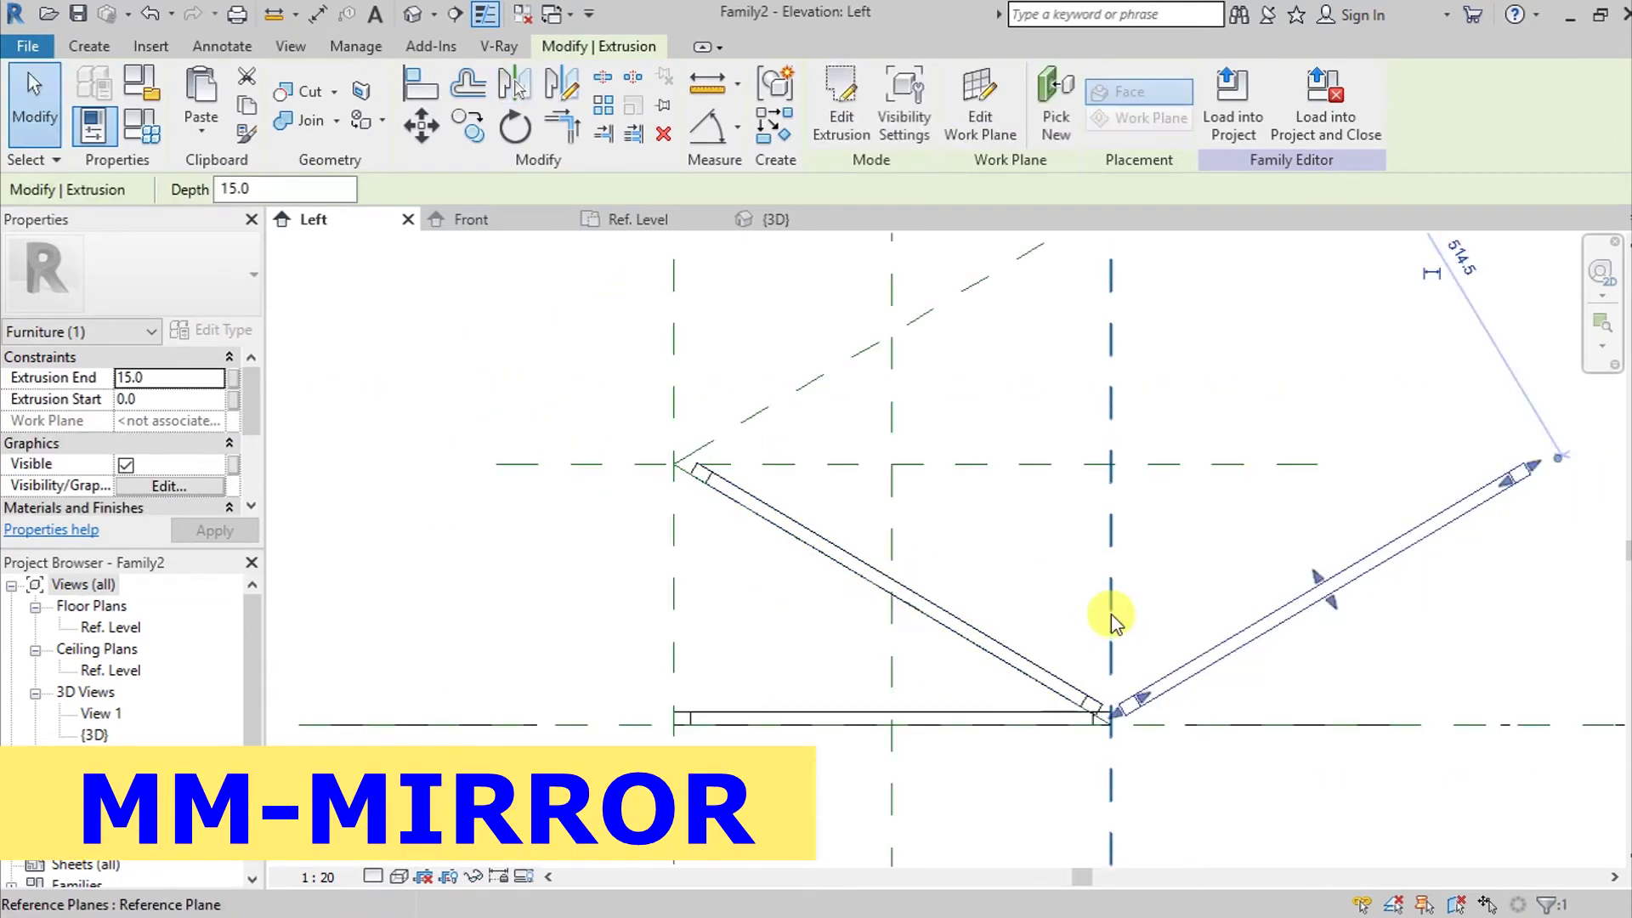
Step: Move the mirrored ring onto the upper sloping reference plane, between the first tilted ring and the top ring
middle_click_drag(1119, 620, 1241, 693)
scroll(1242, 693, "down", 2)
left_click_drag(1241, 693, 813, 439, "ctrl")
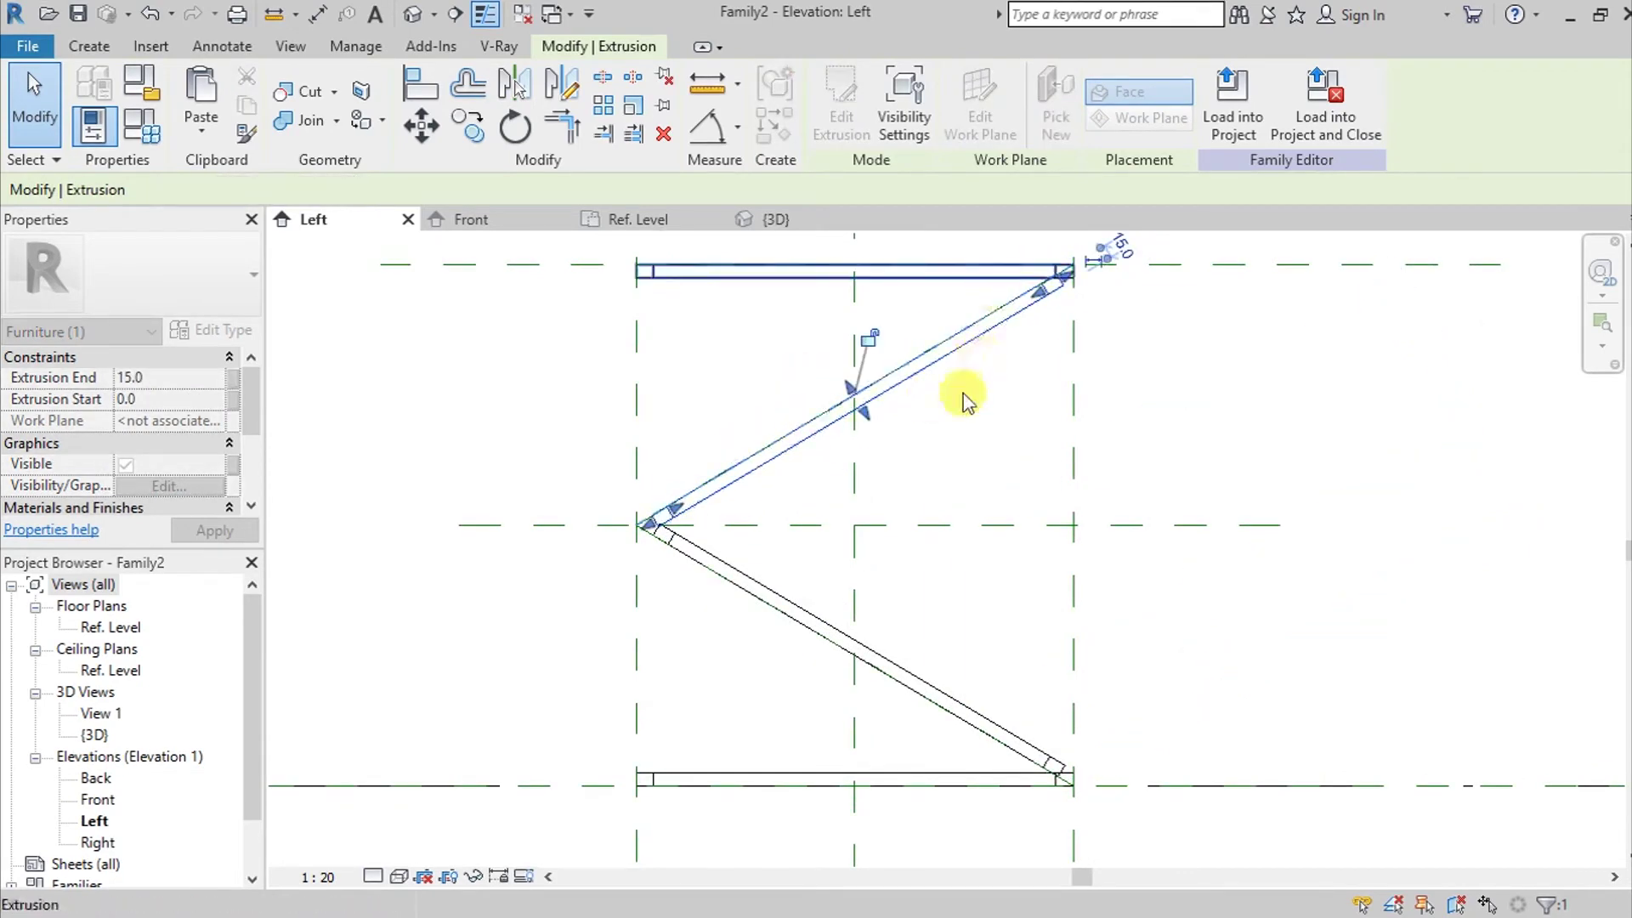
scroll(955, 444, "up", 4)
middle_click_drag(606, 542, 700, 546)
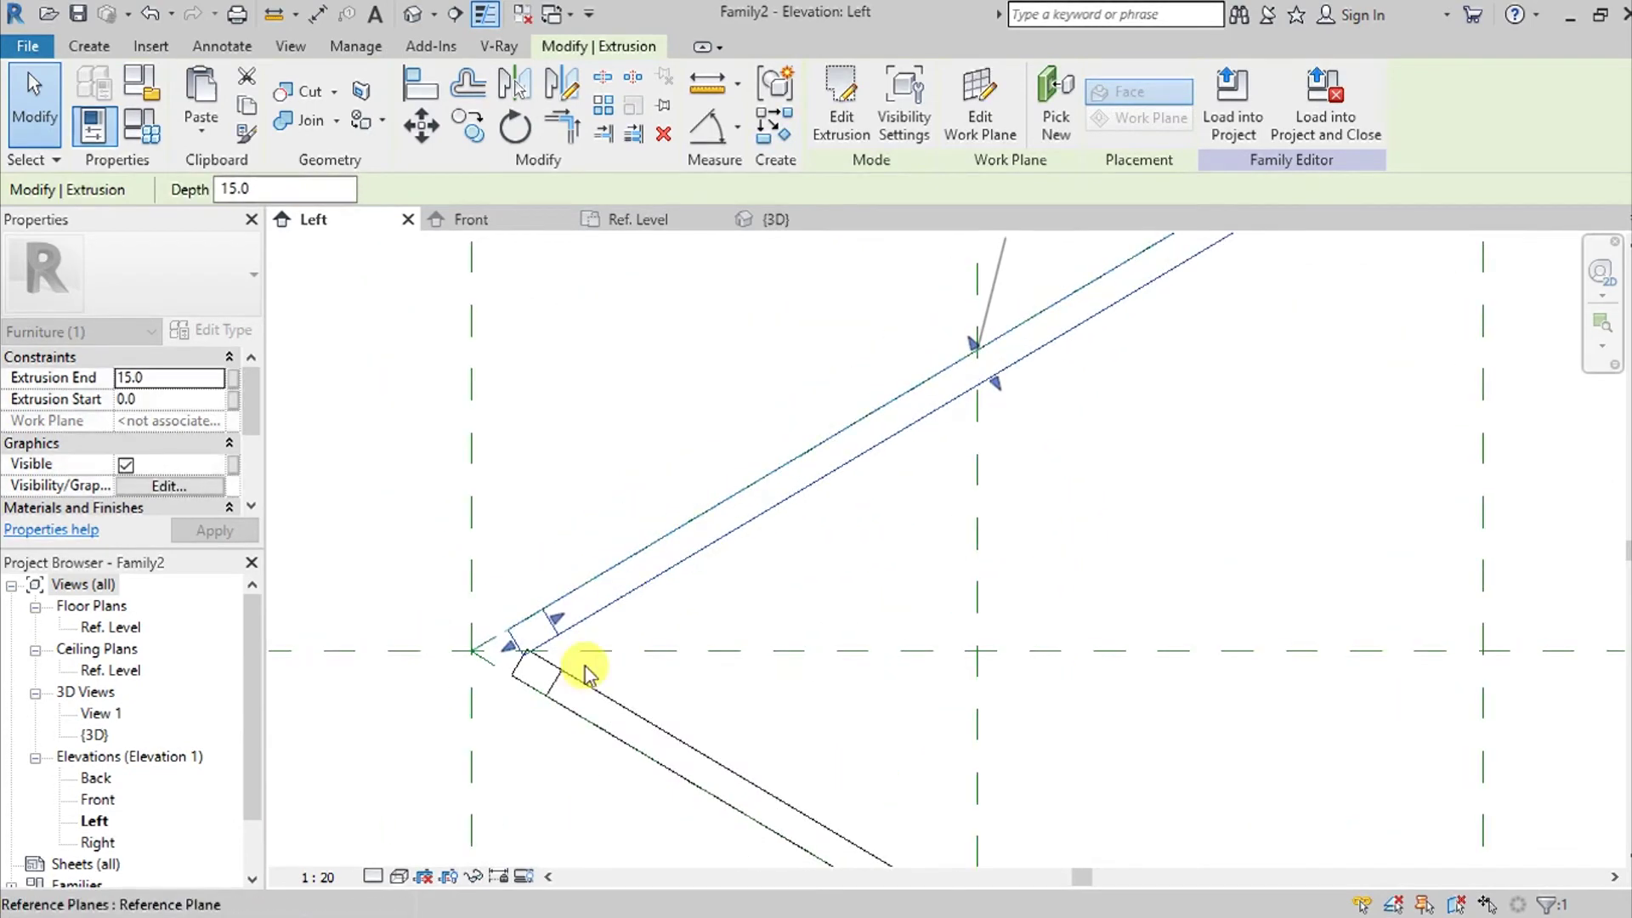
middle_click_drag(870, 610, 633, 813)
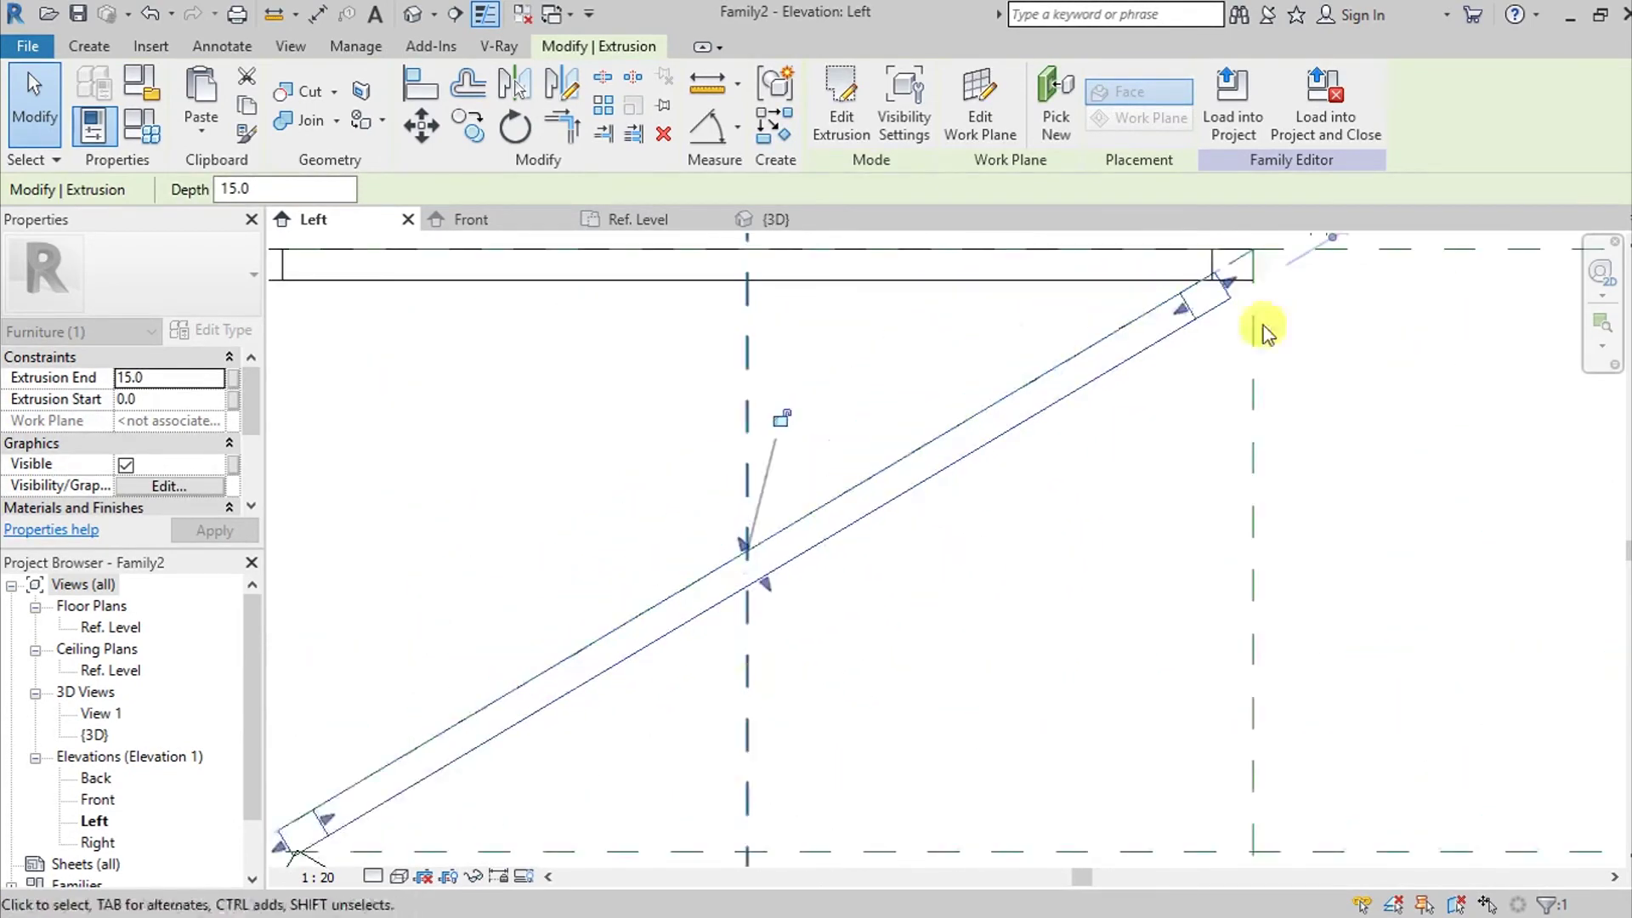
scroll(935, 565, "down", 2)
mouse_move(977, 572)
middle_mouse_down()
mouse_move(1020, 553)
mouse_move(994, 546)
middle_mouse_up()
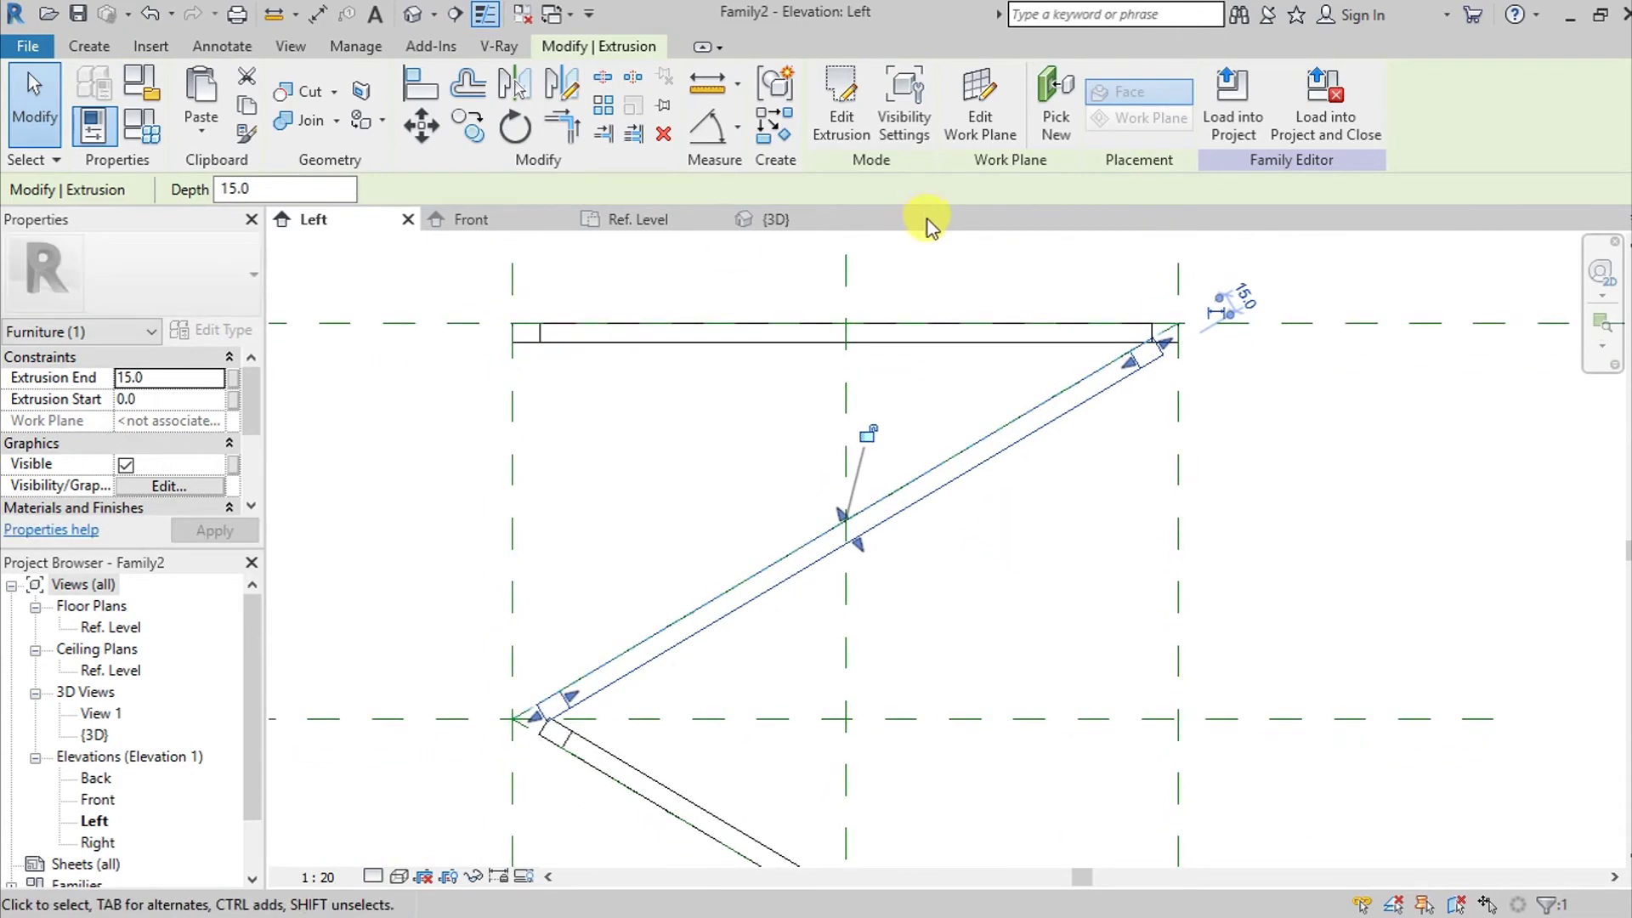
left_click(939, 277)
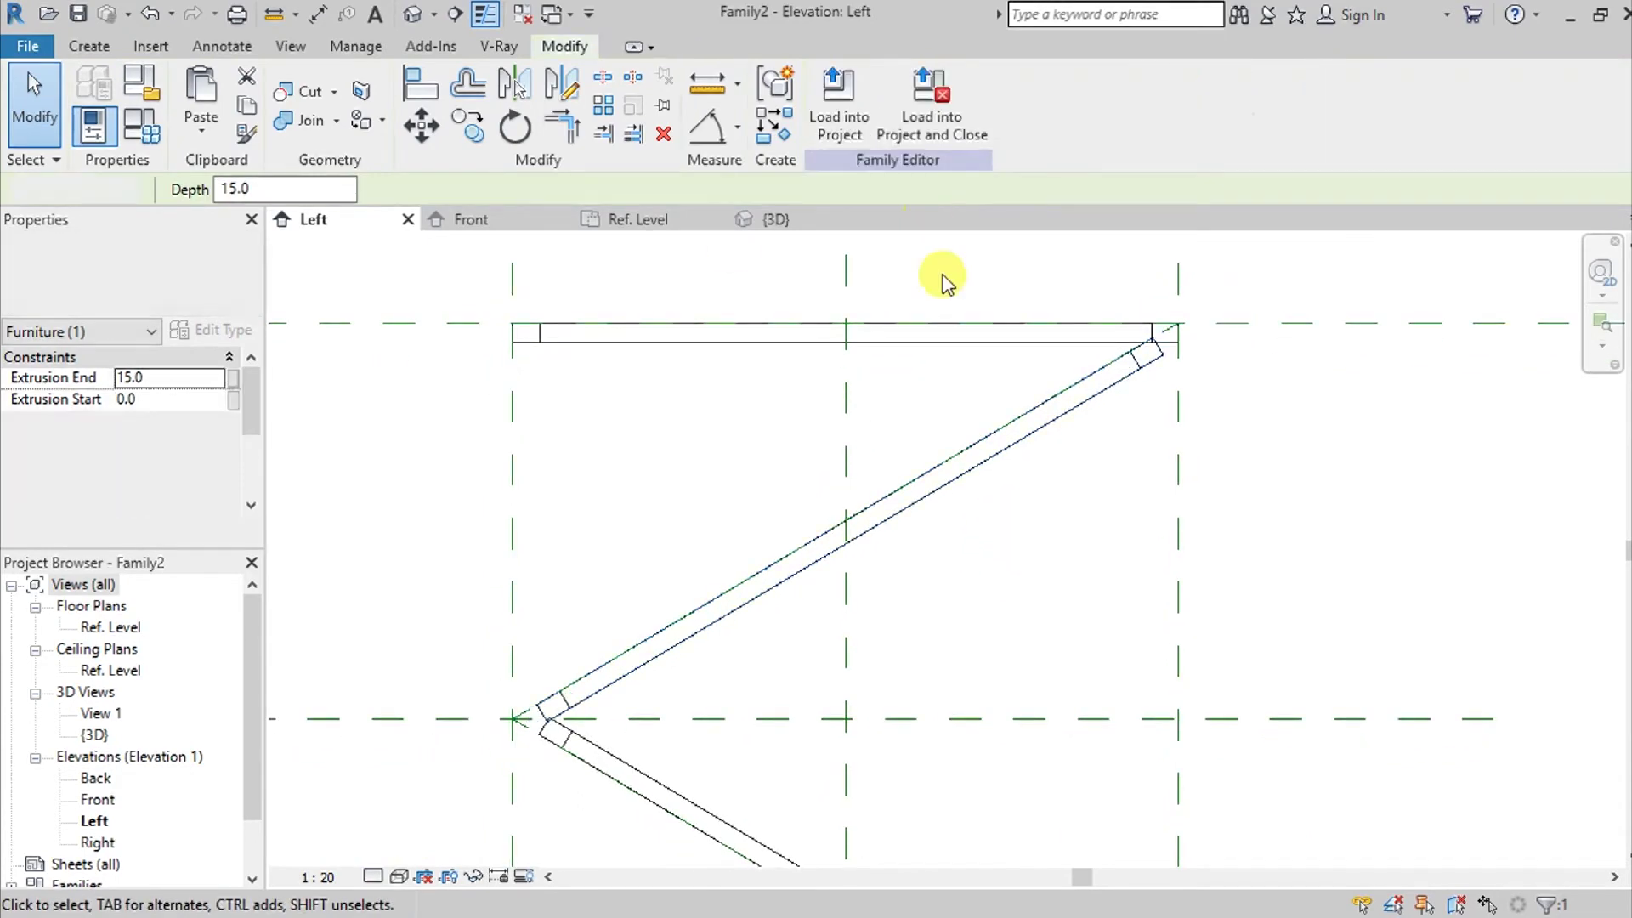
Step: Show the ring model in the {3D} view with the Shaded visual style and orbit to its left side
left_click(765, 220)
middle_click_drag(983, 528, 1097, 680, "shift")
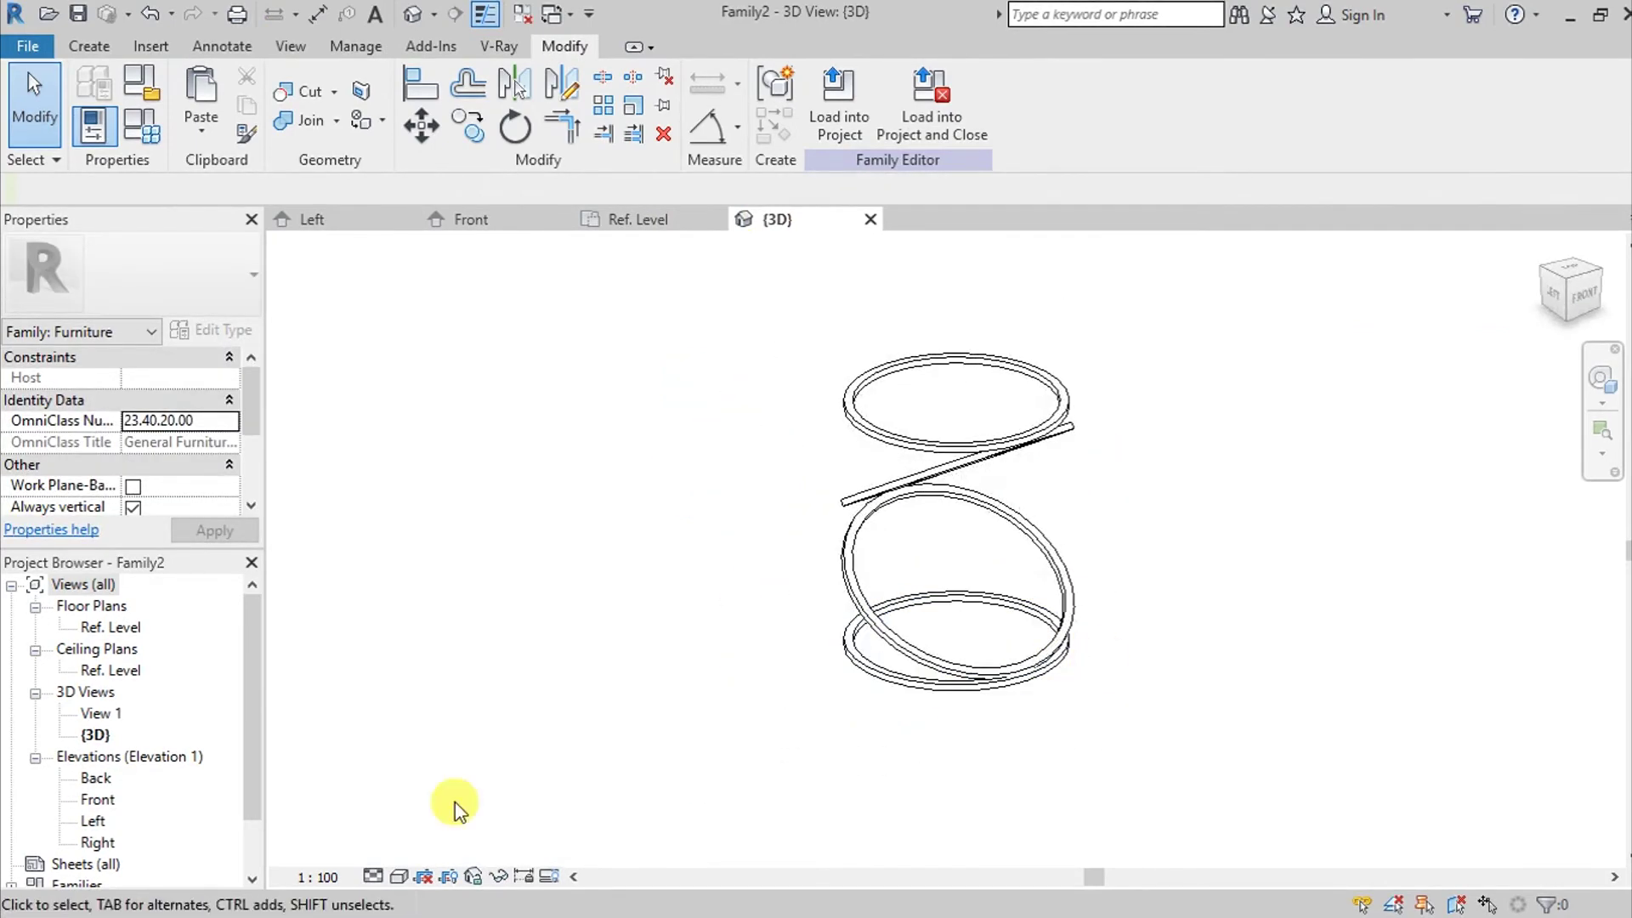
left_click(400, 877)
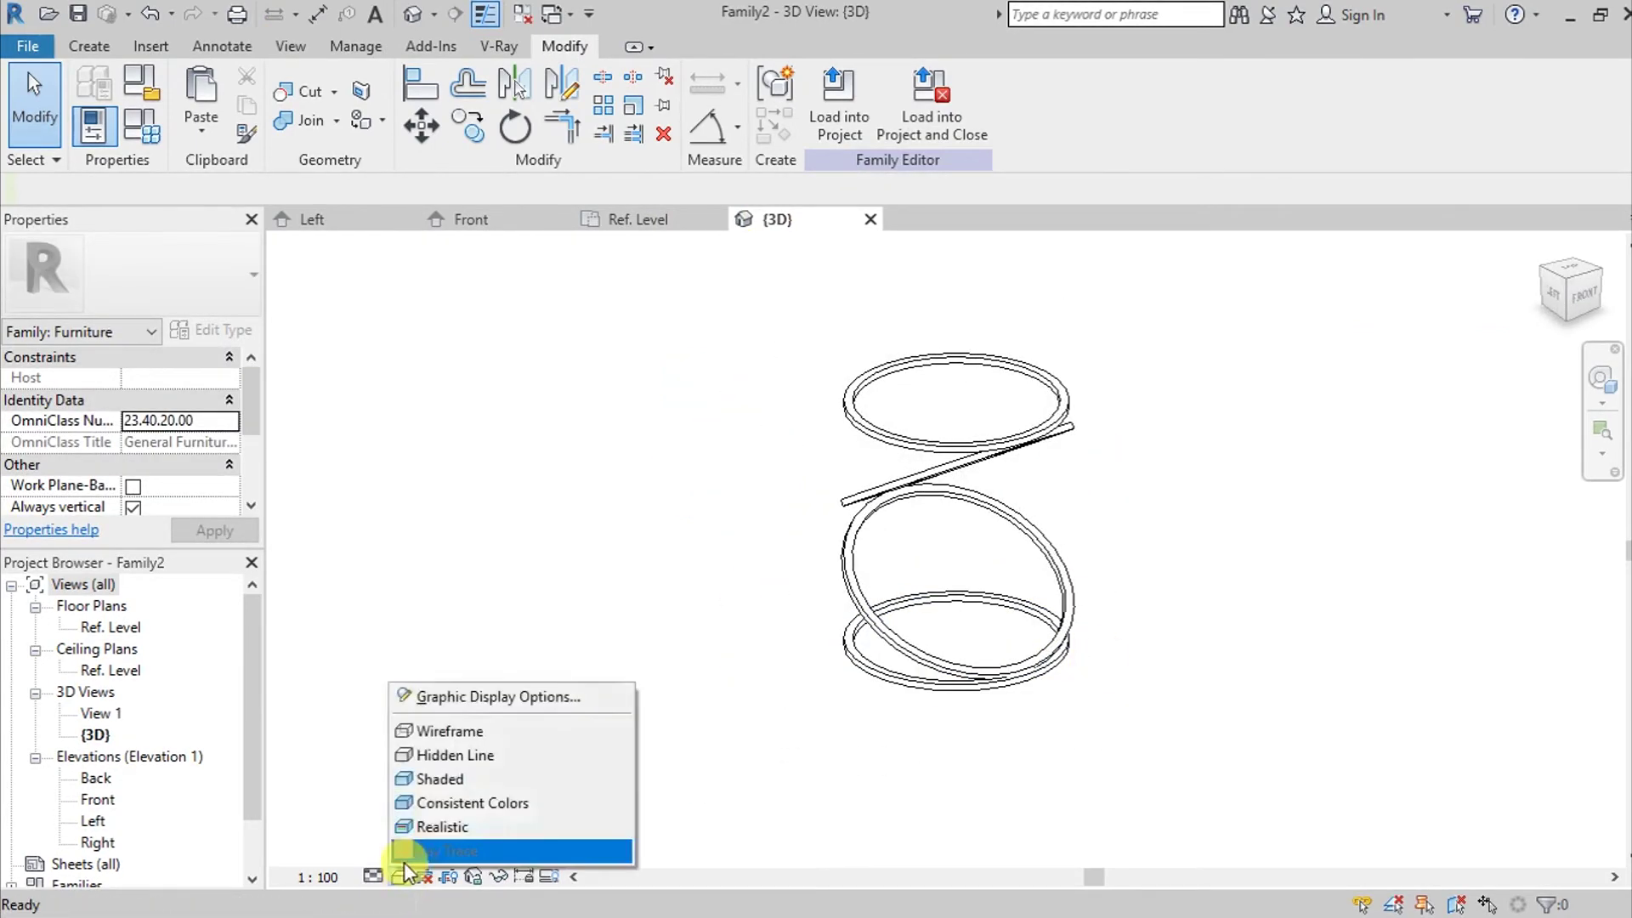
left_click(472, 778)
mouse_move(703, 692)
middle_mouse_down("shift")
mouse_move(864, 594)
mouse_move(1147, 477)
mouse_move(1159, 547)
mouse_move(1144, 539)
mouse_move(1134, 638)
mouse_move(1105, 672)
mouse_move(1085, 652)
mouse_move(1064, 729)
mouse_move(1089, 711)
mouse_move(1089, 644)
mouse_move(1089, 680)
middle_mouse_up("shift")
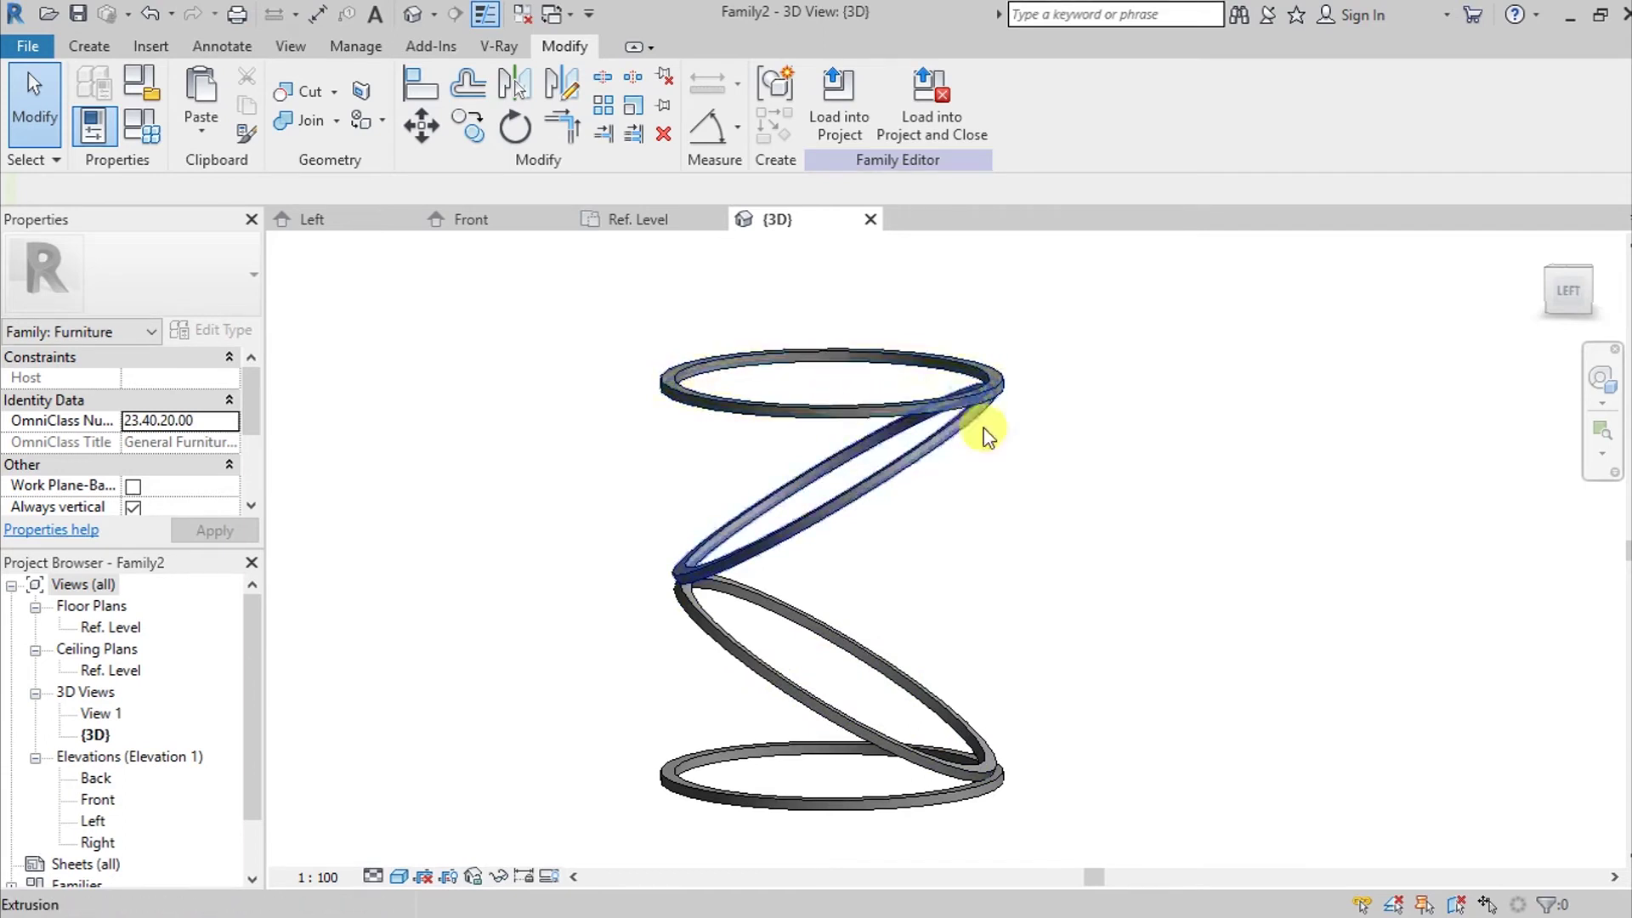
Step: Join the geometry of all four rings in sequence, from the bottom ring through both tilted rings to the top ring
left_click(311, 123)
left_click(720, 793)
left_click(829, 714)
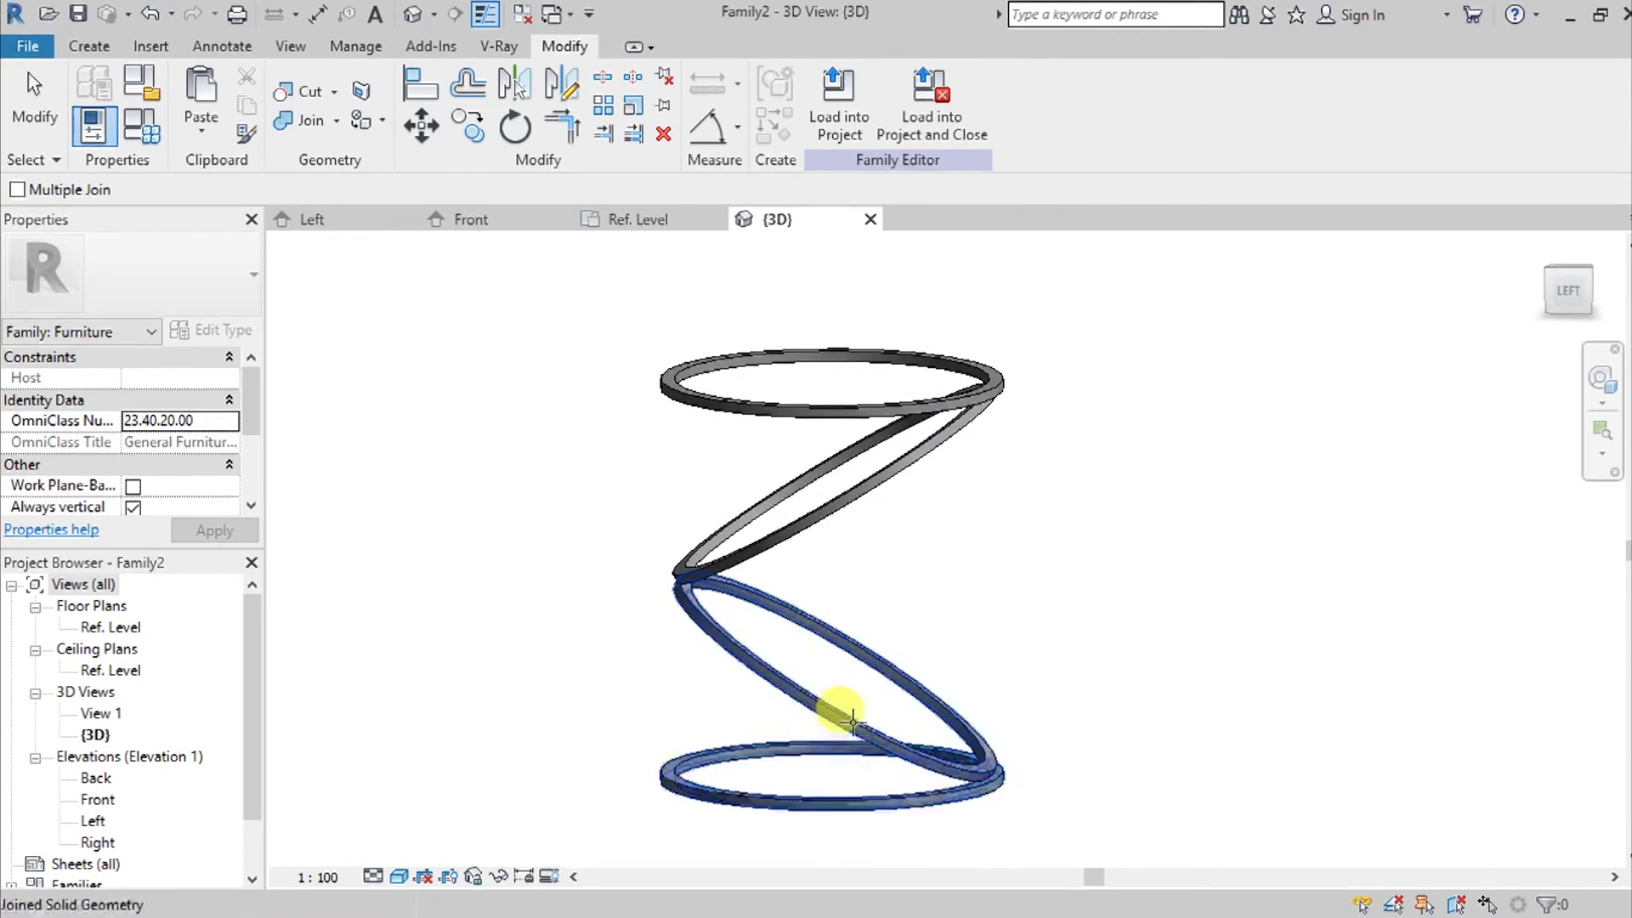
left_click(714, 640)
left_click(696, 561)
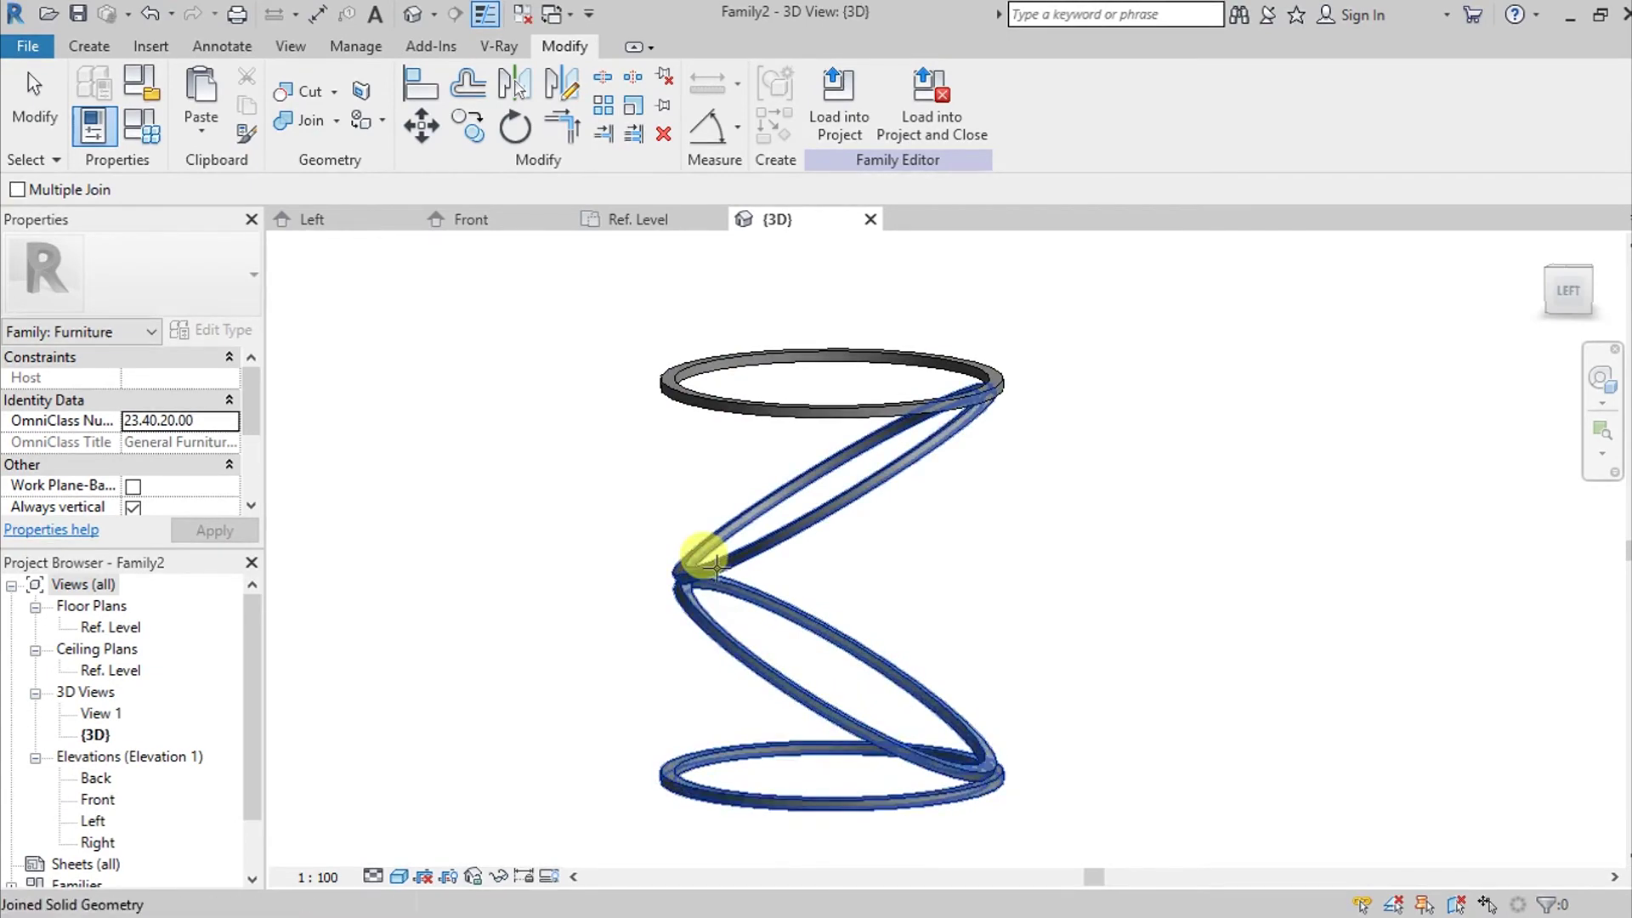
left_click(903, 444)
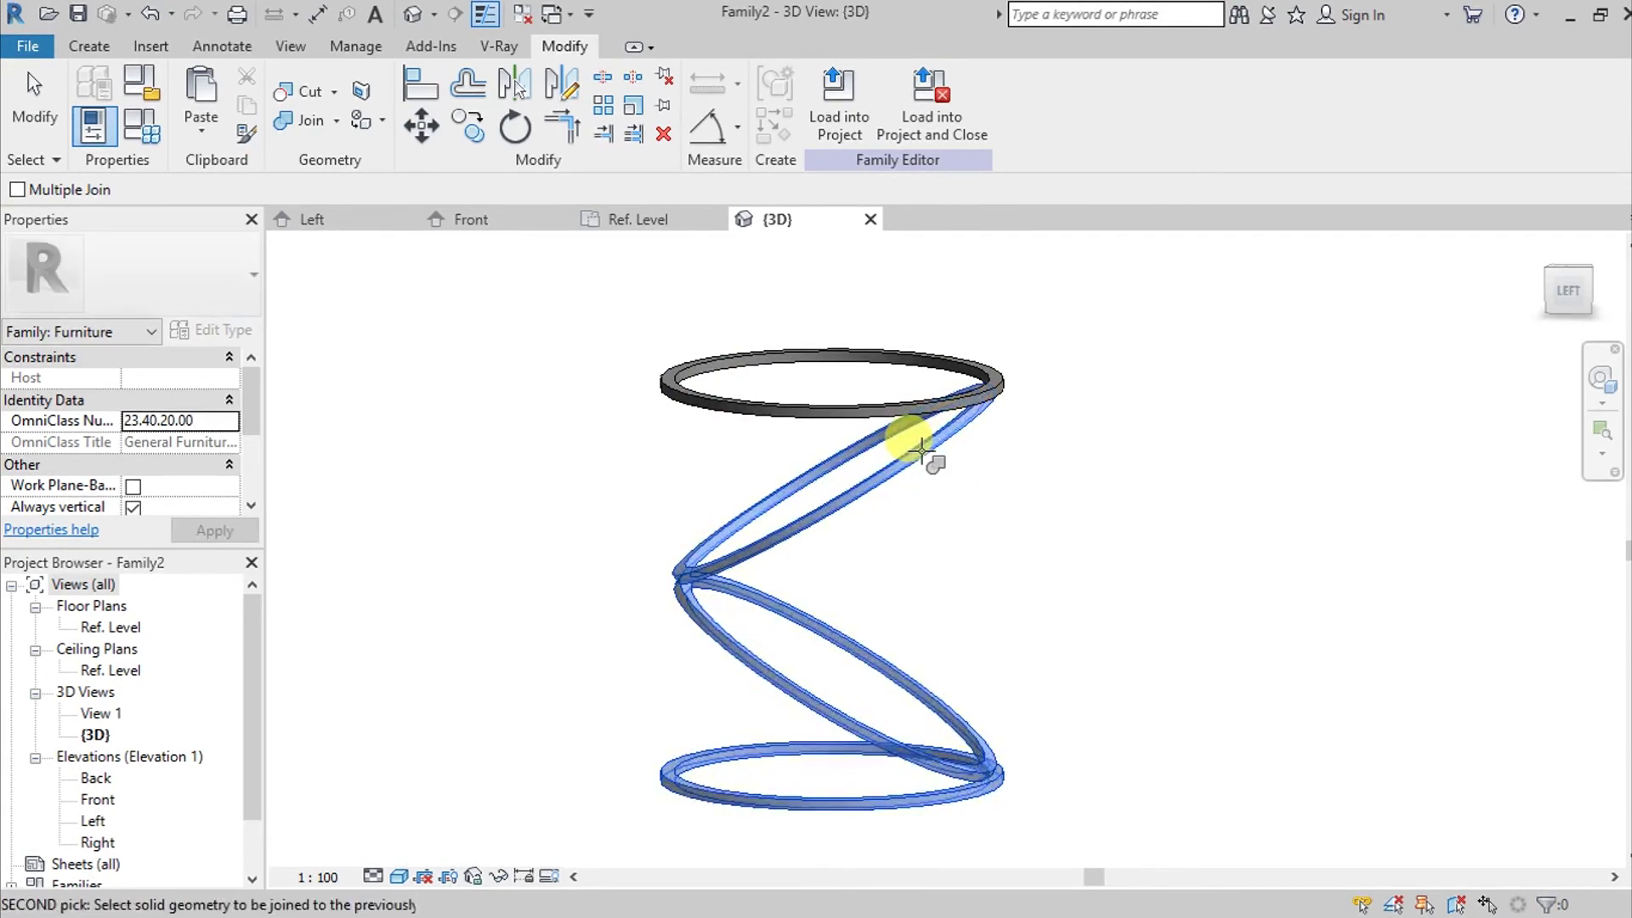
left_click(861, 414)
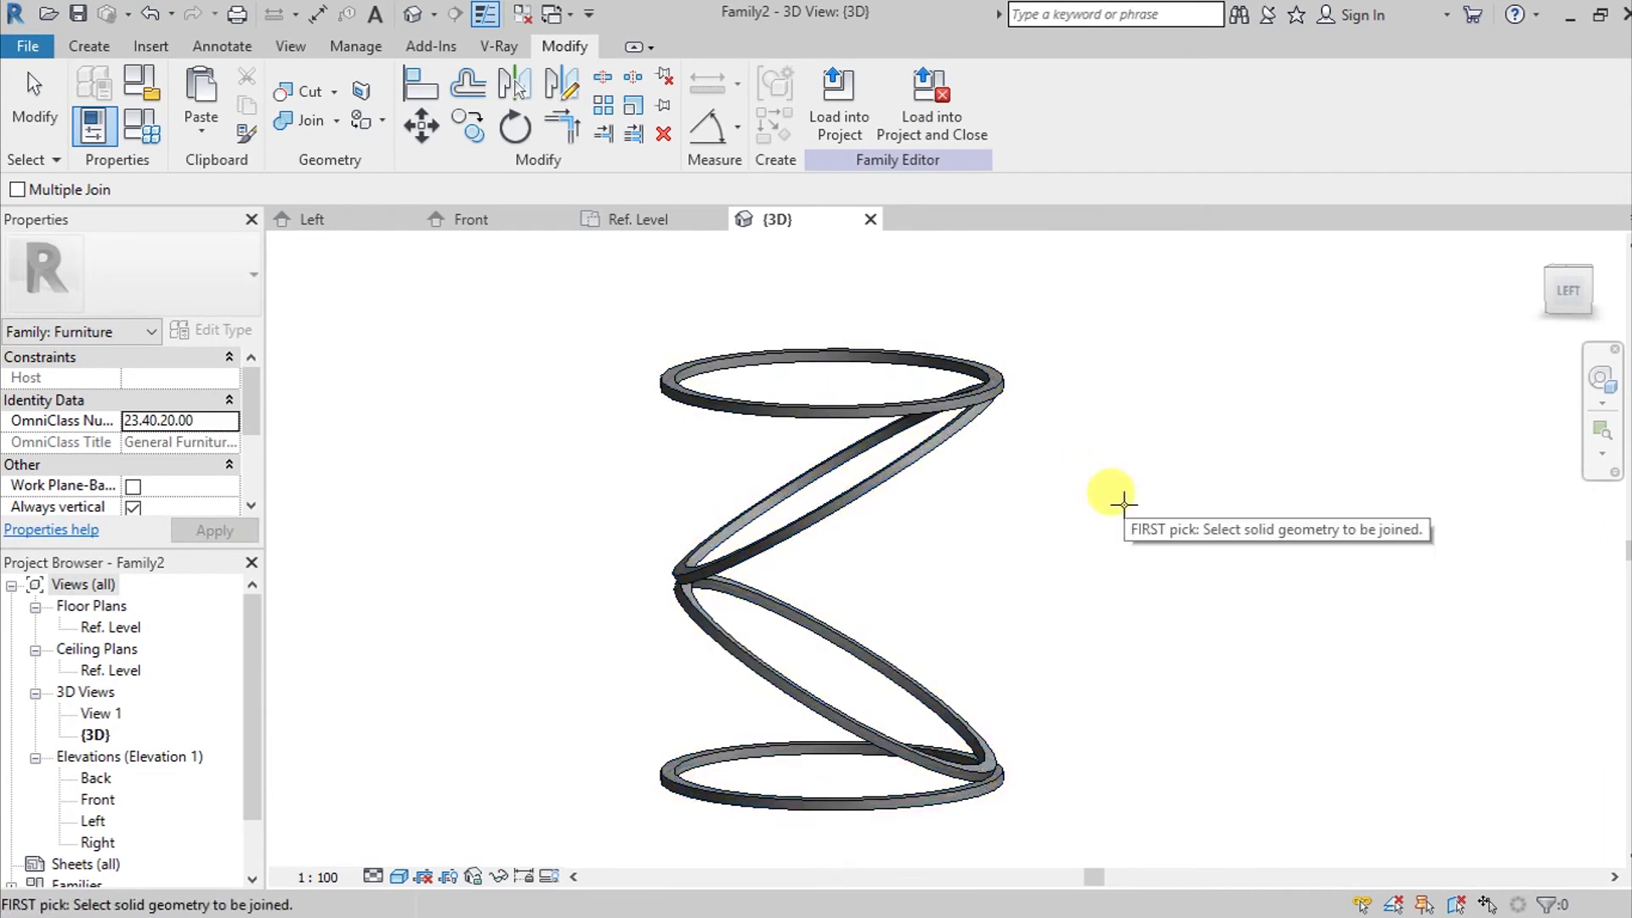
key("Escape")
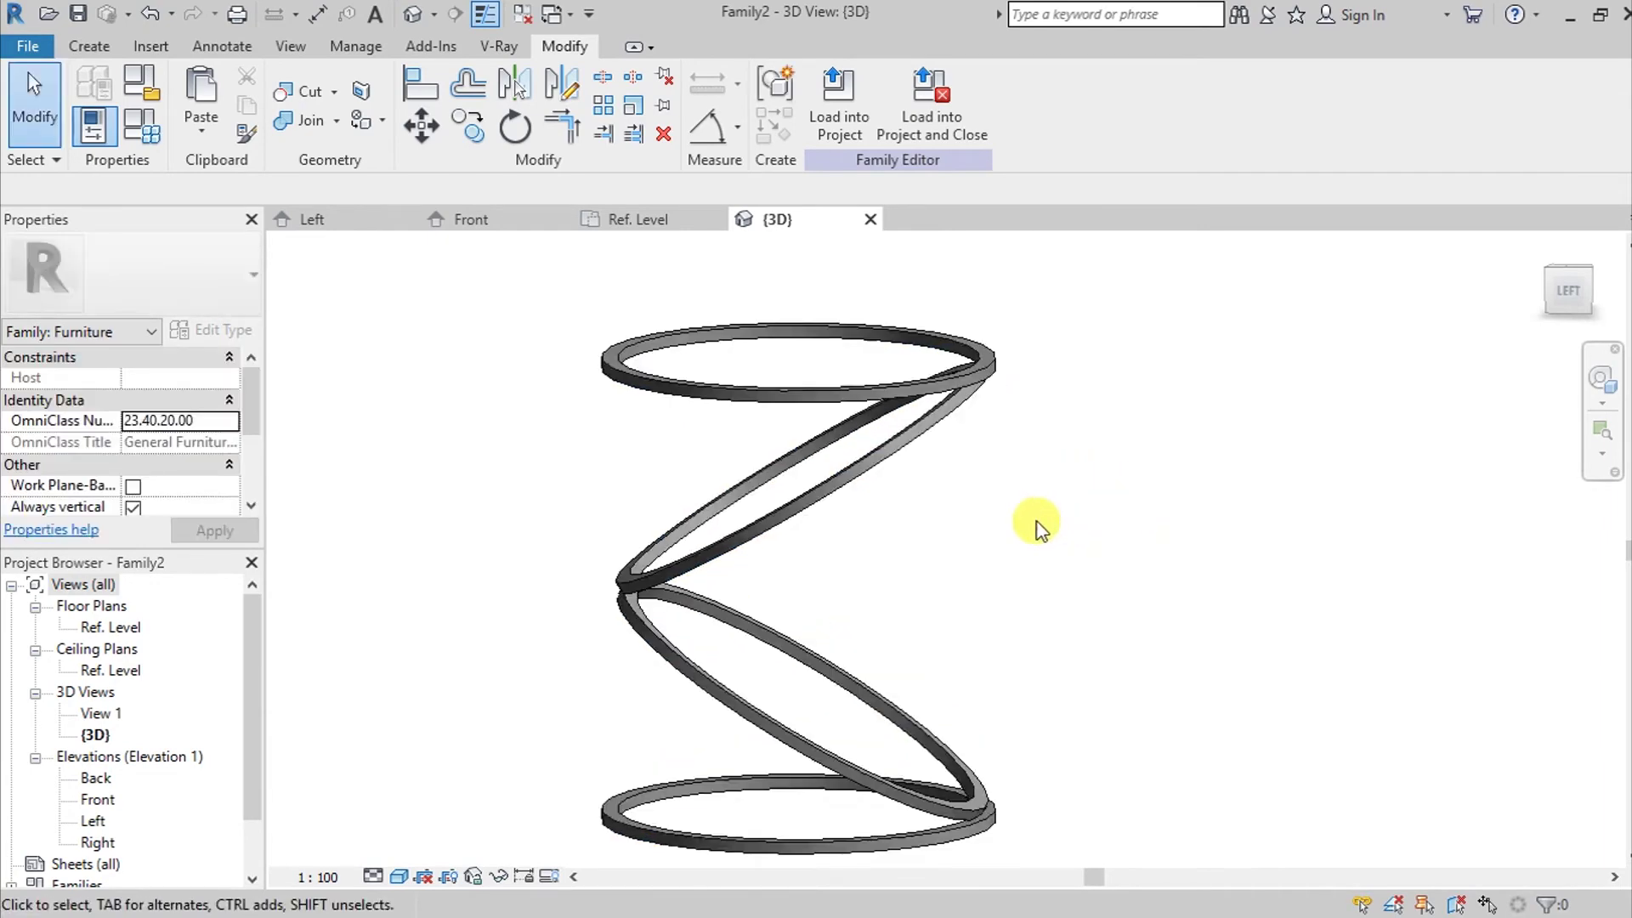
Step: For the upper tilted ring's material, duplicate the Default material and name the copy Gold
left_click(925, 455)
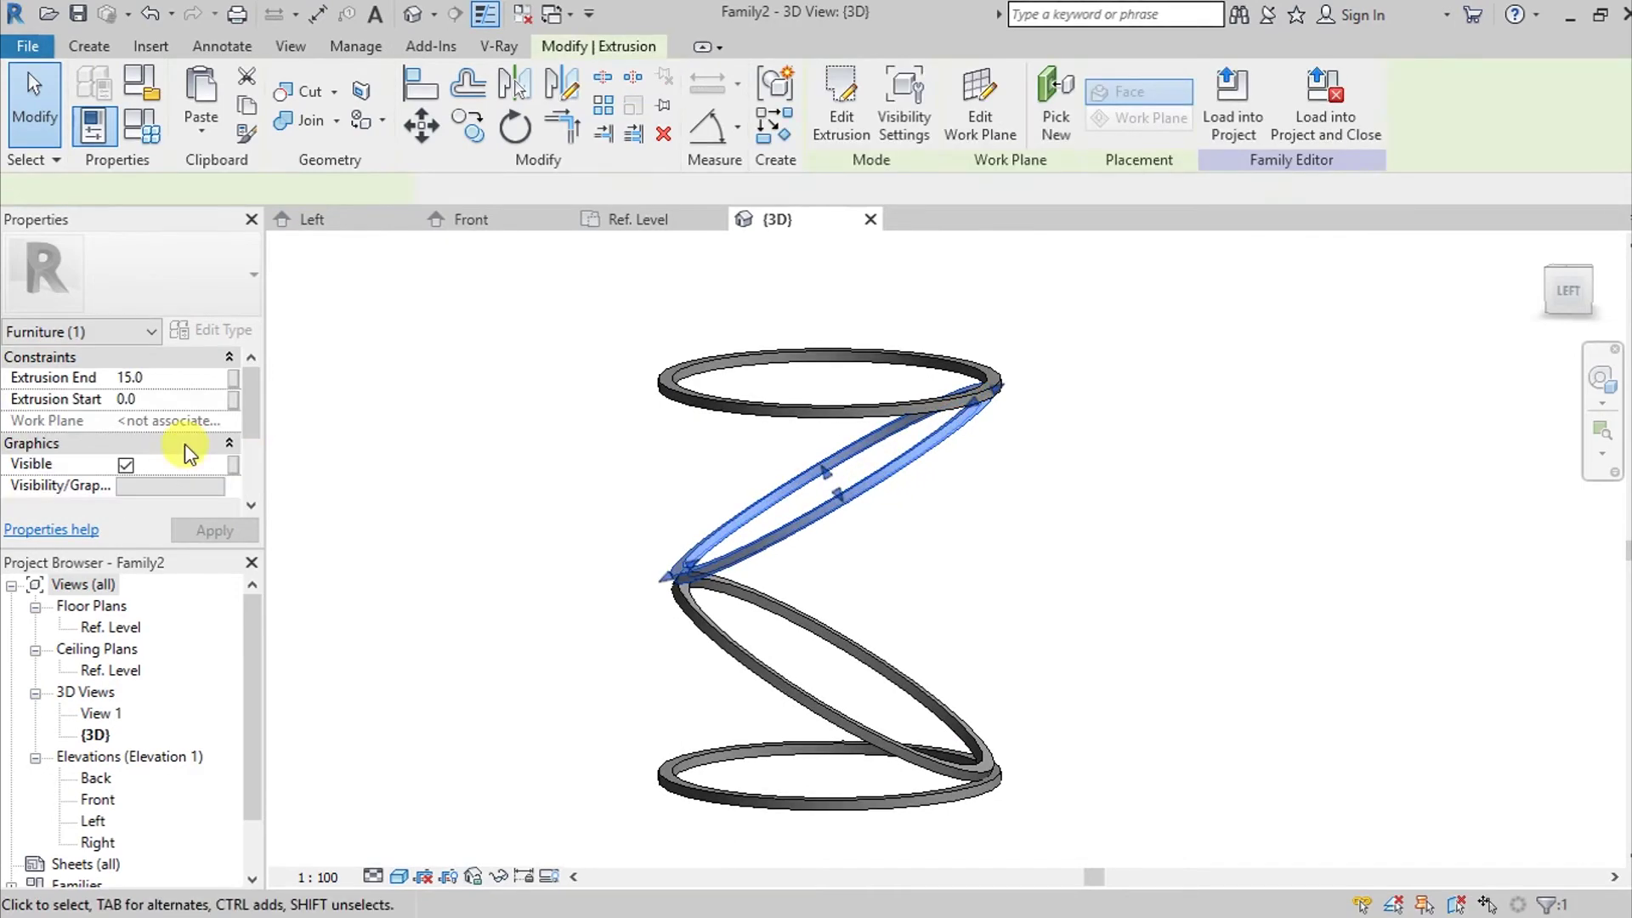
scroll(196, 446, "down", 3)
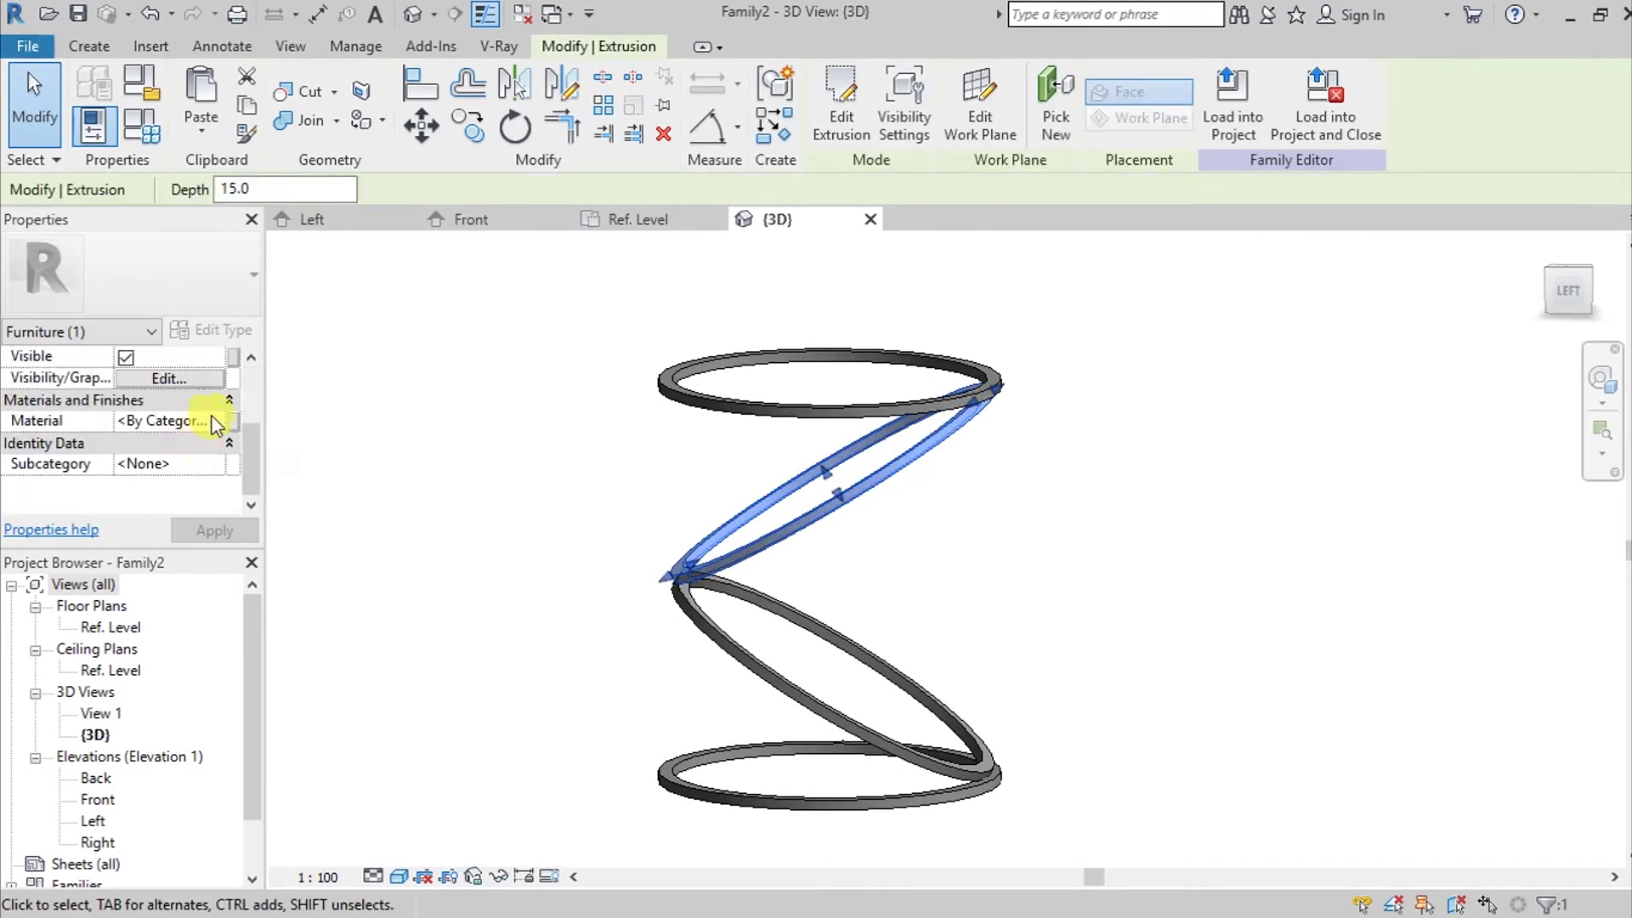
left_click(211, 421)
left_click(211, 421)
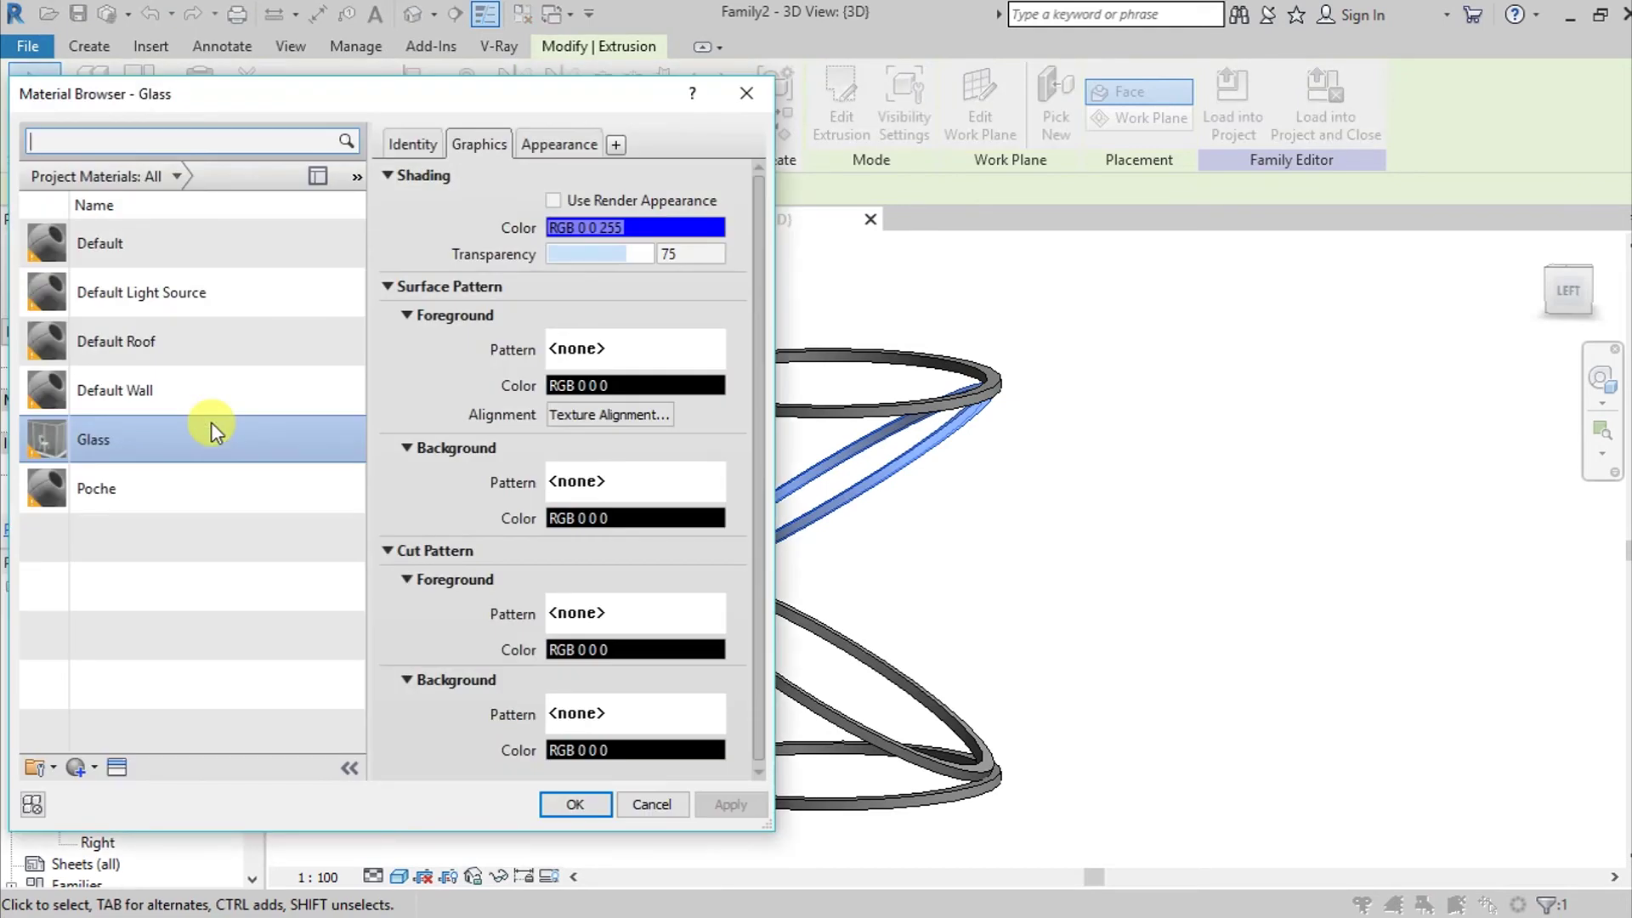
left_click(126, 247)
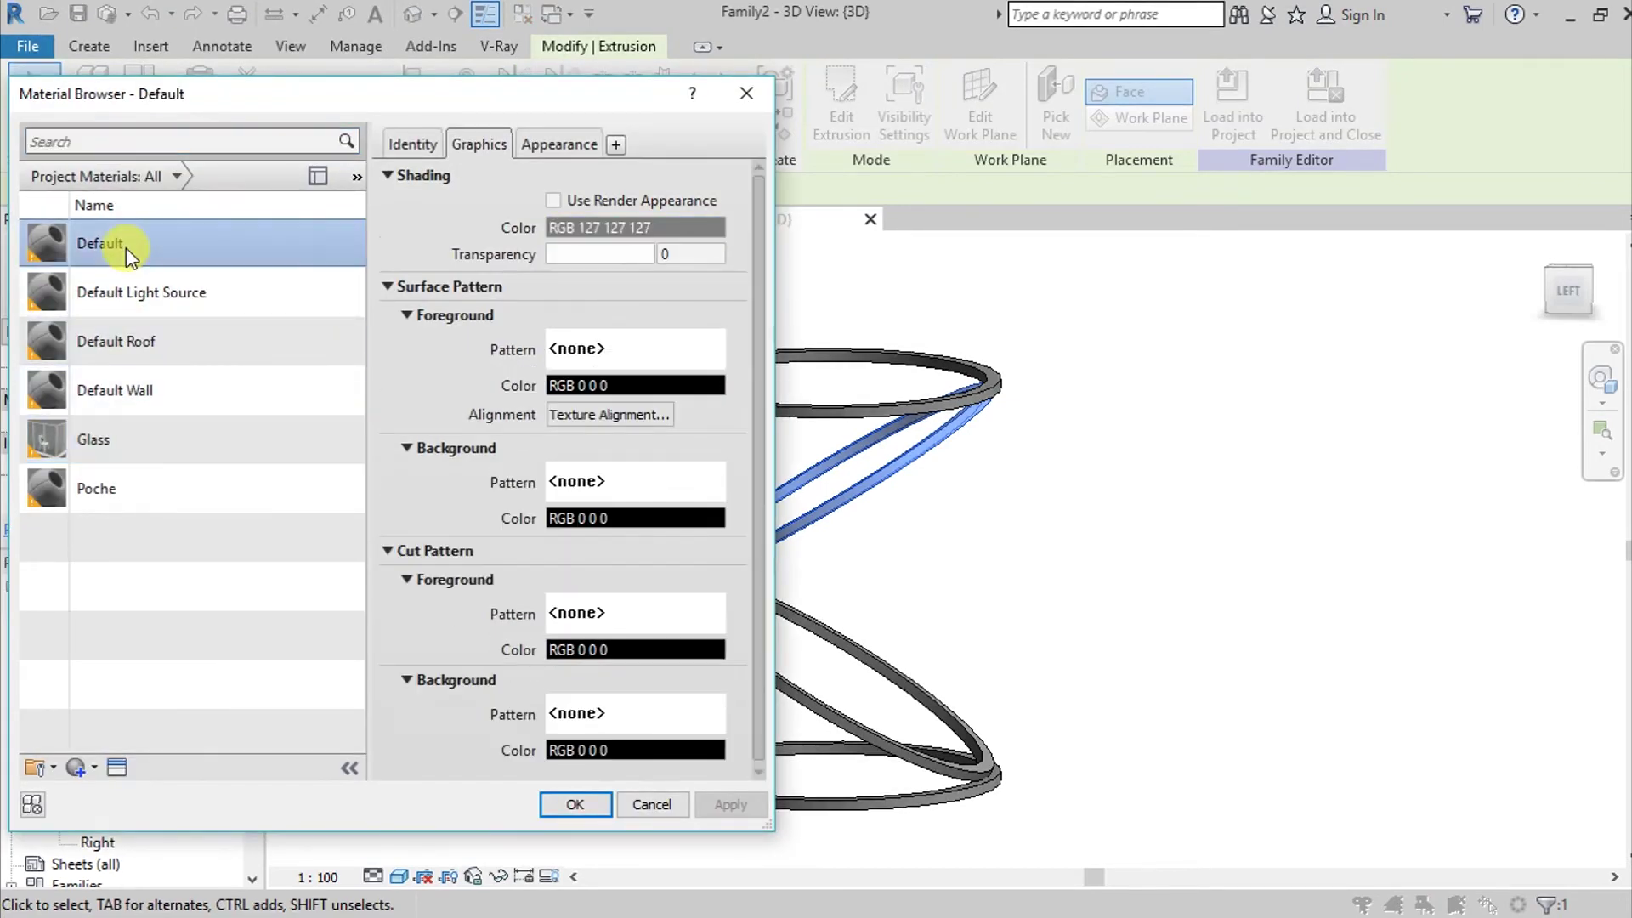
right_click(126, 247)
left_click(203, 291)
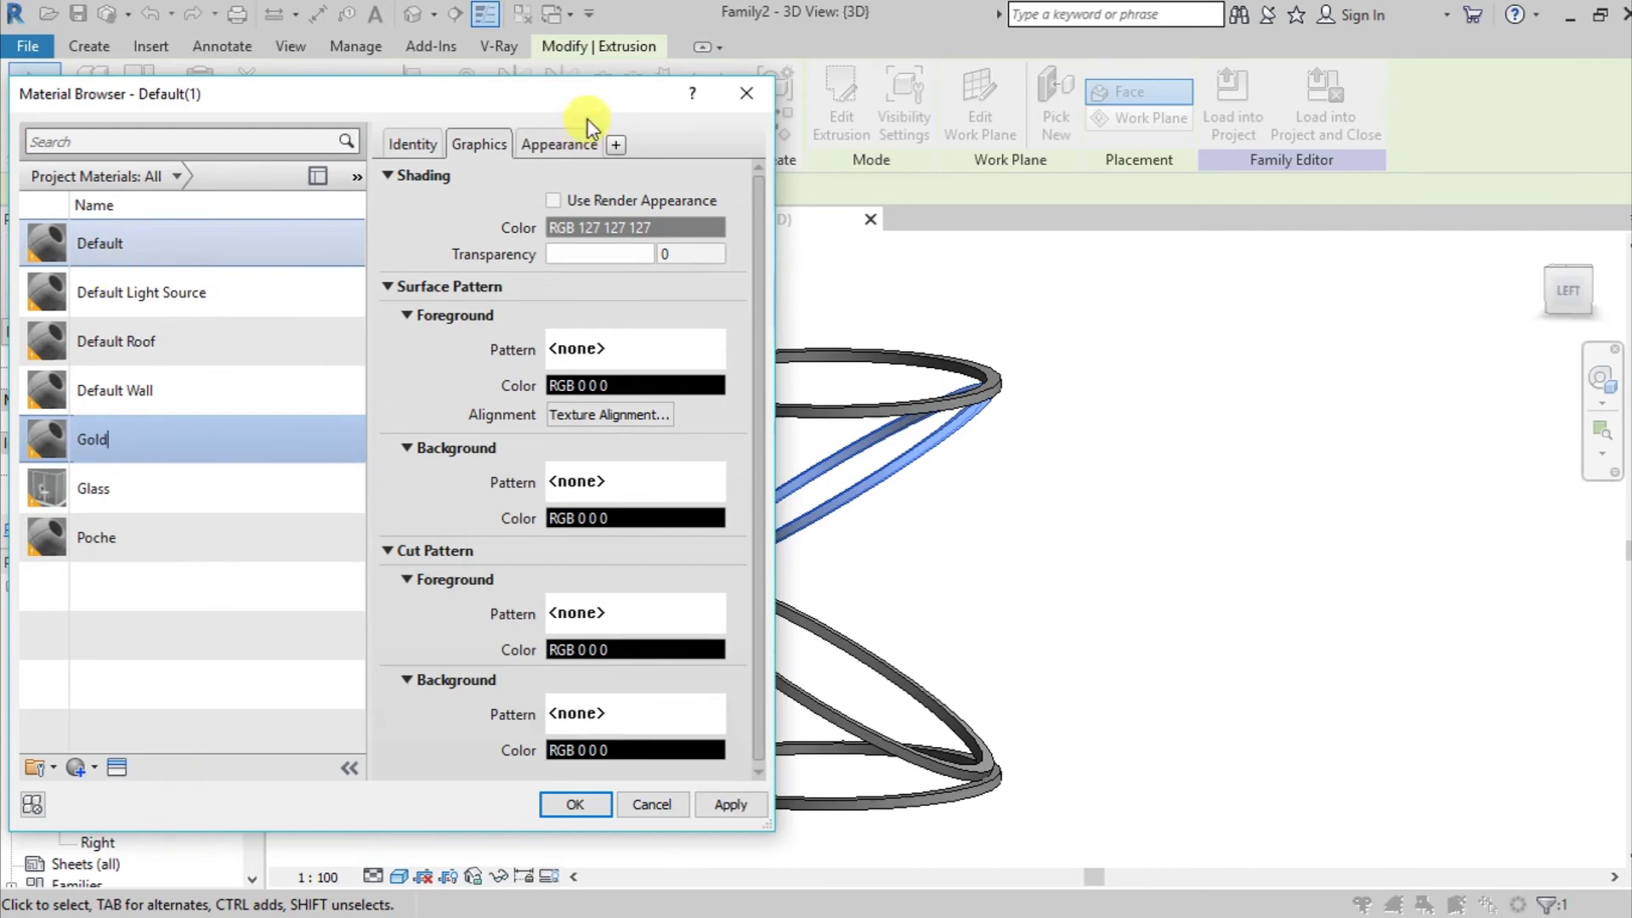
Step: Replace the Gold material's appearance asset with Gold - Polished, found by searching the assets for gold
left_click(562, 147)
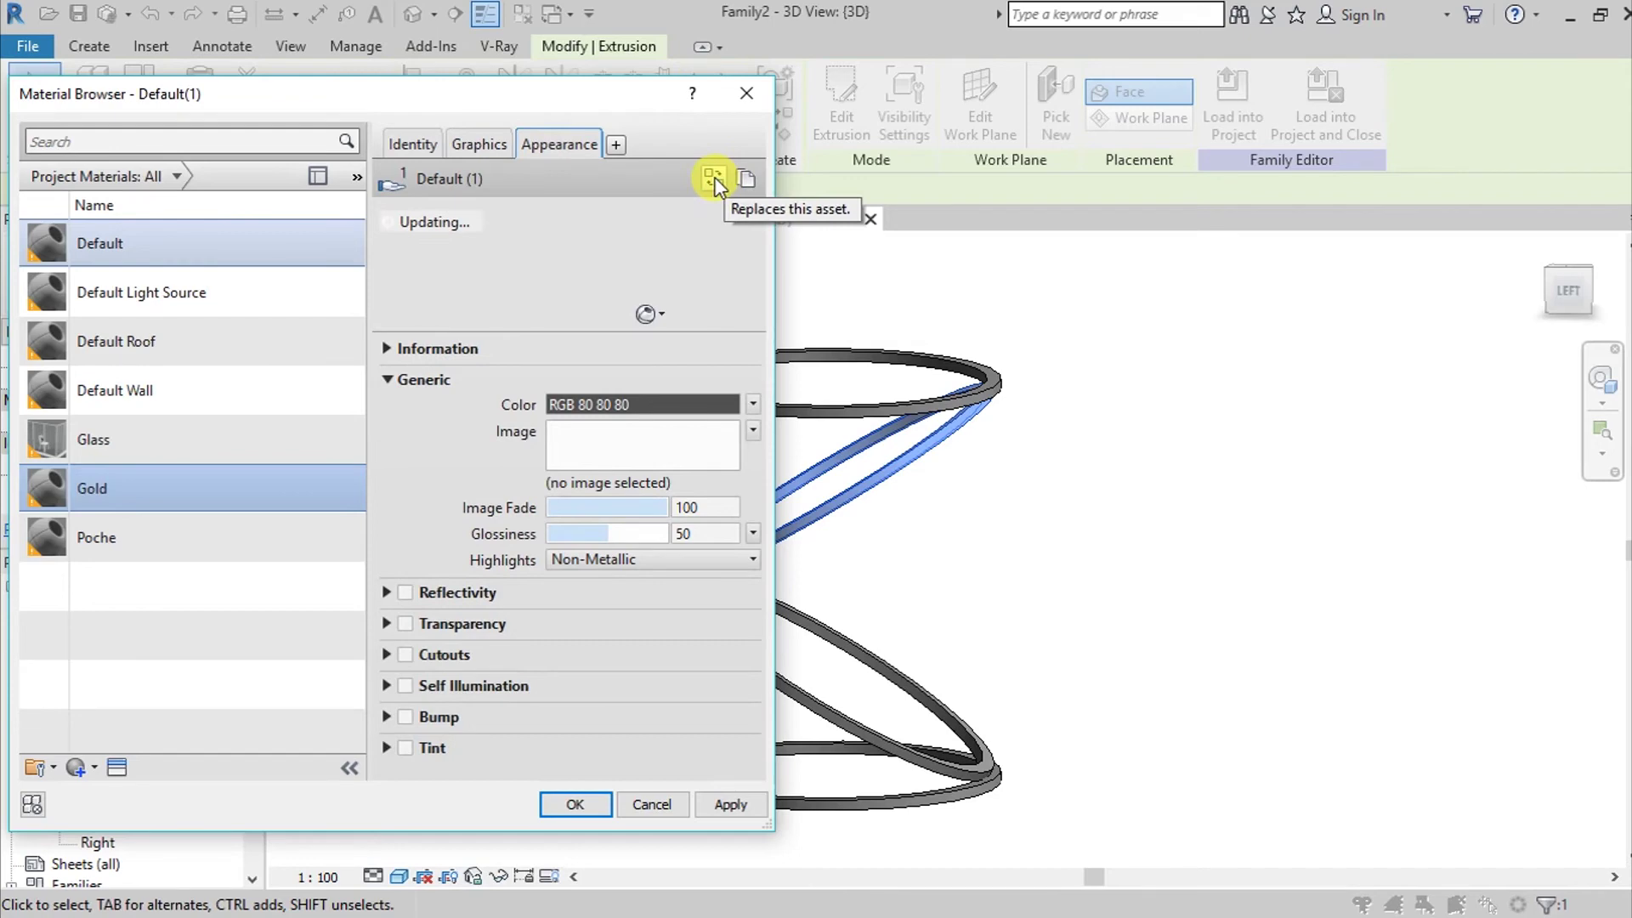
left_click(715, 180)
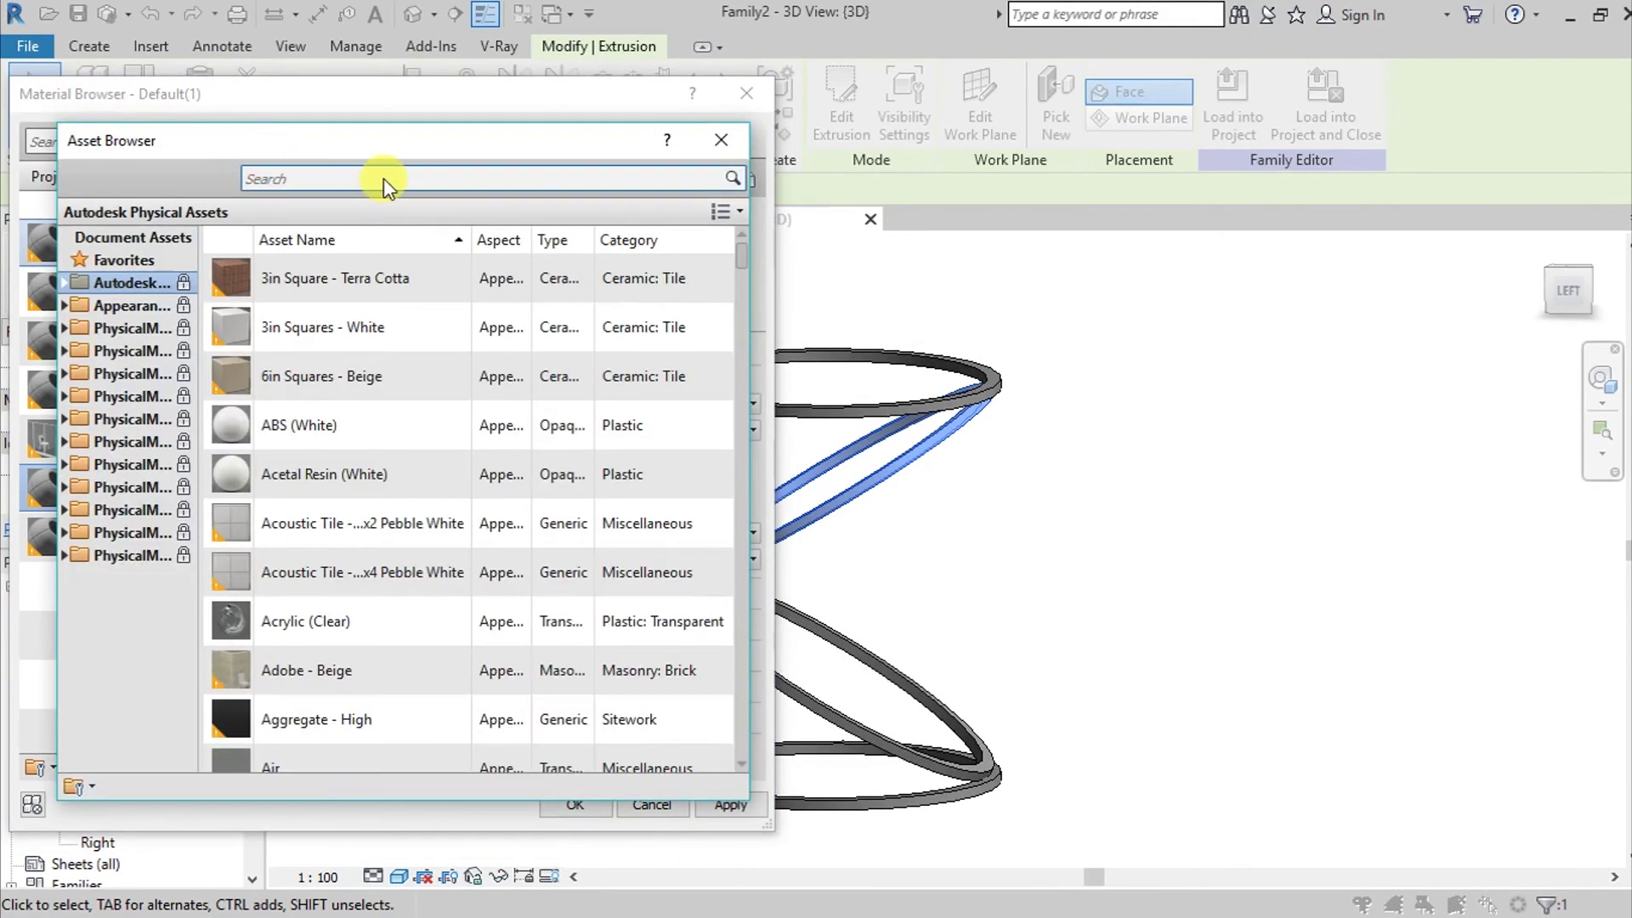
left_click(385, 185)
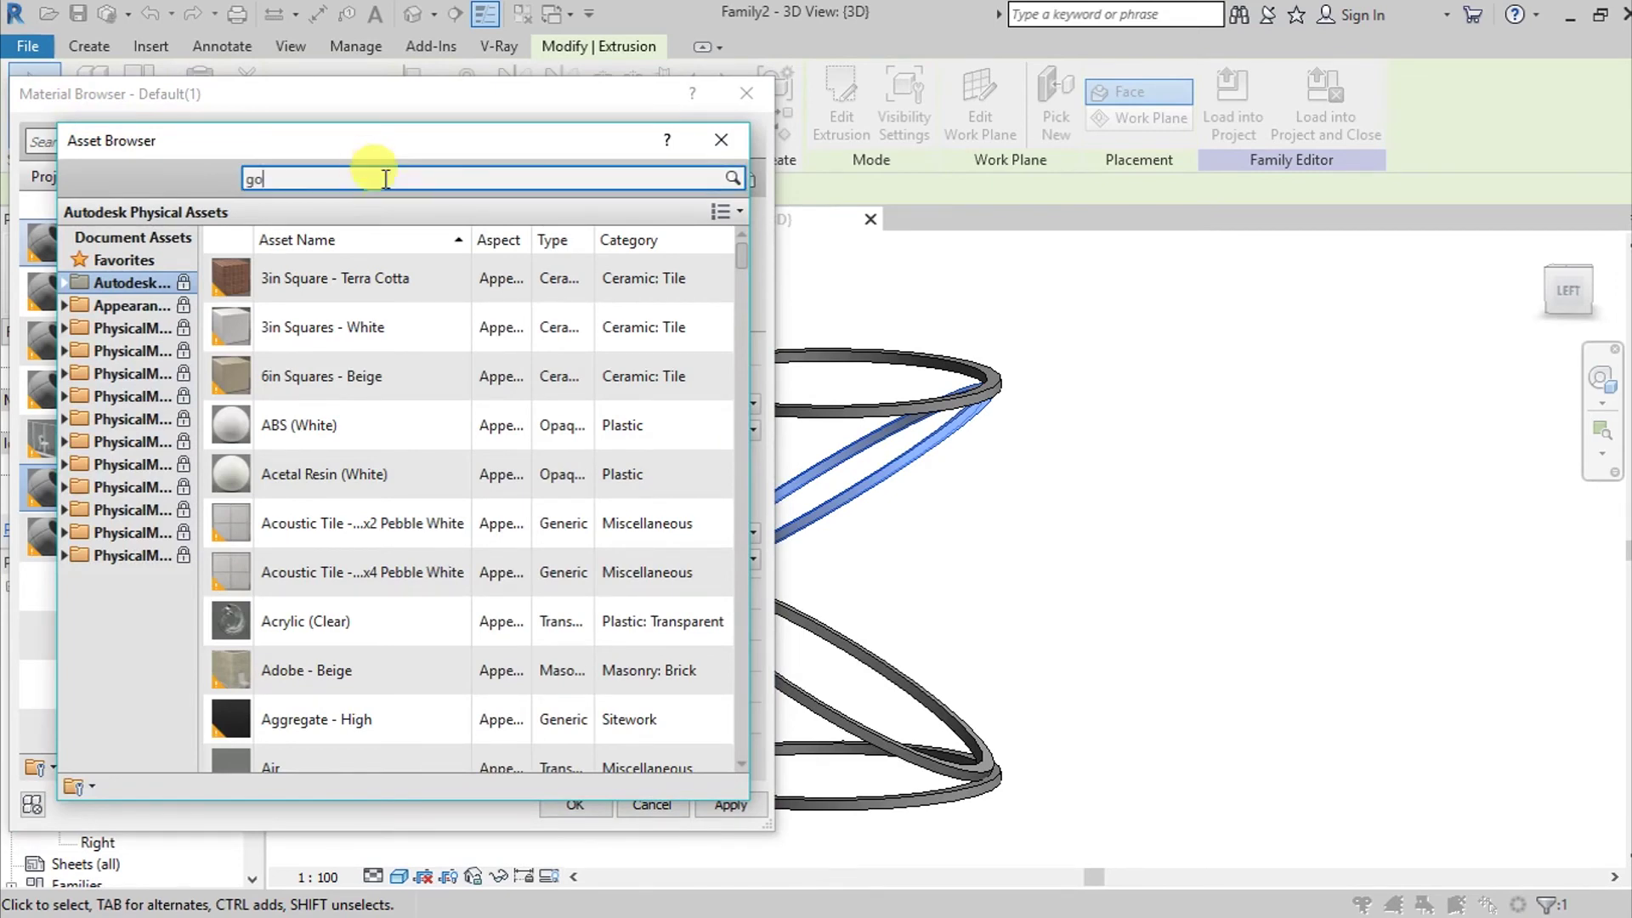
type("go")
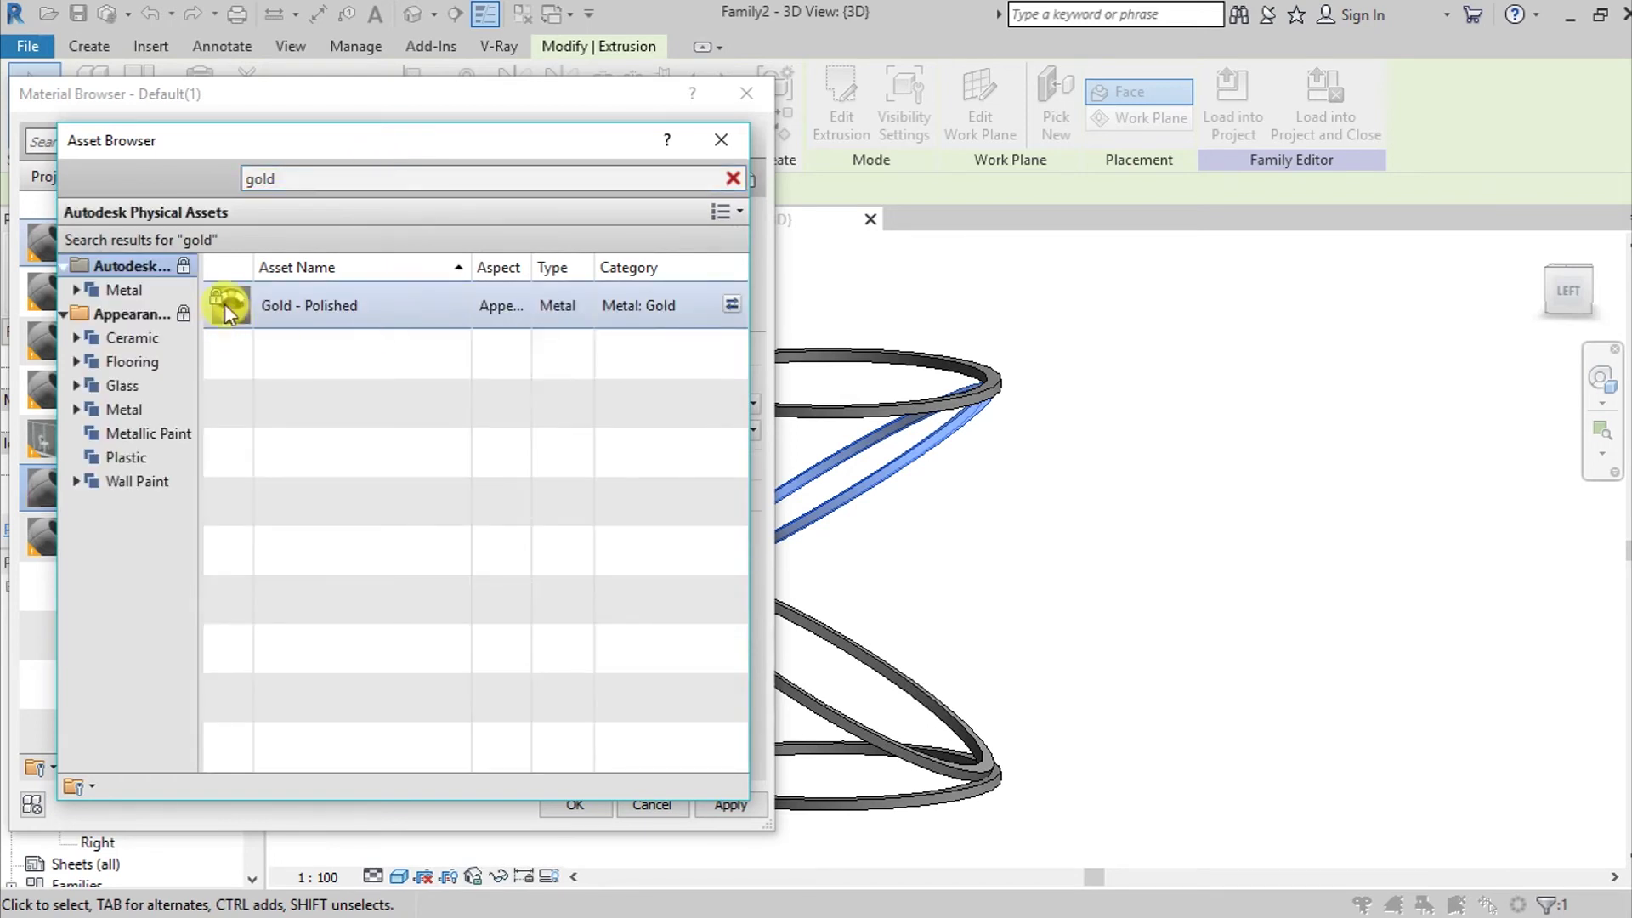
left_click(717, 141)
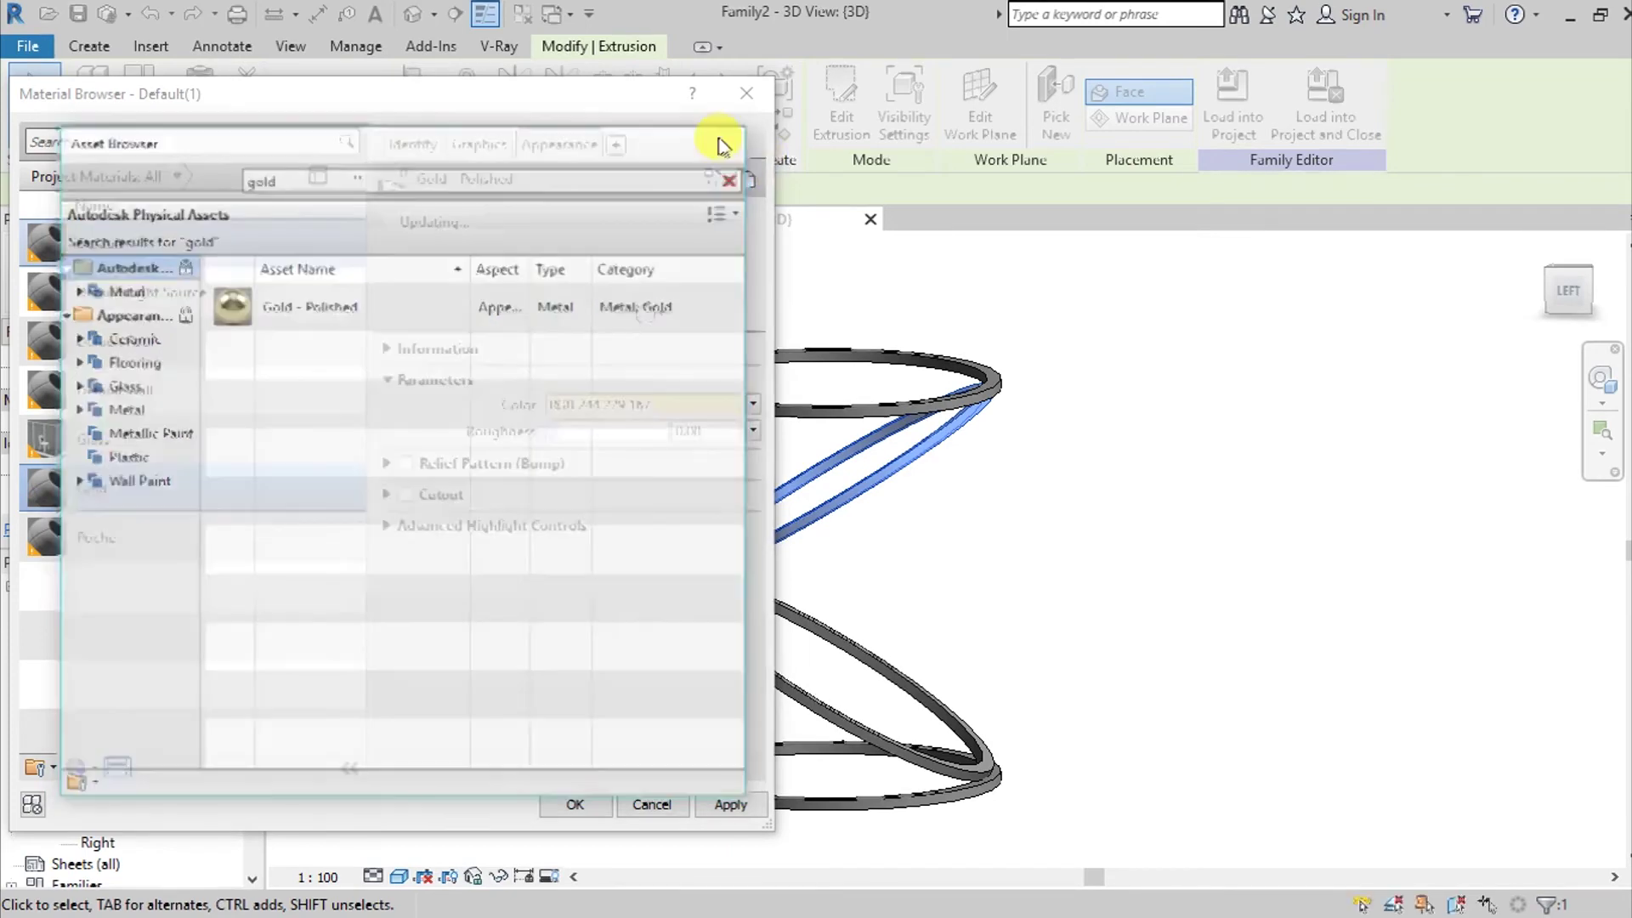
Step: Make the Gold material's shading use its render appearance and apply the material changes
left_click(477, 145)
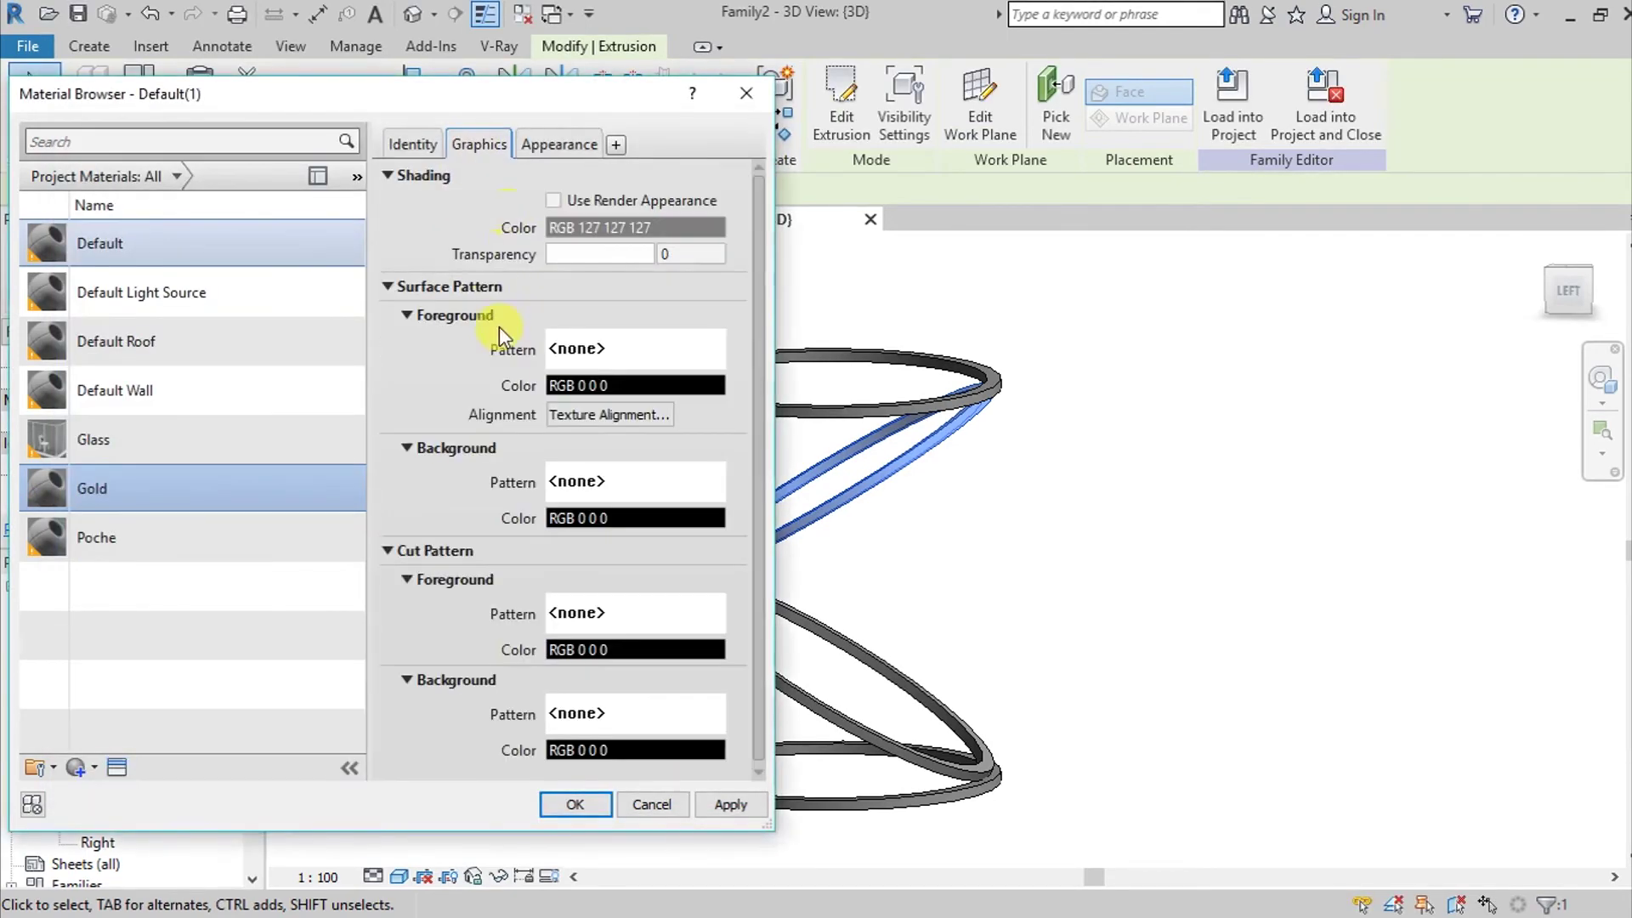
left_click(553, 201)
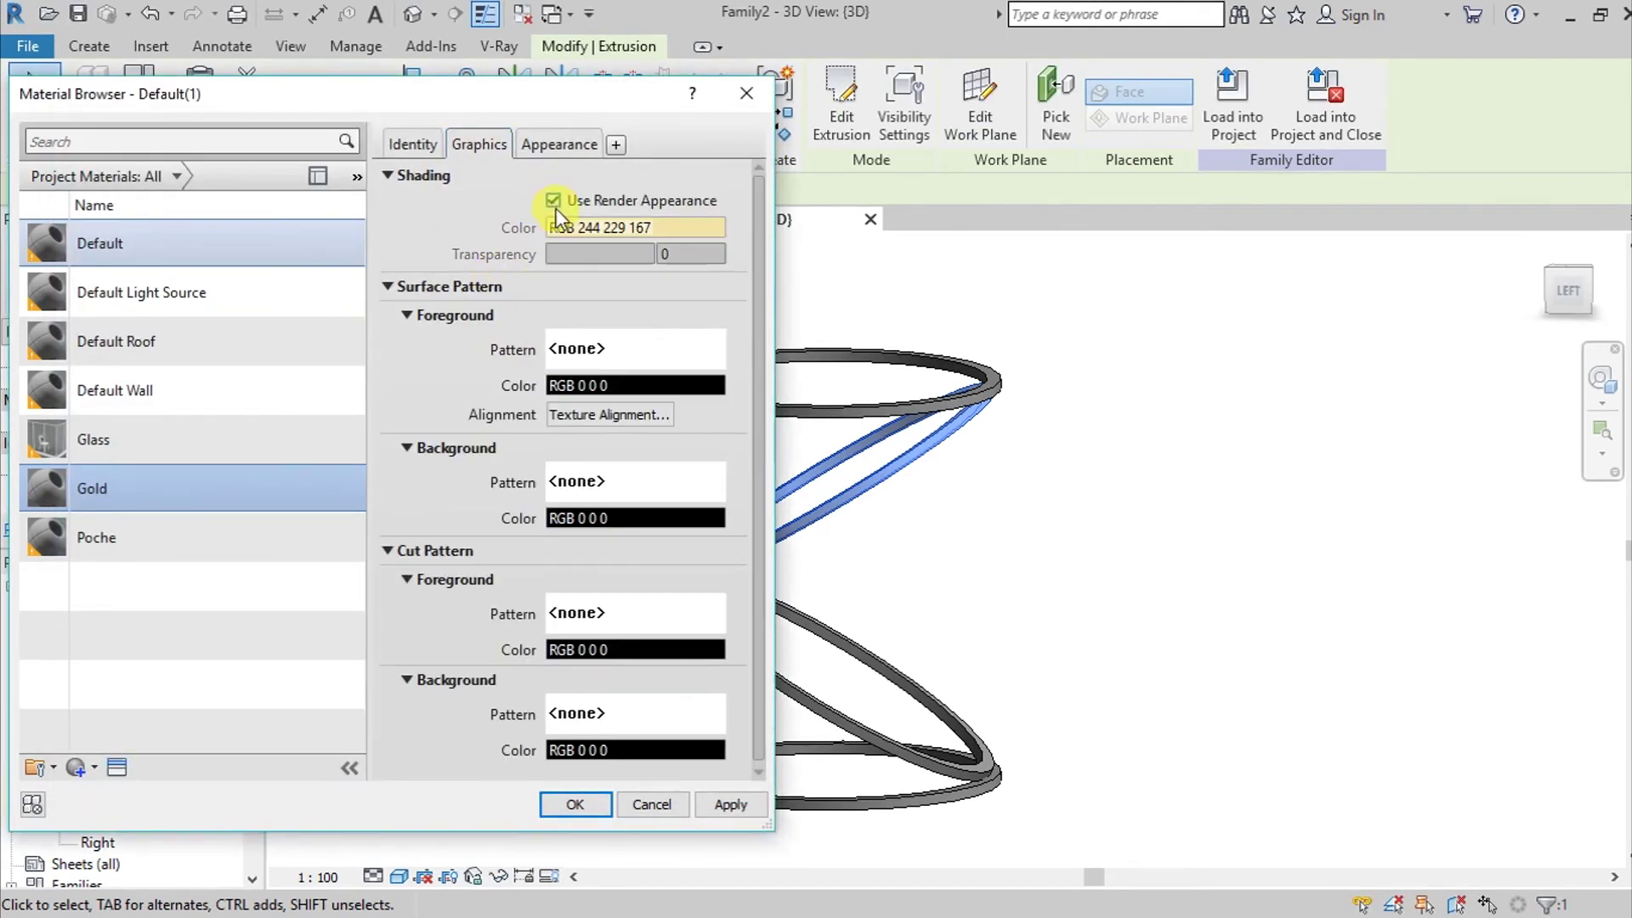
left_click(731, 805)
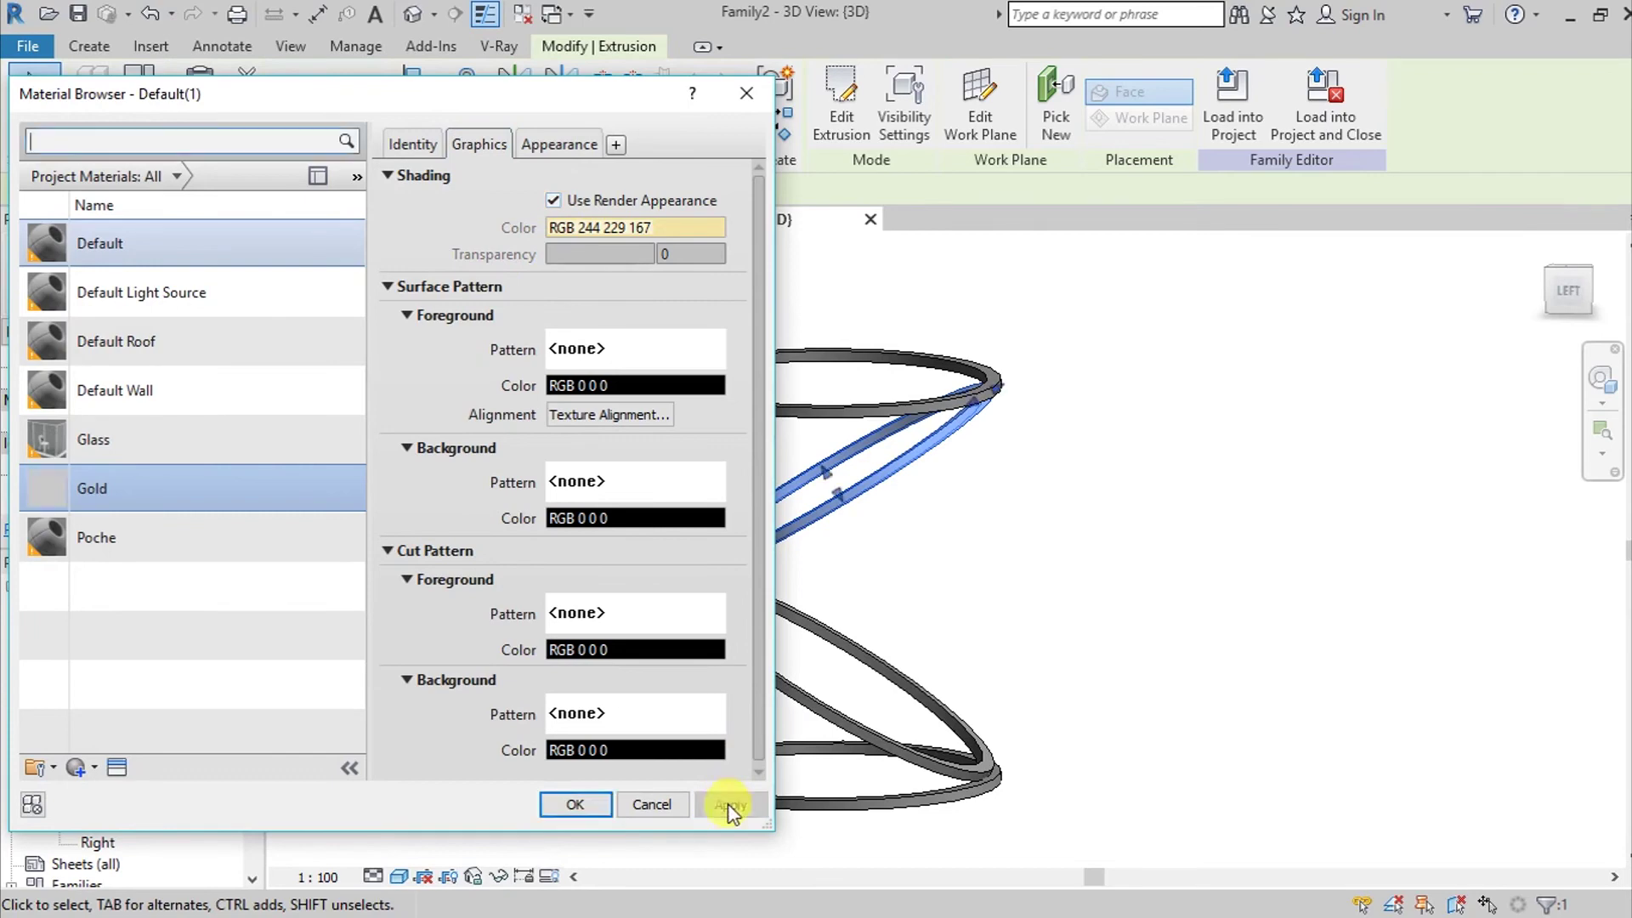
left_click(578, 805)
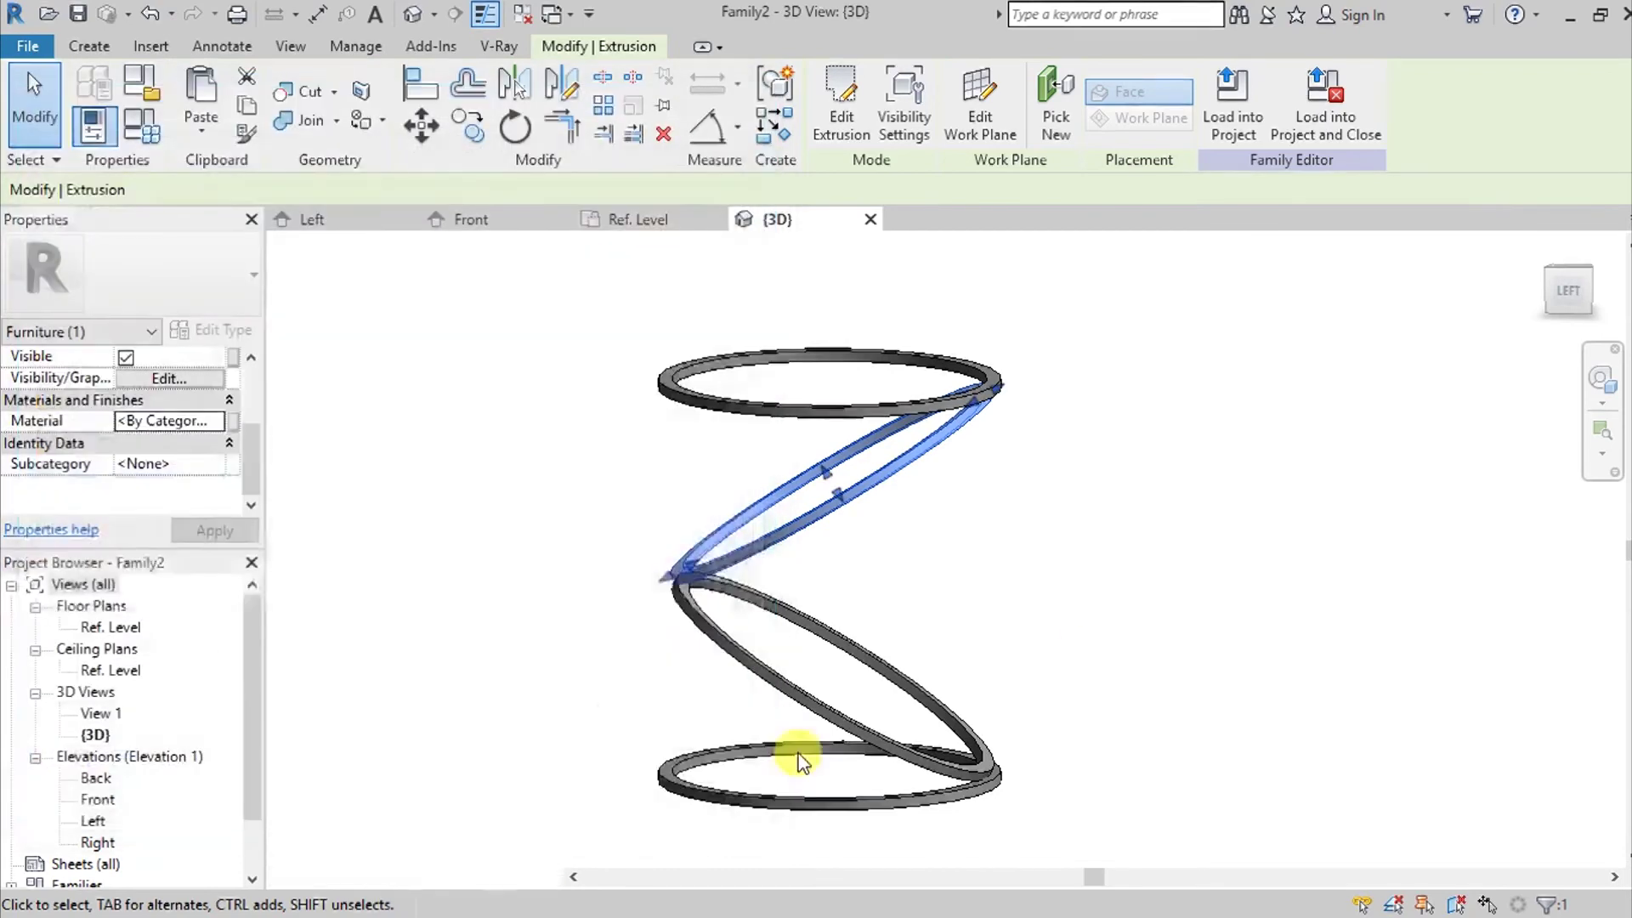
Step: Assign the Gold material to the joined rings through the upper tilted ring's material property
left_click(1087, 635)
middle_click_drag(1080, 575, 998, 627, "shift")
middle_click_drag(1051, 576, 1020, 544, "shift")
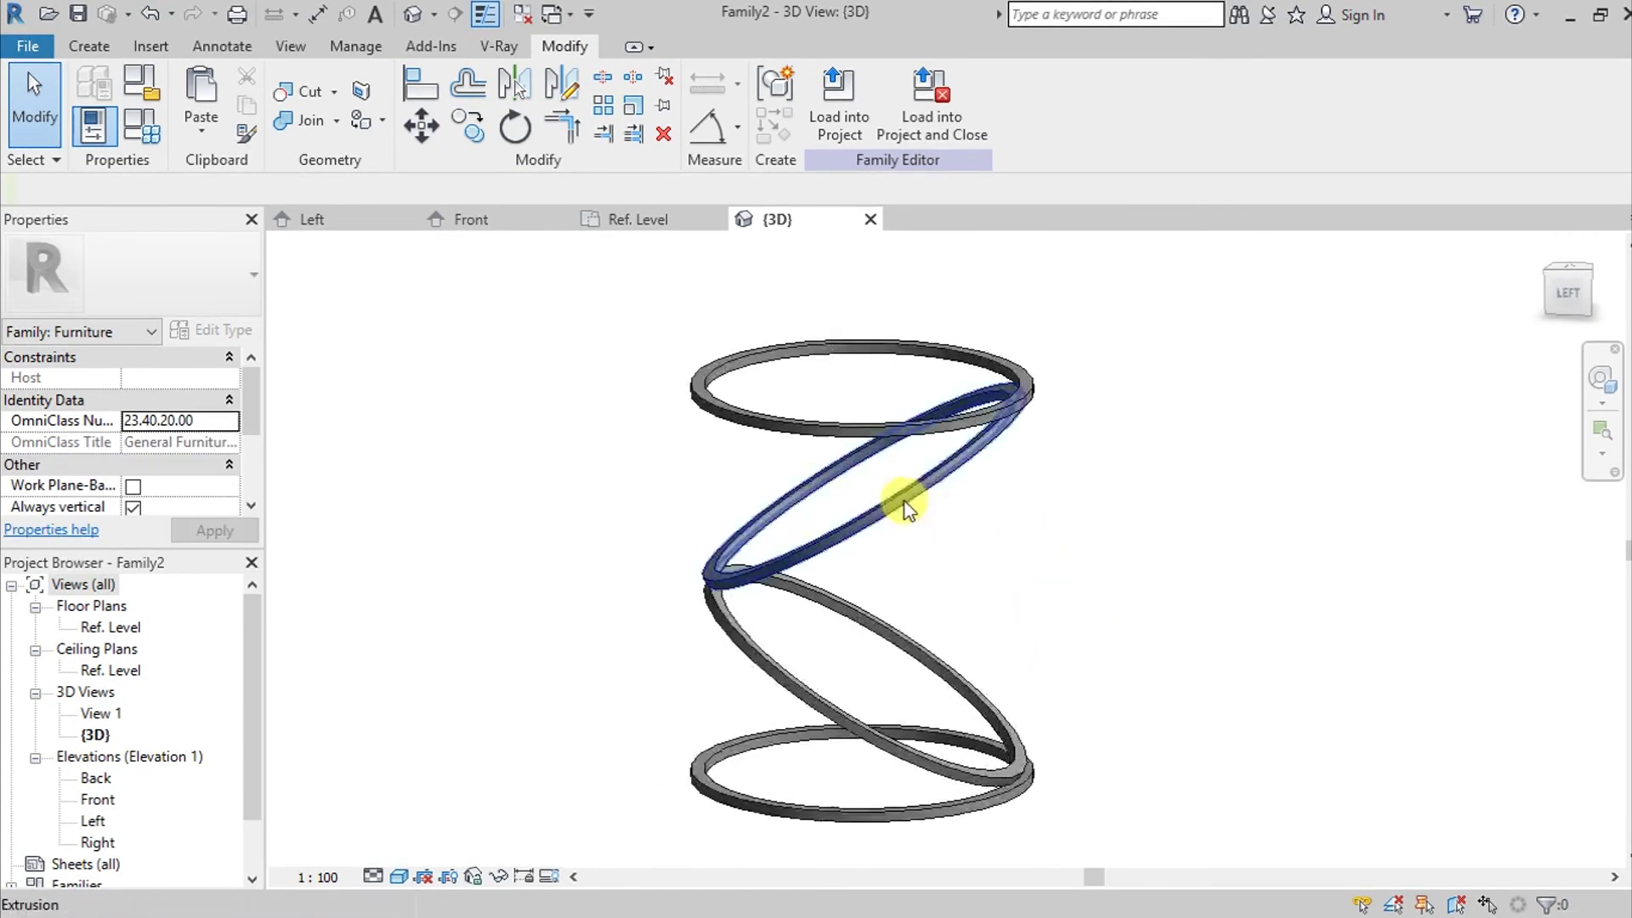
left_click(790, 513)
scroll(197, 465, "down", 2)
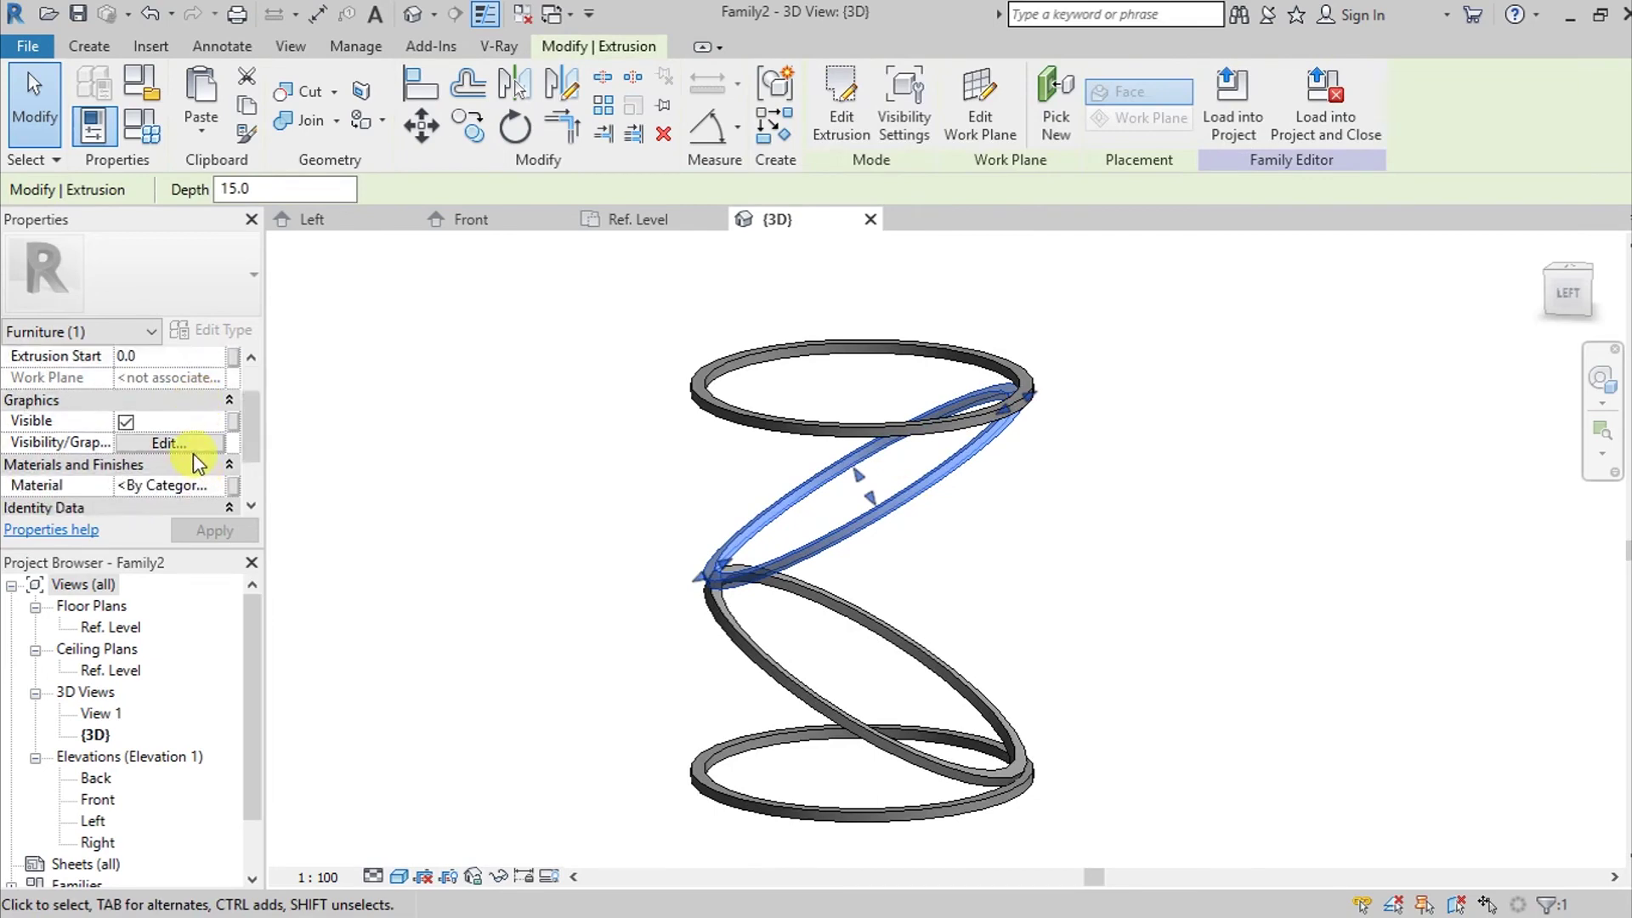
scroll(195, 468, "down", 1)
left_click(202, 422)
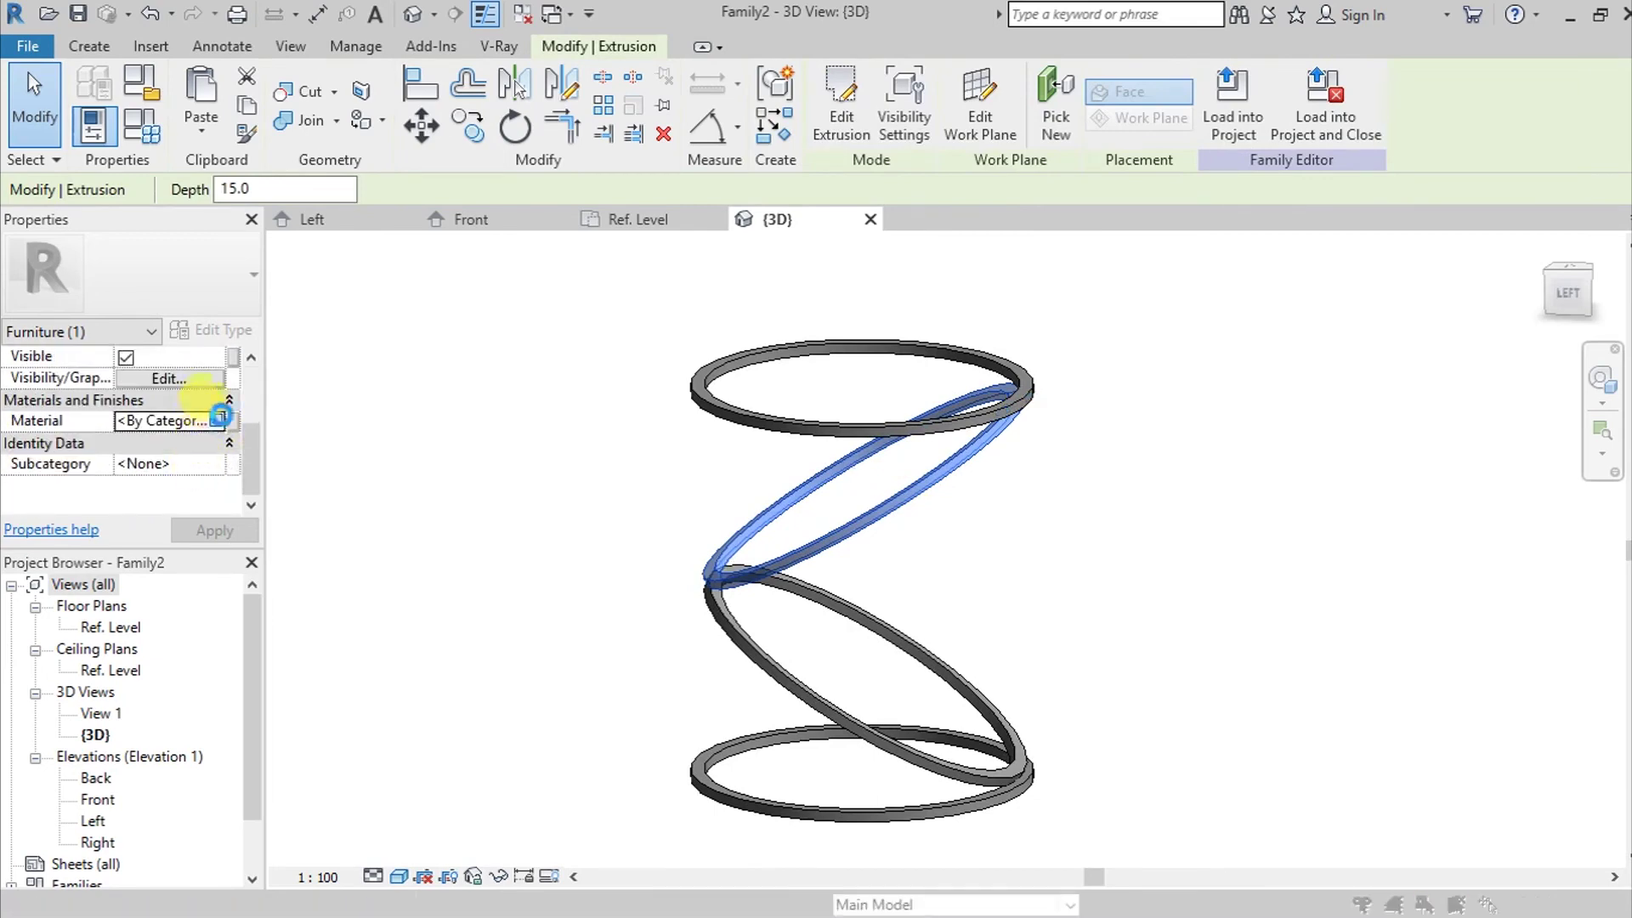
left_click(221, 415)
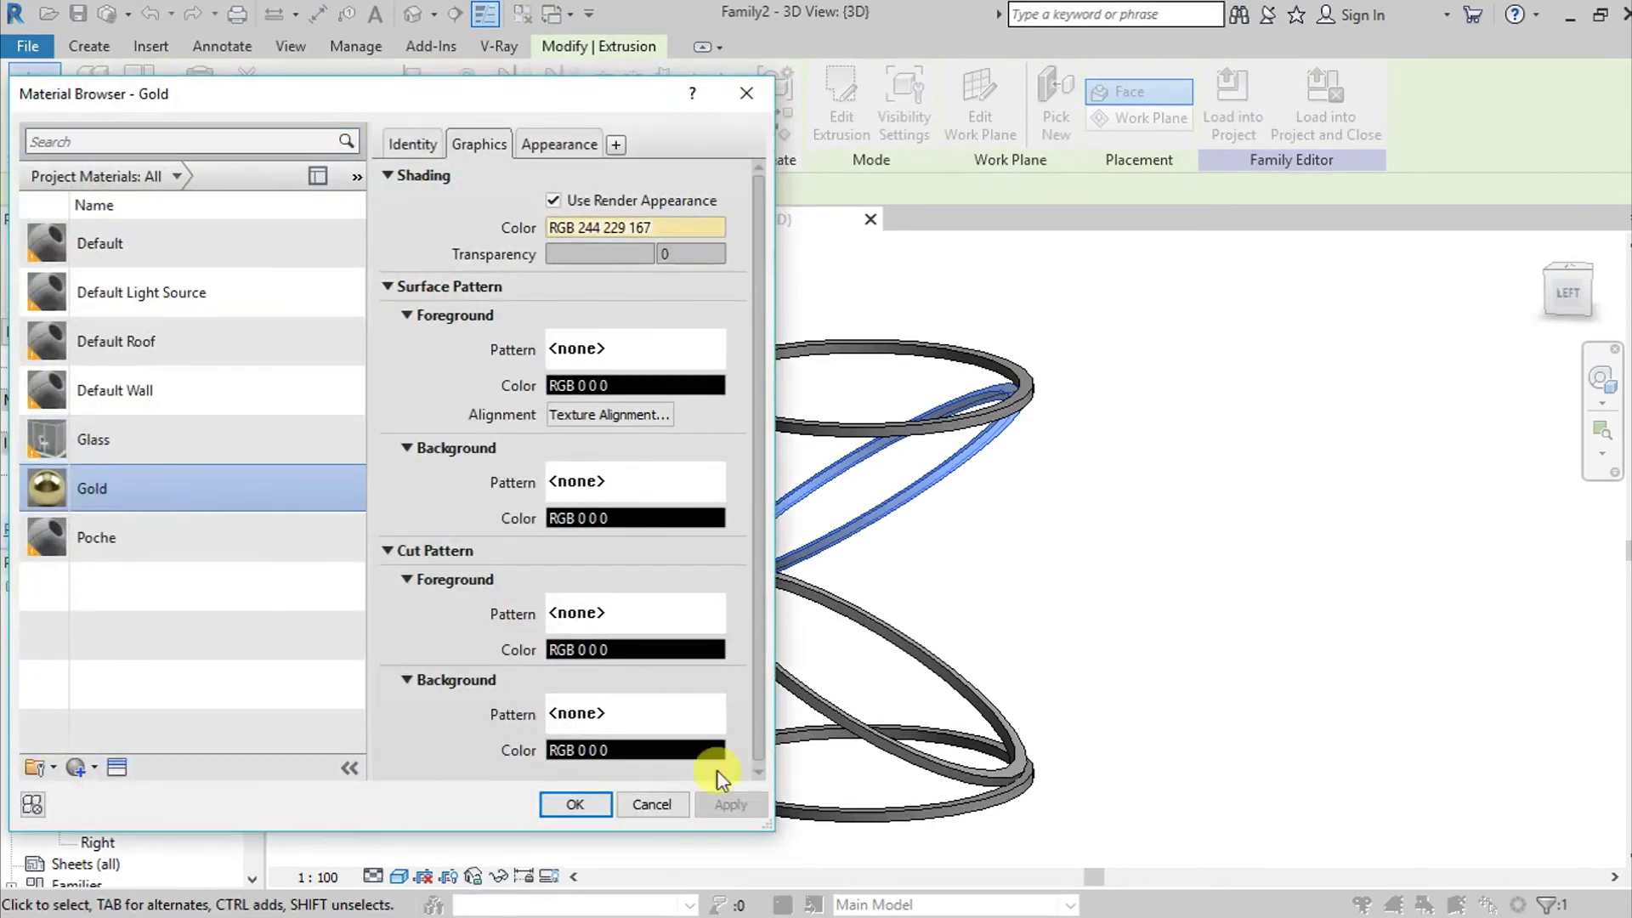
left_click(576, 805)
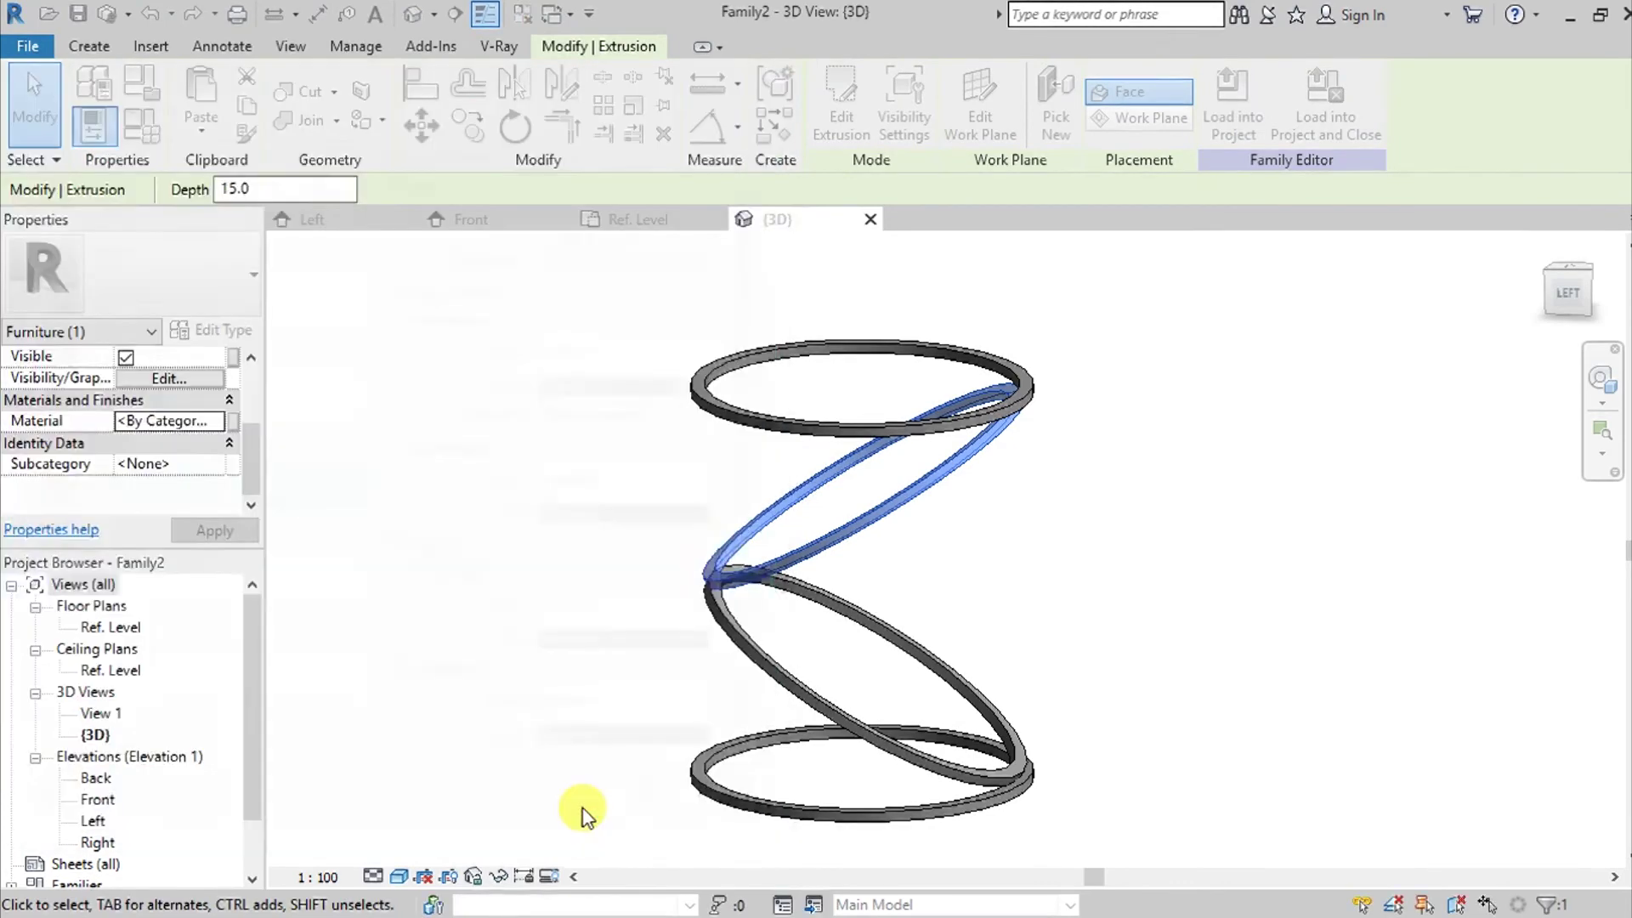
left_click(605, 742)
middle_click_drag(875, 663, 1039, 401, "shift")
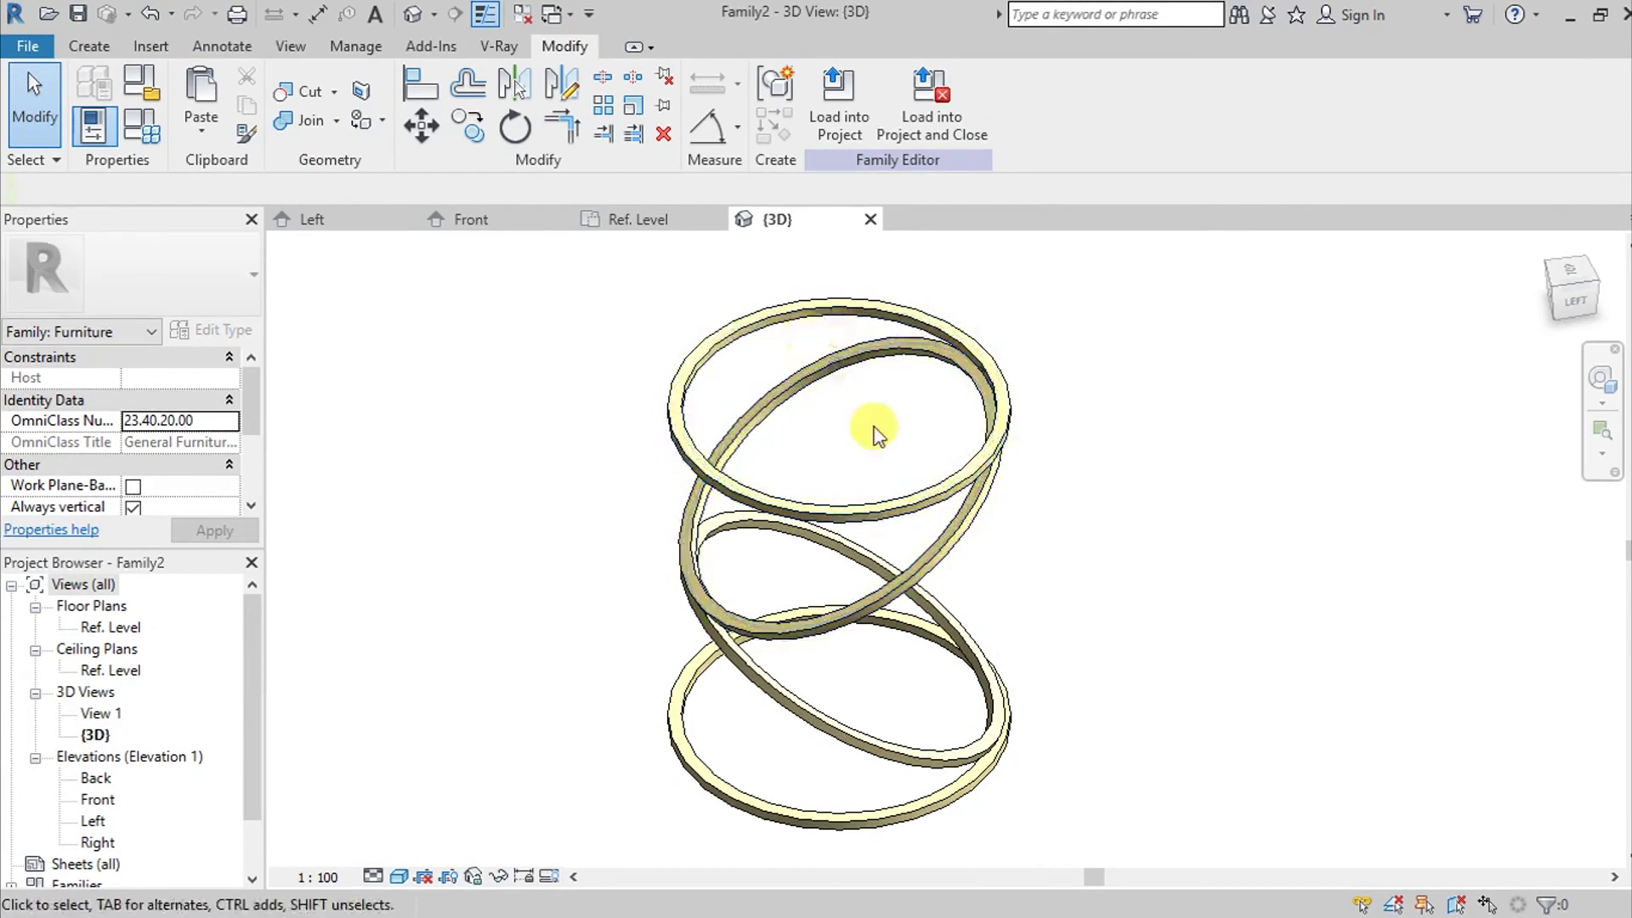
Step: Start a new extrusion and set its work plane by picking the upper face of the top ring
middle_click_drag(876, 433, 868, 461)
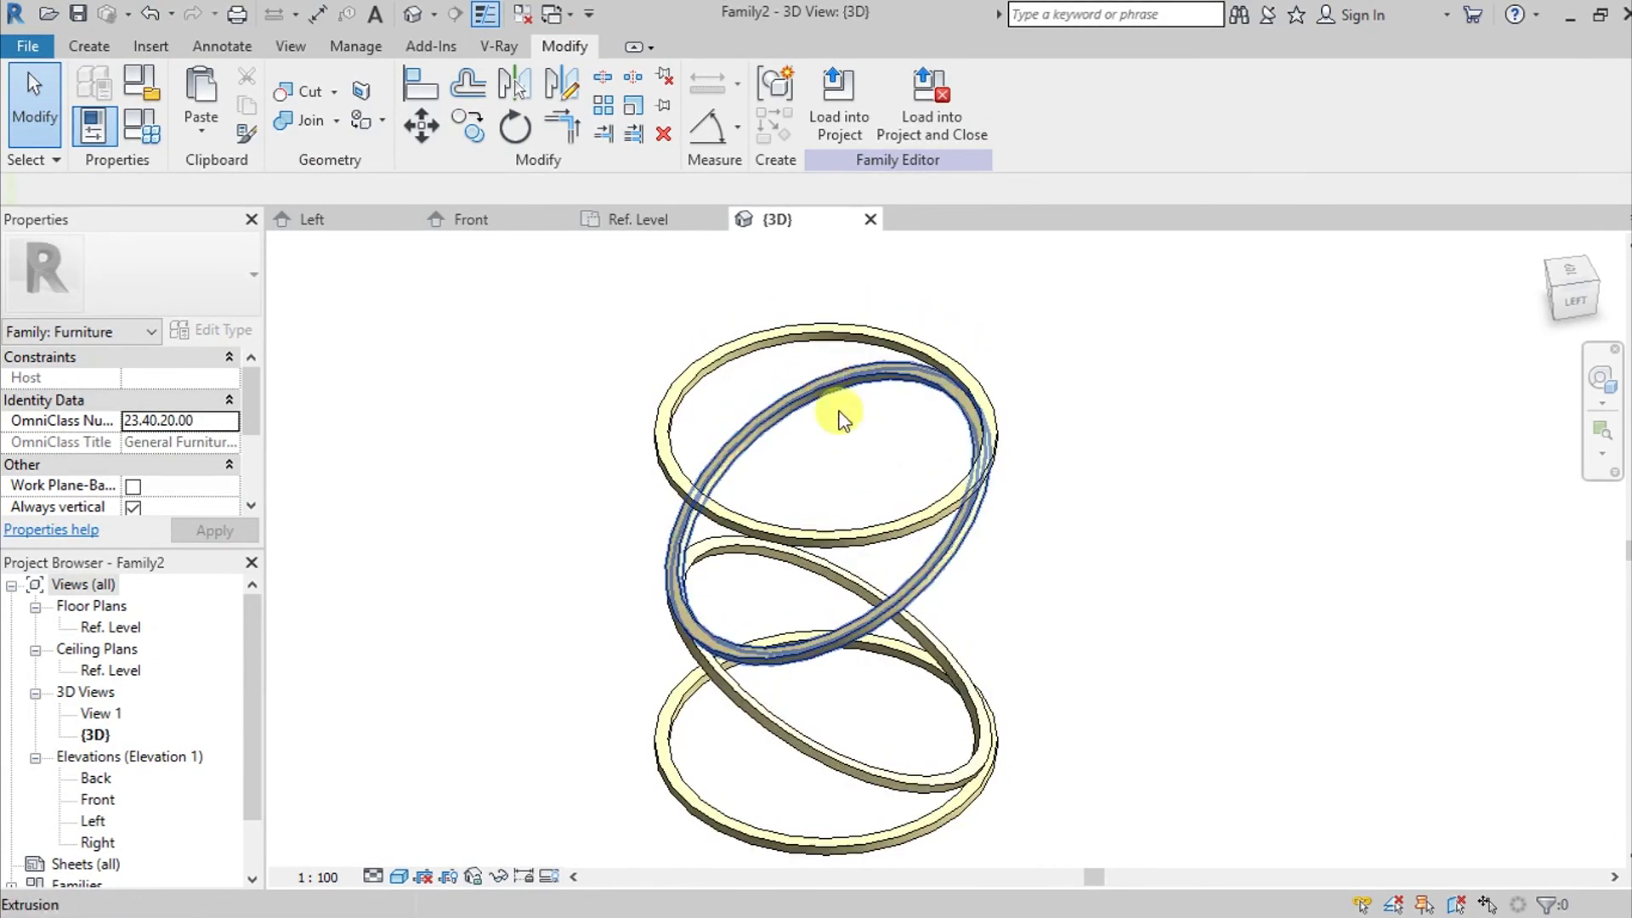
scroll(779, 349, "up", 5)
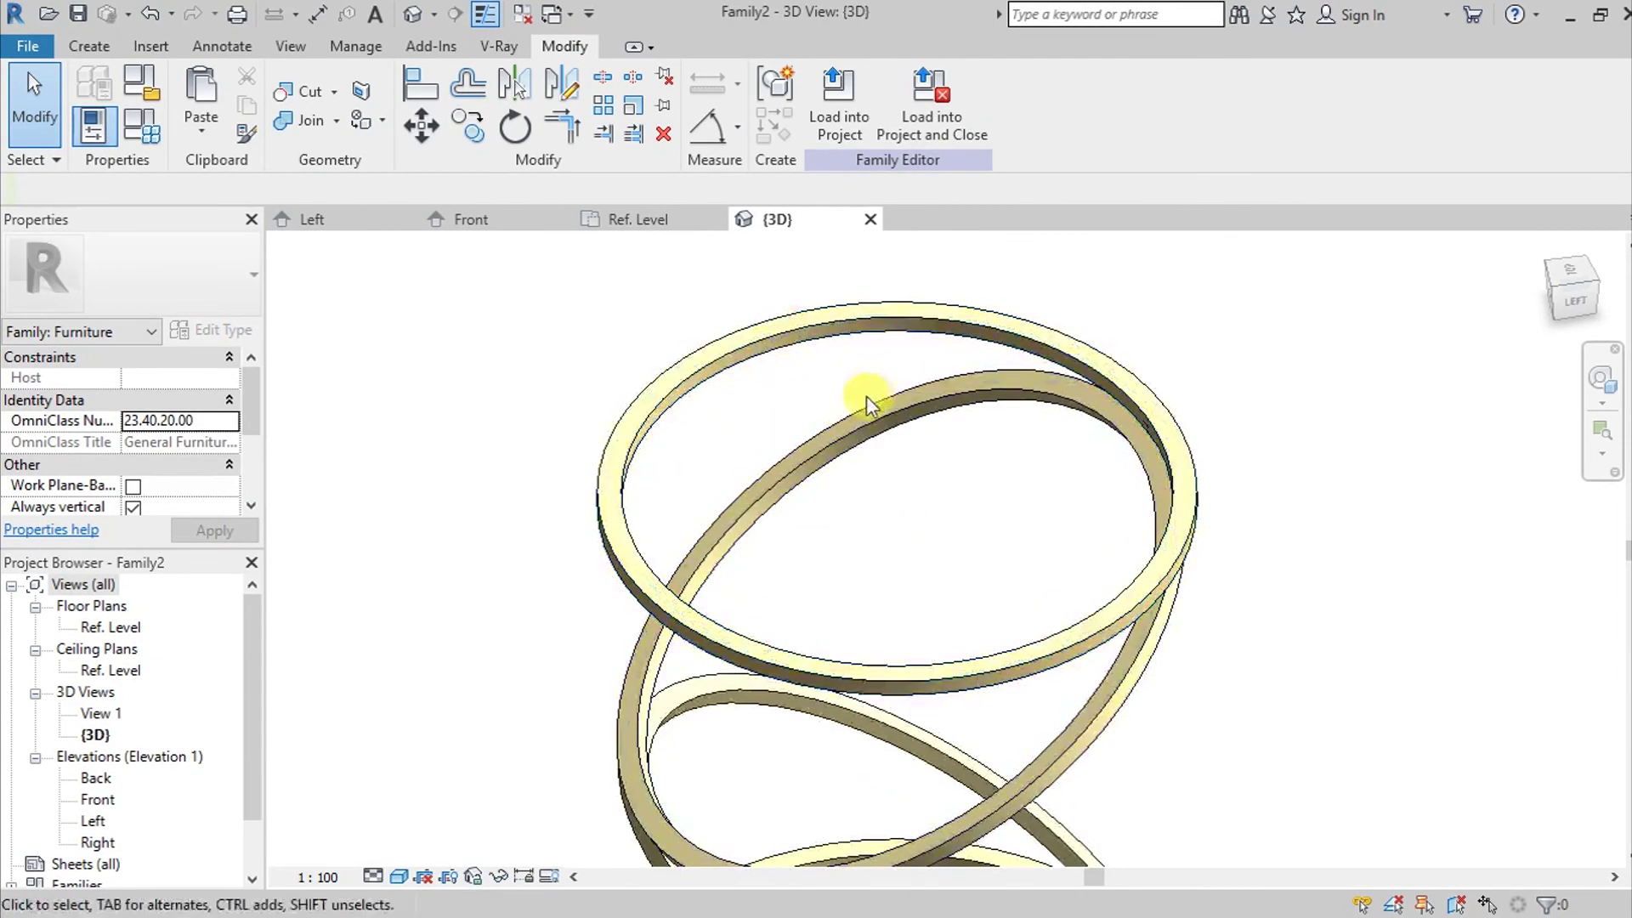
middle_click_drag(865, 397, 922, 413)
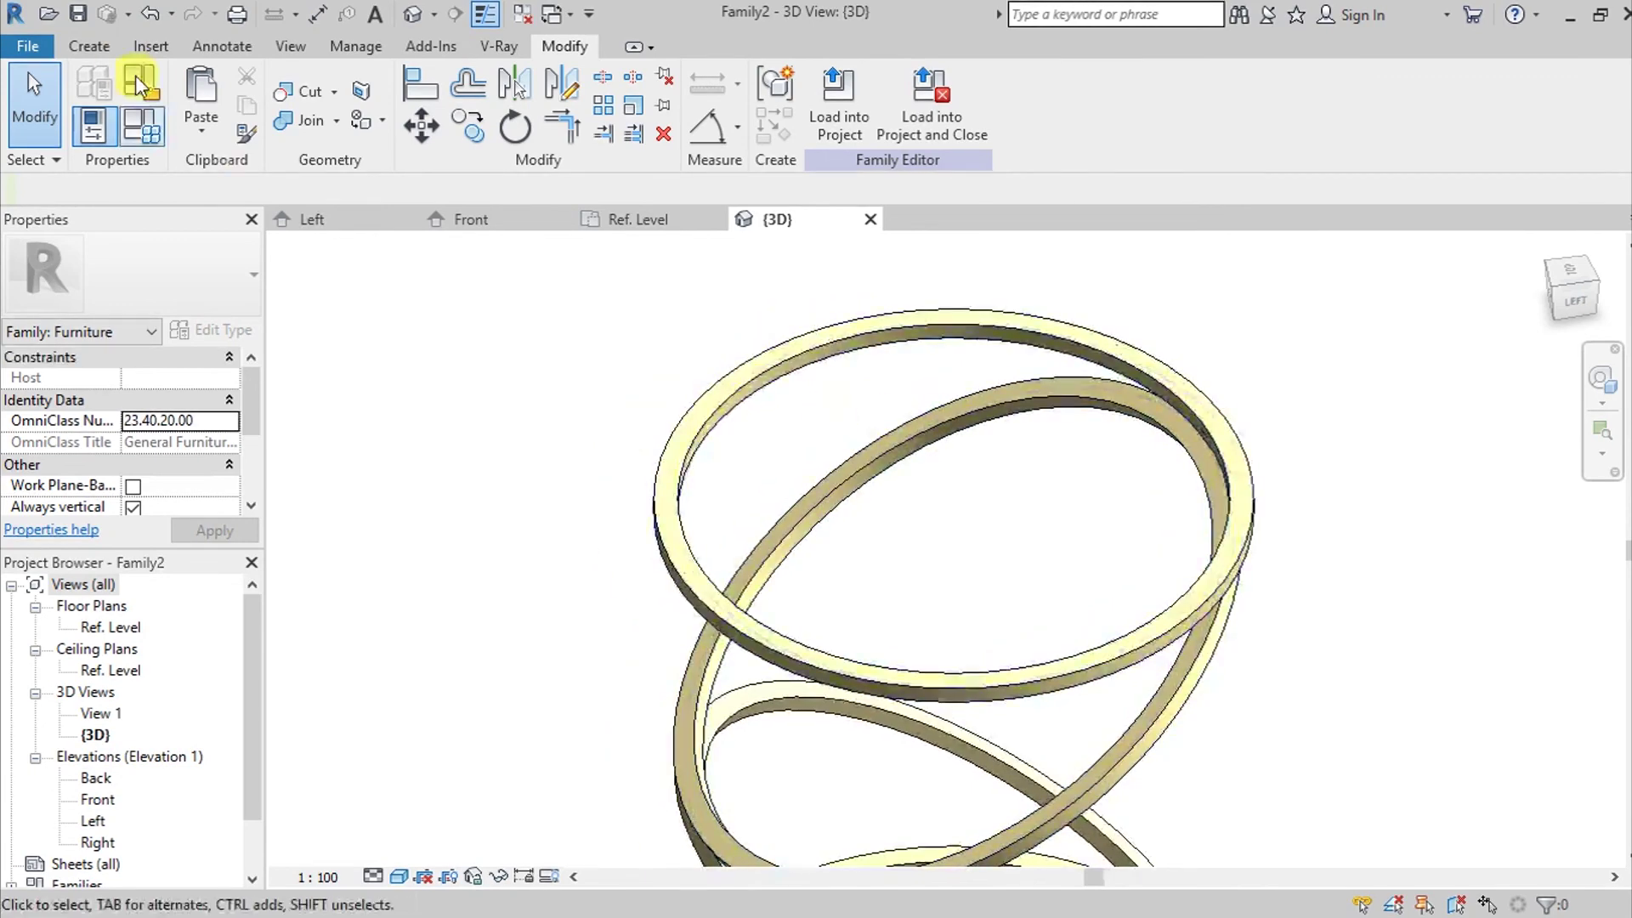
left_click(89, 47)
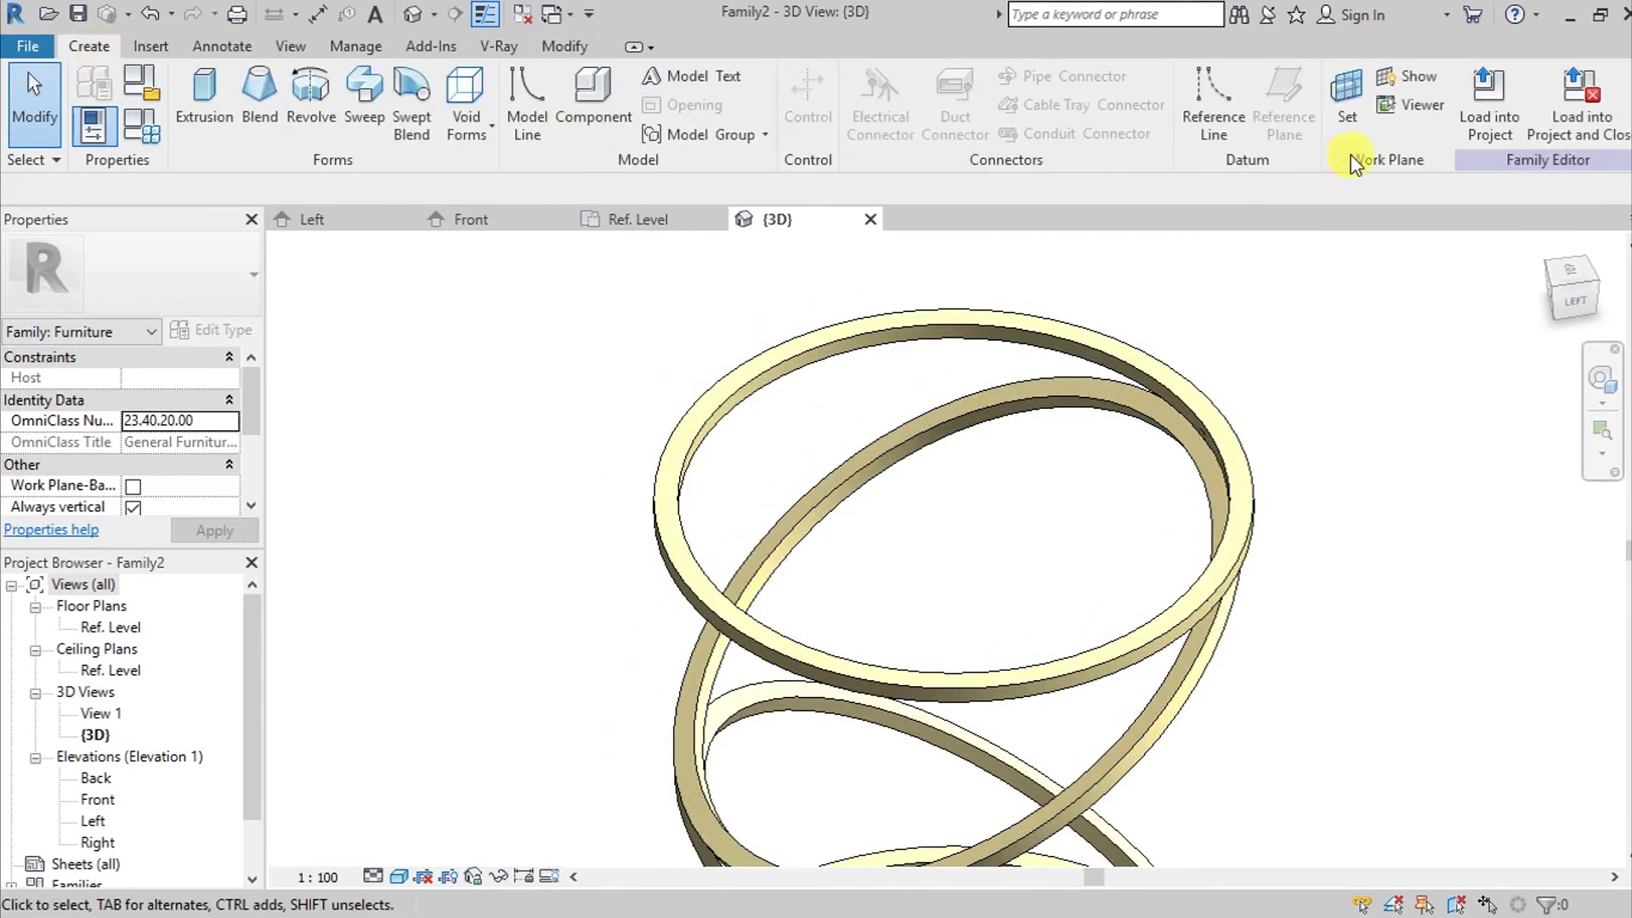
left_click(182, 119)
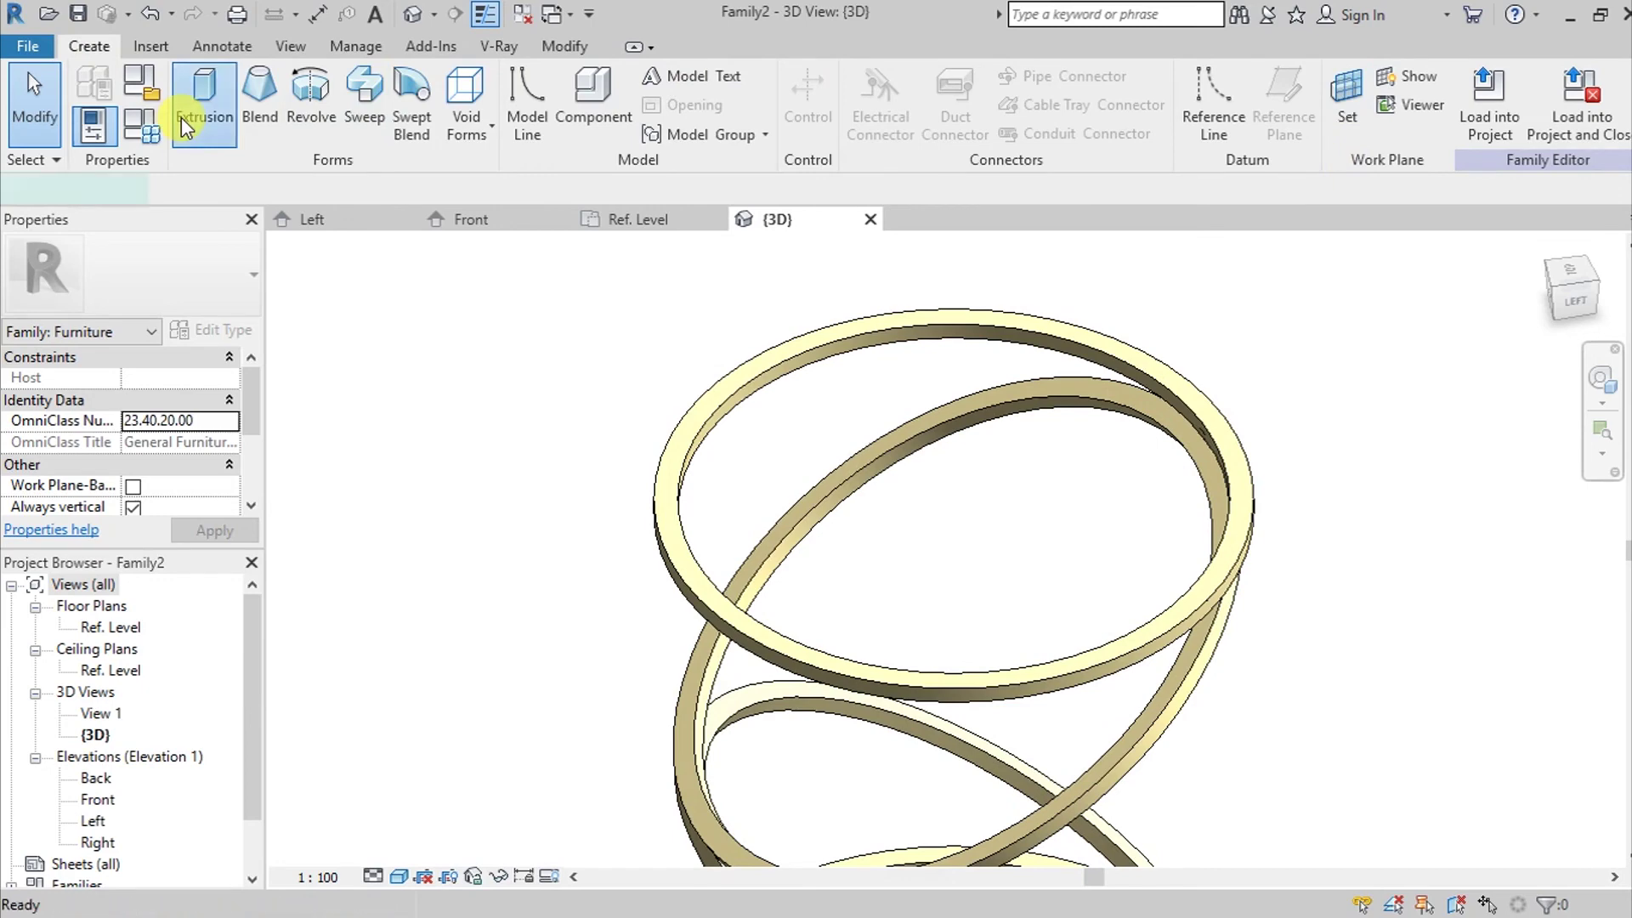
left_click(1046, 97)
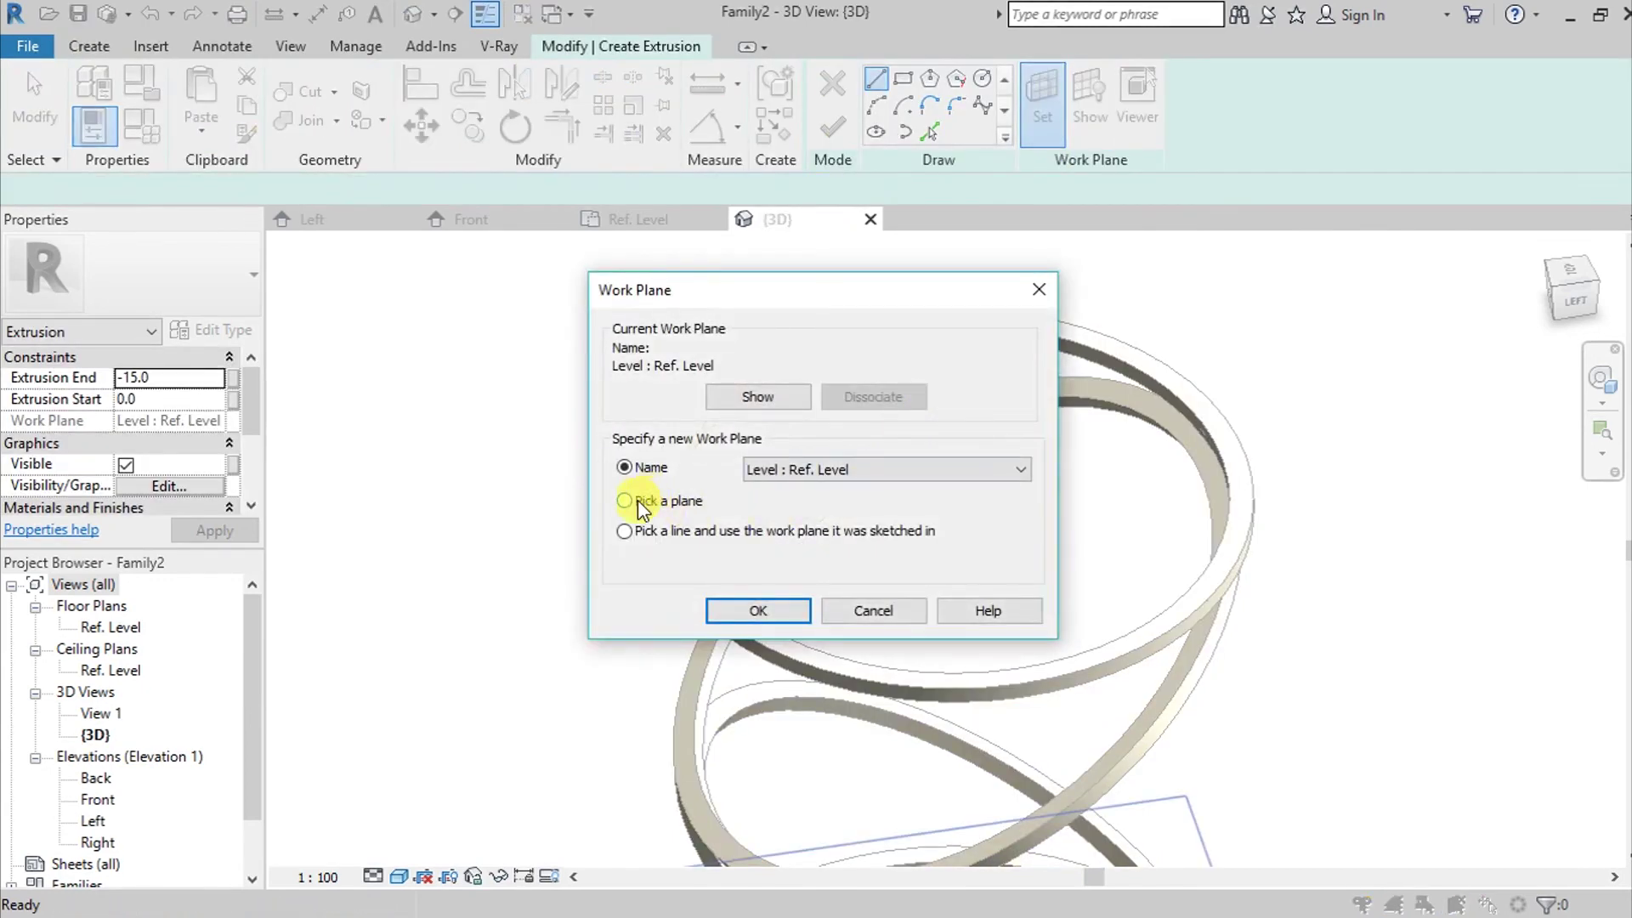
left_click(652, 501)
left_click(770, 611)
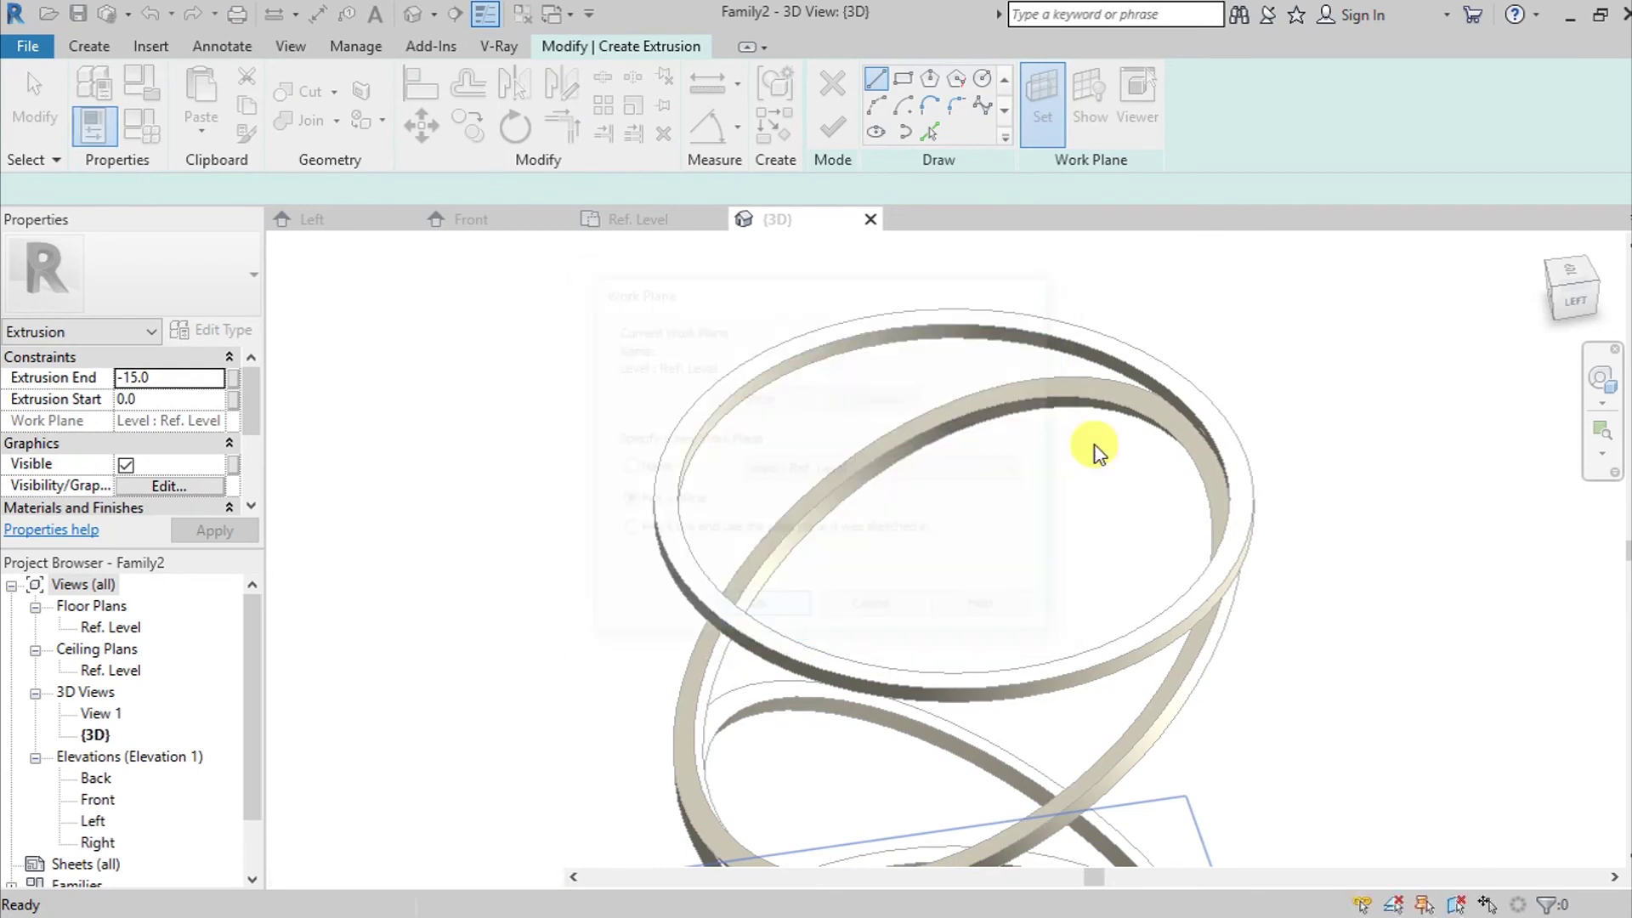
left_click(1074, 334)
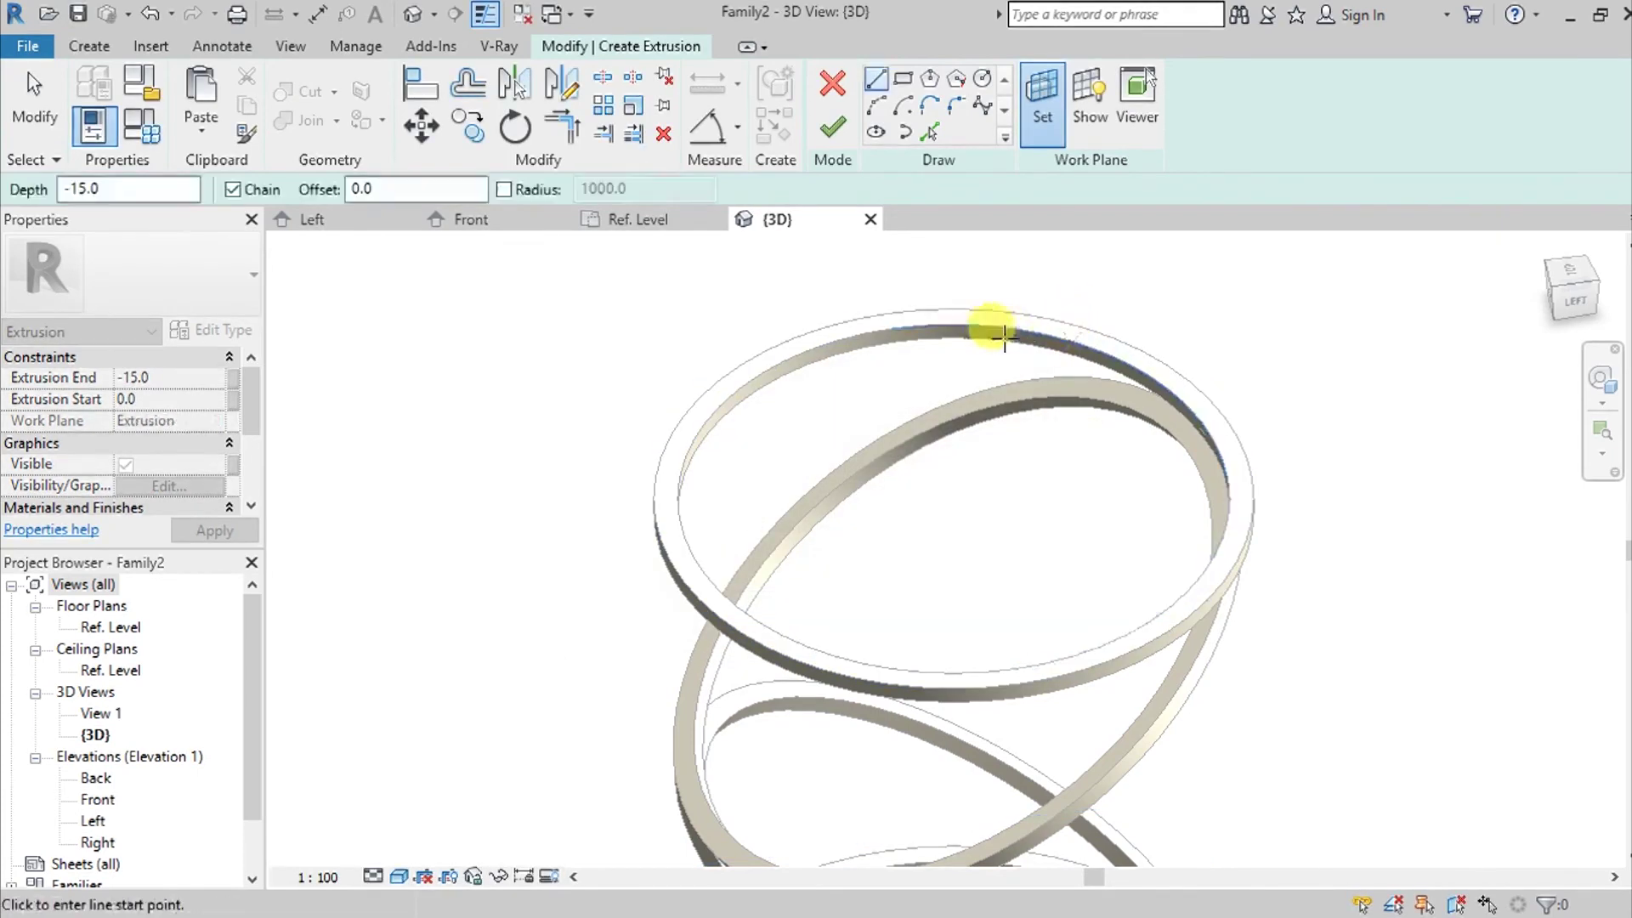
Step: From the top view, pick both inner edge arcs of the top ring as the profile and finish the extrusion with a depth of -5
left_click(1568, 277)
scroll(1083, 535, "up", 4)
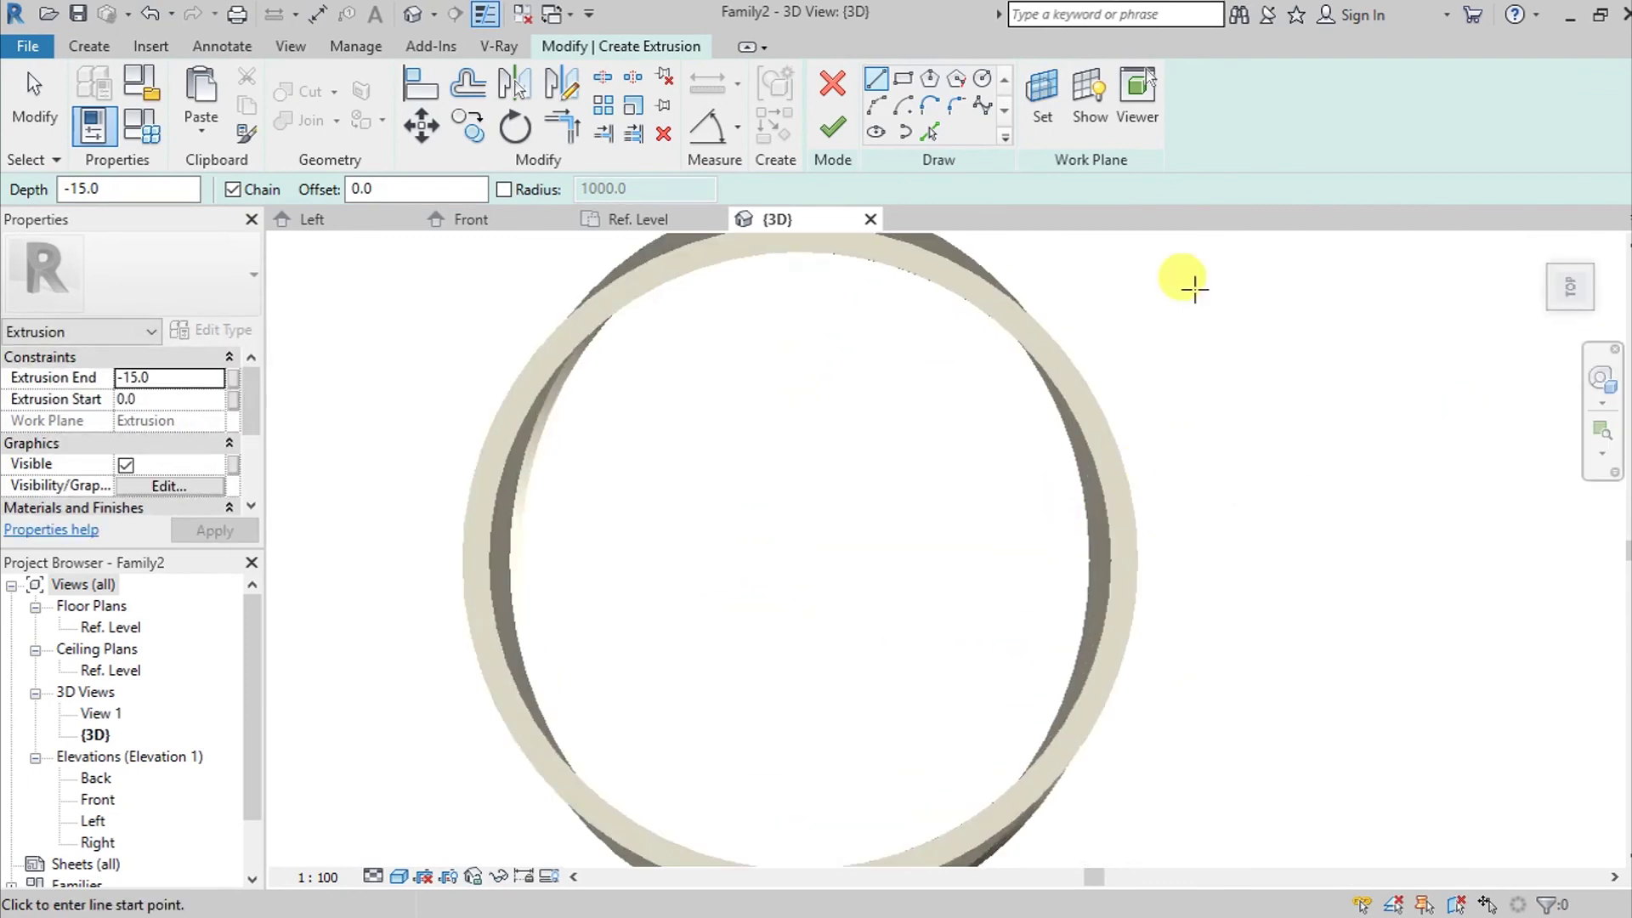
left_click(930, 134)
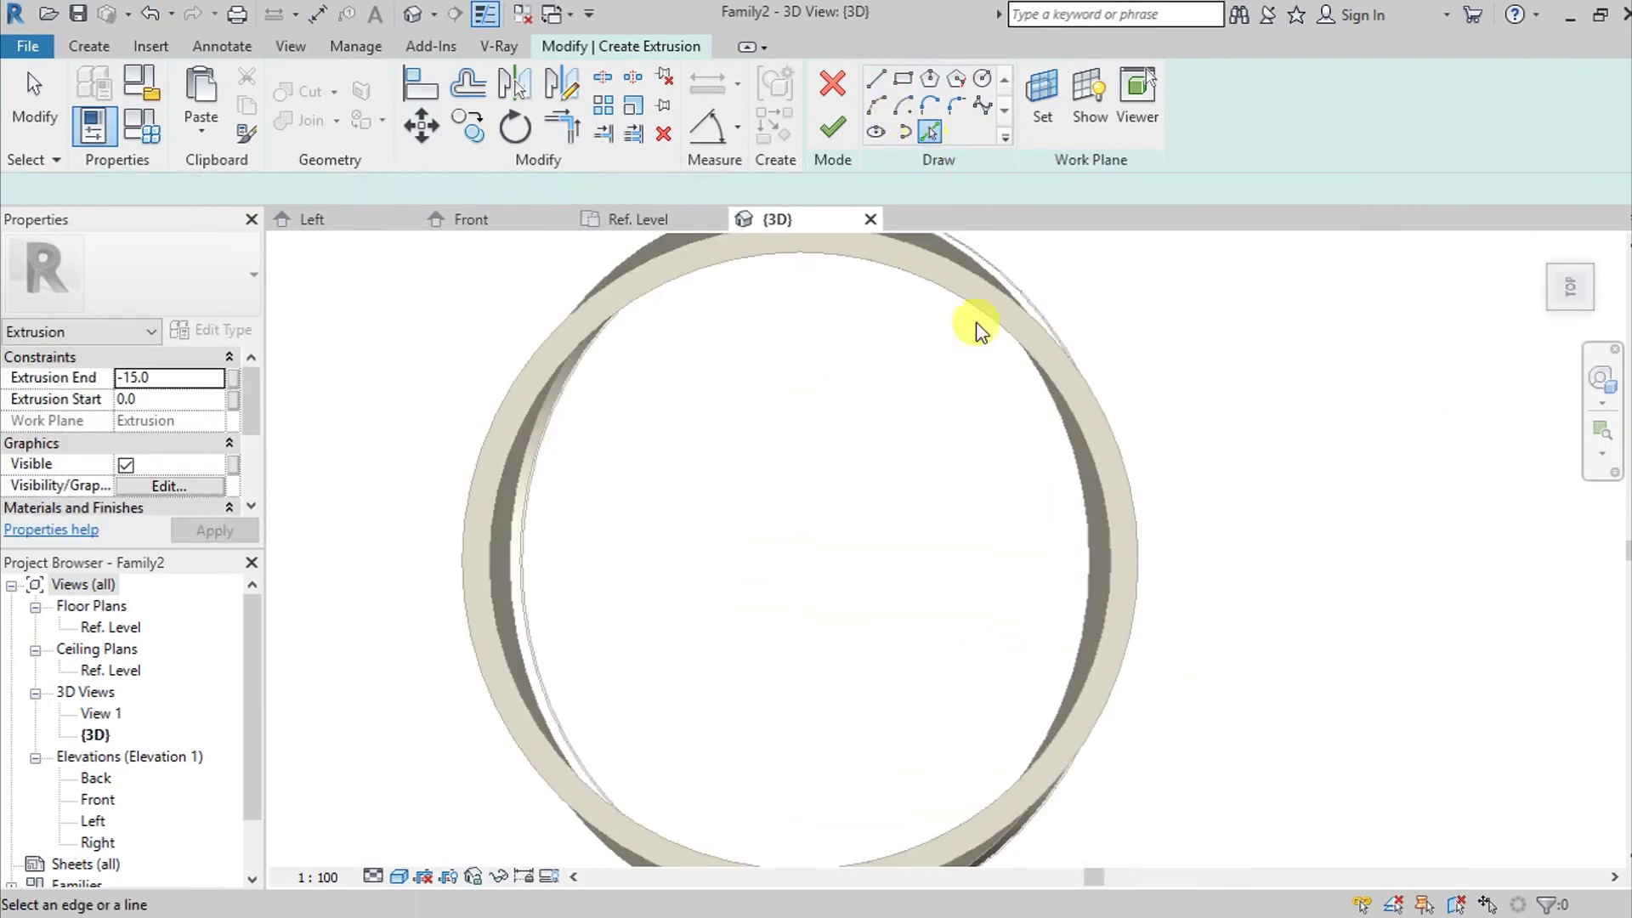
left_click(991, 323)
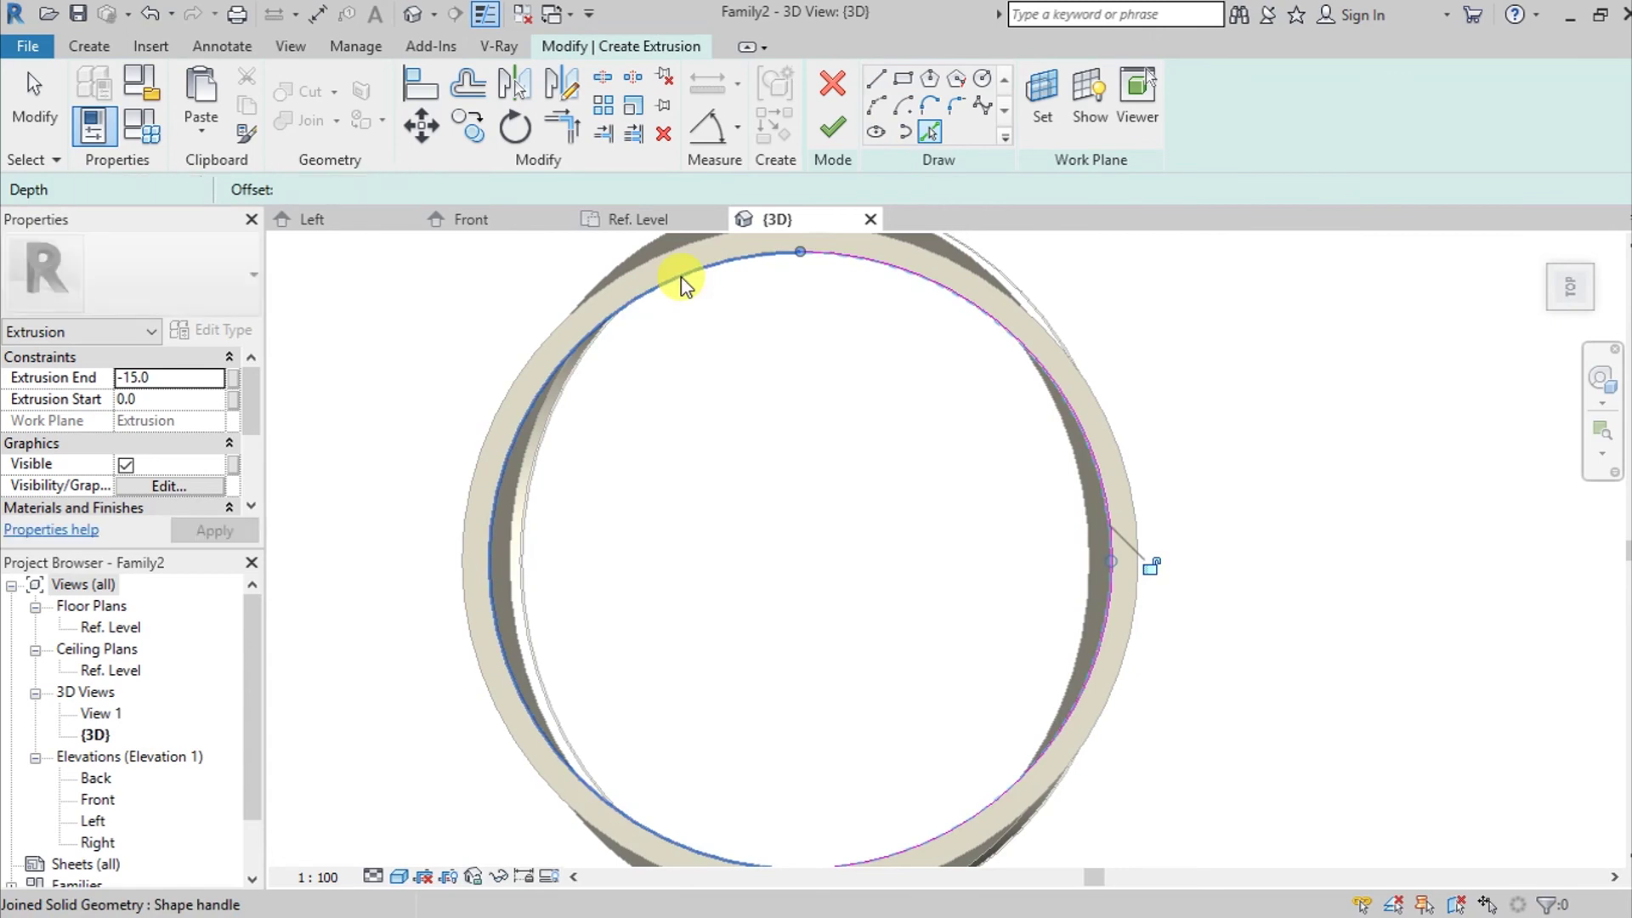
left_click(96, 188)
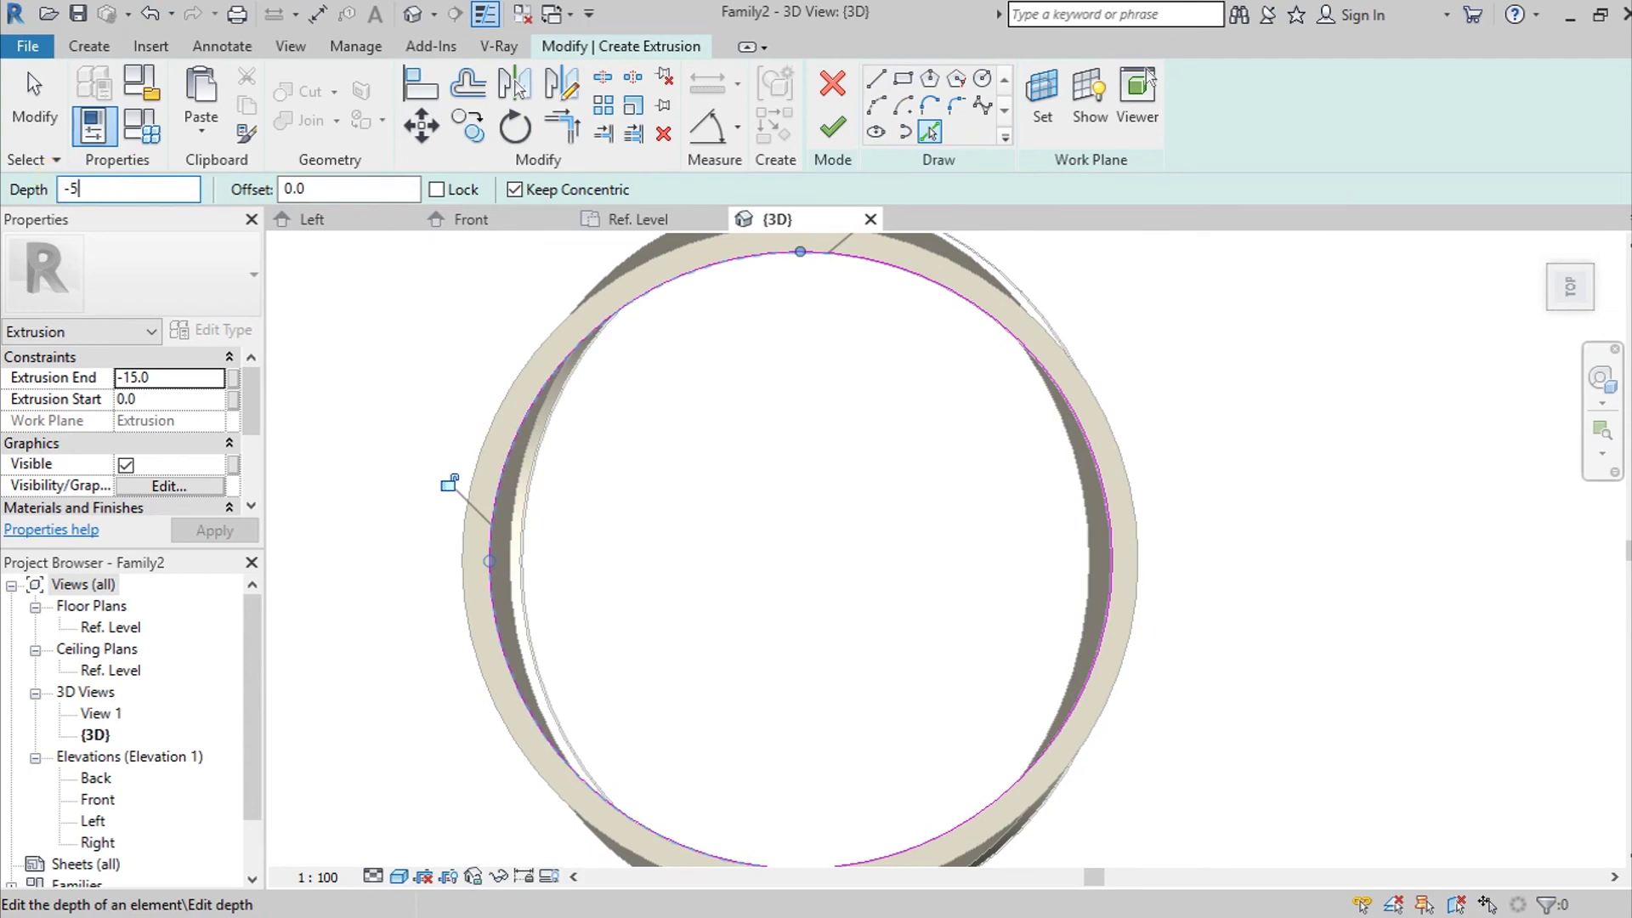
left_click(835, 129)
Step: Assign the Glass material to the disc inside the top ring and orbit to view the whole table from its left side
left_click(508, 497)
scroll(202, 442, "down", 2)
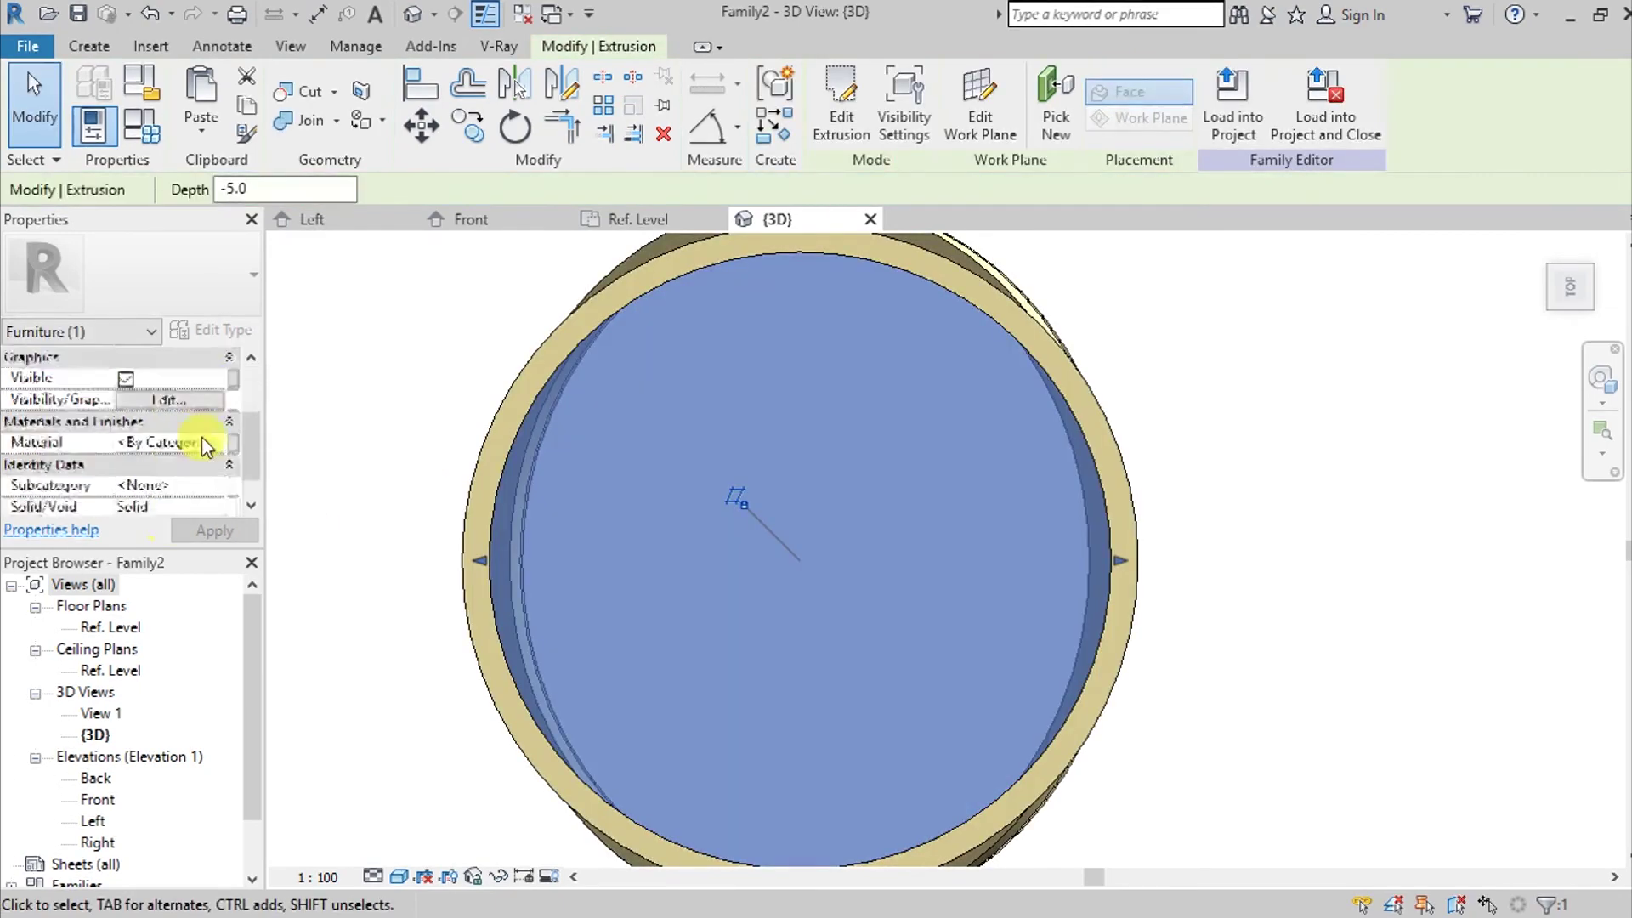
scroll(204, 442, "down", 1)
left_click(209, 400)
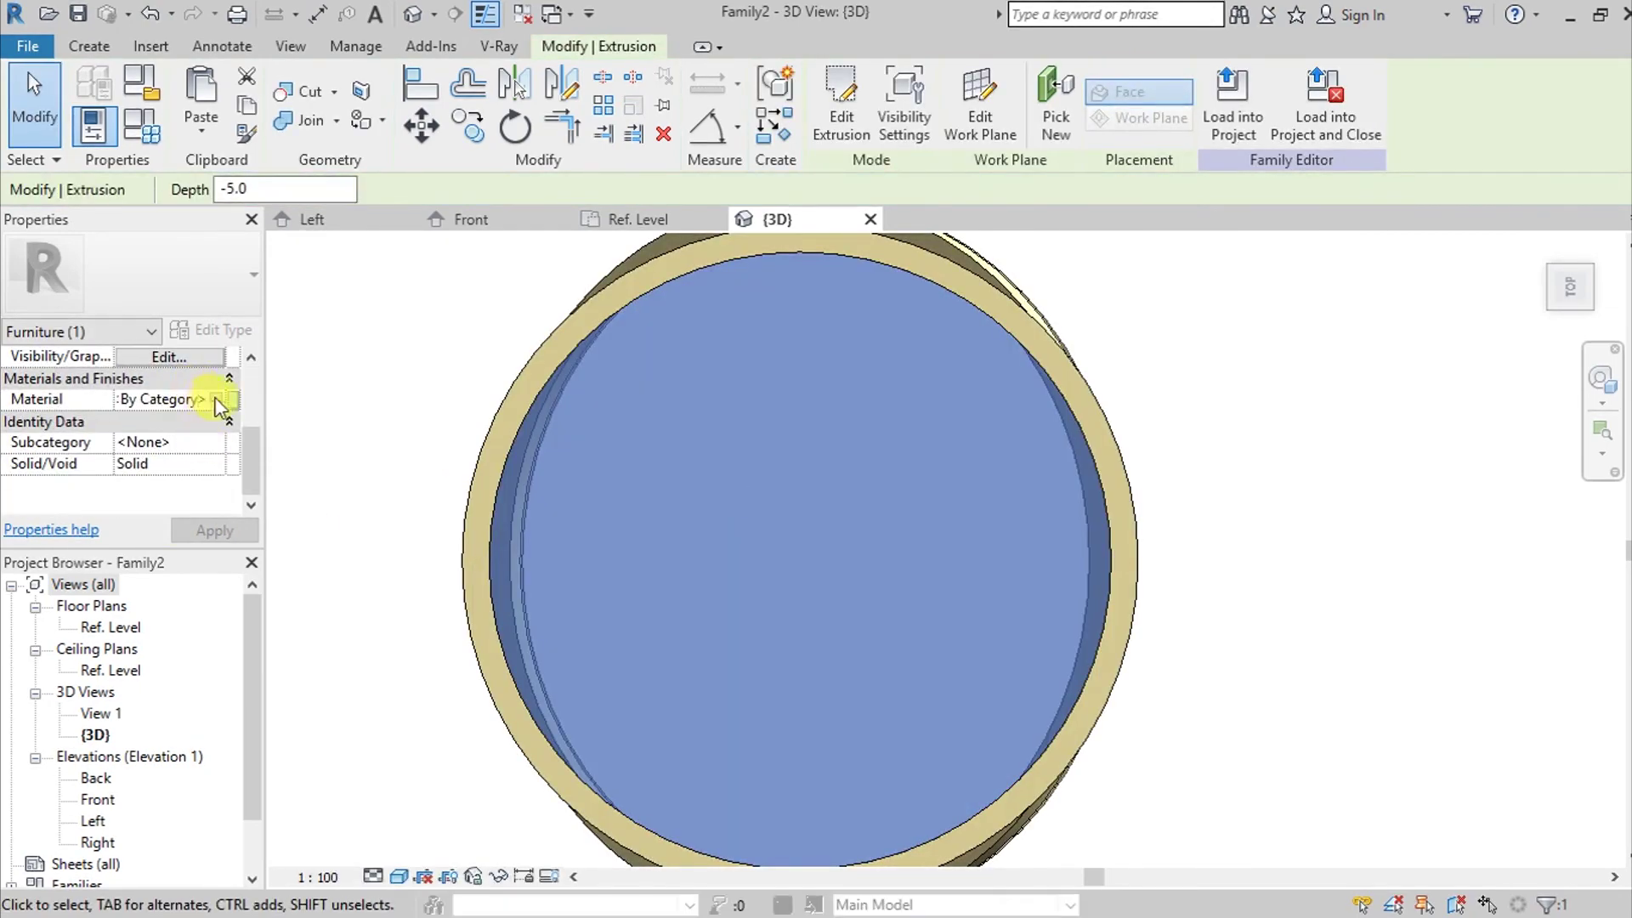
left_click(216, 399)
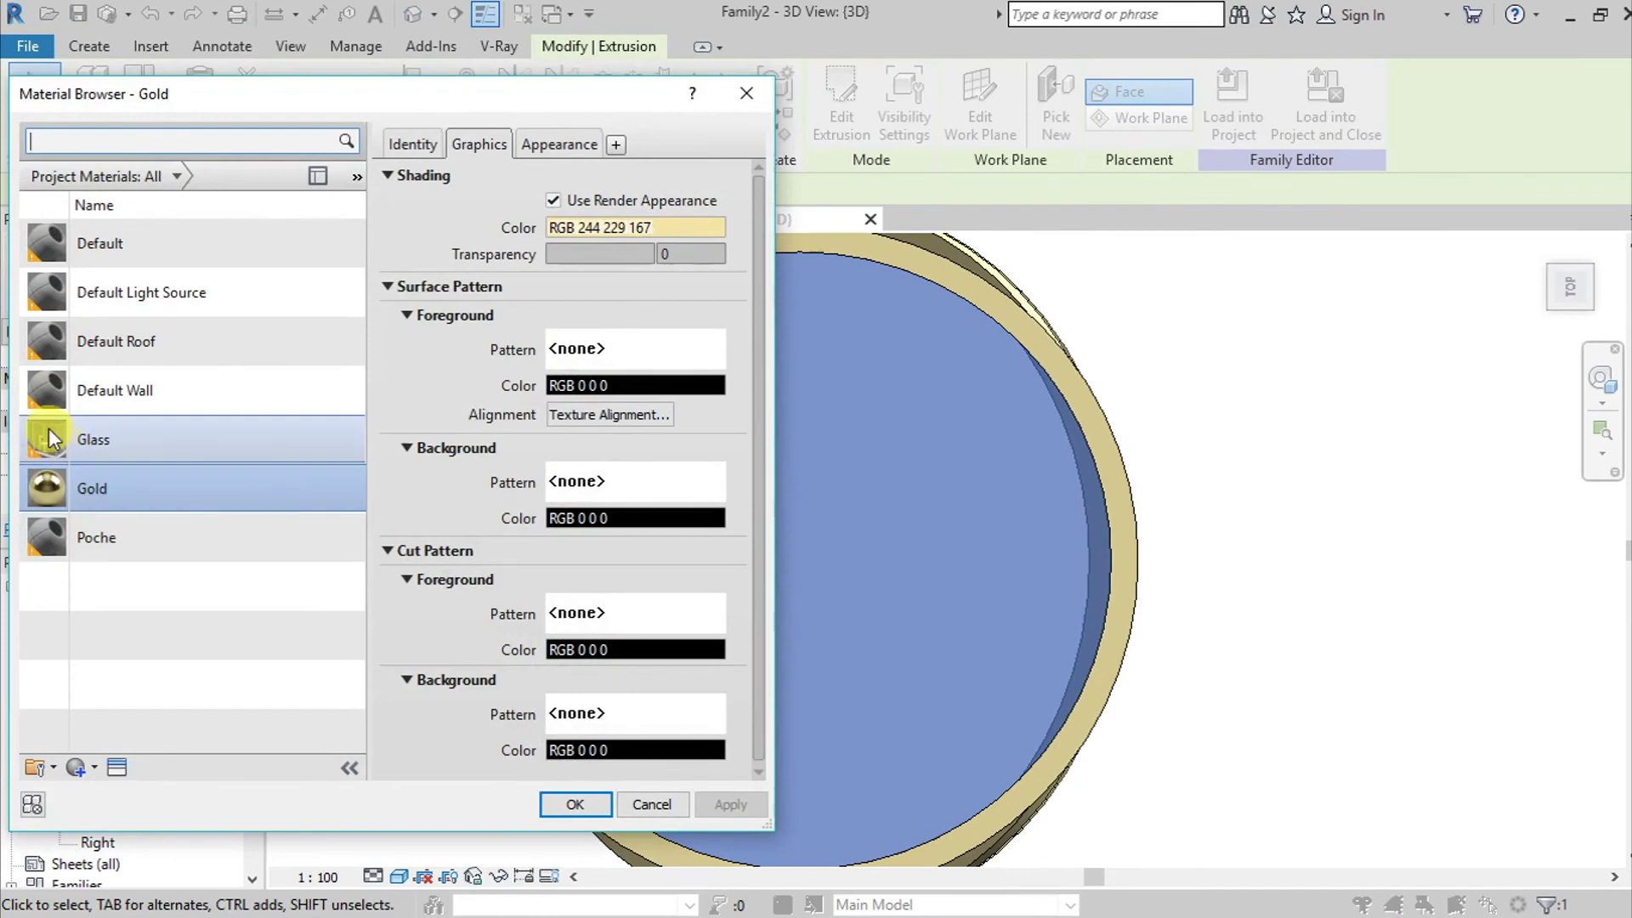
left_click(91, 439)
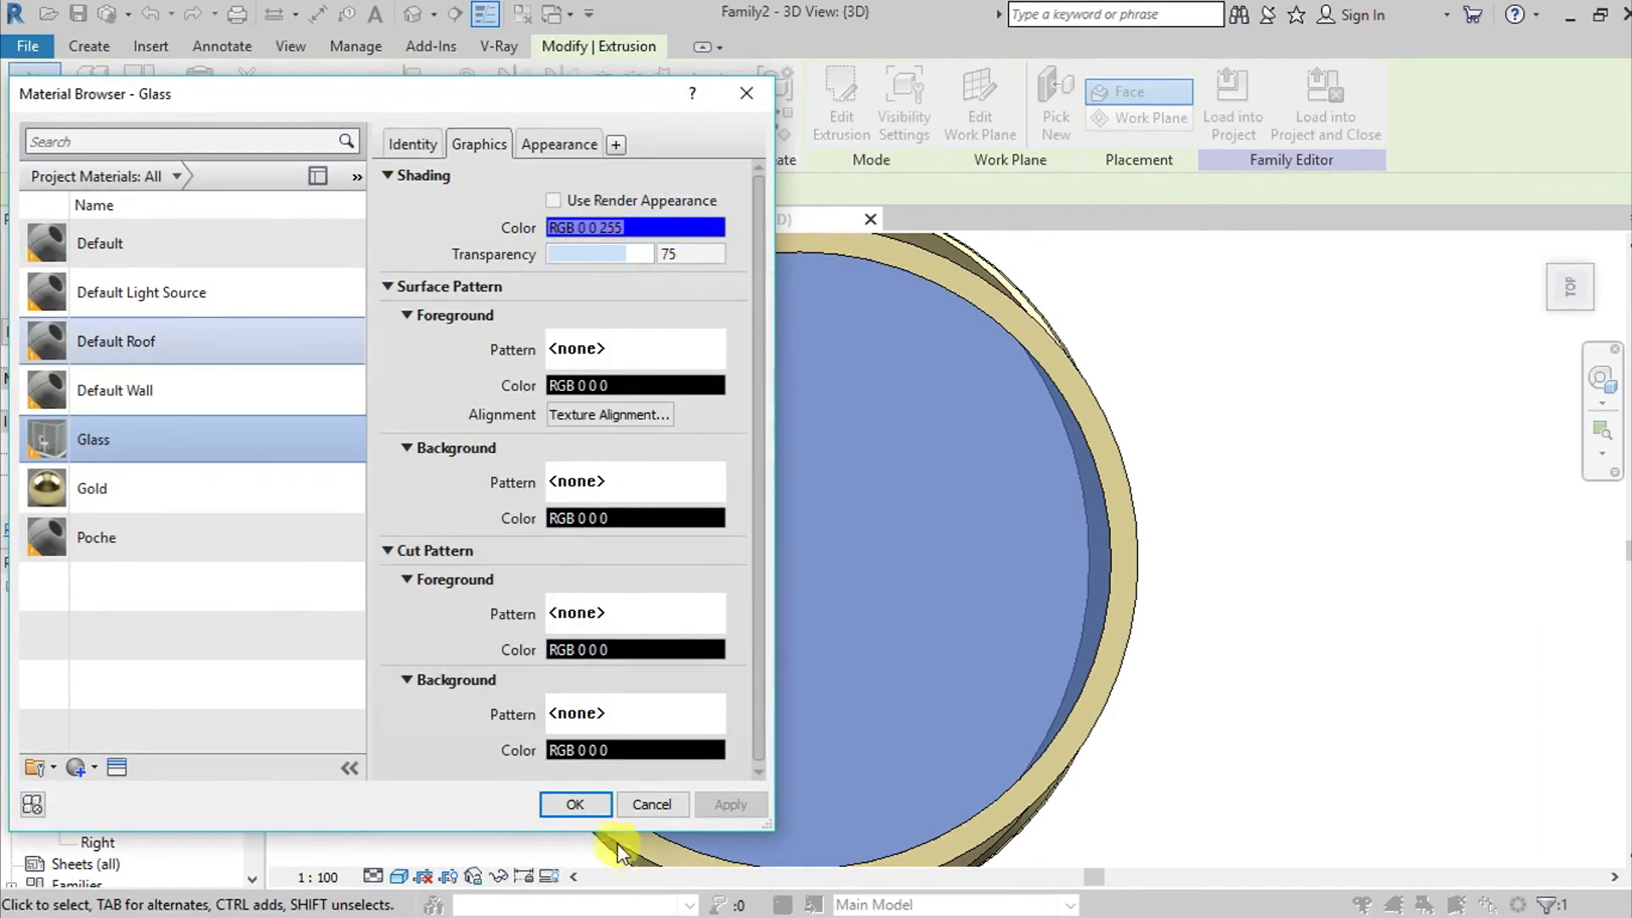
left_click(571, 806)
left_click(1386, 676)
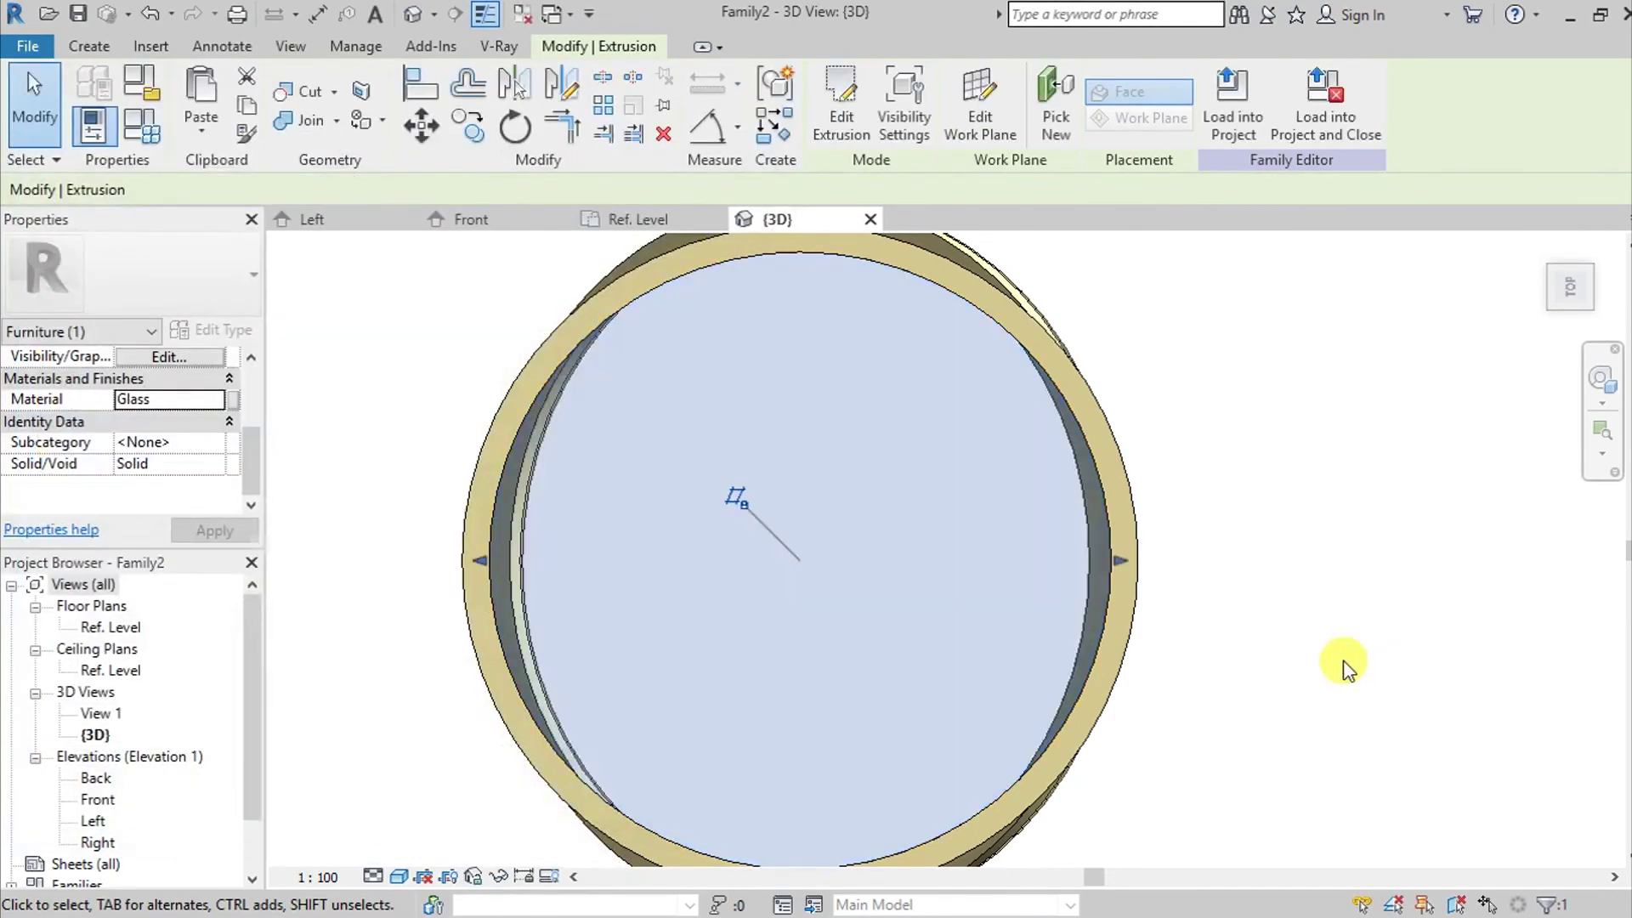
scroll(1343, 660, "down", 3)
middle_click_drag(1327, 714, 1309, 291, "shift")
middle_click_drag(1305, 571, 1261, 572)
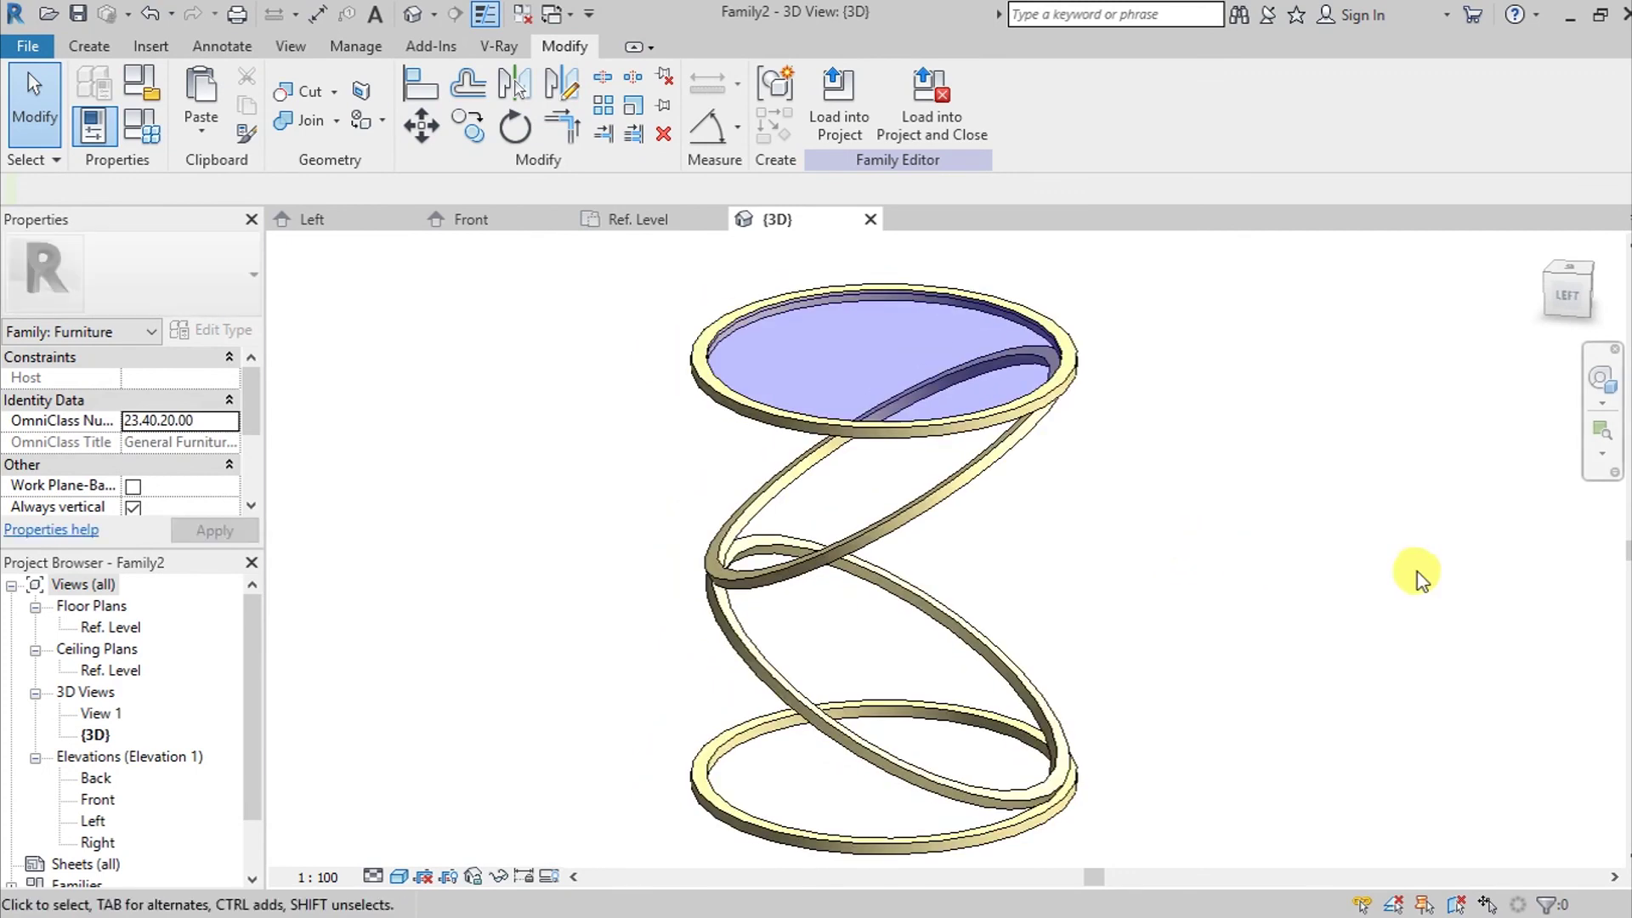